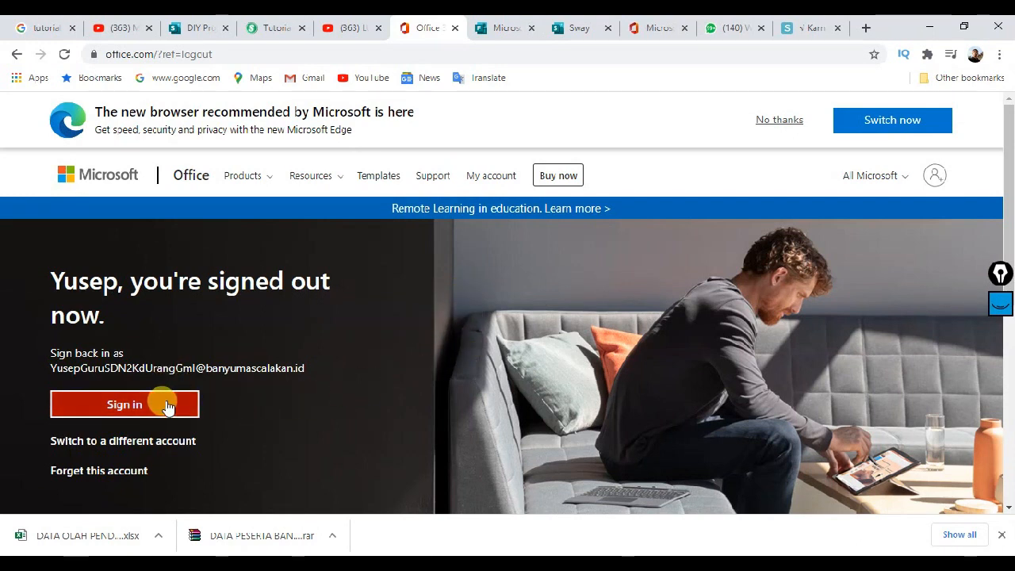
Step: Sign back in to Office 365 with the saved school account and stay signed in
click(932, 176)
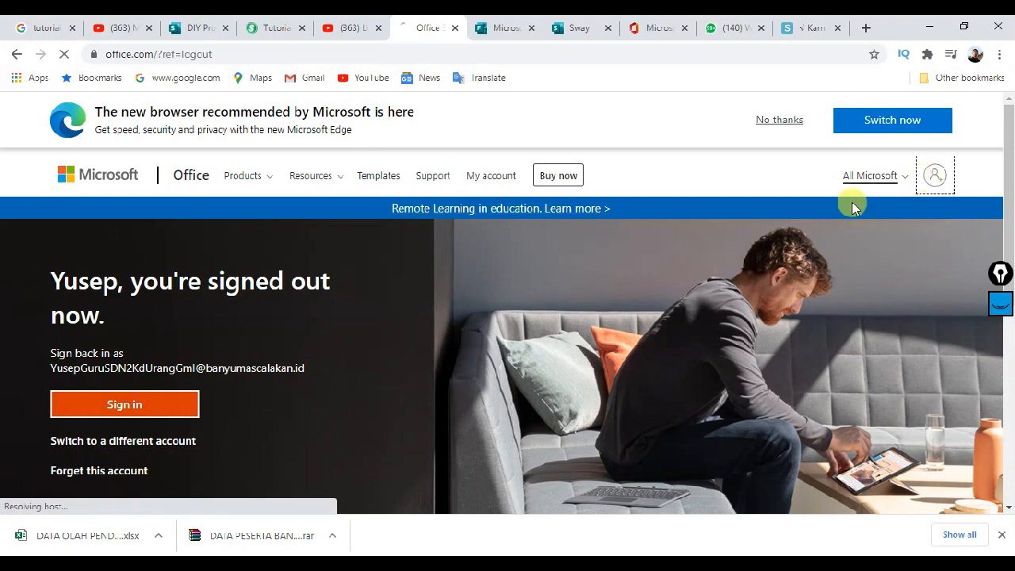
click(127, 405)
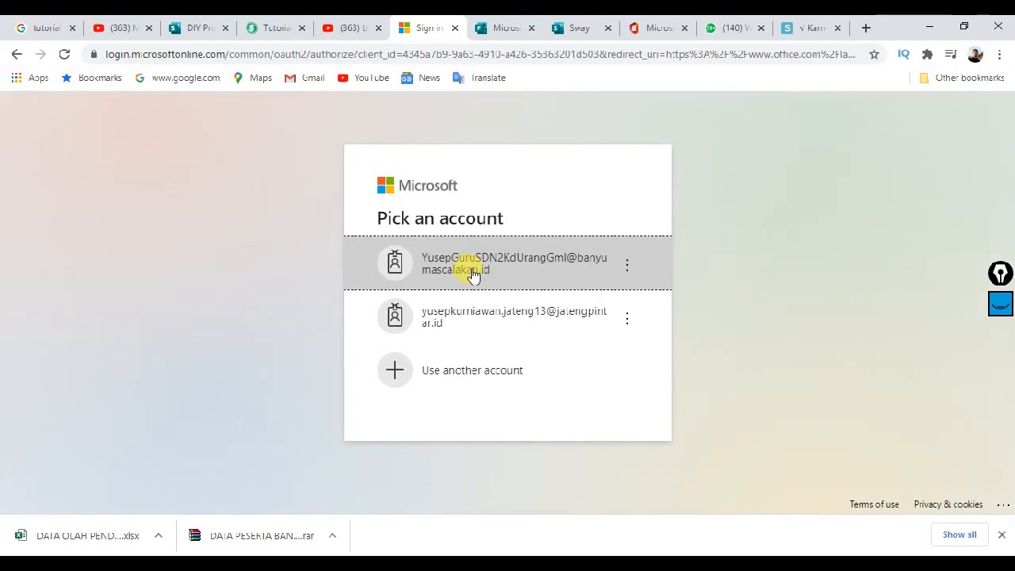
click(472, 269)
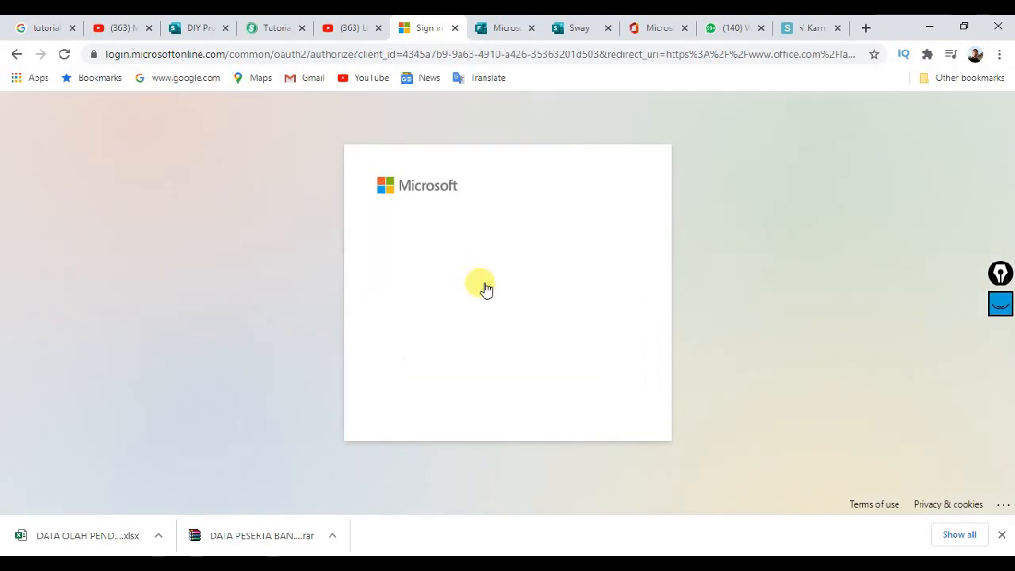
click(591, 377)
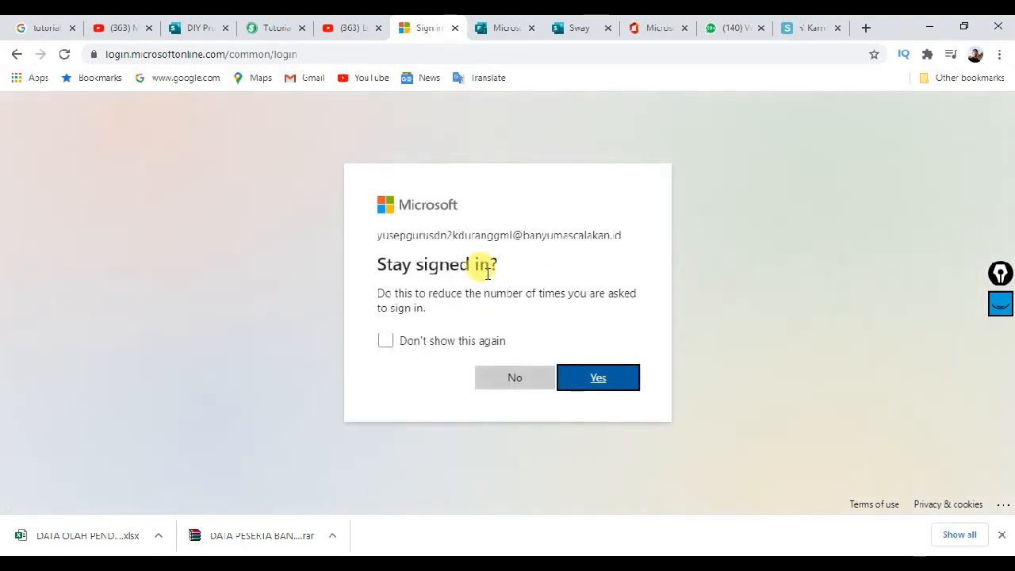
click(582, 381)
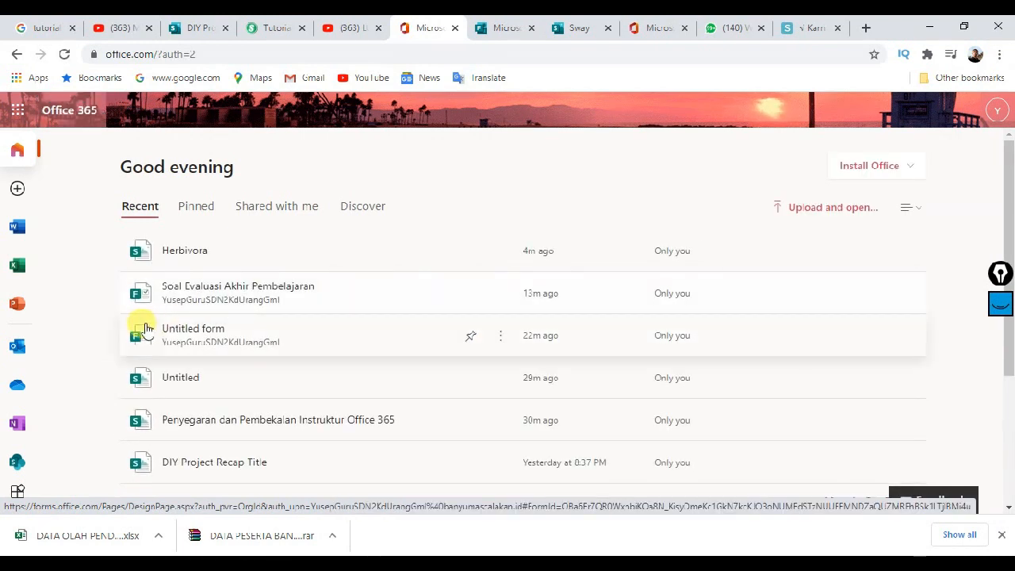
scroll(63, 265, down, 2)
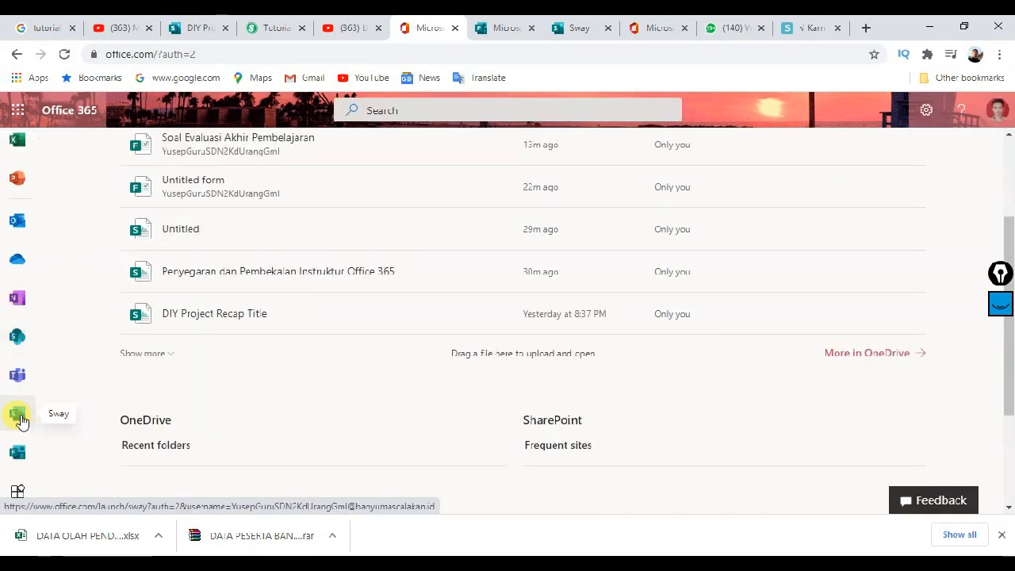
Step: Launch Sway from the Office 365 left app rail
click(19, 414)
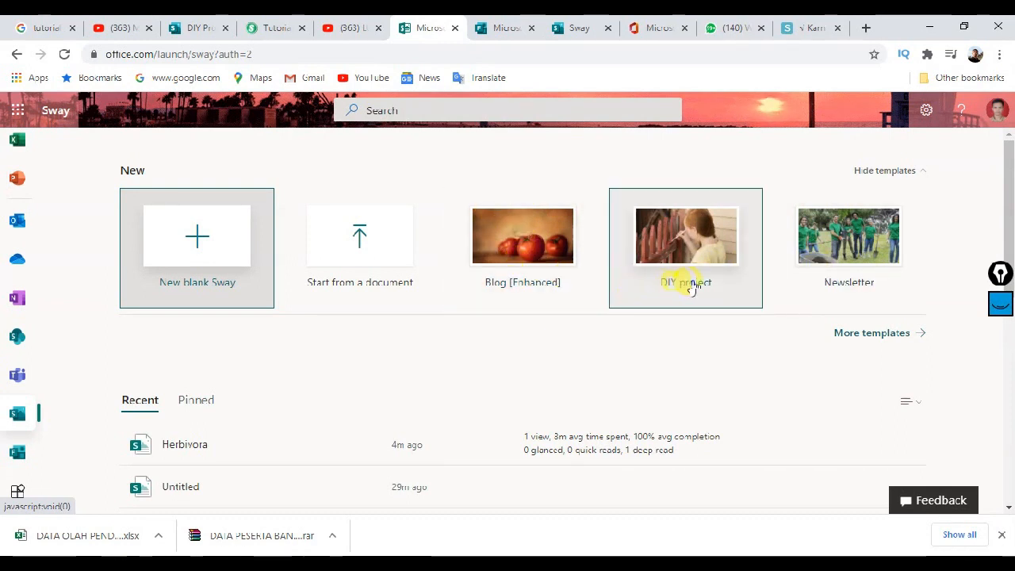
Step: Browse the full Sway template gallery and open the Blog [Enhanced] template
click(901, 334)
scroll(591, 287, down, 2)
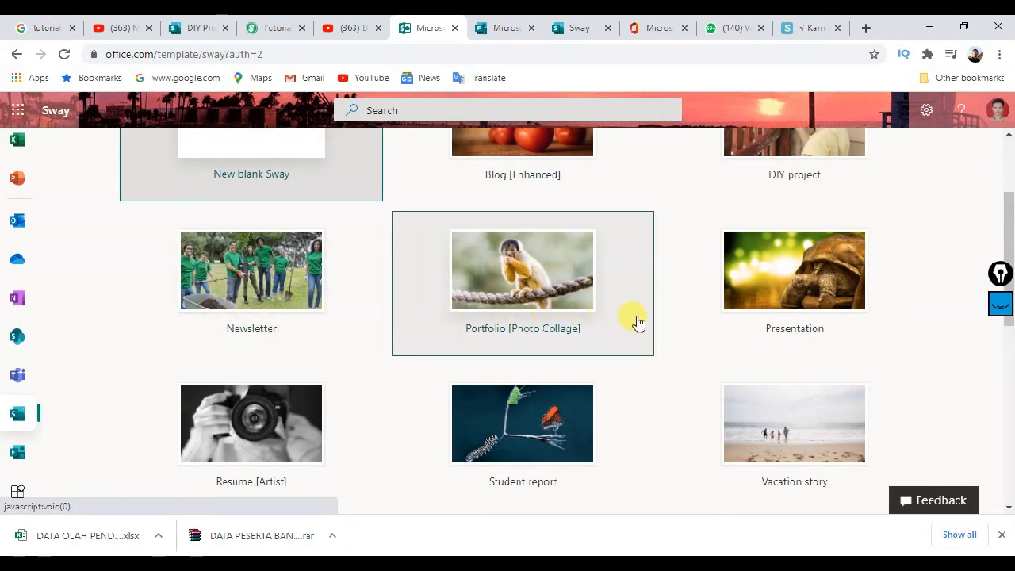
scroll(746, 299, down, 1)
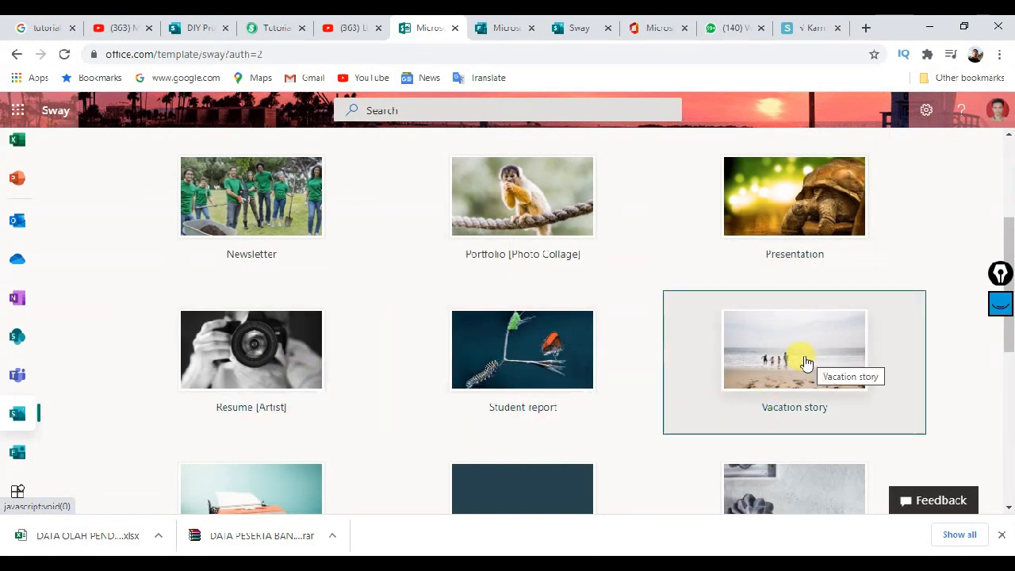
scroll(817, 337, up, 2)
scroll(667, 333, up, 1)
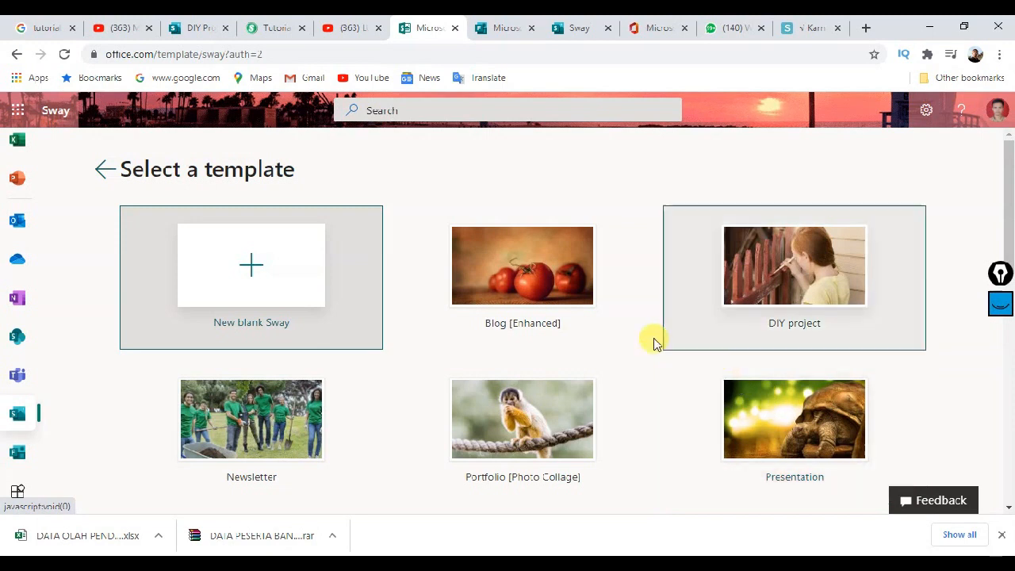
scroll(596, 351, down, 1)
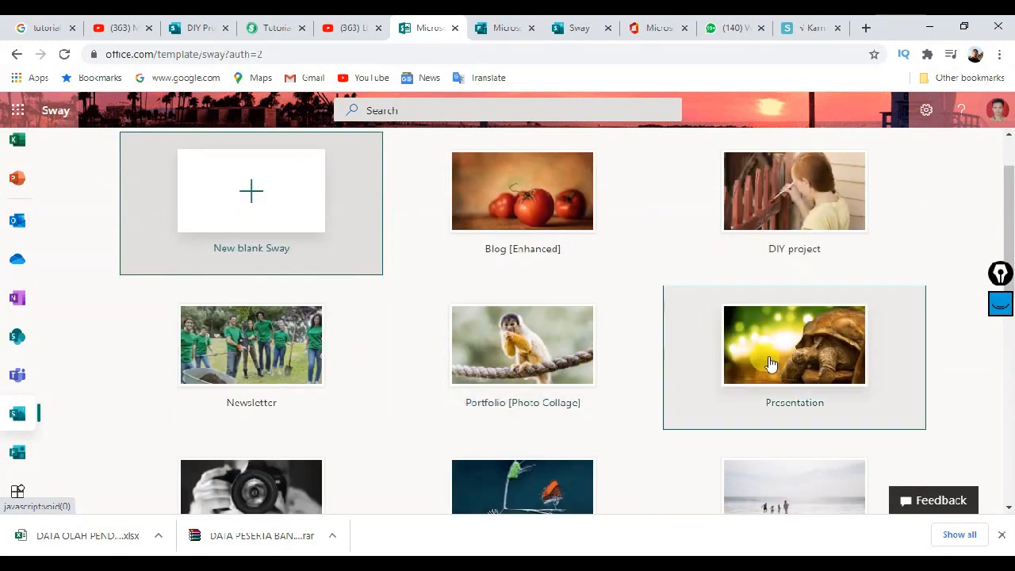
scroll(723, 352, up, 1)
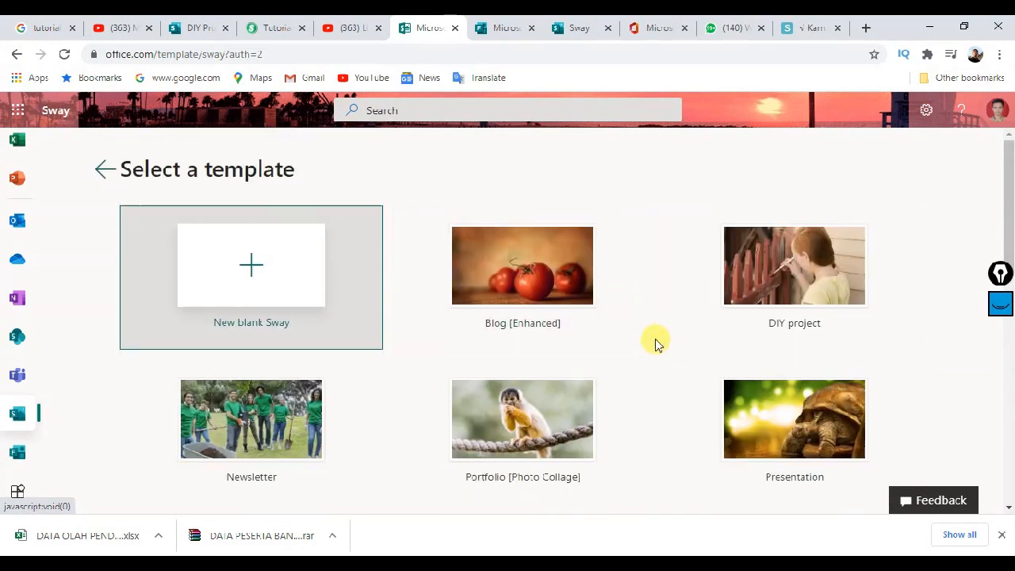
click(523, 267)
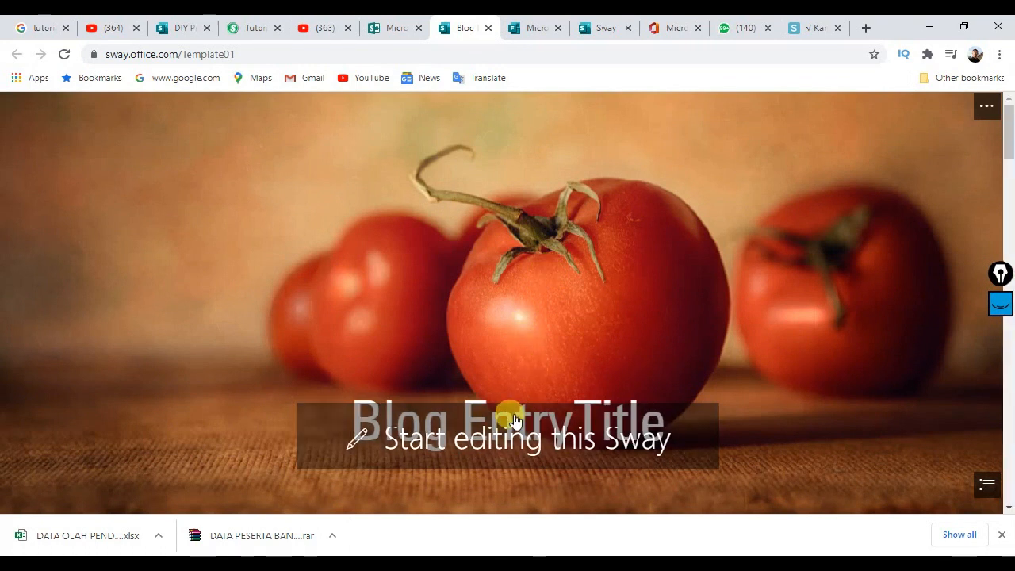
Step: Review the Blog Entry Title preview, then start editing it as your own Sway
scroll(514, 240, down, 15)
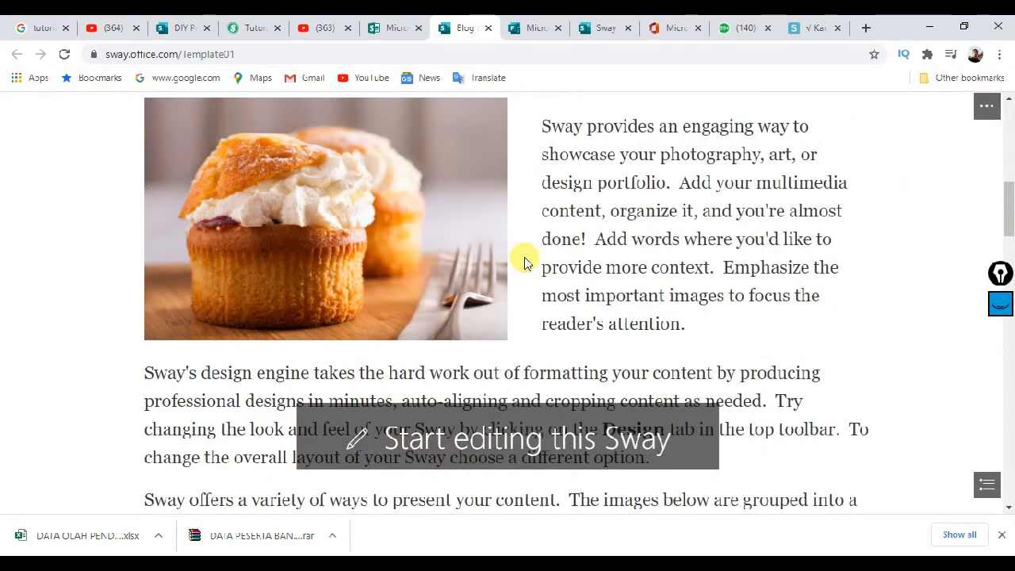
scroll(532, 250, down, 9)
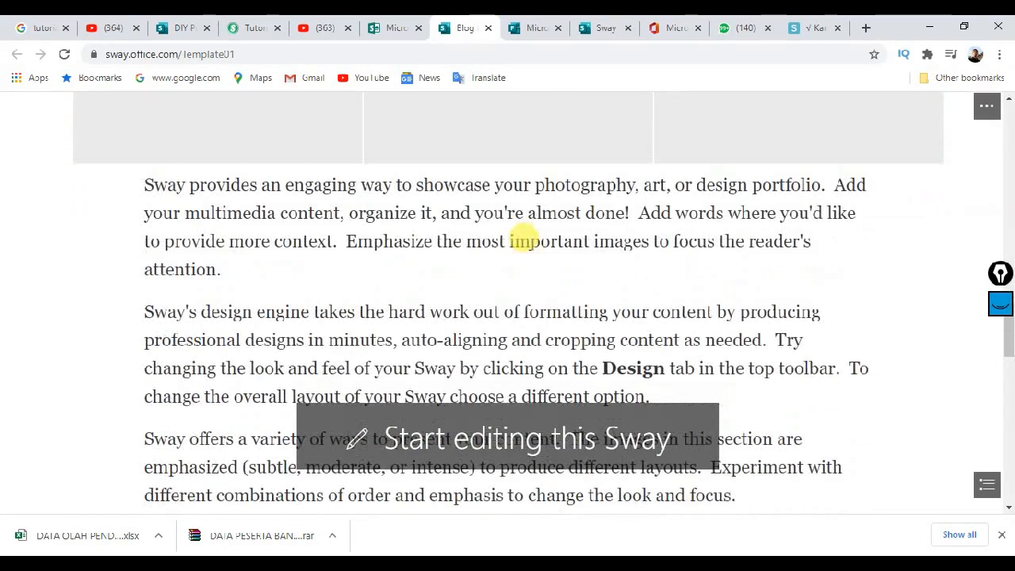
scroll(532, 247, up, 13)
scroll(530, 246, up, 10)
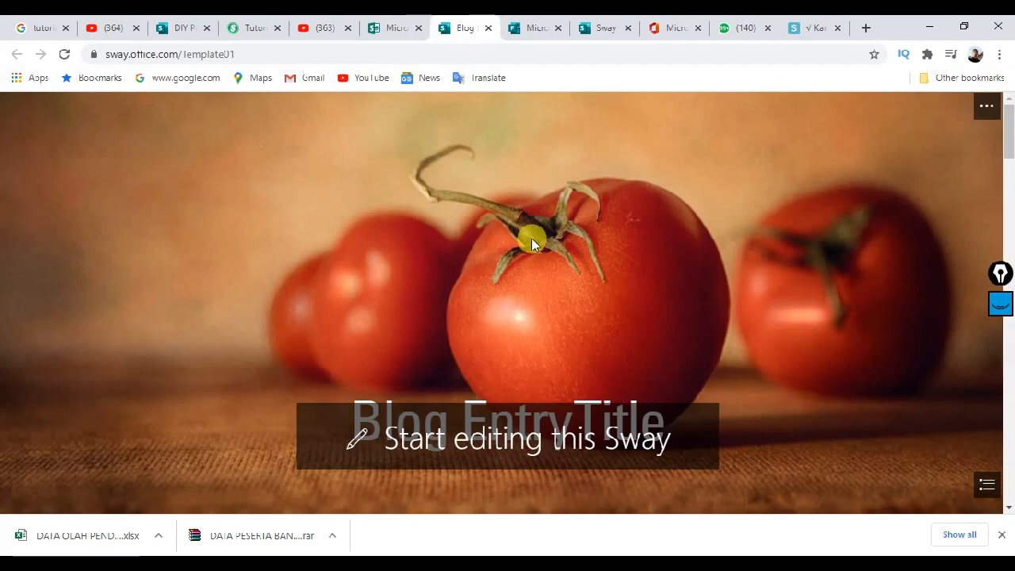
scroll(579, 252, down, 10)
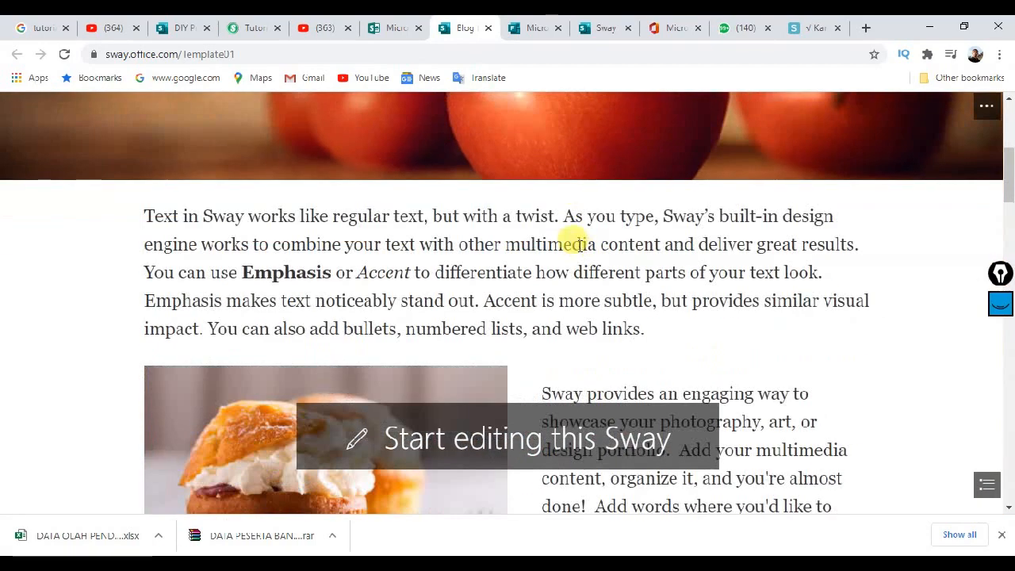
scroll(551, 230, down, 6)
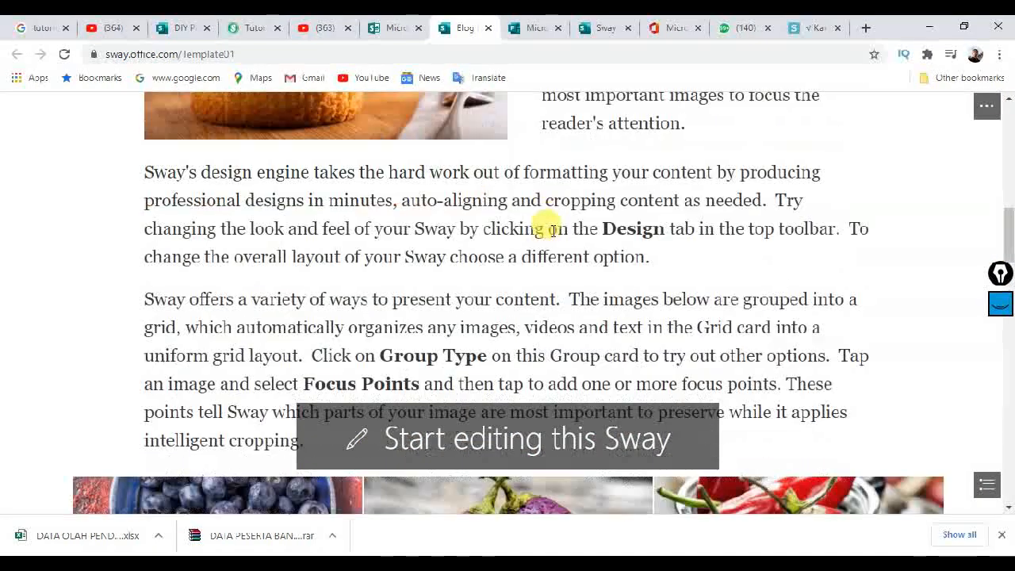
scroll(550, 229, up, 3)
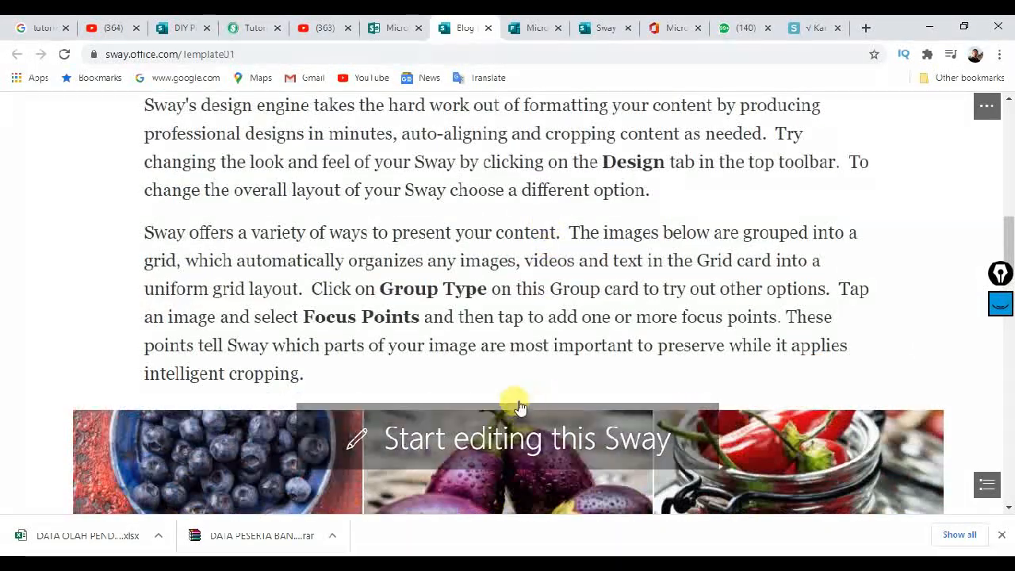
scroll(509, 277, up, 10)
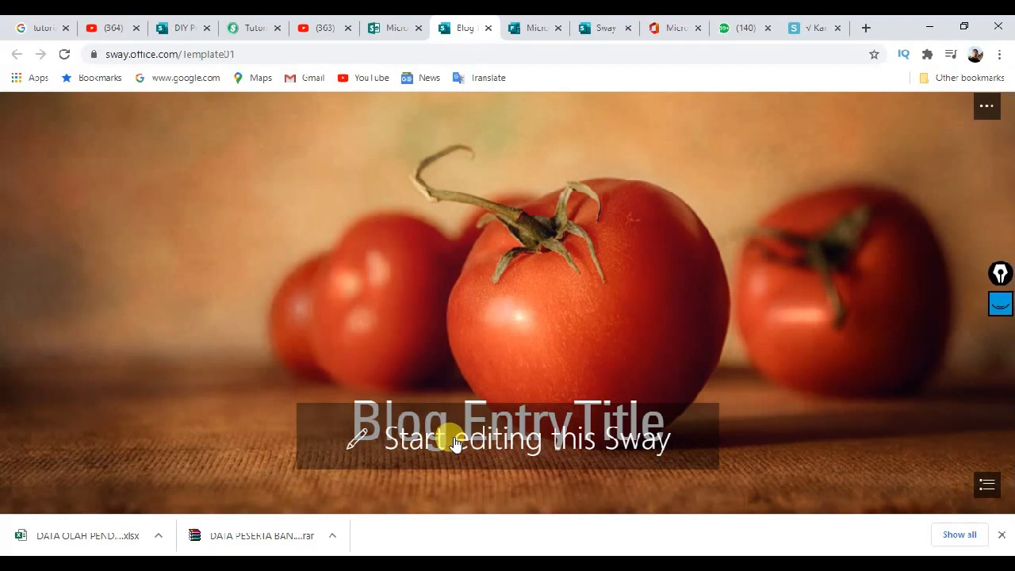
click(448, 440)
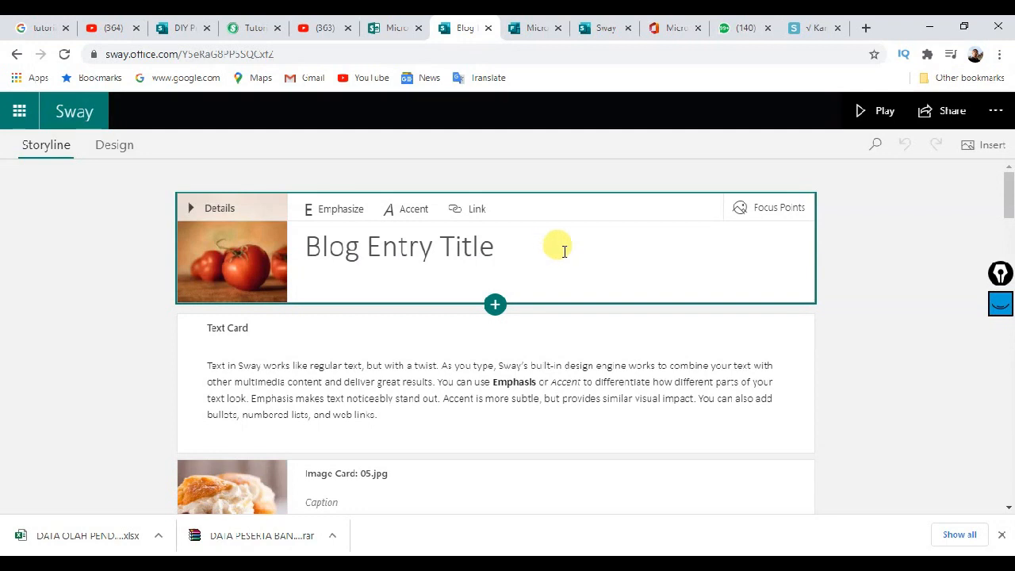
Step: Select the Blog Entry Title heading and the first text card's paragraph to inspect them
scroll(562, 249, down, 2)
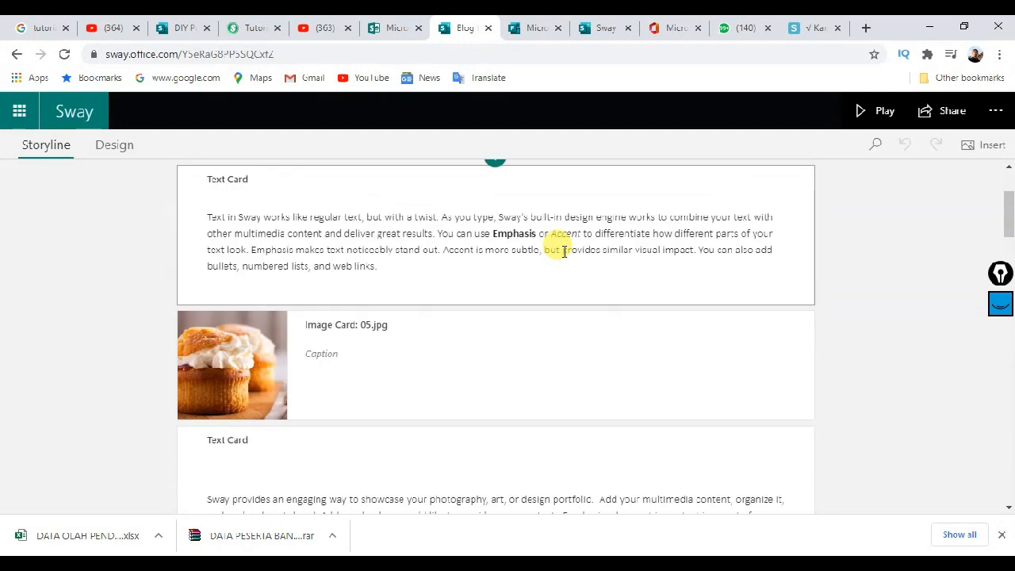
scroll(562, 249, up, 2)
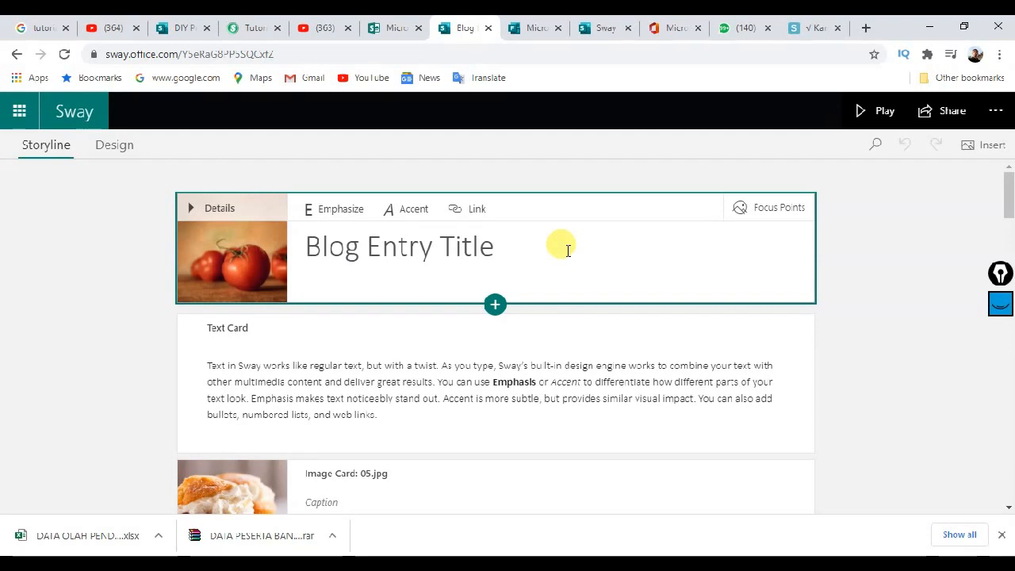
click(566, 249)
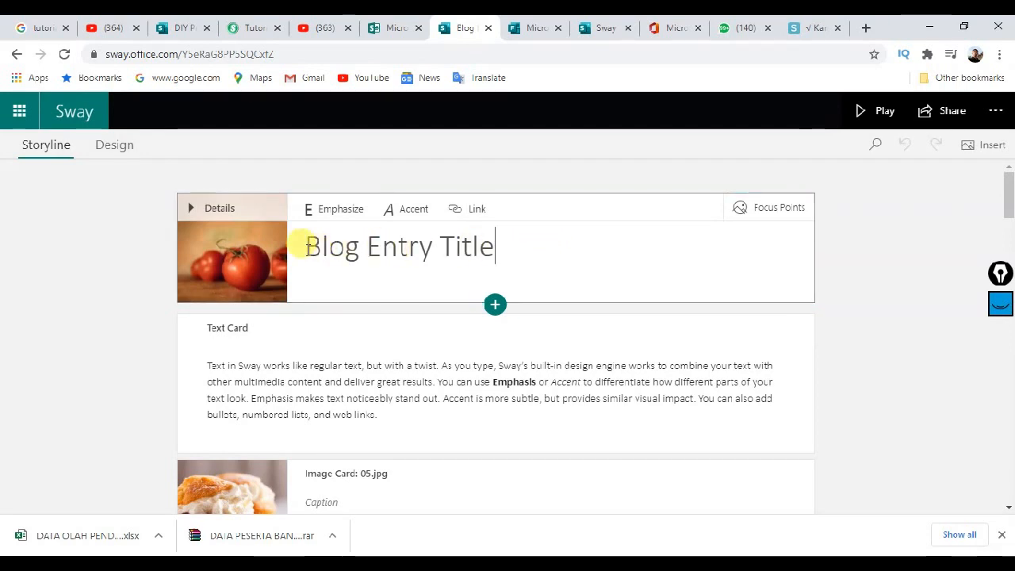
drag(299, 245, 492, 245)
click(267, 357)
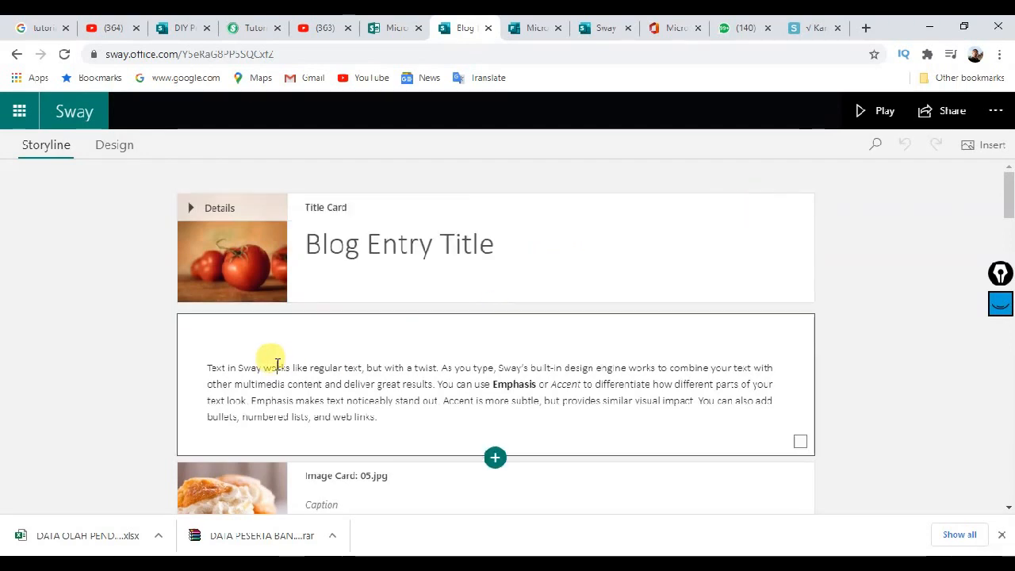
drag(208, 367, 389, 420)
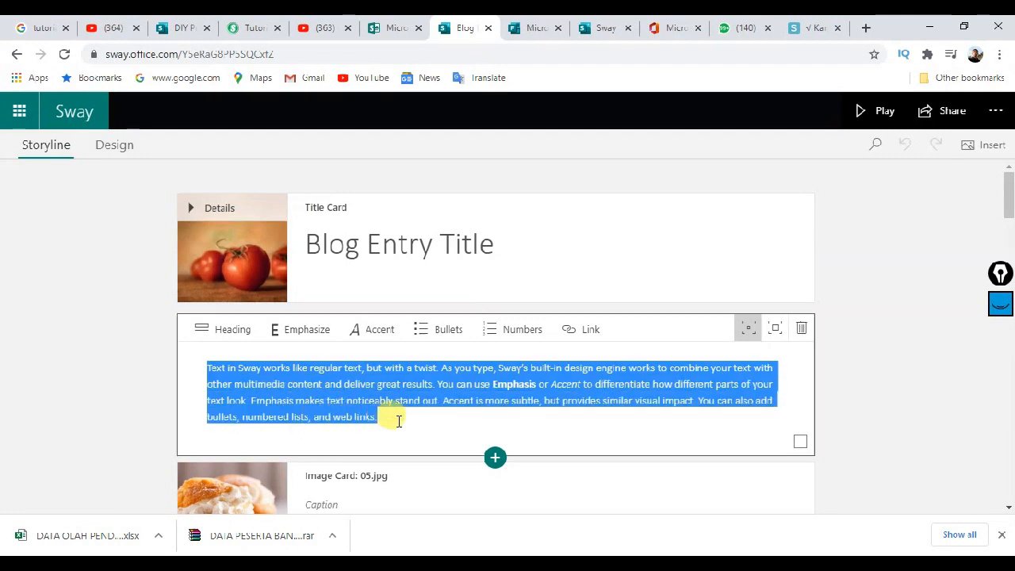
click(388, 420)
Step: Check the cupcake caption and Group: Grid image cards, then return to the template preview
scroll(272, 369, down, 2)
click(317, 349)
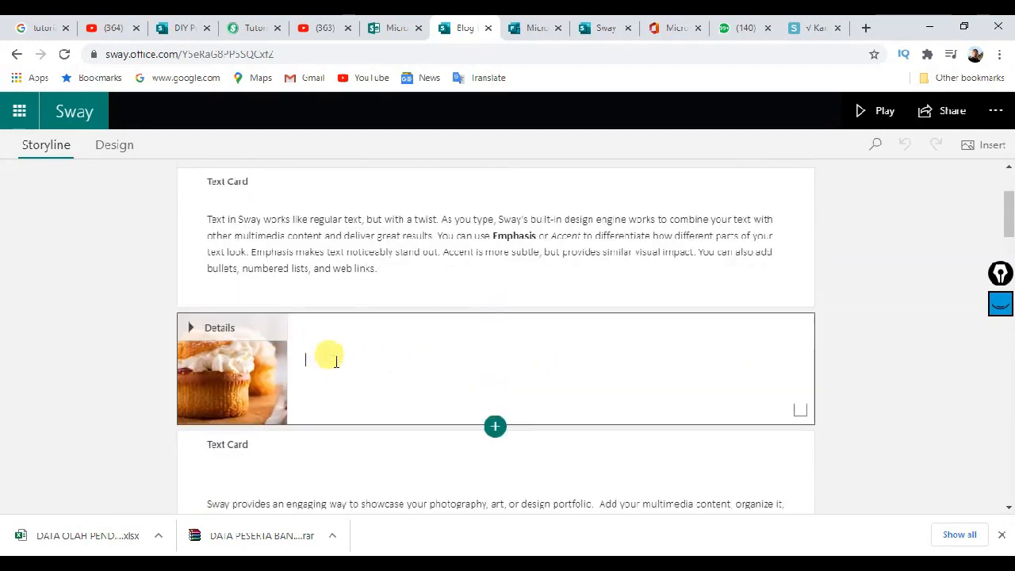
scroll(333, 356, down, 3)
scroll(302, 301, down, 3)
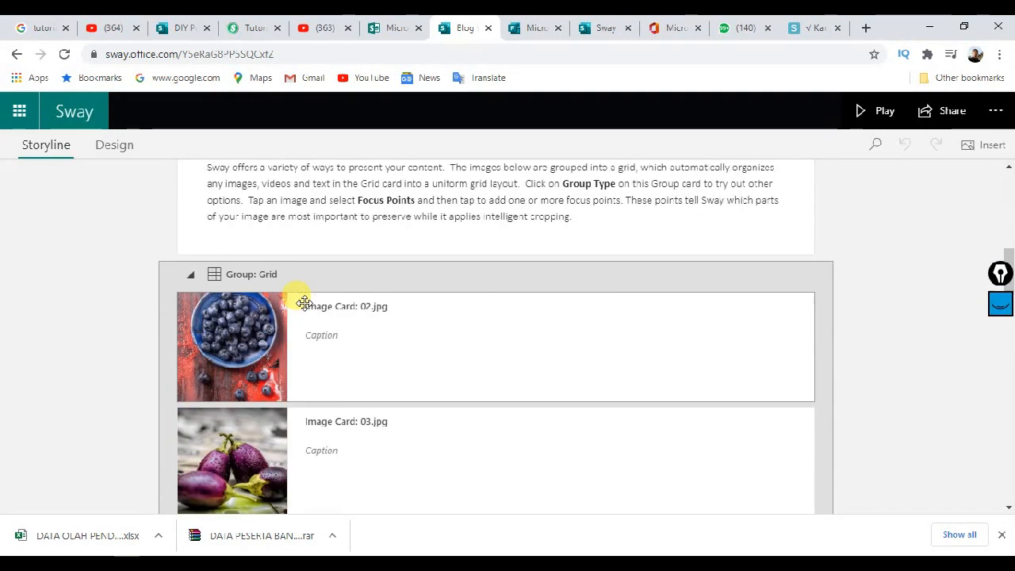
scroll(389, 302, down, 4)
scroll(405, 341, down, 3)
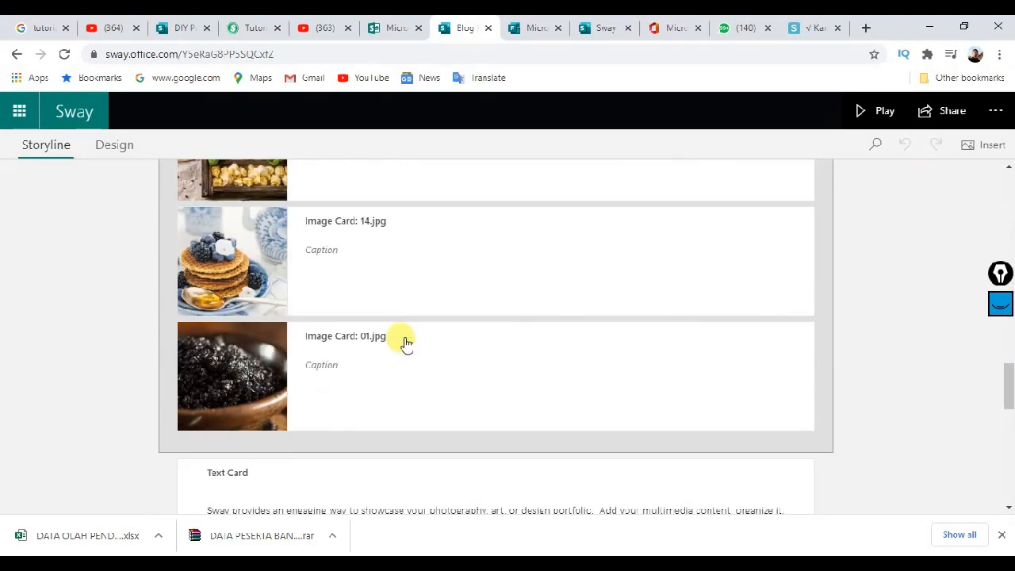
scroll(400, 333, up, 12)
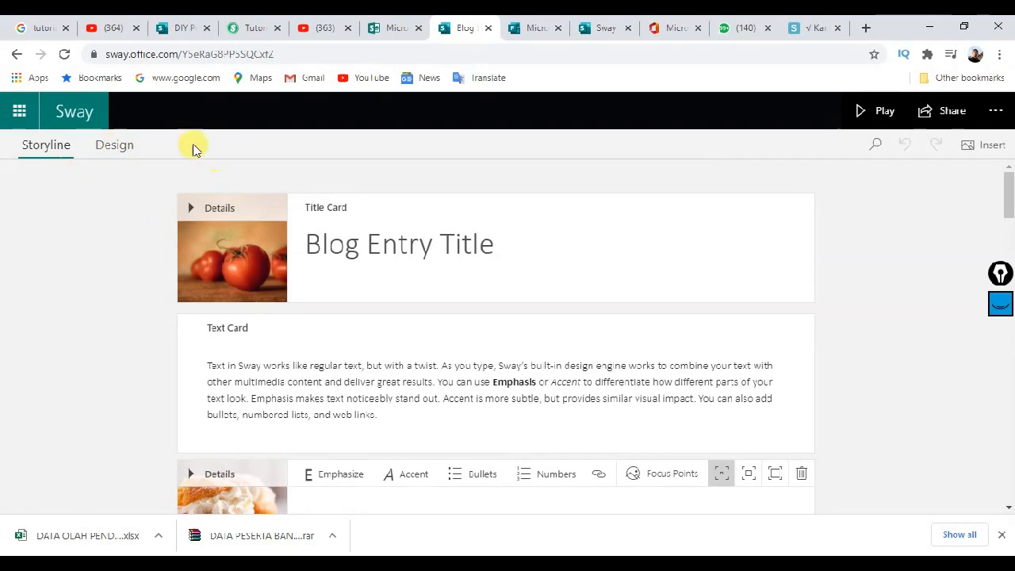
click(17, 57)
Step: Close the old Blog tab and preview the DIY project template from the gallery
click(397, 29)
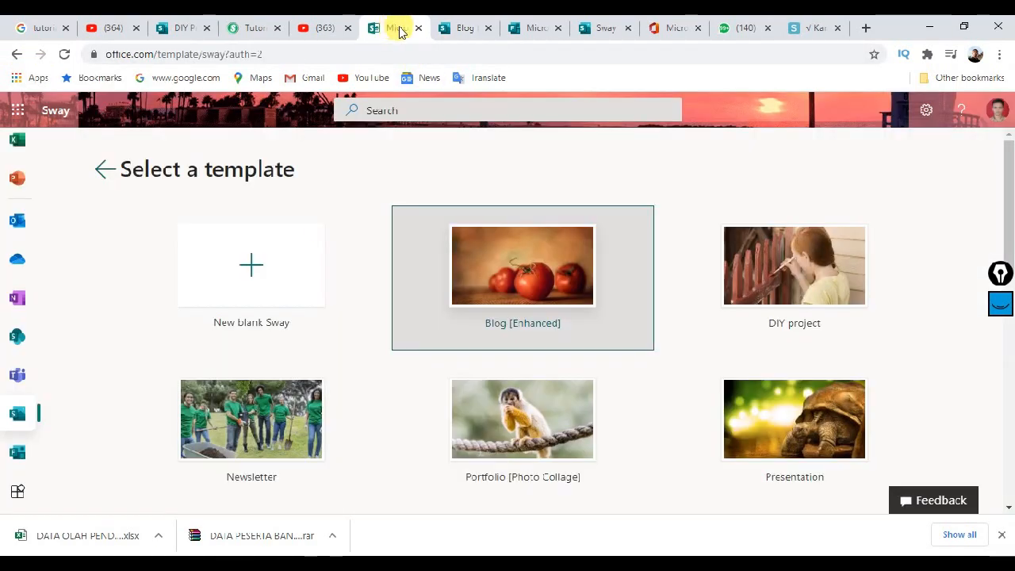
click(487, 28)
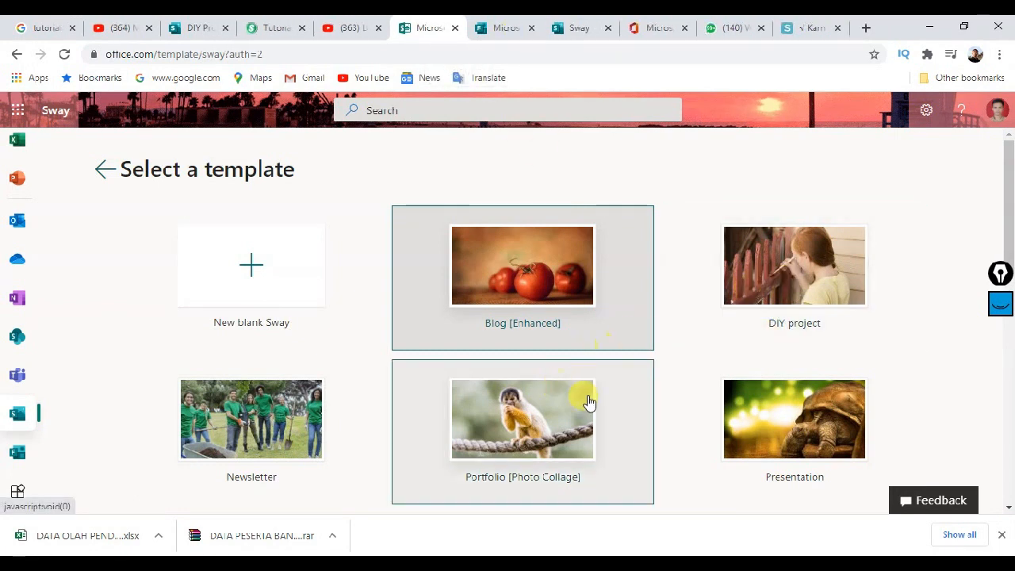
click(556, 244)
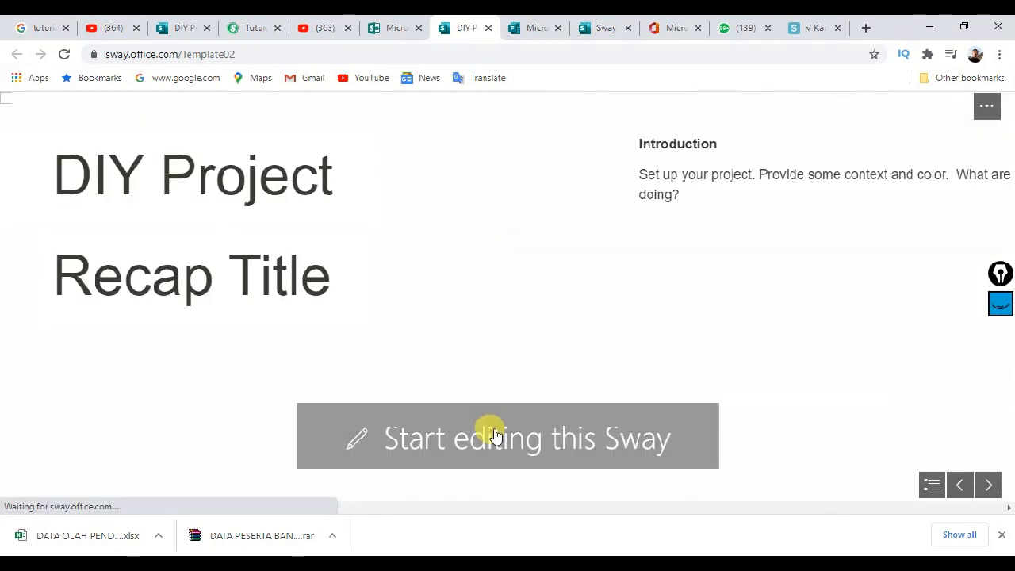
Step: Scroll through the DIY Project Recap sections, then close its preview tab
scroll(484, 254, down, 5)
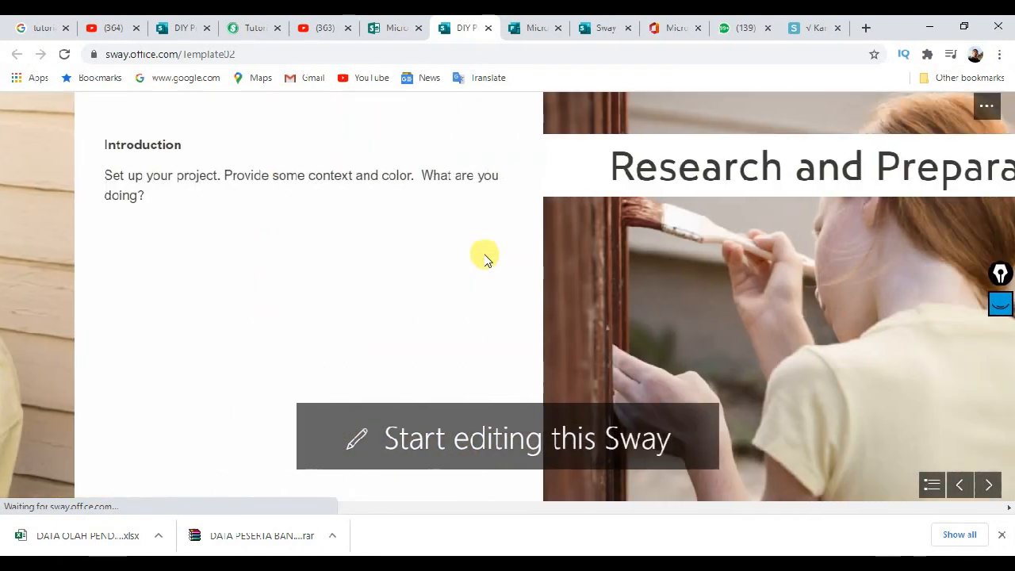
scroll(486, 263, down, 10)
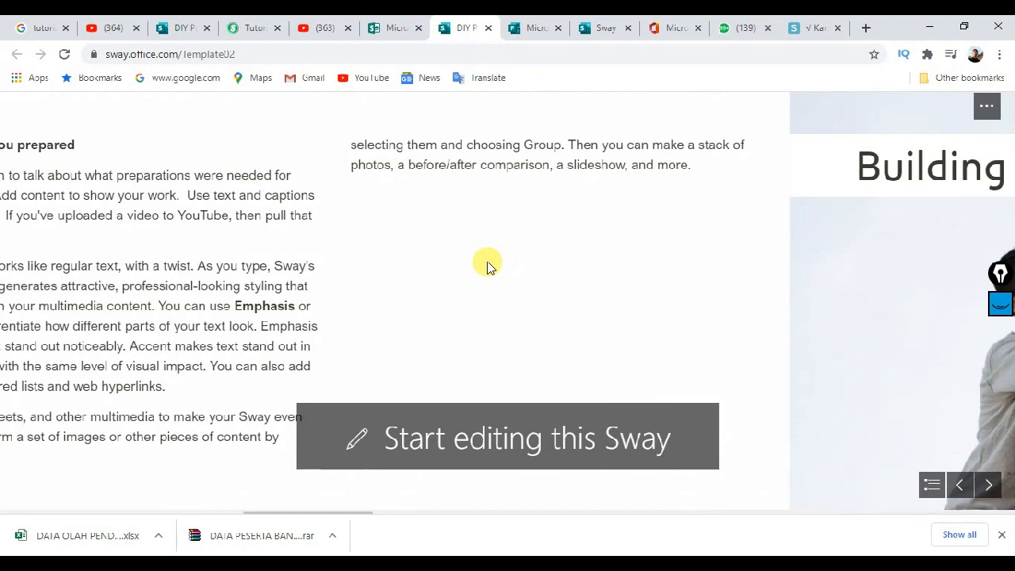
scroll(487, 266, down, 10)
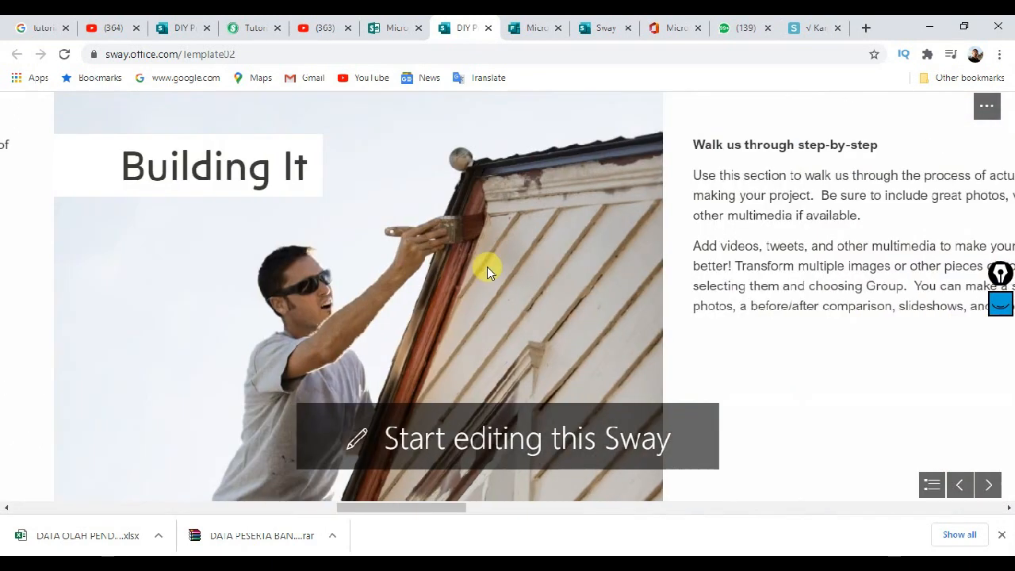
scroll(488, 273, down, 10)
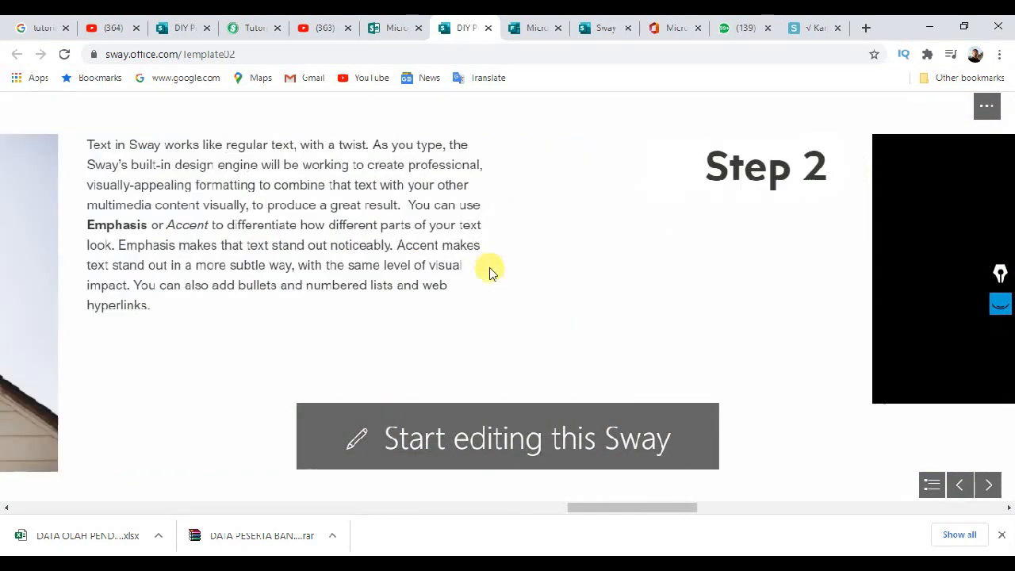
scroll(448, 301, up, 10)
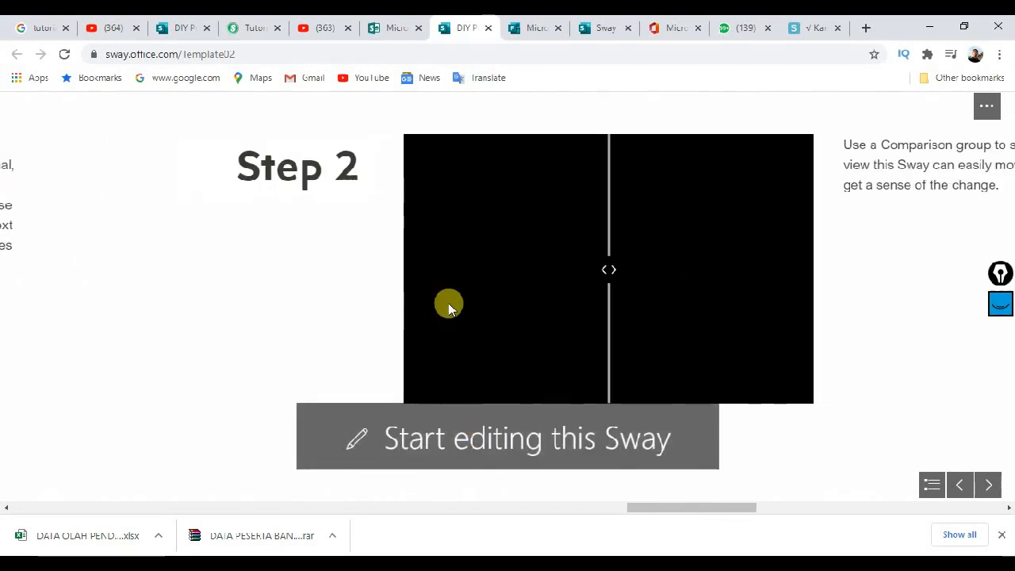
scroll(471, 333, up, 5)
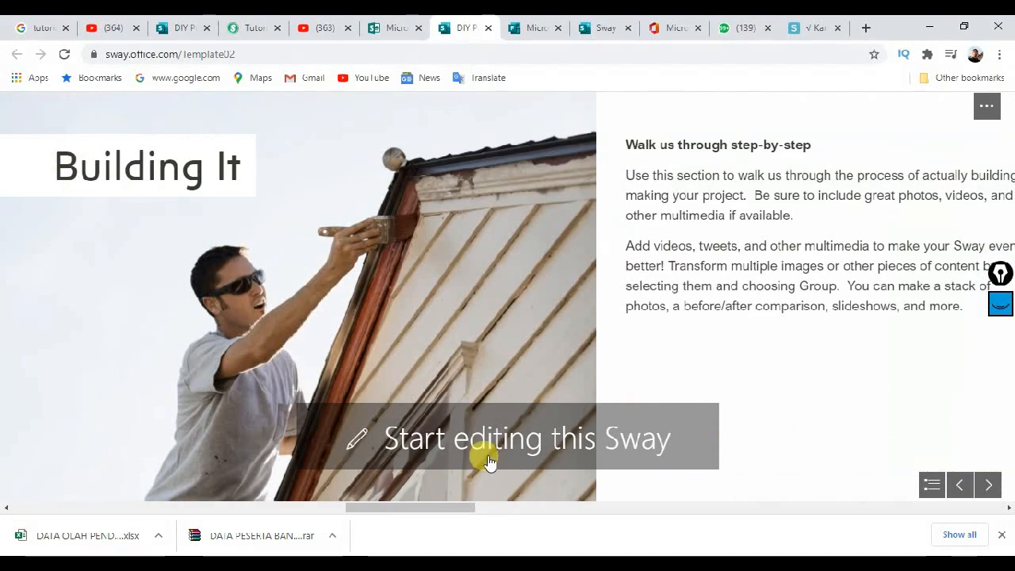
scroll(423, 341, up, 10)
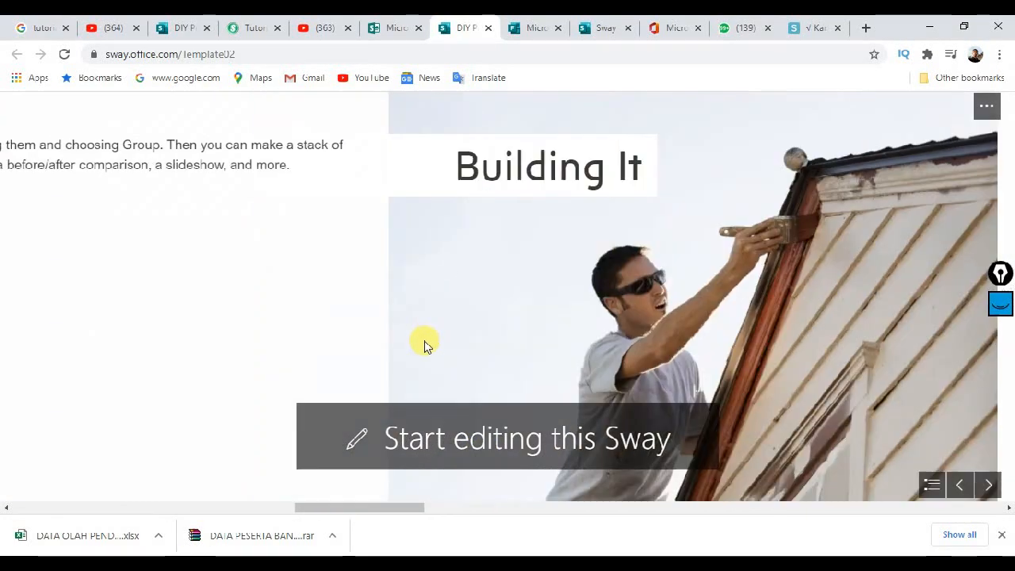
scroll(271, 255, up, 5)
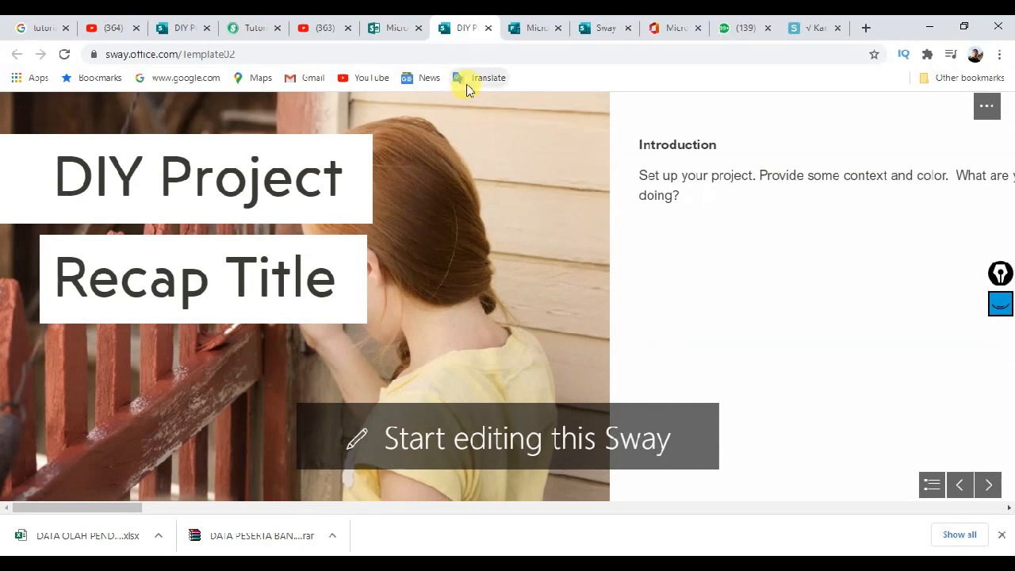
click(487, 29)
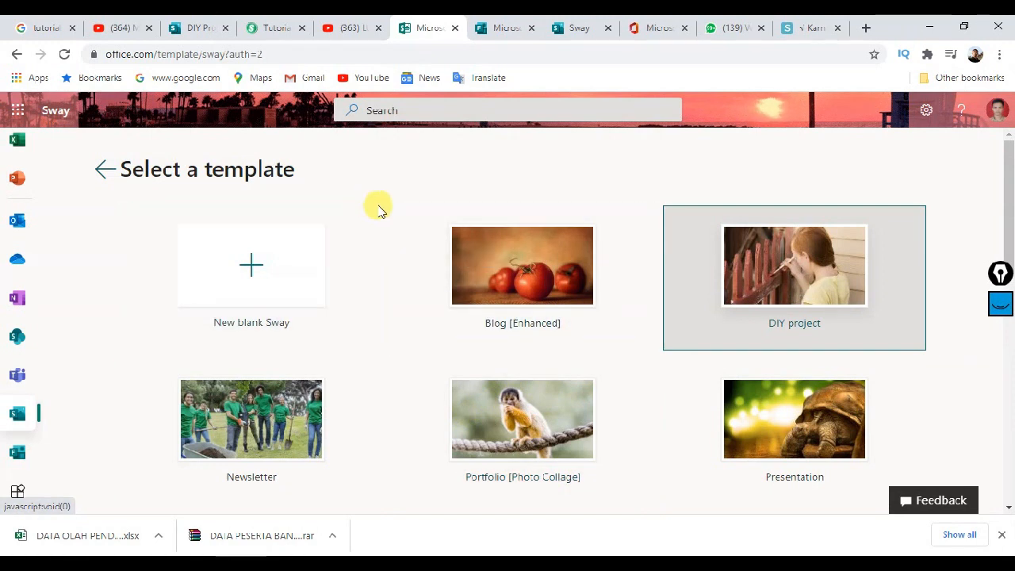
Step: Create a new blank Sway from the Select a template page
click(252, 272)
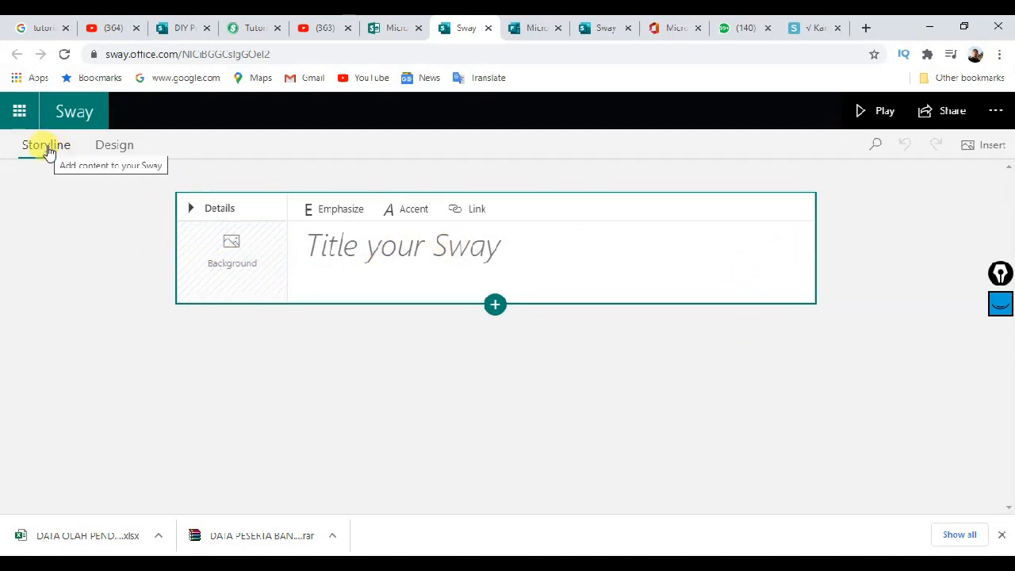
click(109, 152)
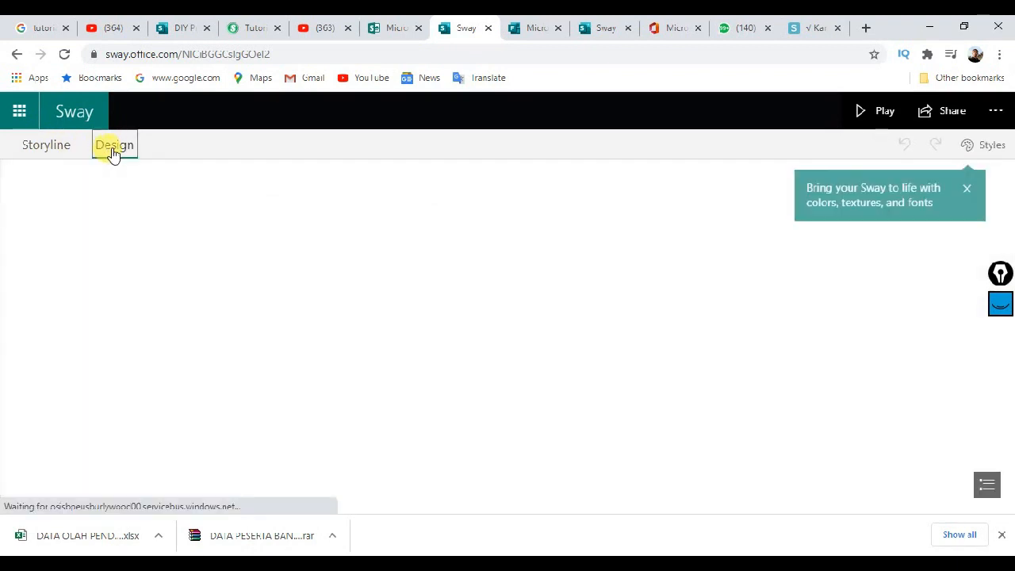
click(965, 185)
click(987, 150)
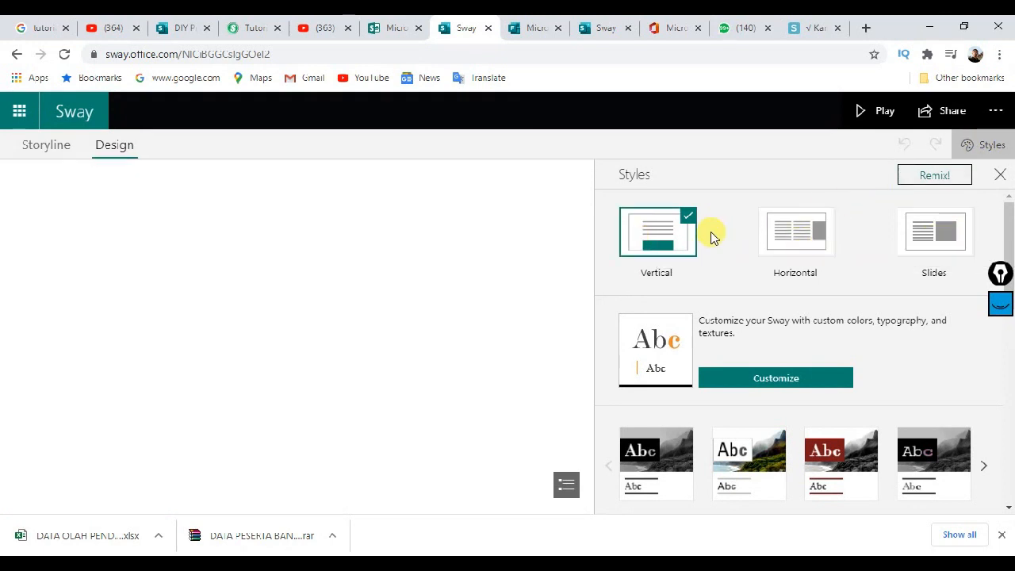
click(1000, 176)
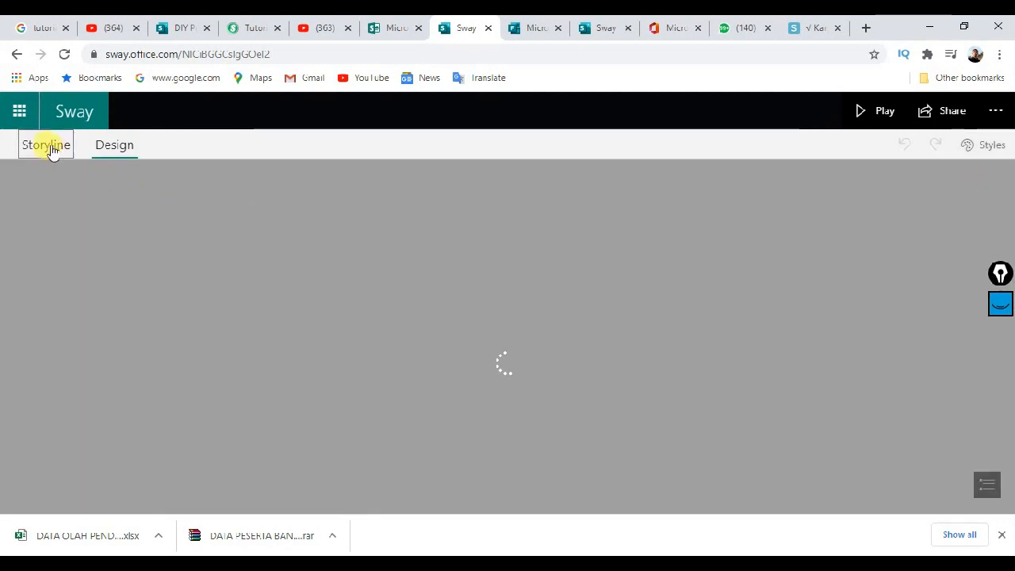
click(45, 143)
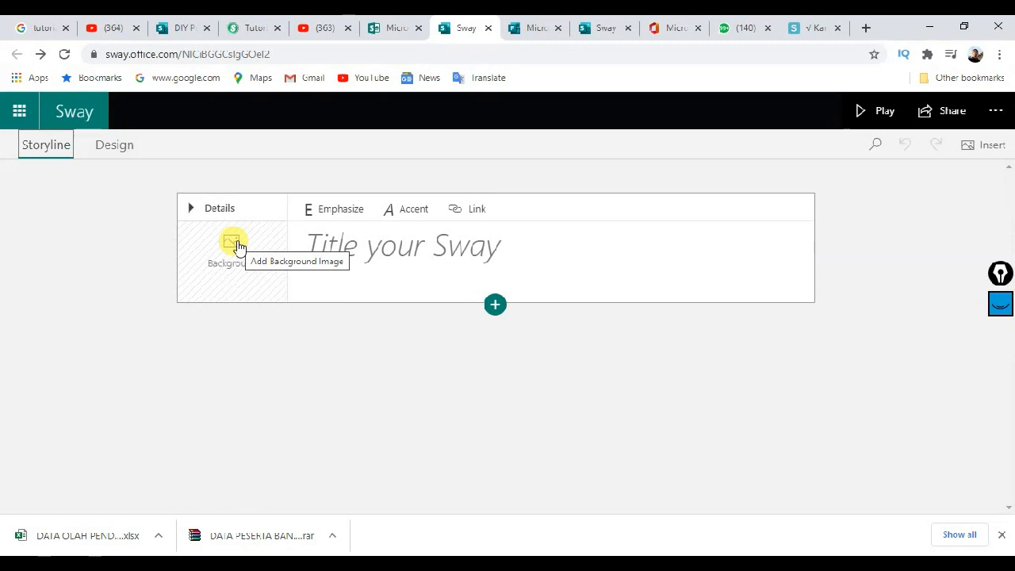
Step: Enter KARNIVORA as the title on the title card
click(242, 252)
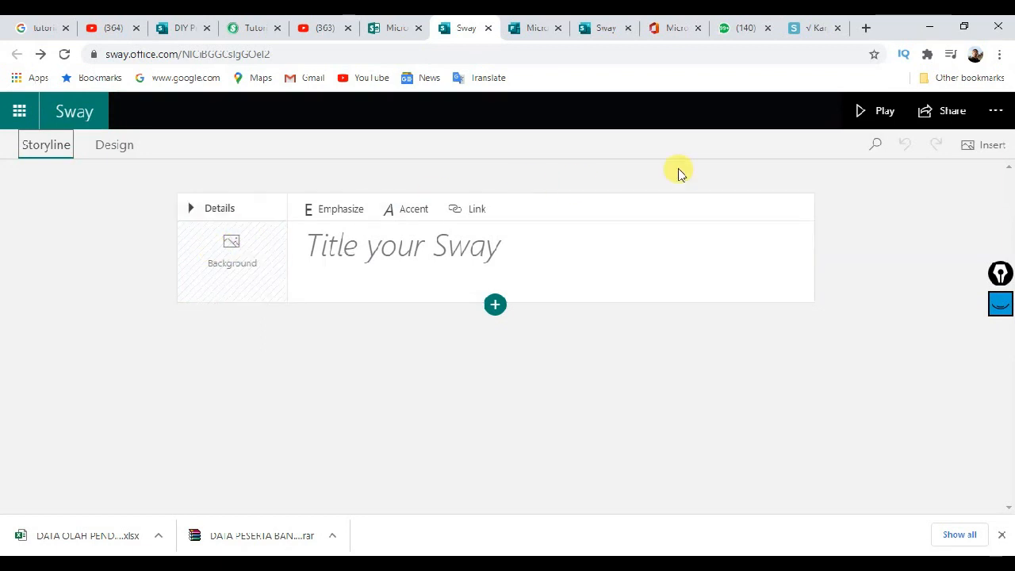
click(378, 252)
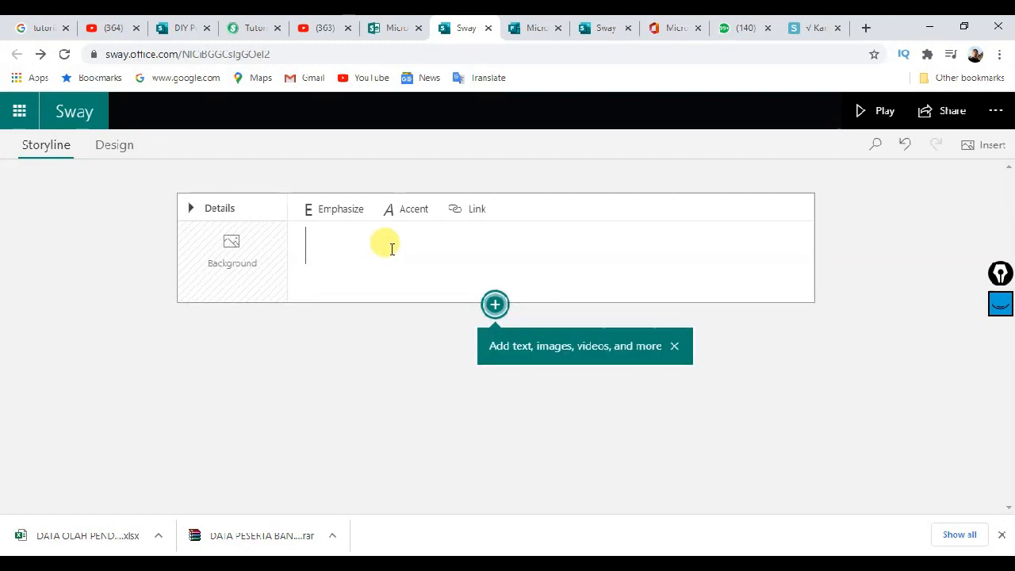
text(k)
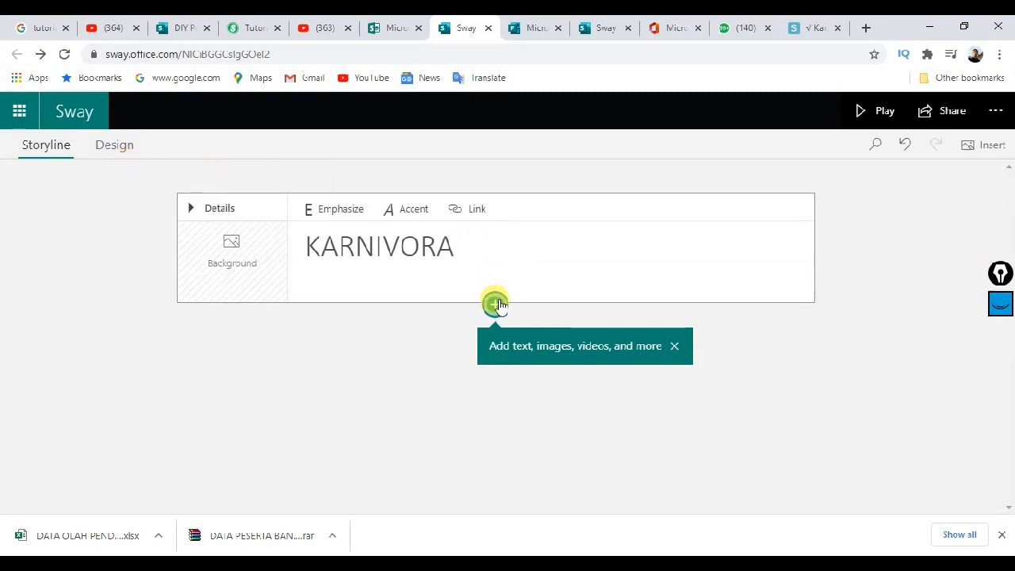
Step: Add a Heading 1 card in a new section beneath the KARNIVORA title card
click(495, 305)
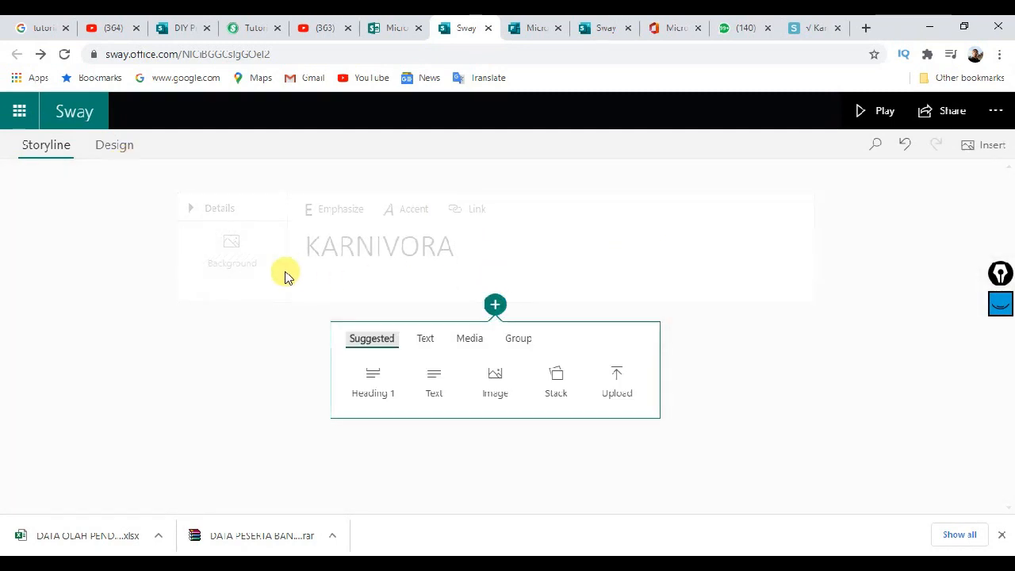
click(529, 249)
click(480, 238)
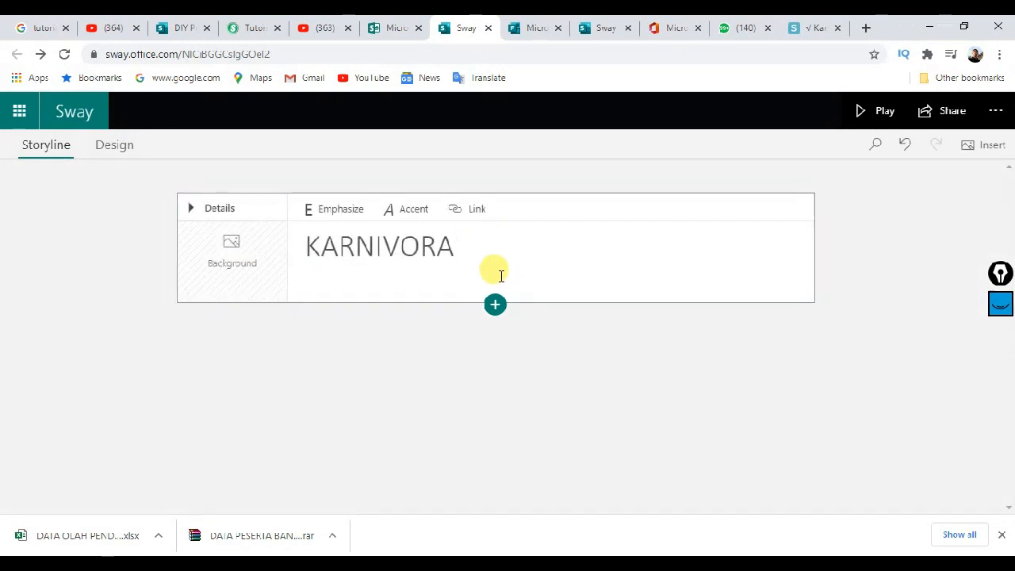
click(496, 305)
click(481, 246)
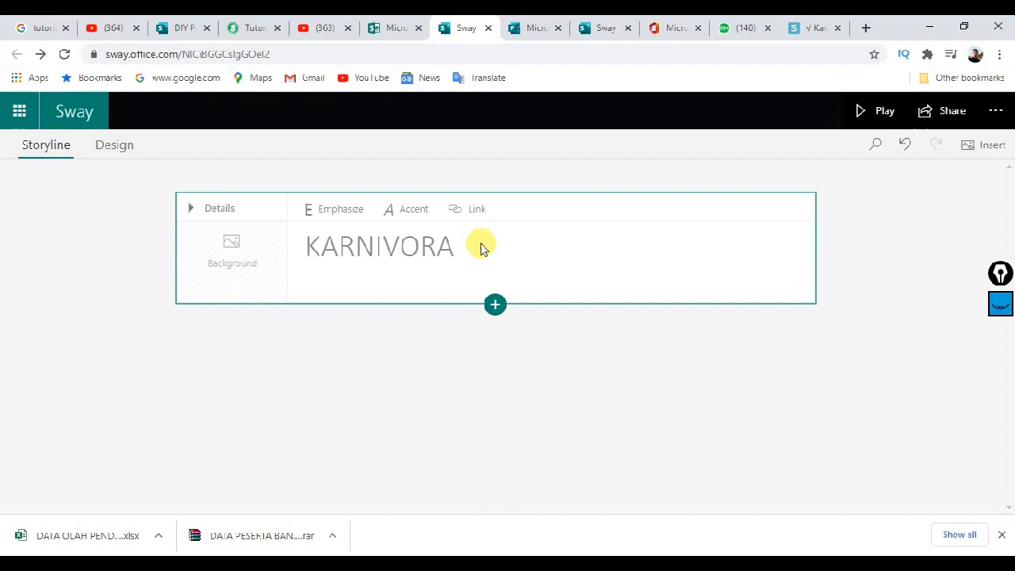
click(498, 307)
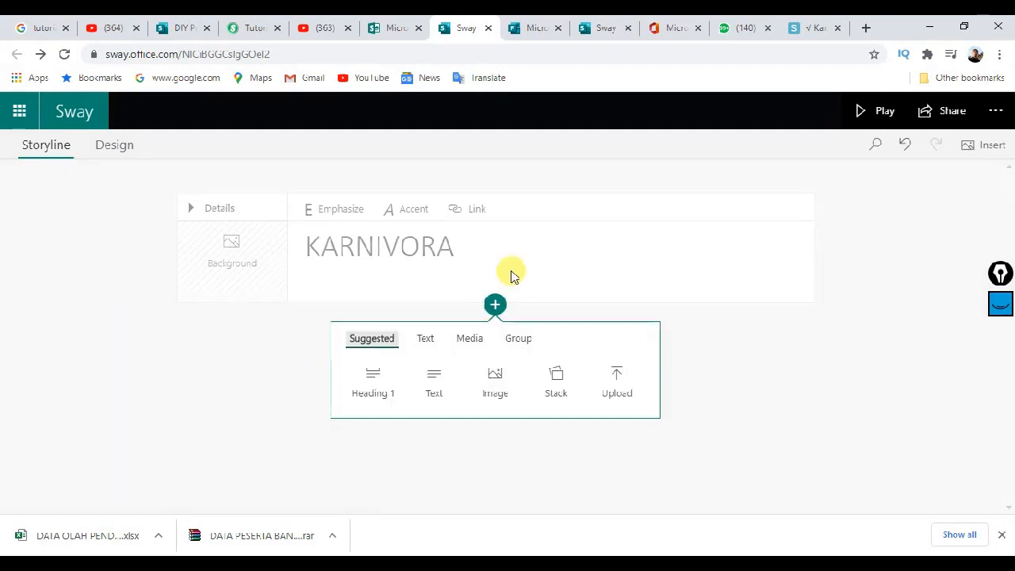
click(376, 383)
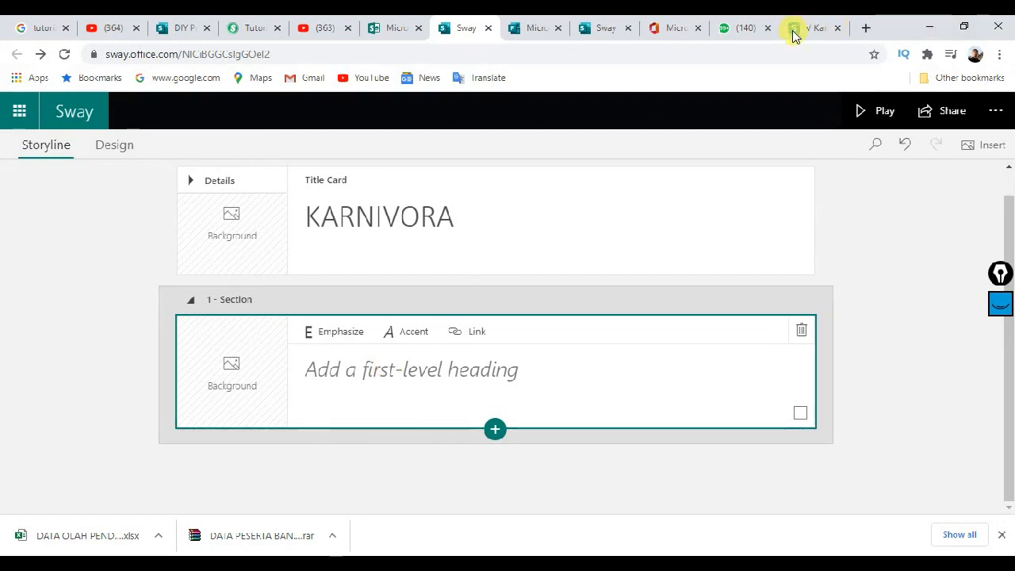
click(475, 222)
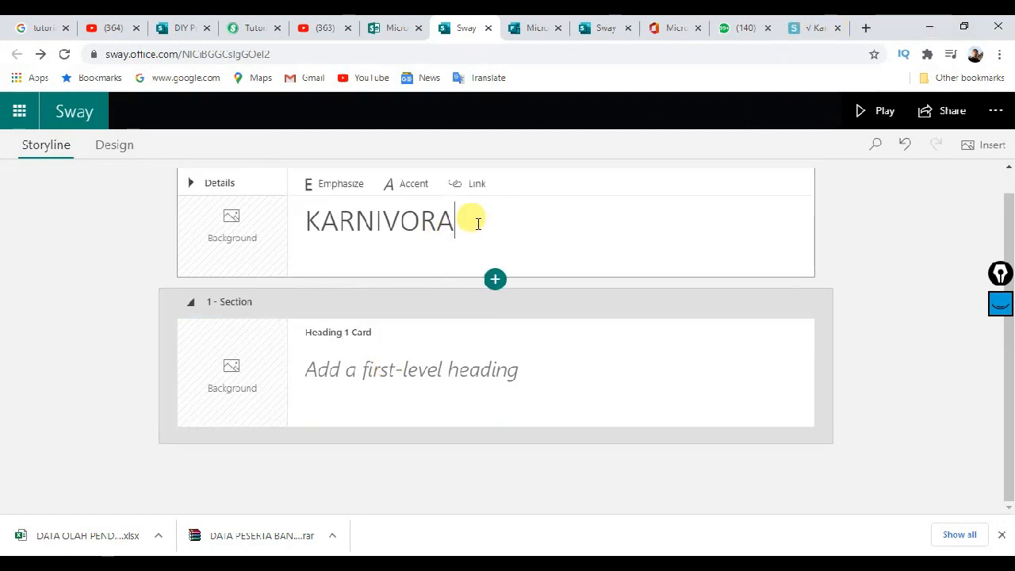
Step: Select the 'Pengertian Karnivora' heading in the saintit.com Karnivora article
click(821, 32)
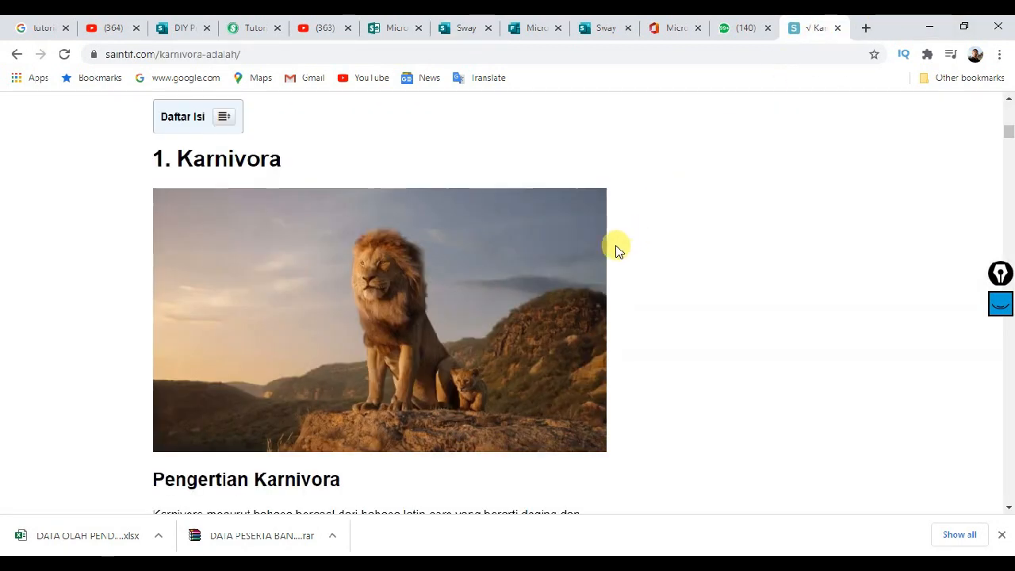
scroll(302, 198, up, 1)
scroll(258, 209, down, 2)
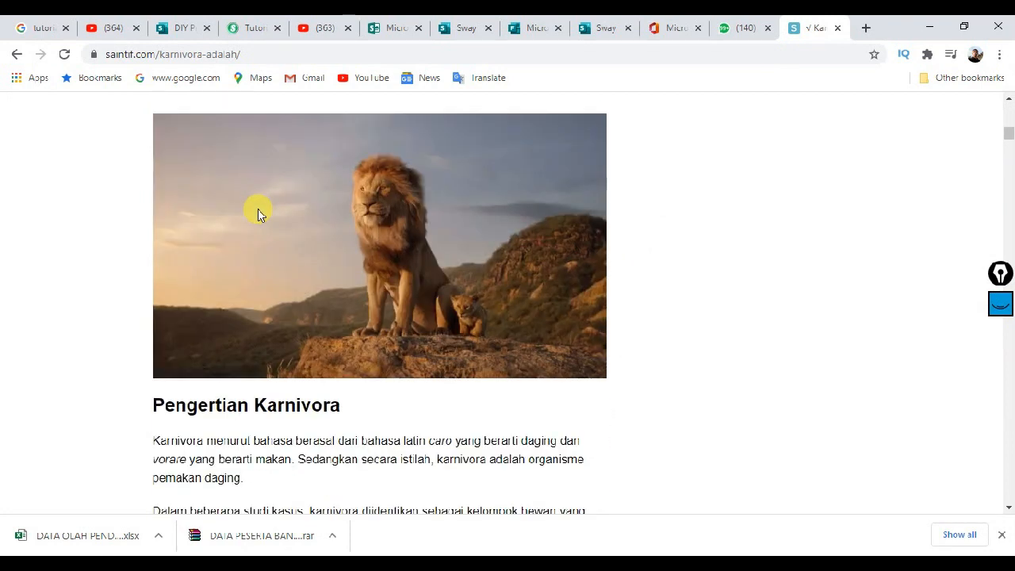
scroll(297, 331, down, 1)
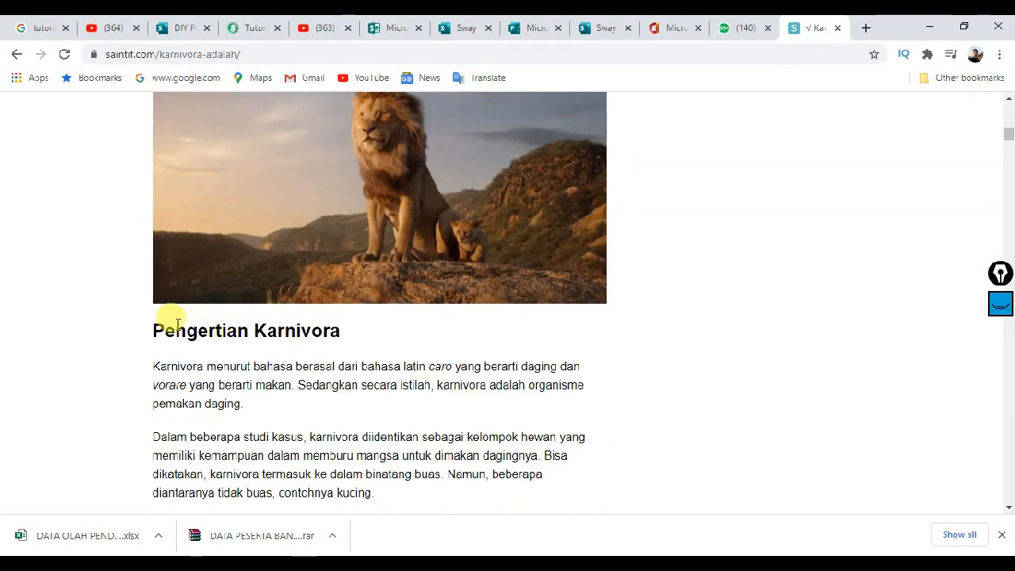
drag(148, 327, 341, 333)
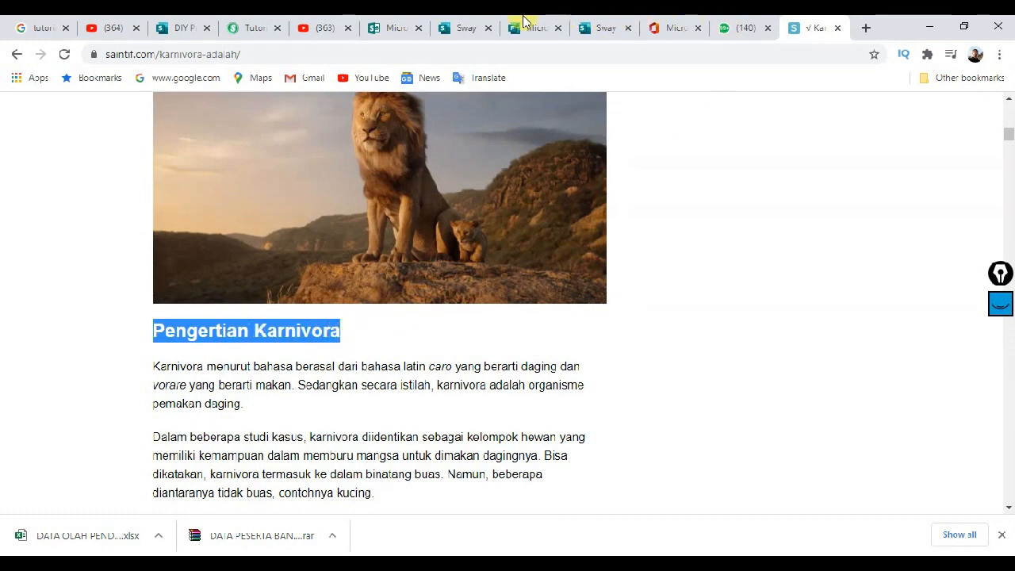
Step: Copy the selected 'Pengertian Karnivora' heading and return to the Sway editor
click(454, 23)
click(347, 361)
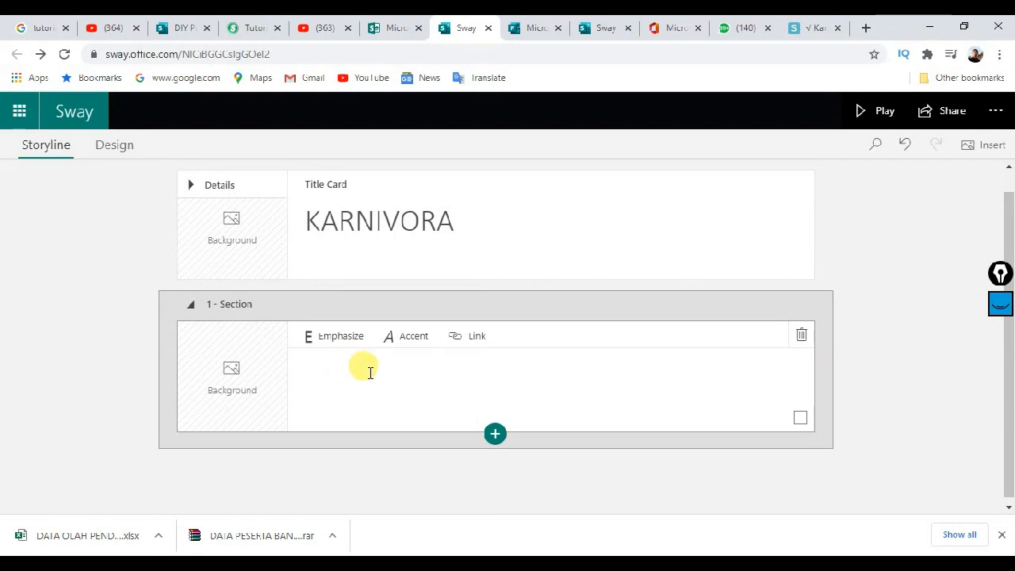
click(823, 23)
right_click(304, 327)
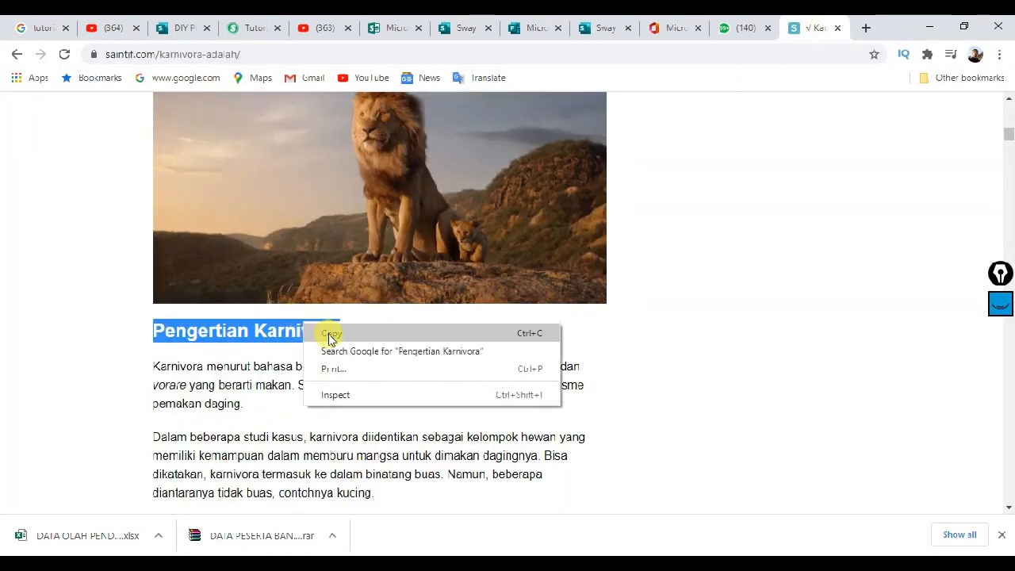
click(340, 332)
click(476, 22)
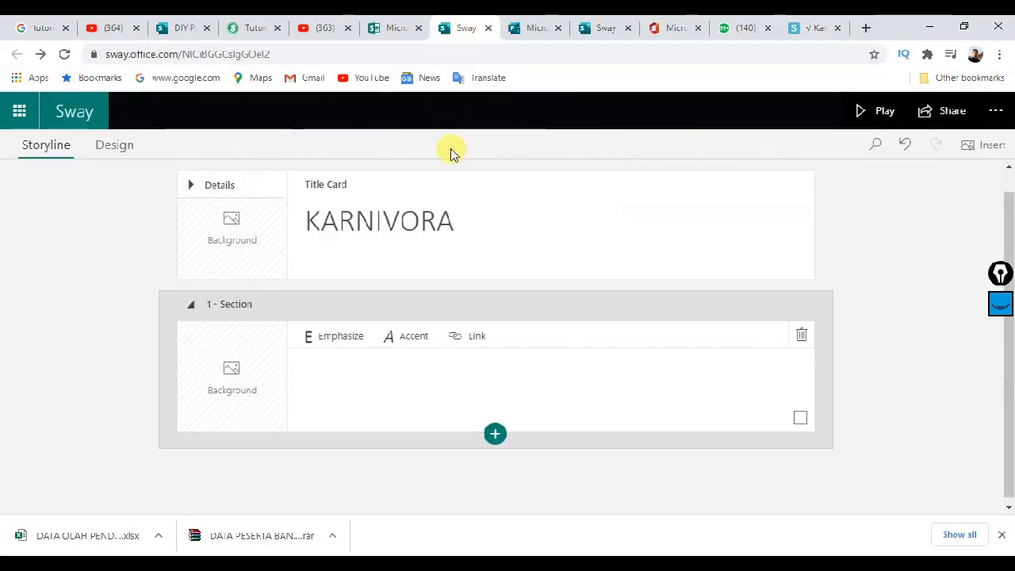
Step: Paste 'Pengertian Karnivora' into the first section's empty heading card
click(379, 365)
right_click(380, 369)
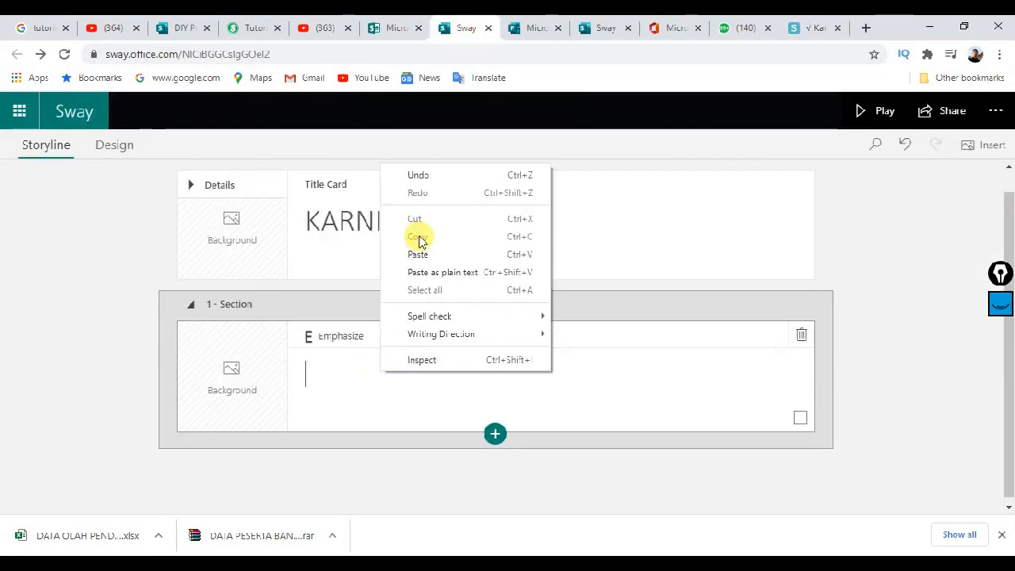
click(418, 253)
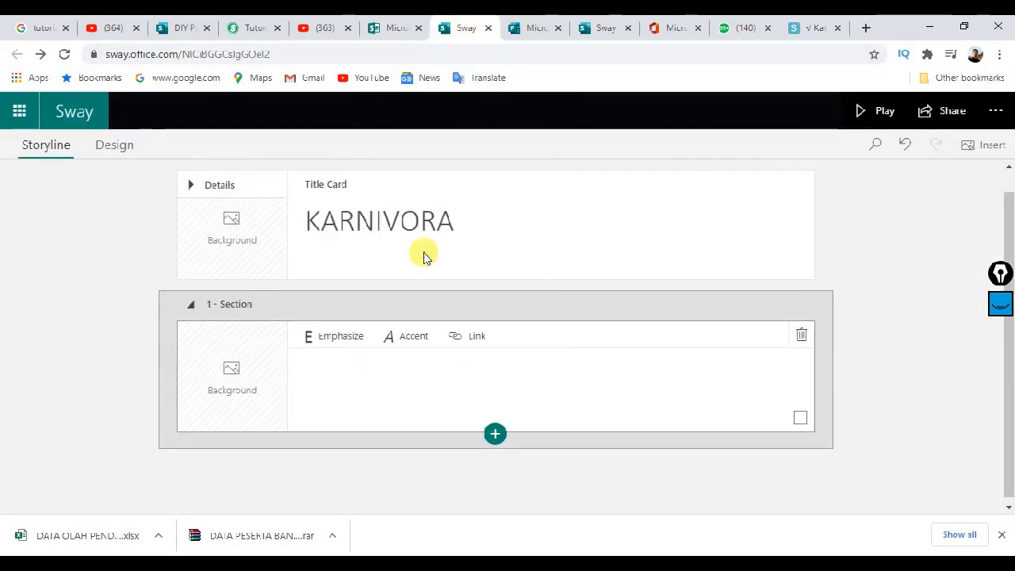
Step: Set a jaguar photo from a KARNIVORA image search as the title card background, then preview the story
click(250, 243)
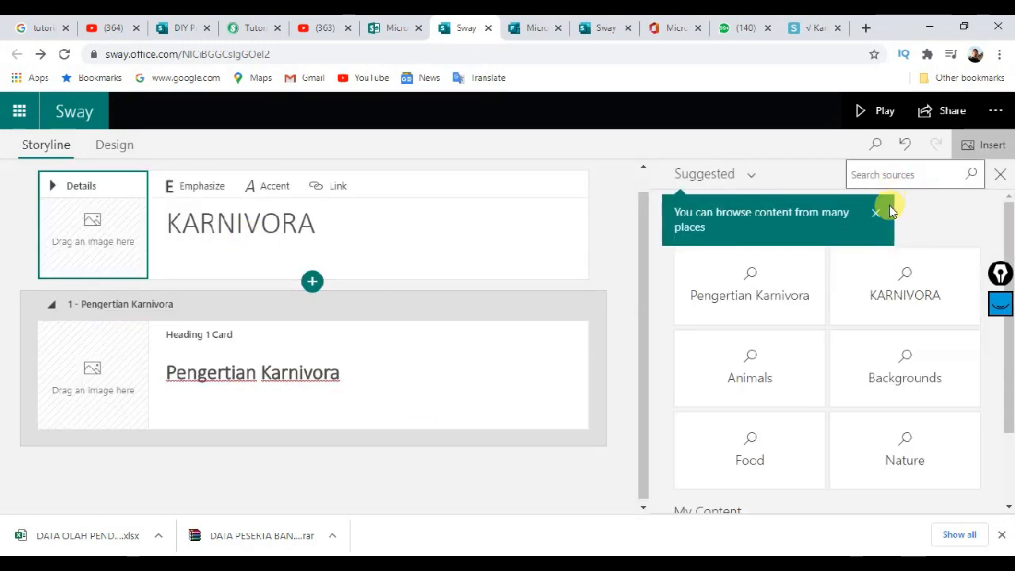
click(878, 220)
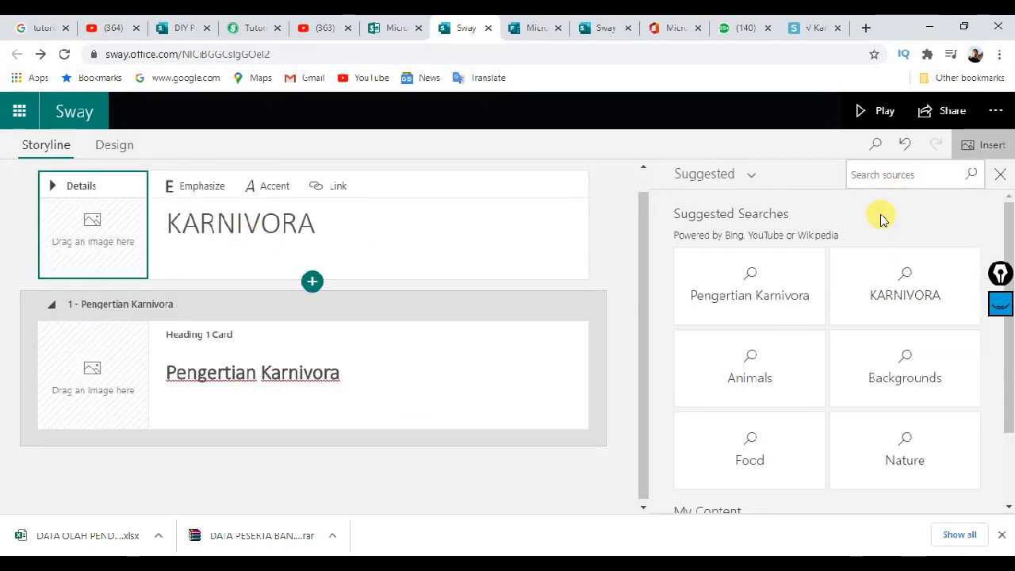
click(908, 305)
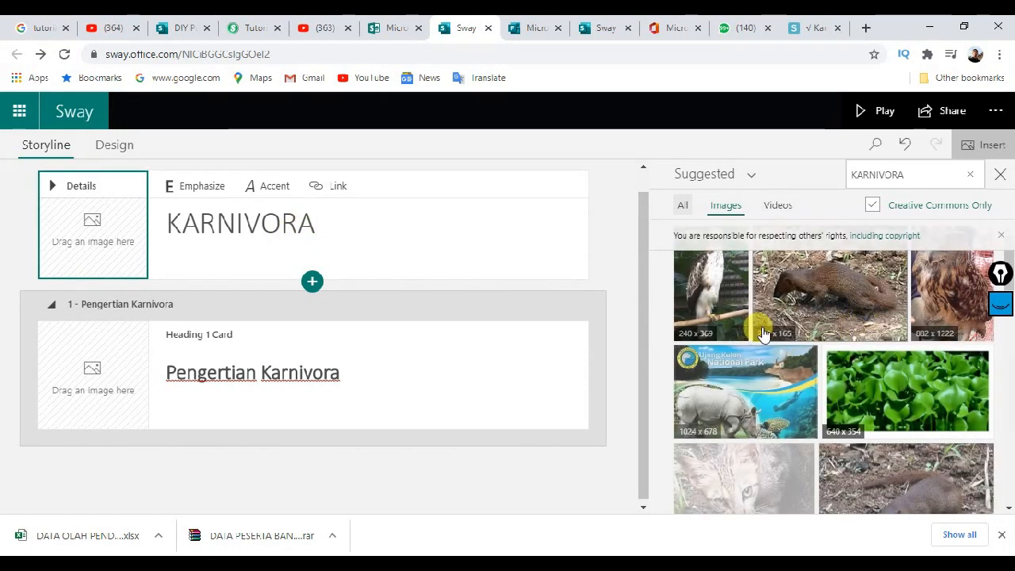
scroll(838, 426, down, 4)
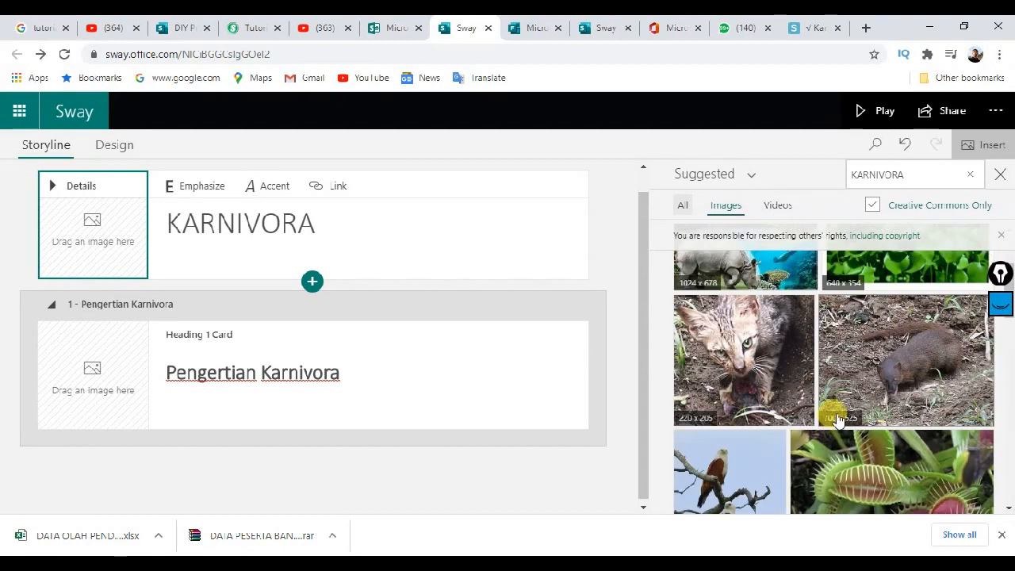
scroll(829, 396, up, 2)
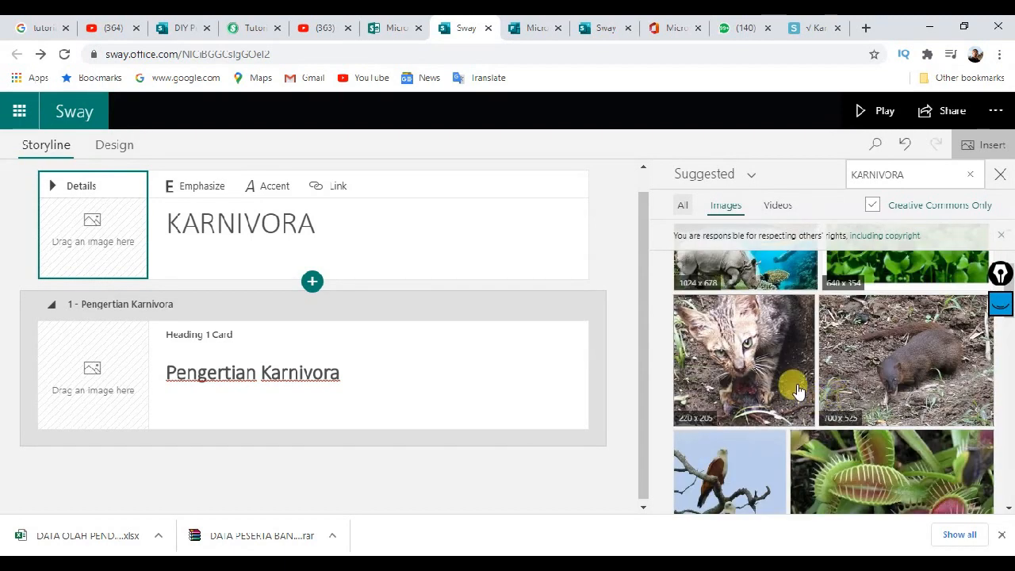
scroll(773, 385, up, 4)
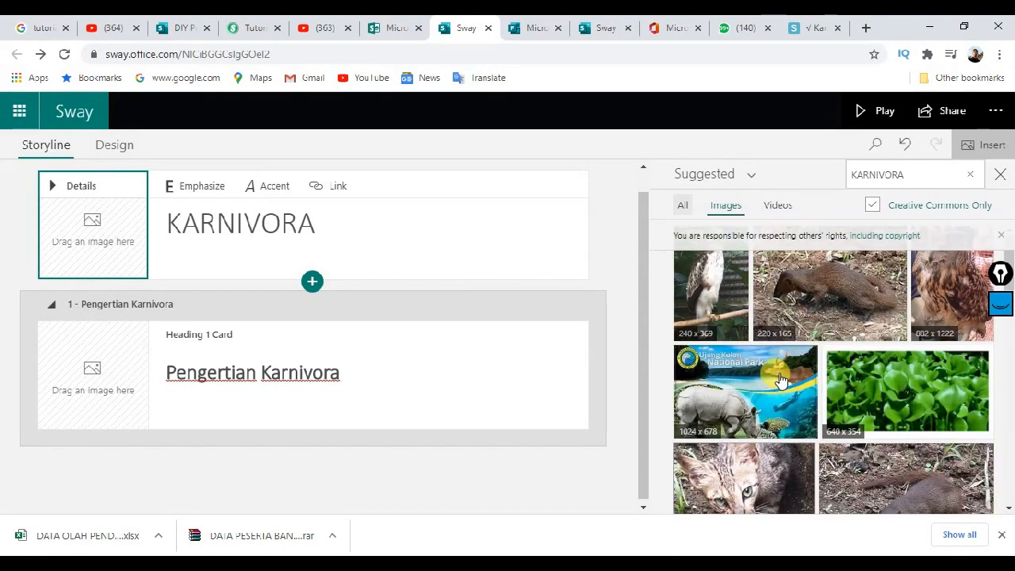
scroll(772, 389, down, 2)
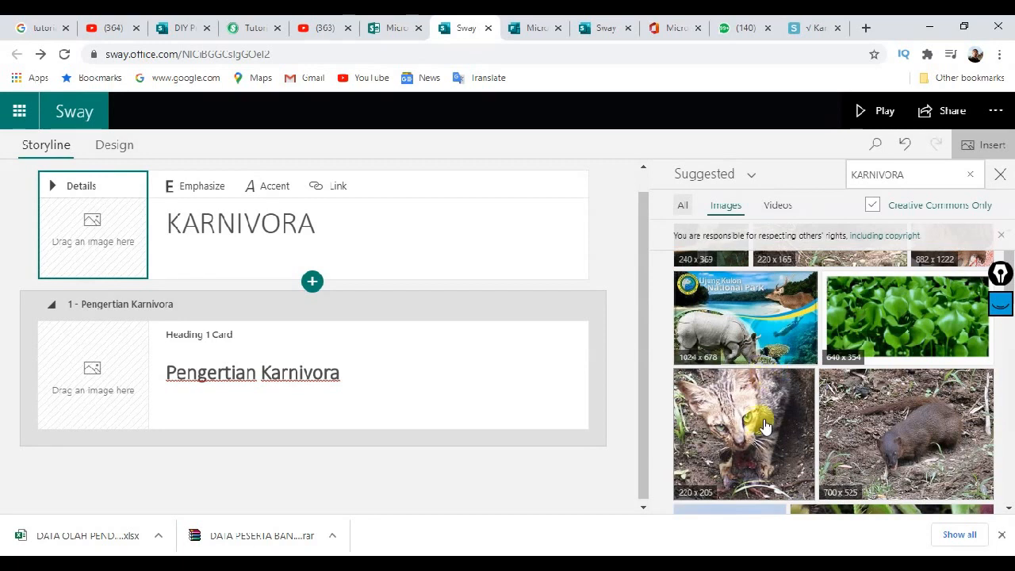
scroll(773, 393, down, 5)
scroll(767, 384, down, 4)
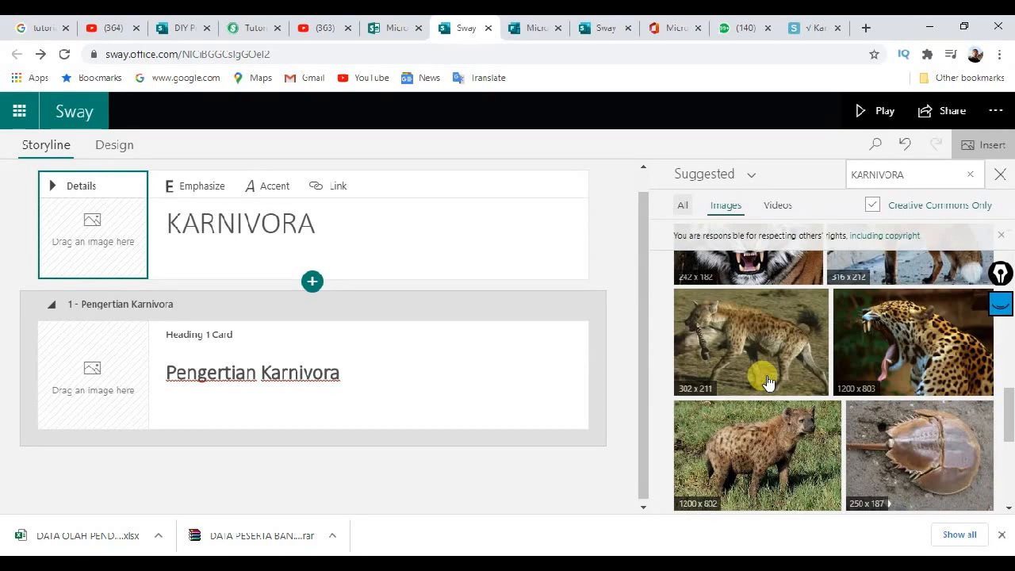
scroll(773, 382, down, 2)
scroll(786, 378, up, 2)
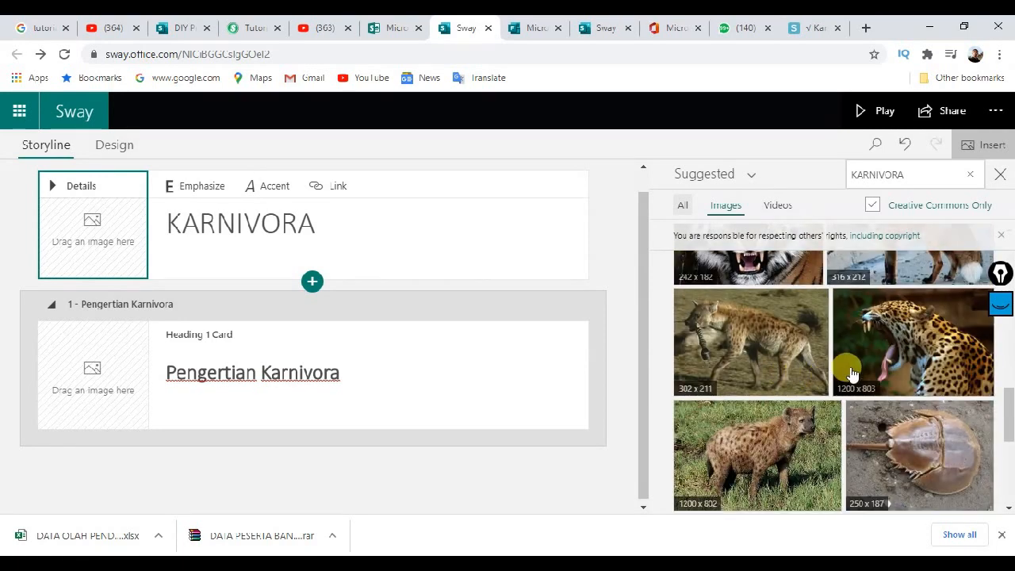
drag(849, 369, 100, 229)
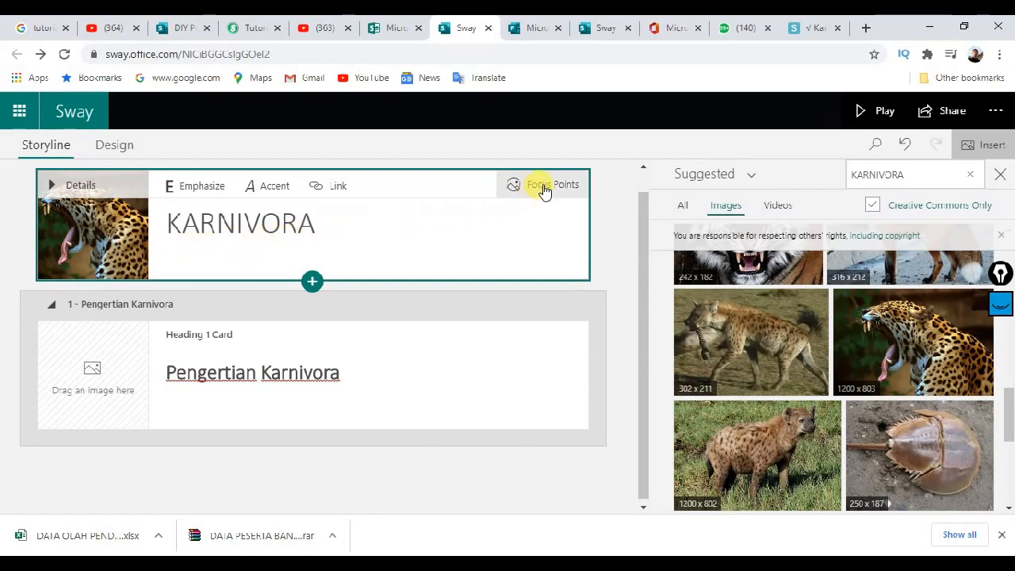
click(879, 110)
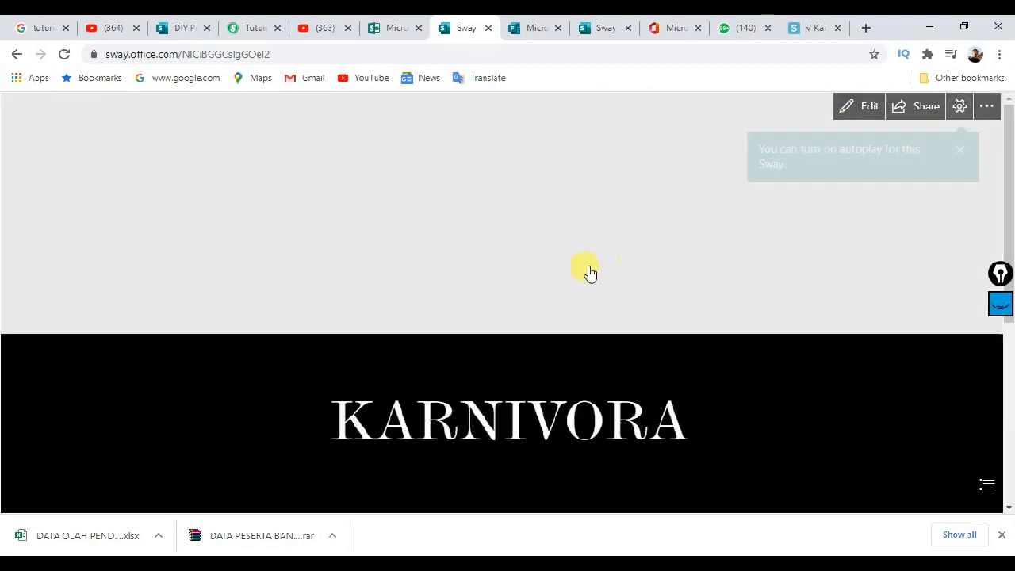
Step: Dismiss the autoplay tip, look through the played story, and switch back to Edit
click(960, 149)
scroll(673, 229, down, 3)
scroll(672, 228, up, 3)
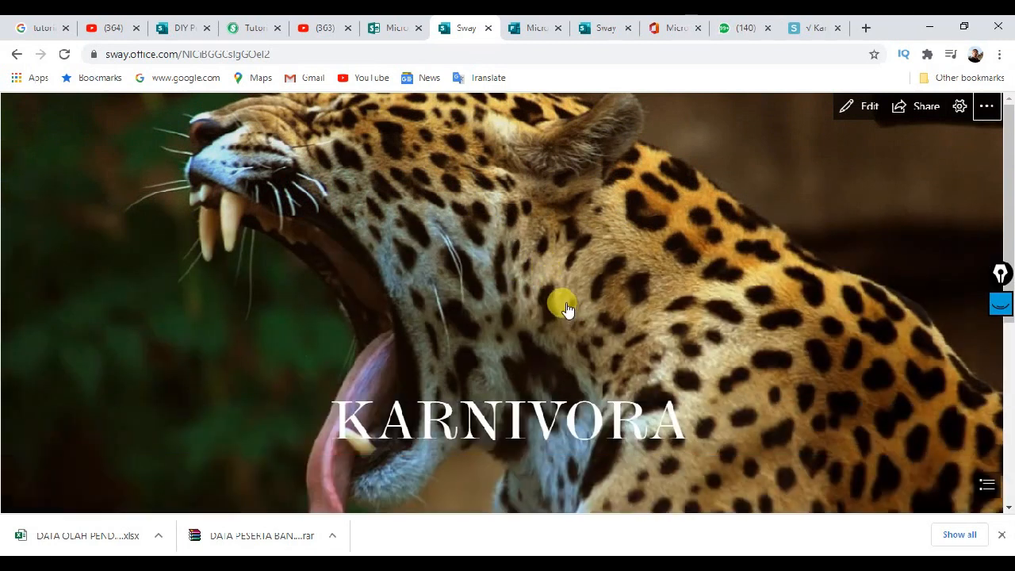
scroll(567, 309, down, 3)
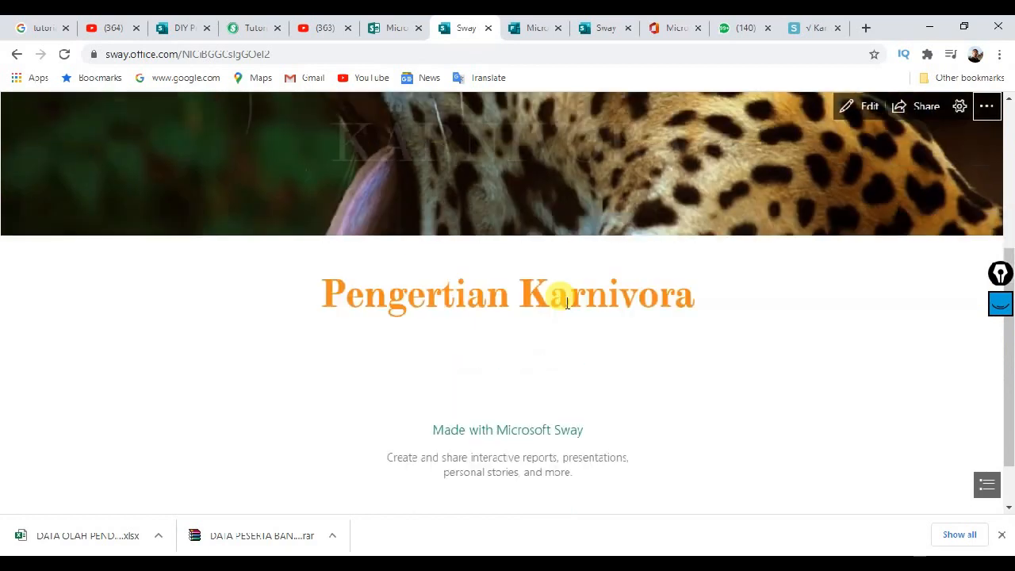
scroll(566, 309, up, 3)
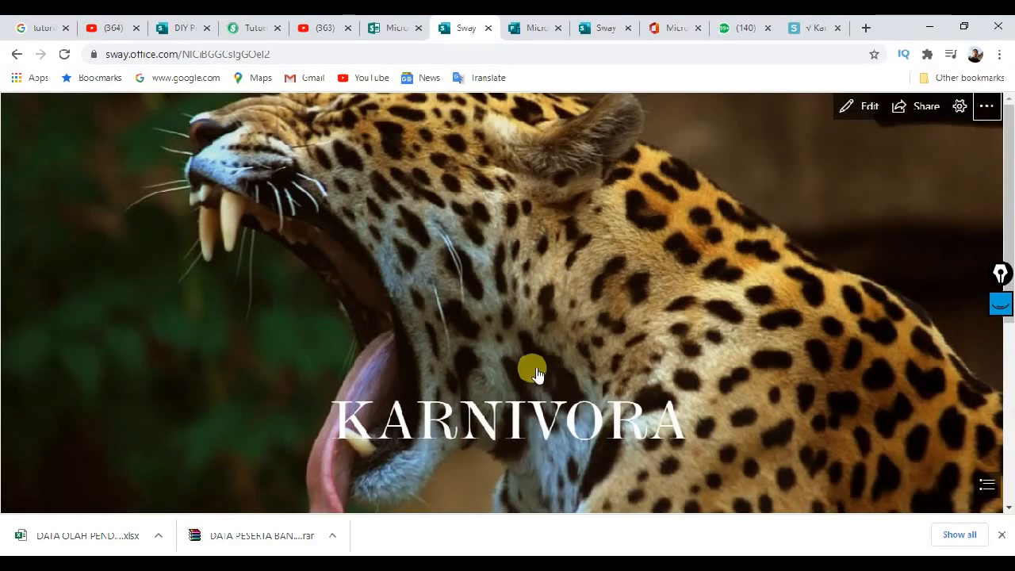
scroll(568, 365, down, 5)
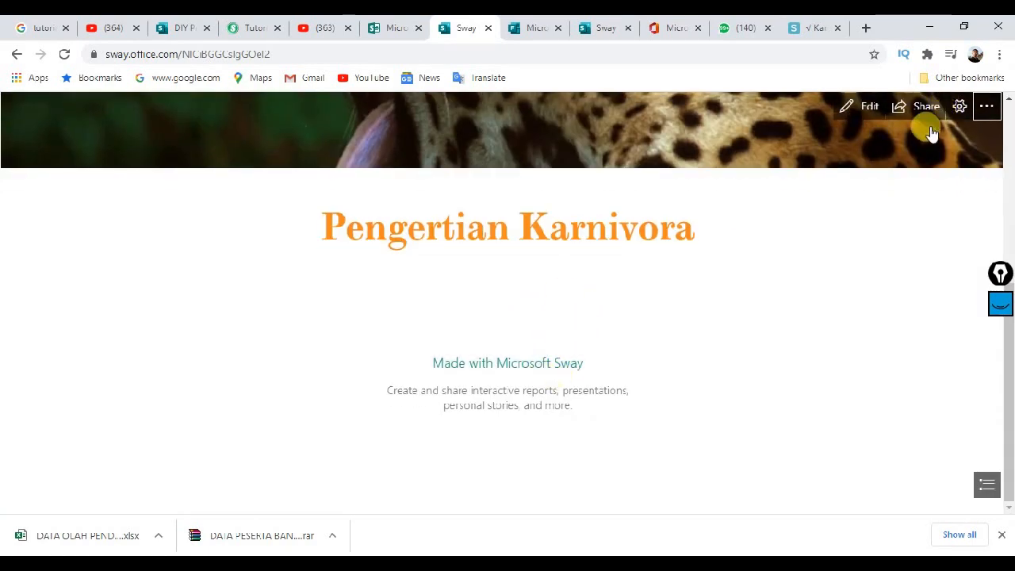
scroll(808, 186, up, 3)
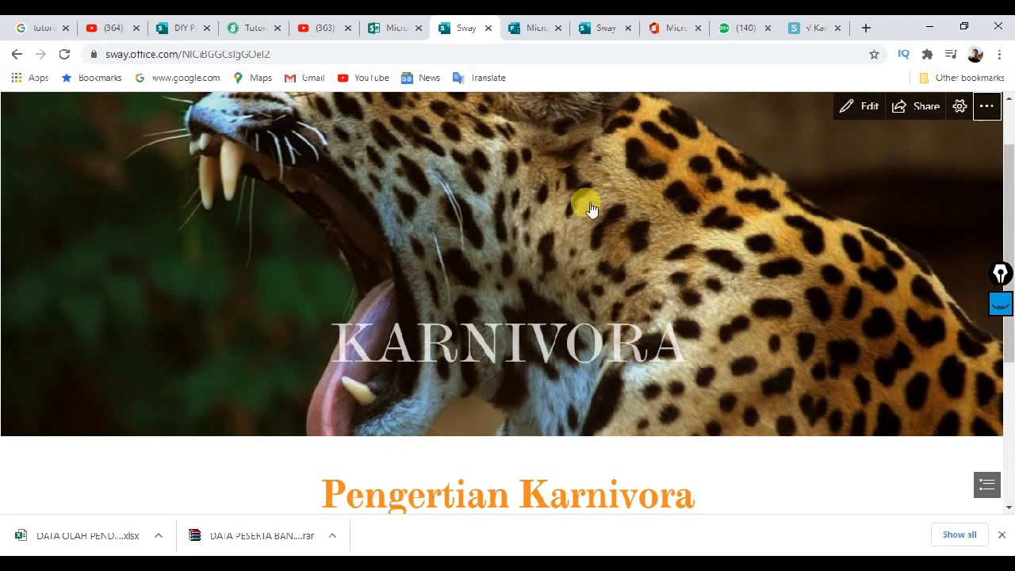
click(850, 115)
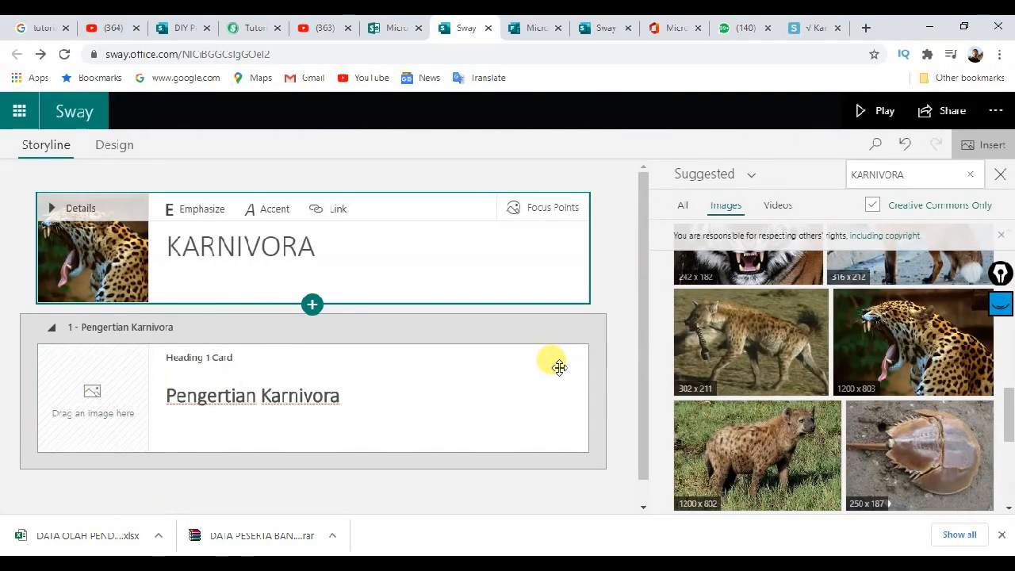
Step: Place the red fox photo from Insert results onto the Pengertian Karnivora heading card
scroll(738, 372, up, 3)
scroll(738, 382, down, 1)
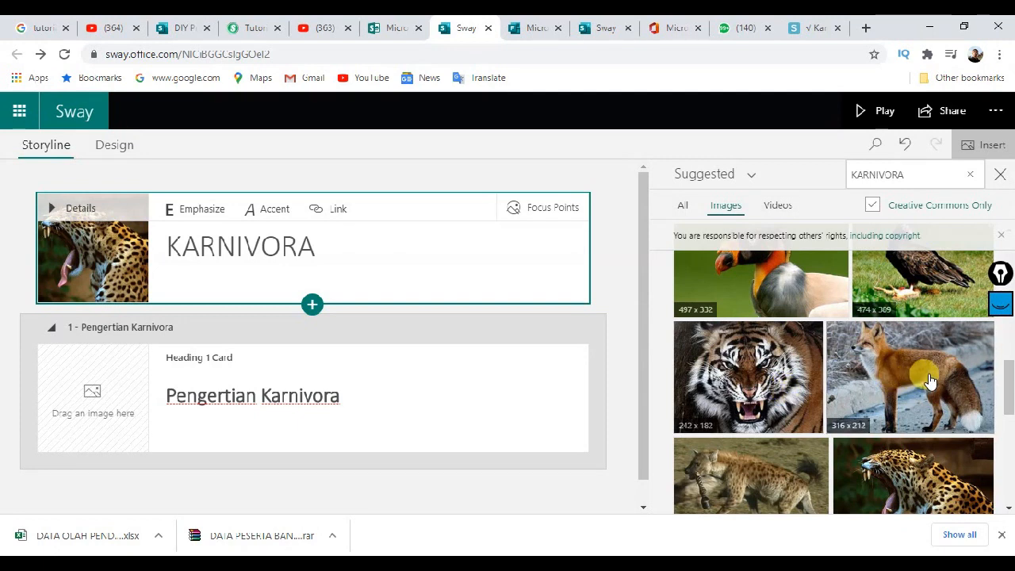
drag(930, 380, 111, 390)
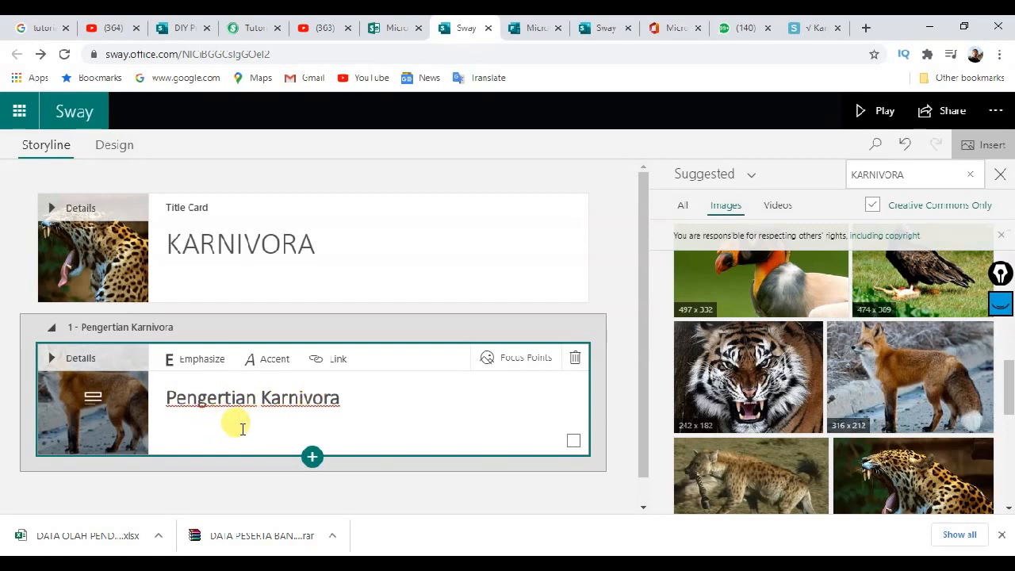
scroll(872, 341, up, 1)
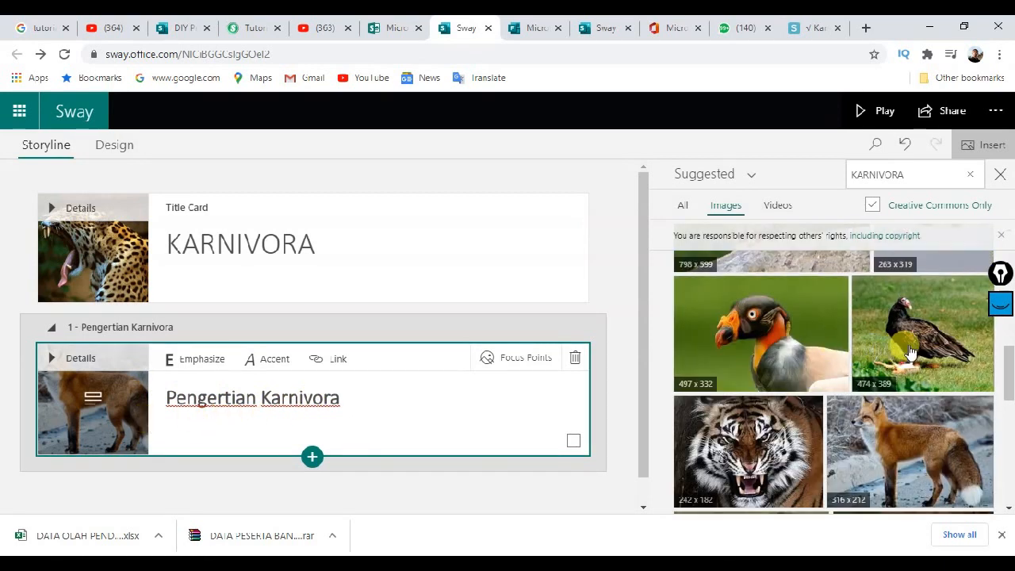
scroll(909, 353, up, 4)
scroll(909, 352, down, 3)
scroll(310, 385, down, 1)
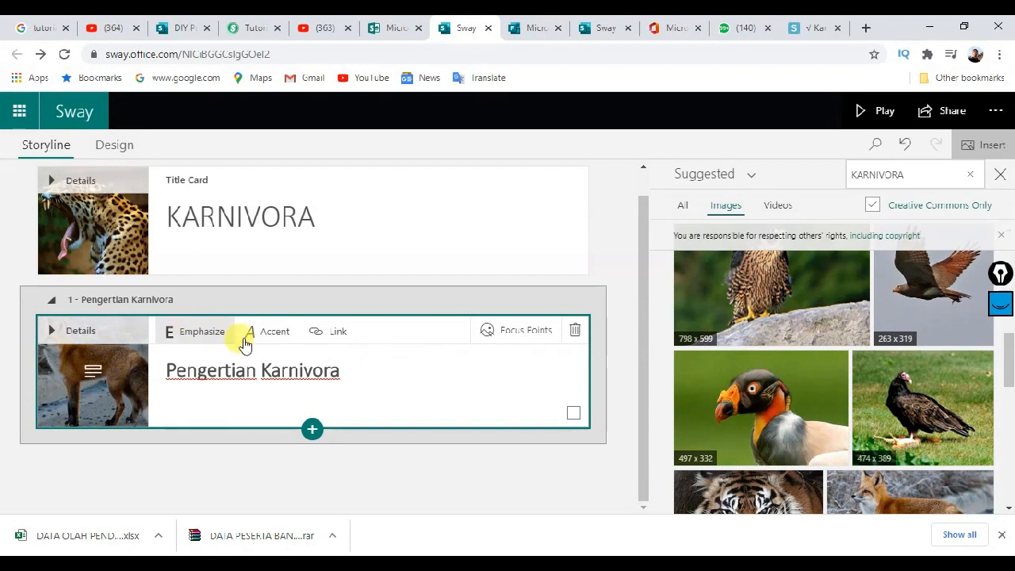
Step: Set the fox image's focus points, marking the entire image as important
click(502, 341)
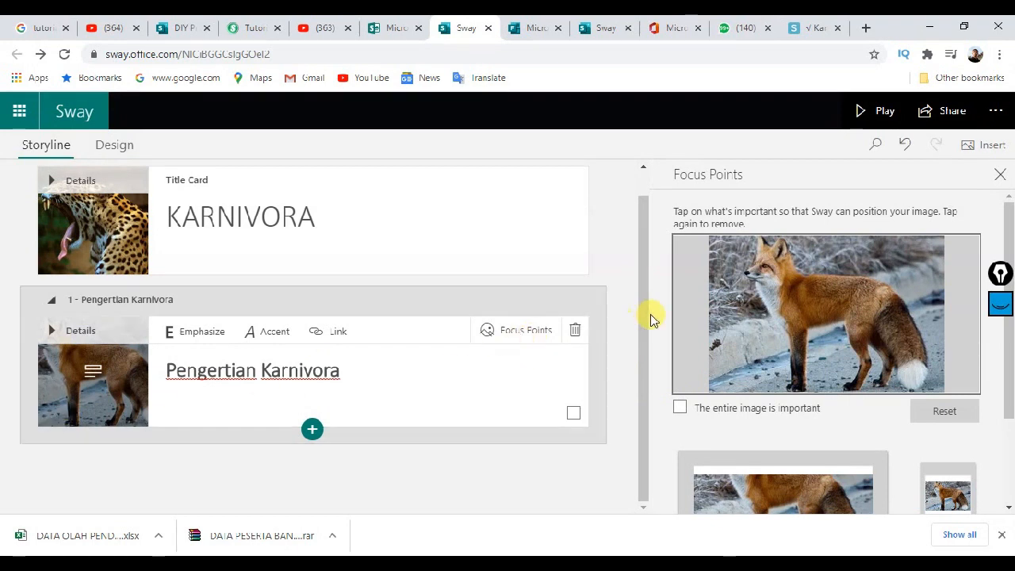
click(782, 285)
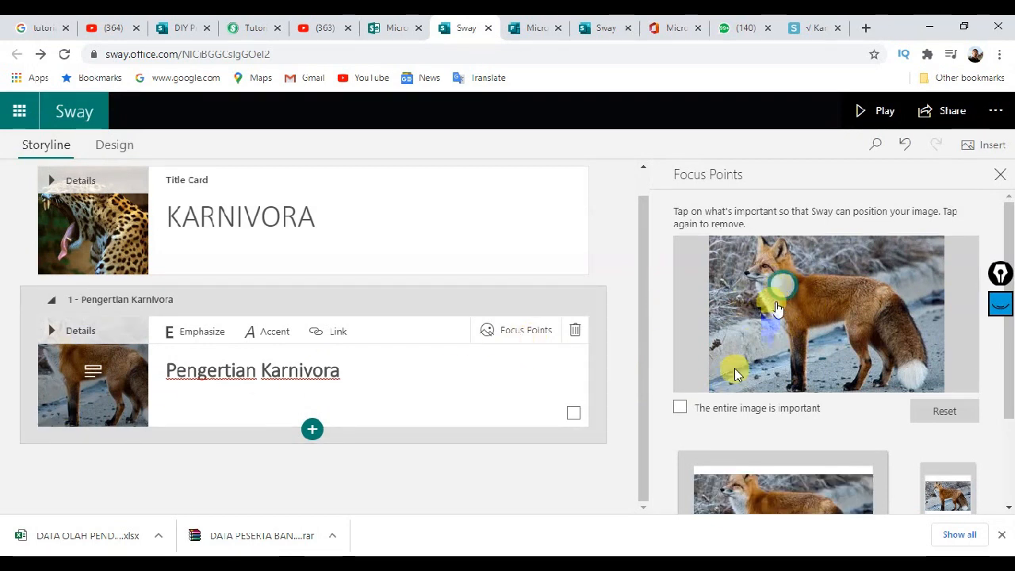
click(680, 408)
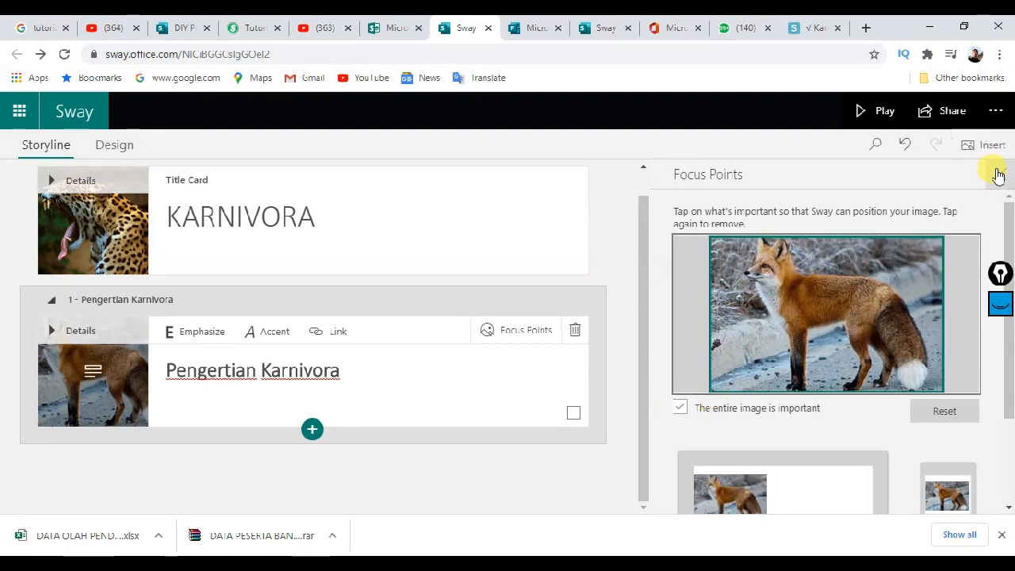
click(997, 175)
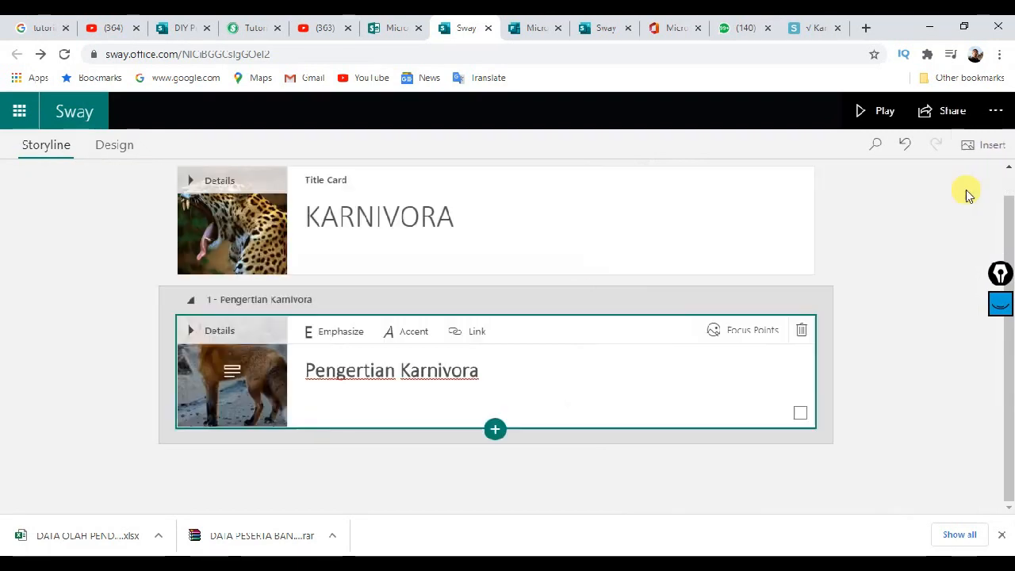
Step: Adjust the KARNIVORA title card's jaguar focus points, marking its face and the entire image
click(248, 231)
click(770, 191)
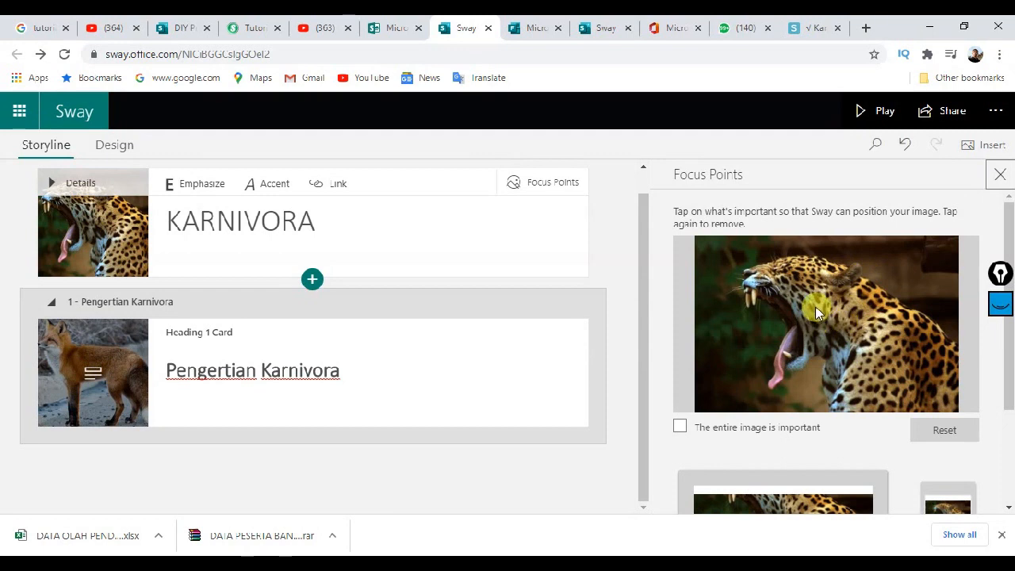
click(812, 306)
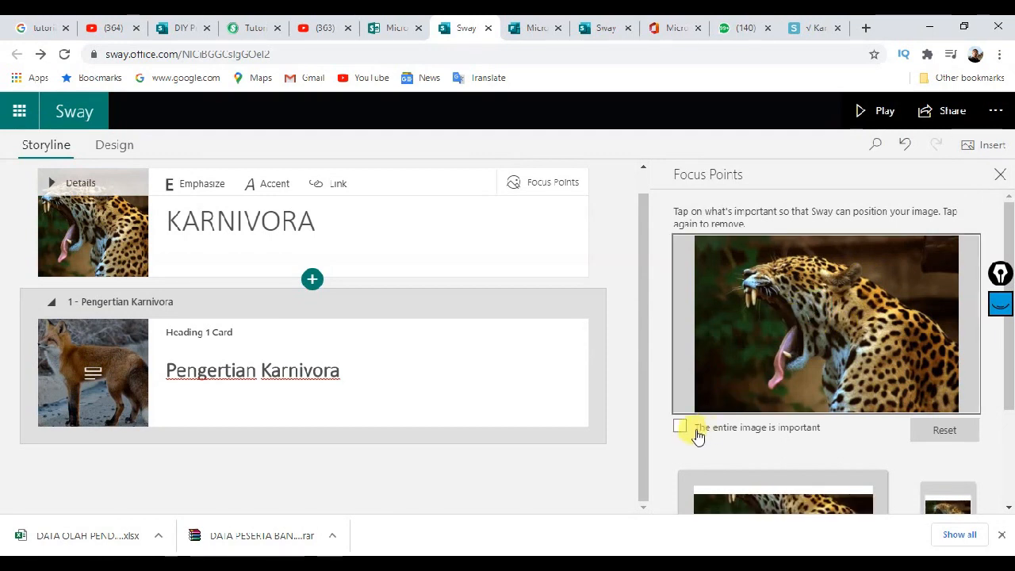
click(800, 299)
click(679, 426)
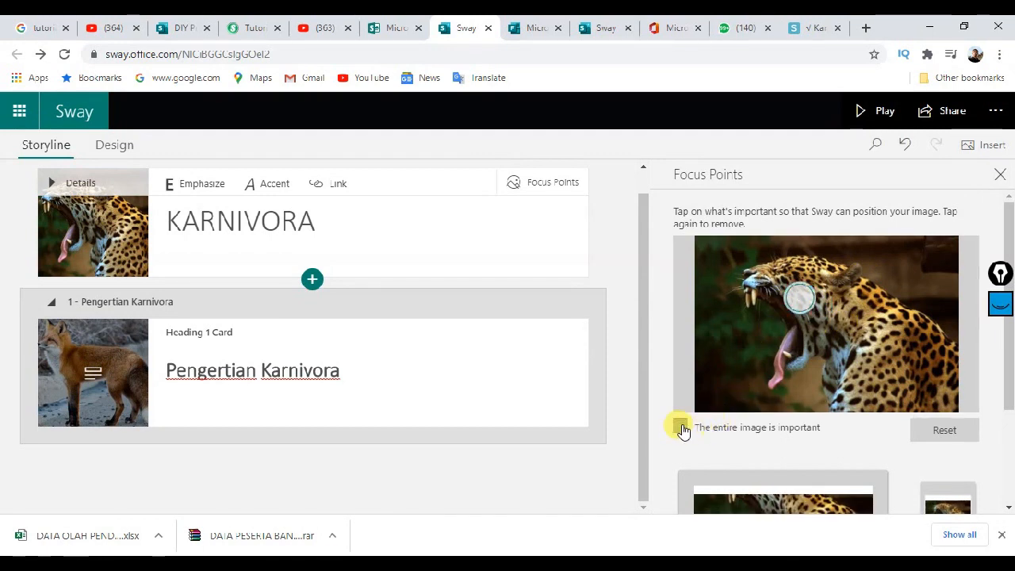
click(998, 174)
scroll(462, 333, down, 1)
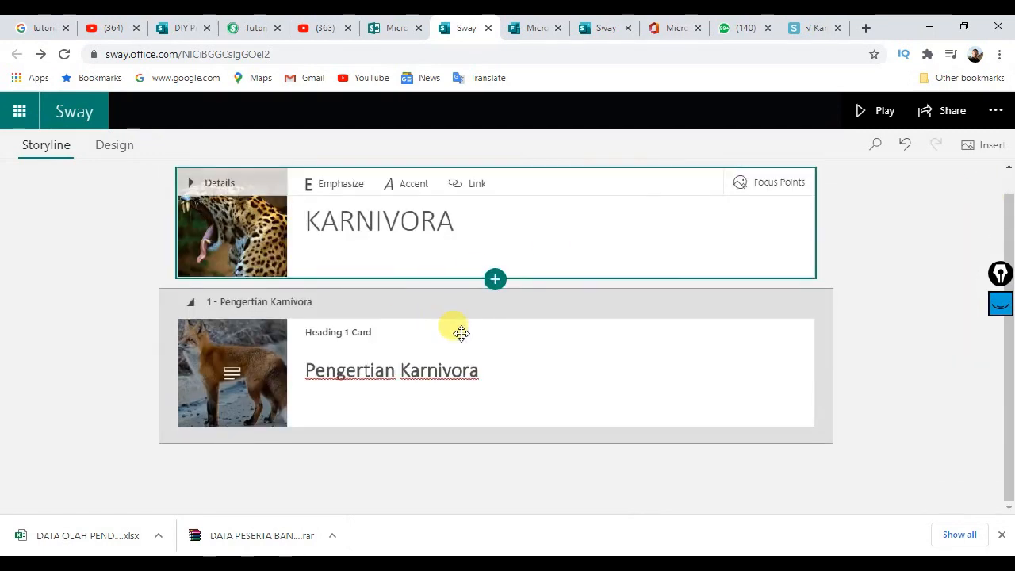
Step: Insert a plain Text card below the Pengertian Karnivora heading card
click(527, 337)
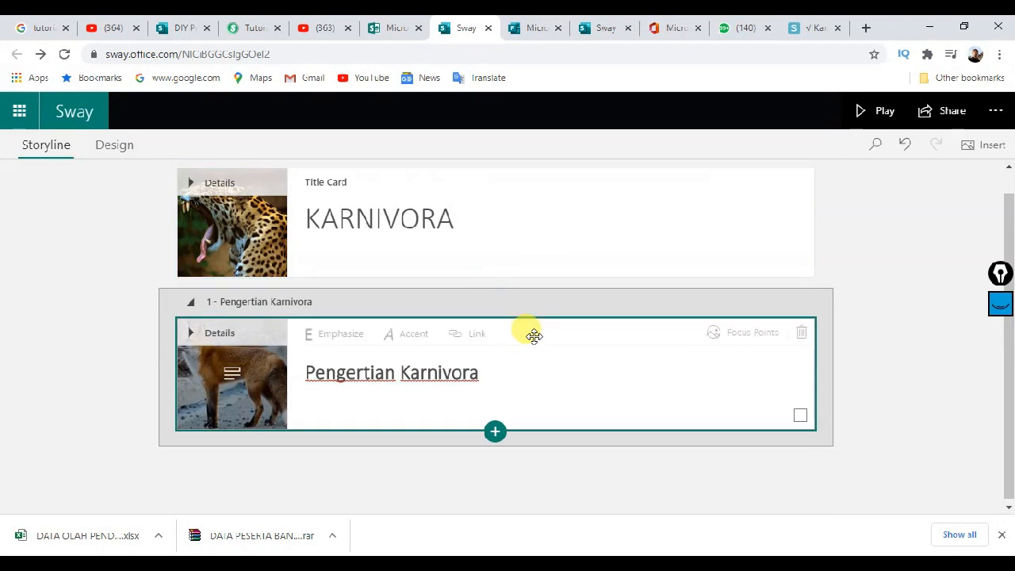
click(494, 430)
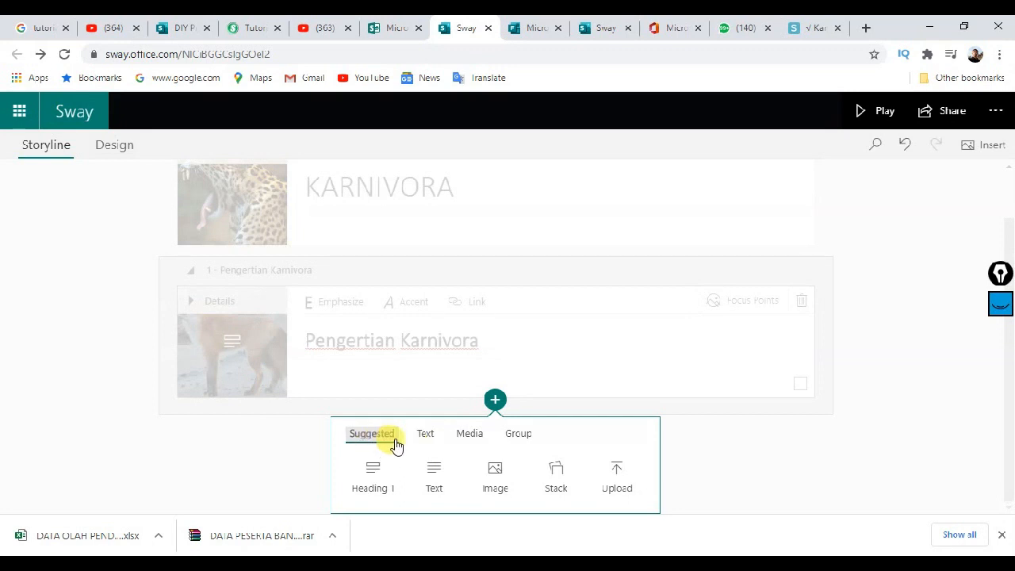
click(423, 439)
click(481, 440)
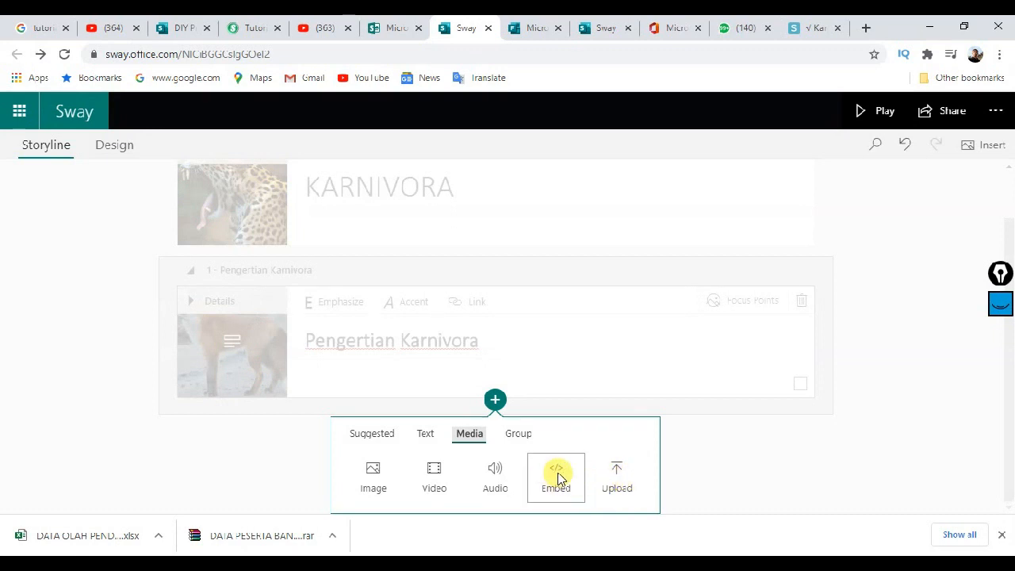
click(511, 436)
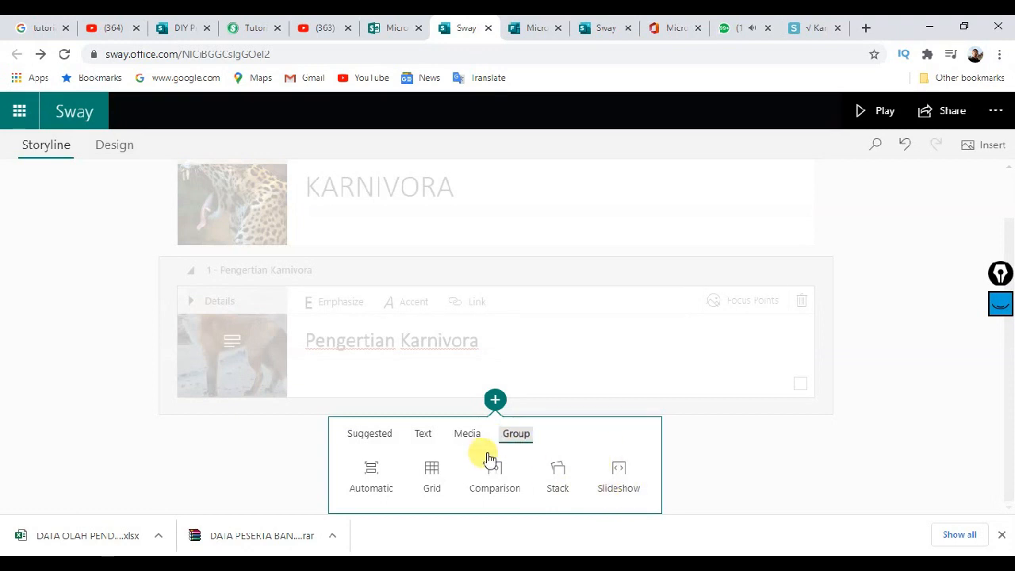
click(425, 439)
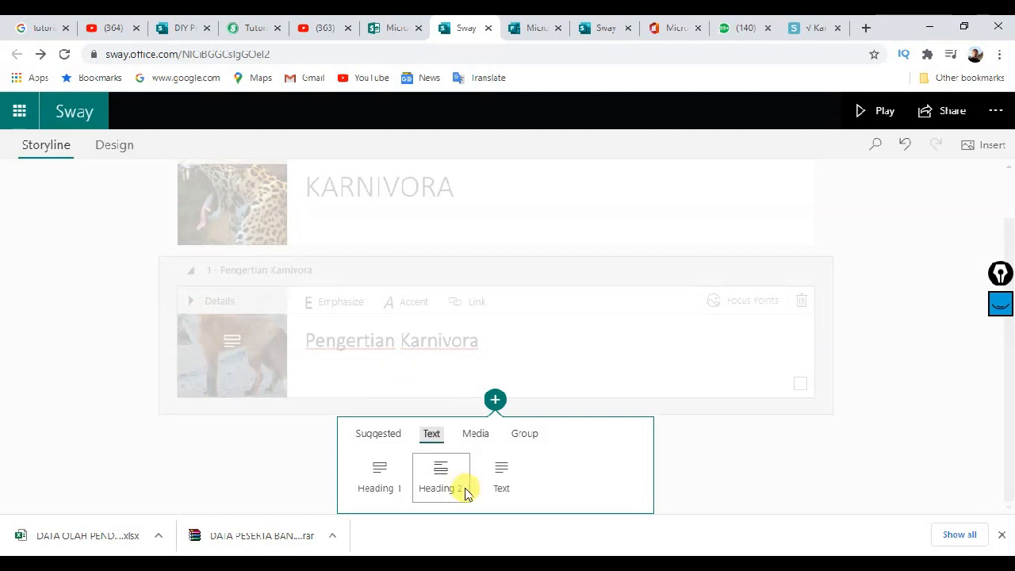
click(493, 471)
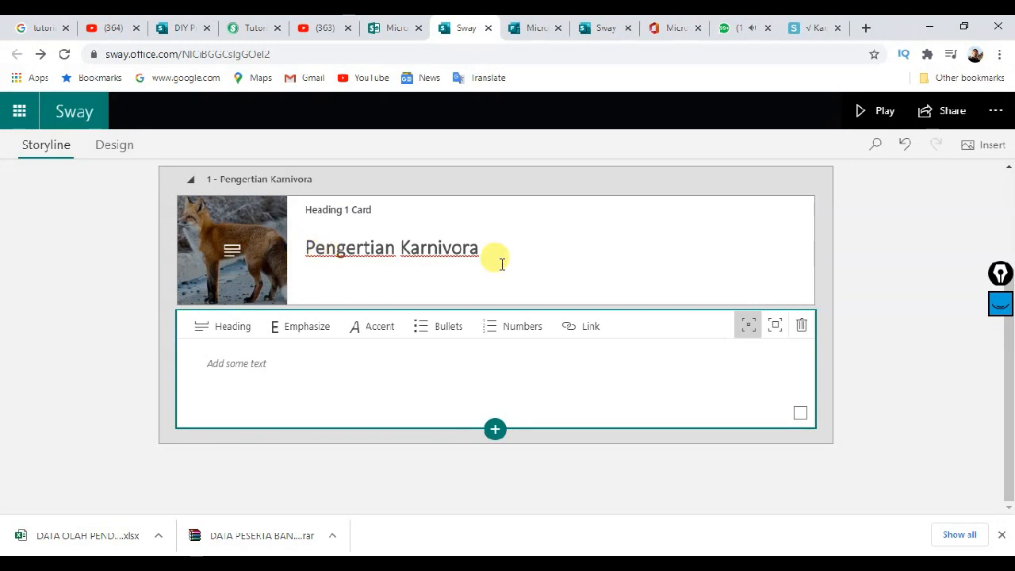
click(805, 26)
Step: Copy both paragraphs under Pengertian Karnivora and ready Sway's empty text card for pasting
scroll(217, 288, down, 2)
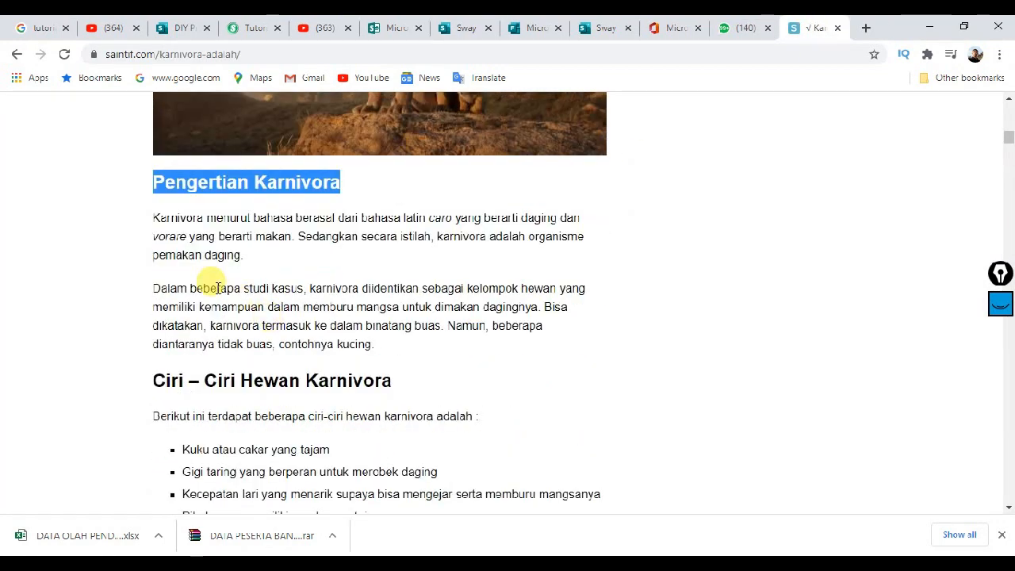
drag(152, 218, 378, 344)
key(ctrl+c)
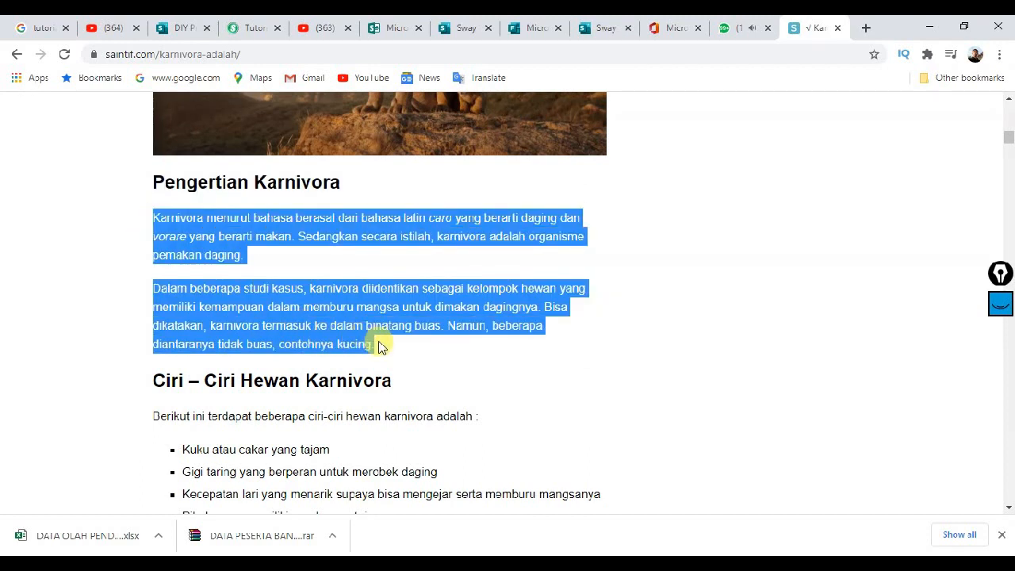
right_click(361, 309)
click(384, 316)
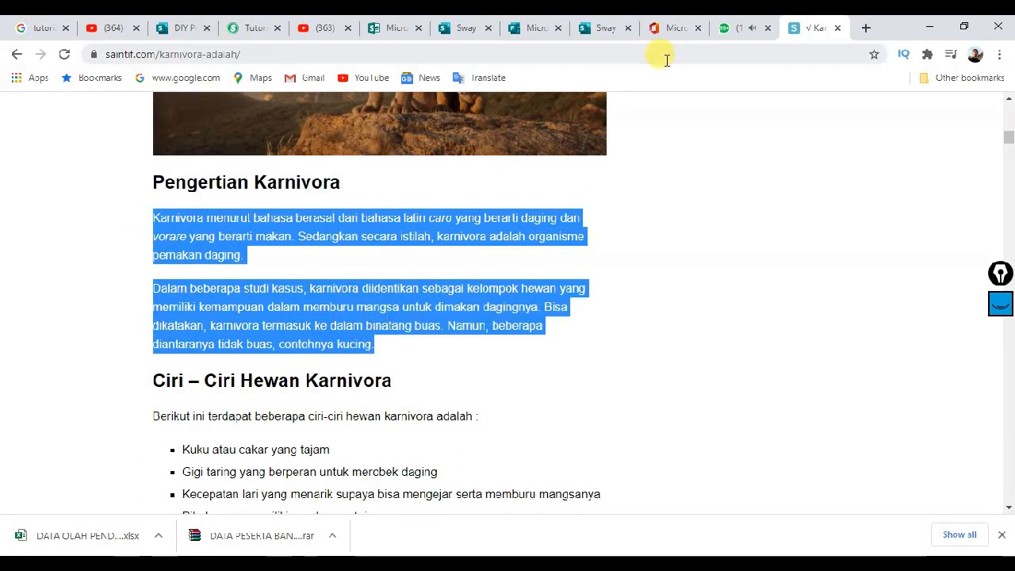
click(469, 28)
click(324, 362)
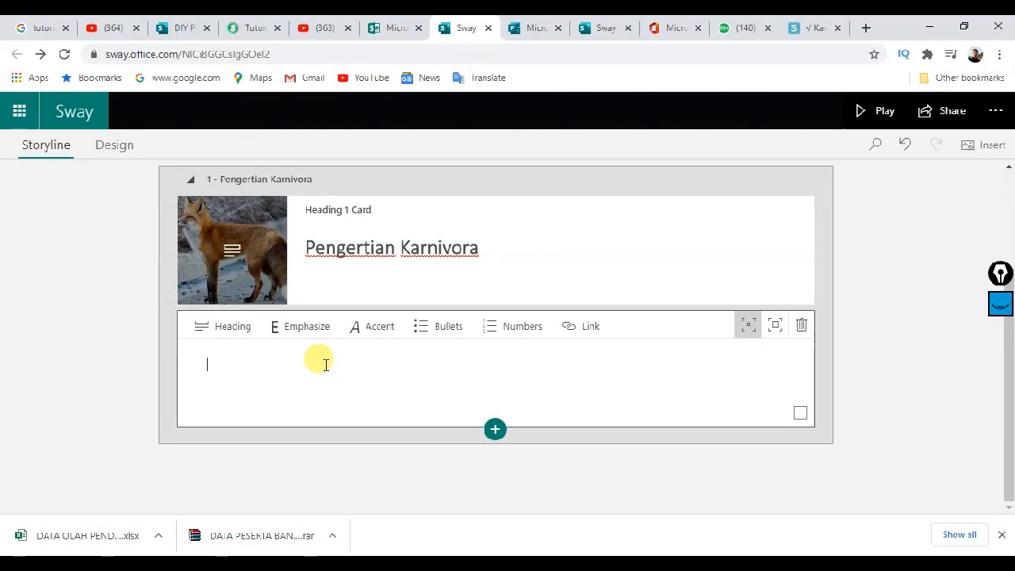
right_click(324, 363)
Step: Paste the two Pengertian Karnivora paragraphs into the text card
click(363, 247)
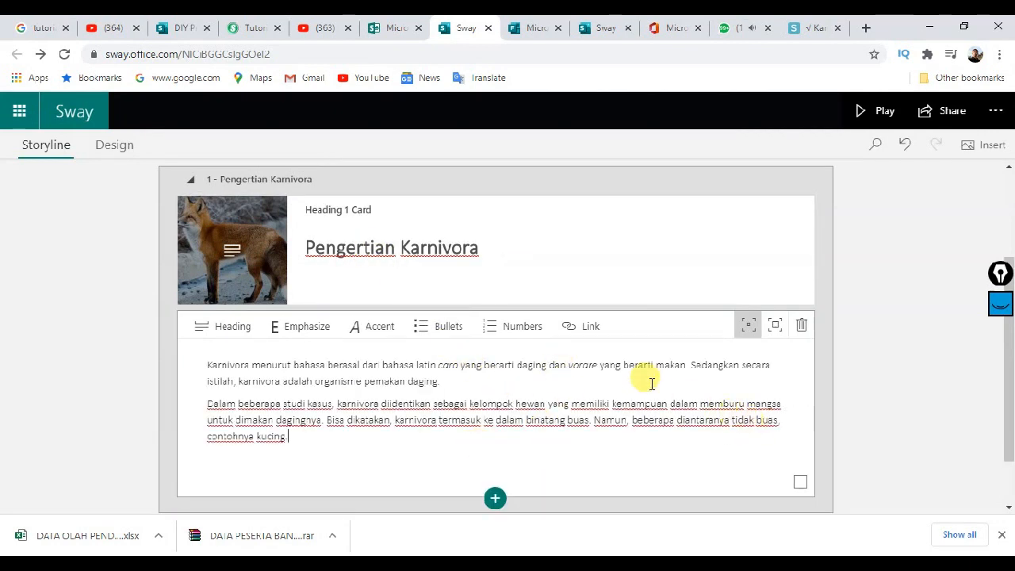
scroll(647, 313, up, 1)
scroll(646, 313, down, 2)
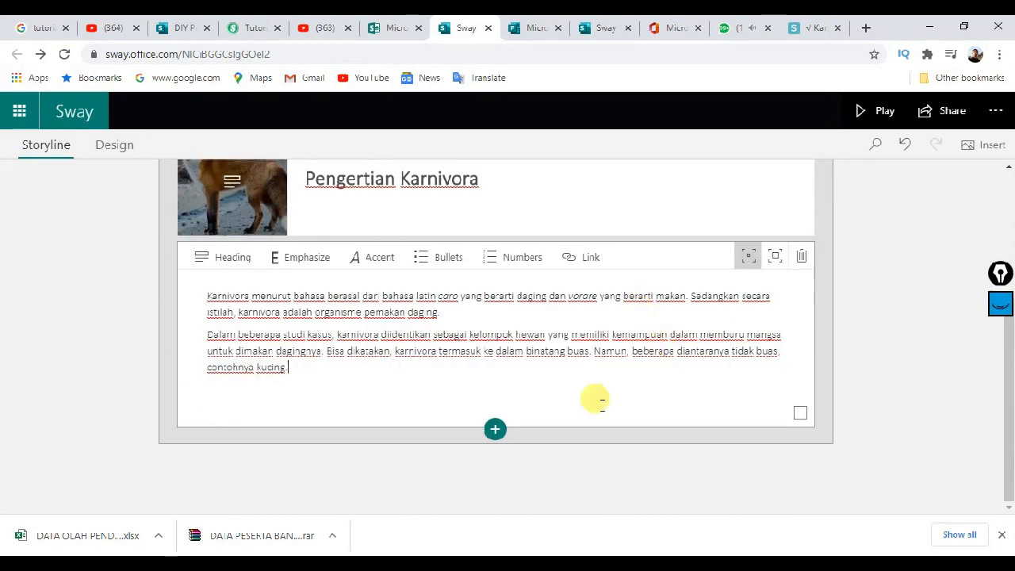
Step: Add a new section with an empty Heading 1 card below the paragraphs
click(495, 431)
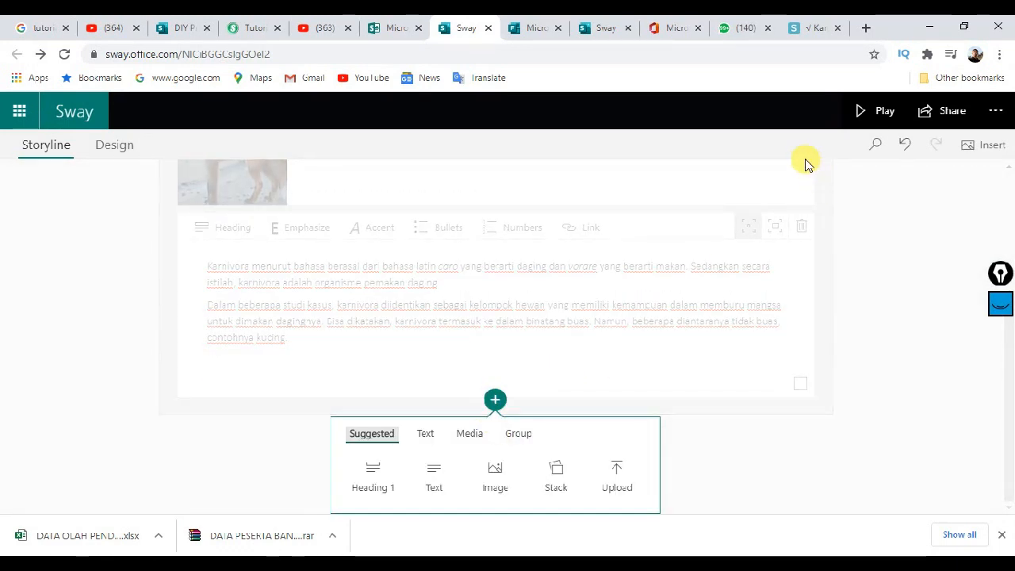
click(815, 29)
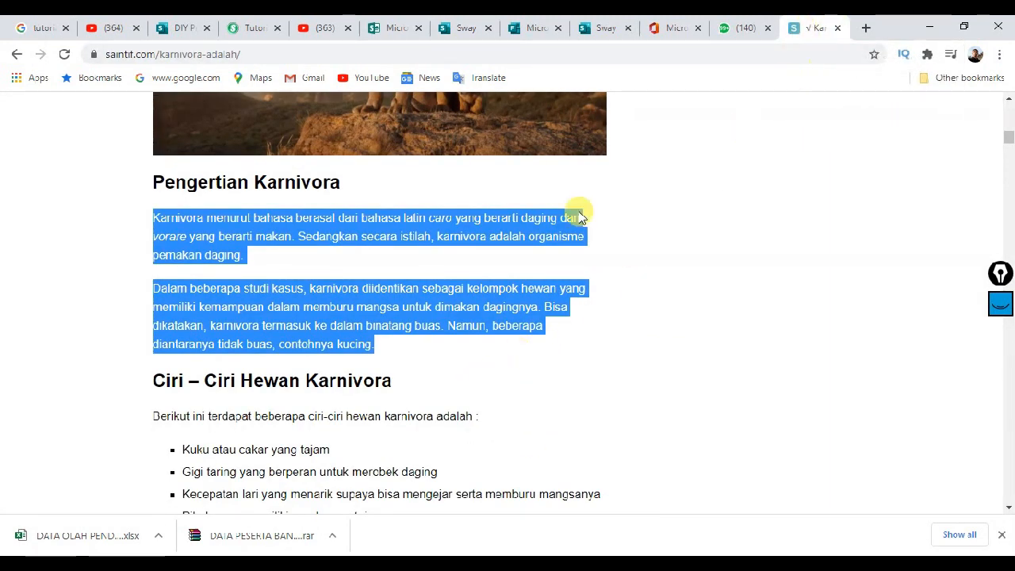
click(487, 29)
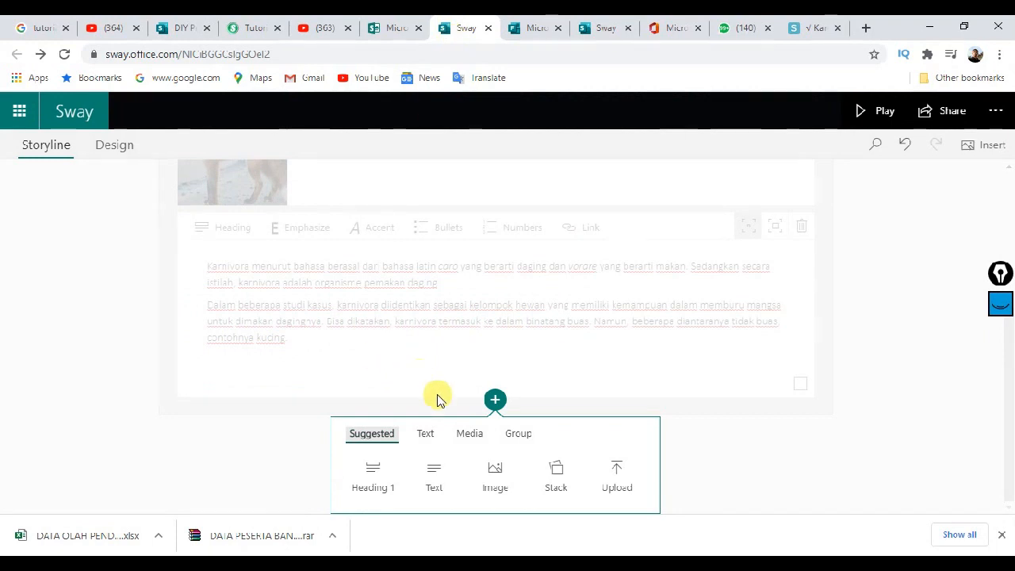
click(373, 468)
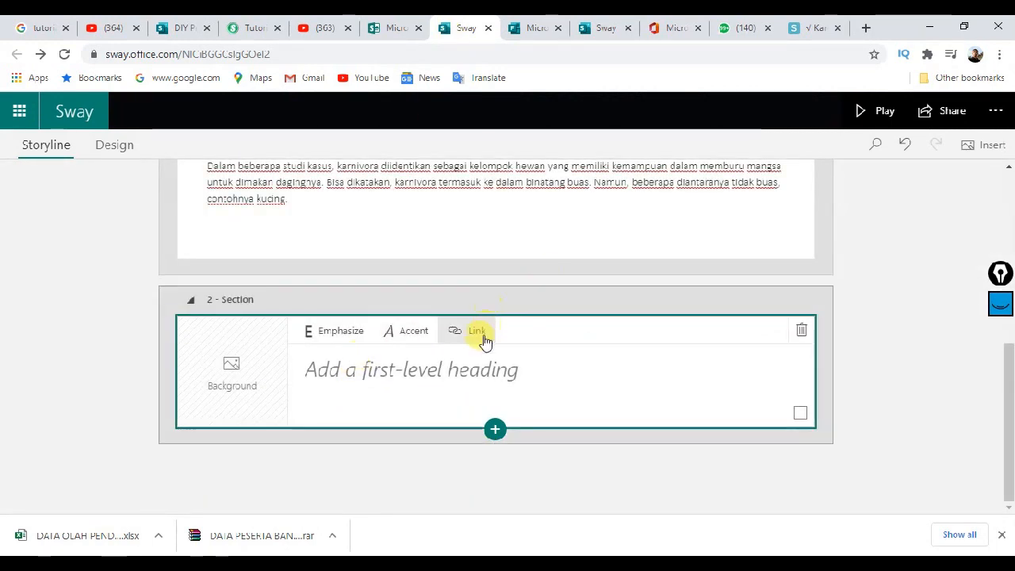
click(815, 30)
click(211, 370)
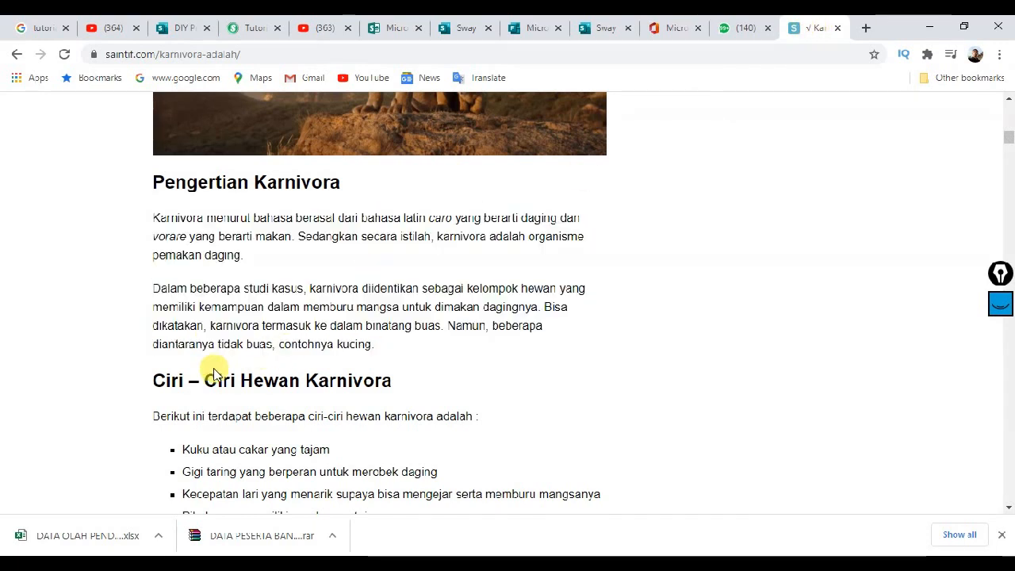
Step: Copy the 'Ciri – Ciri Hewan Karnivora' heading and place the cursor in Sway's empty section heading
drag(152, 380, 386, 376)
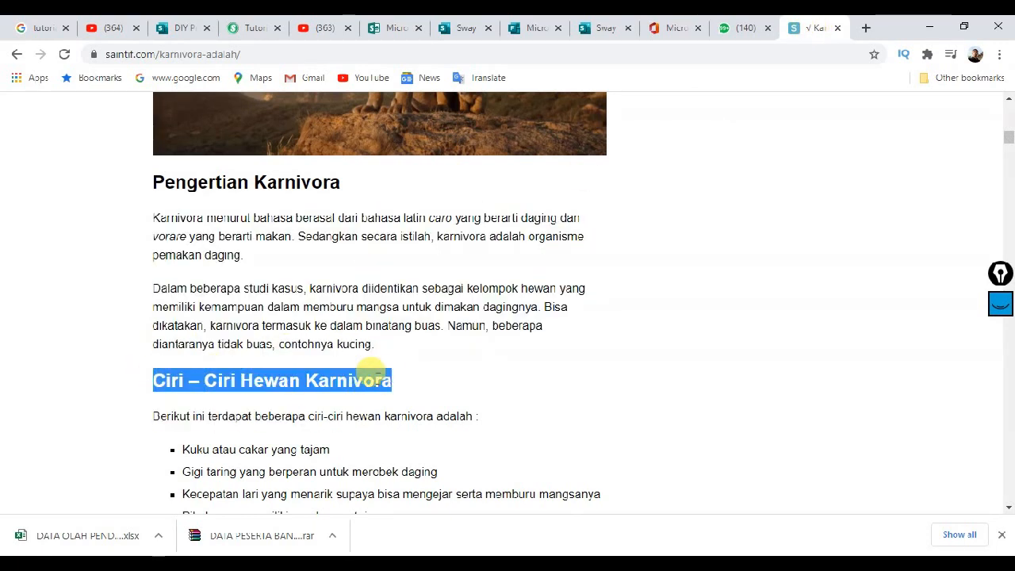
right_click(374, 374)
click(400, 389)
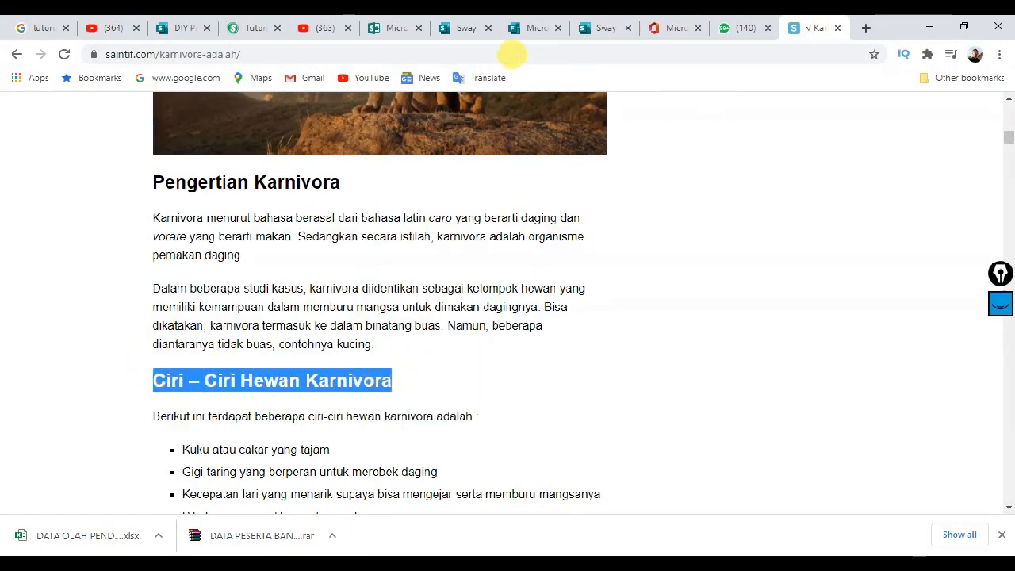
click(458, 30)
click(359, 369)
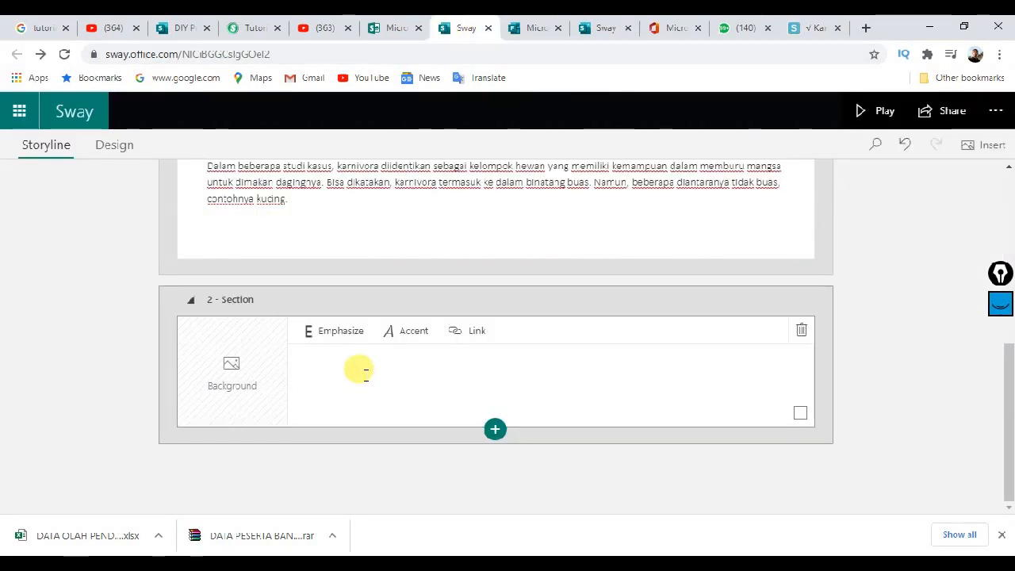
Step: Paste 'Ciri – Ciri Hewan Karnivora' as the section heading and apply Emphasize to it
key(ctrl+v)
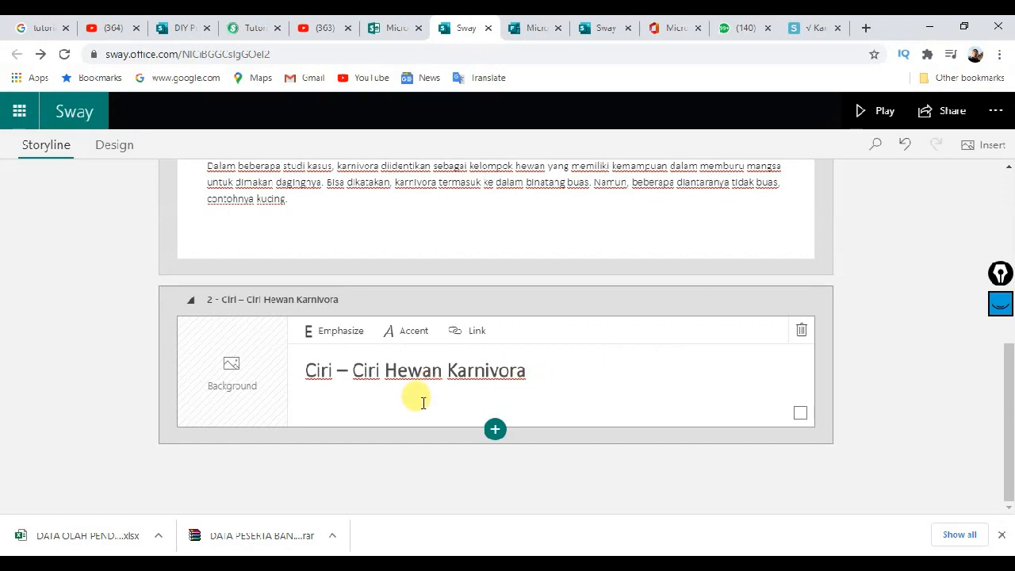
drag(539, 373, 323, 372)
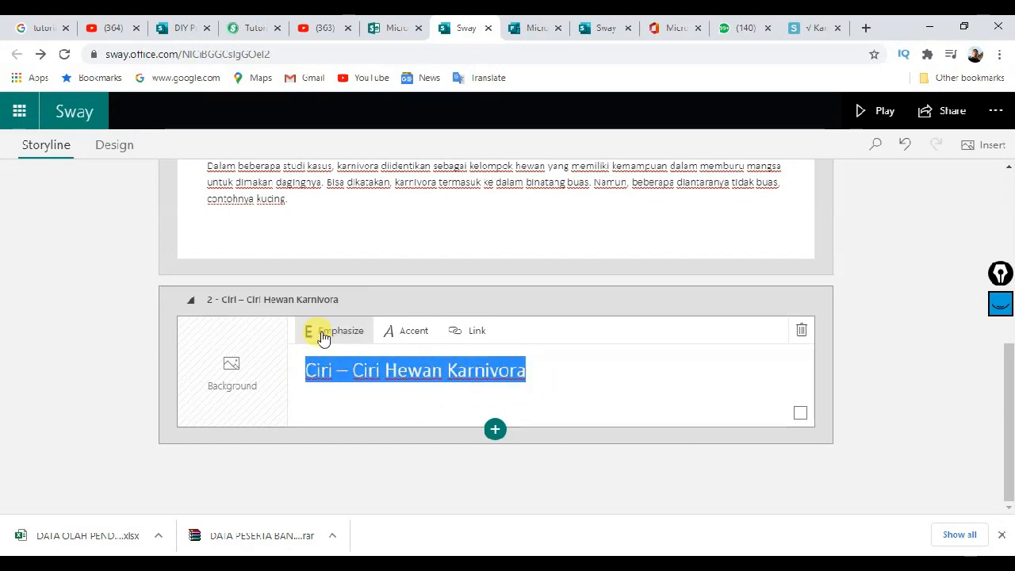
click(323, 336)
click(409, 341)
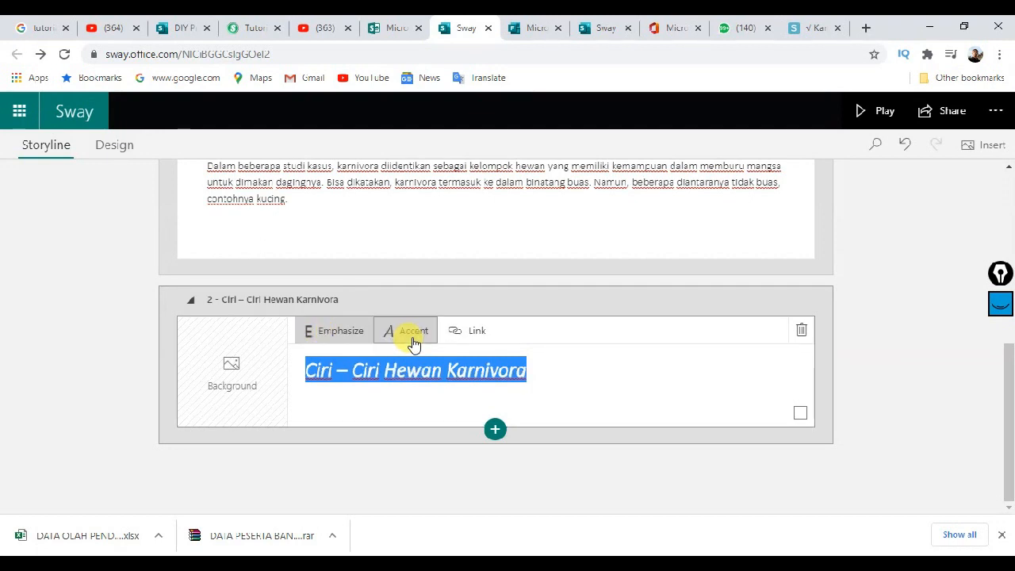
click(412, 343)
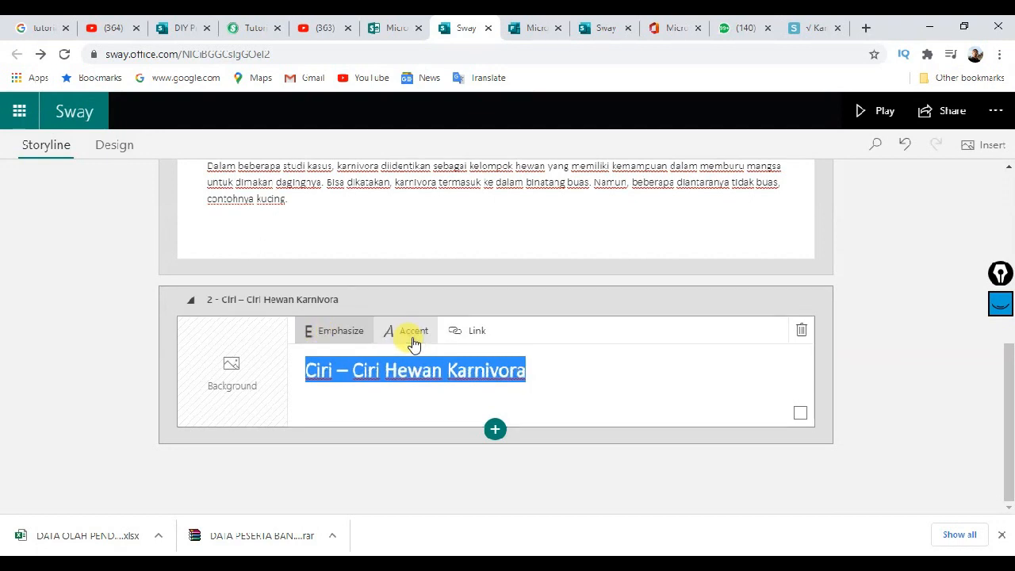
click(652, 370)
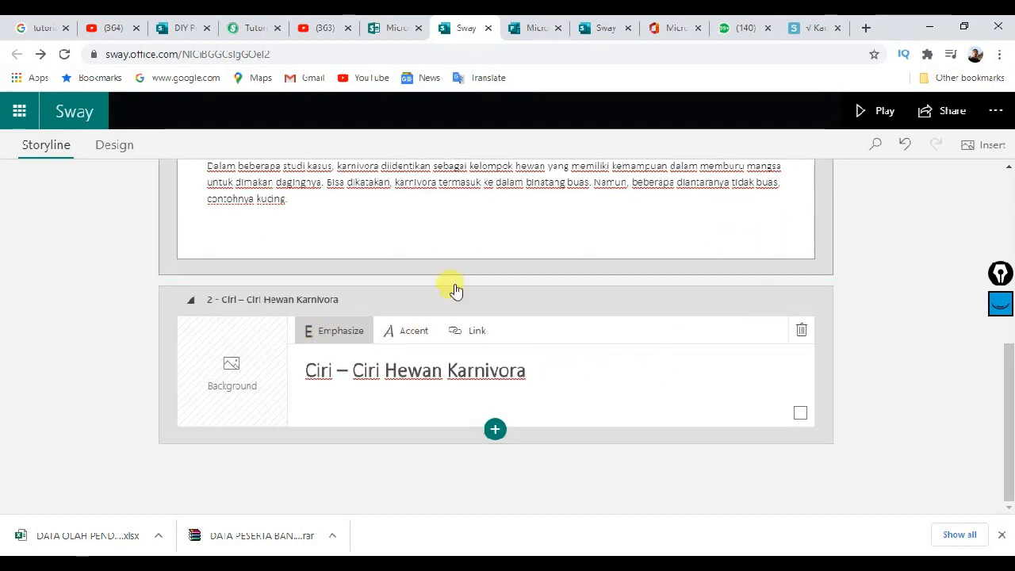
Step: Give the section heading card a flying eagle photo as its background
click(246, 375)
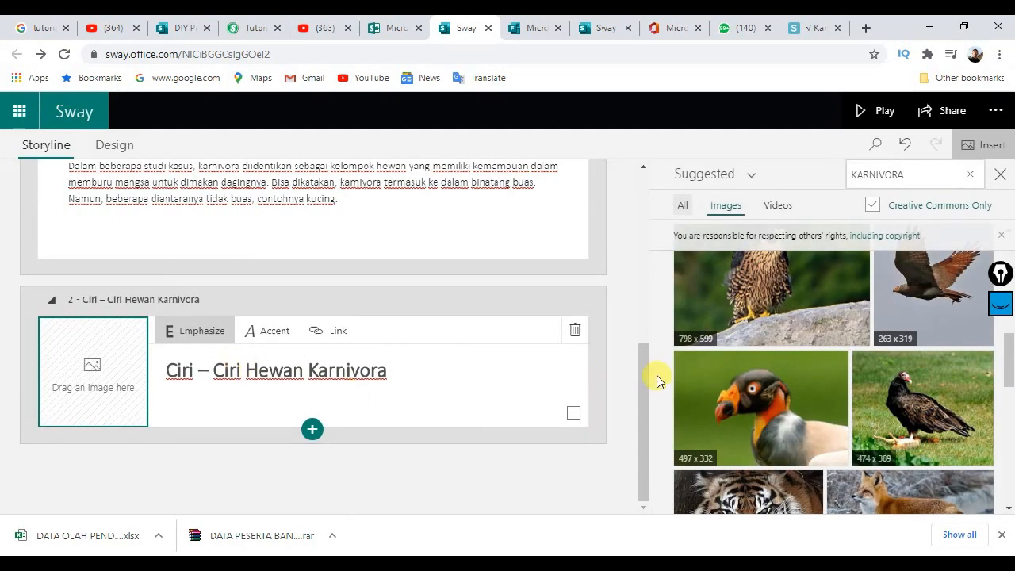
scroll(832, 397, up, 2)
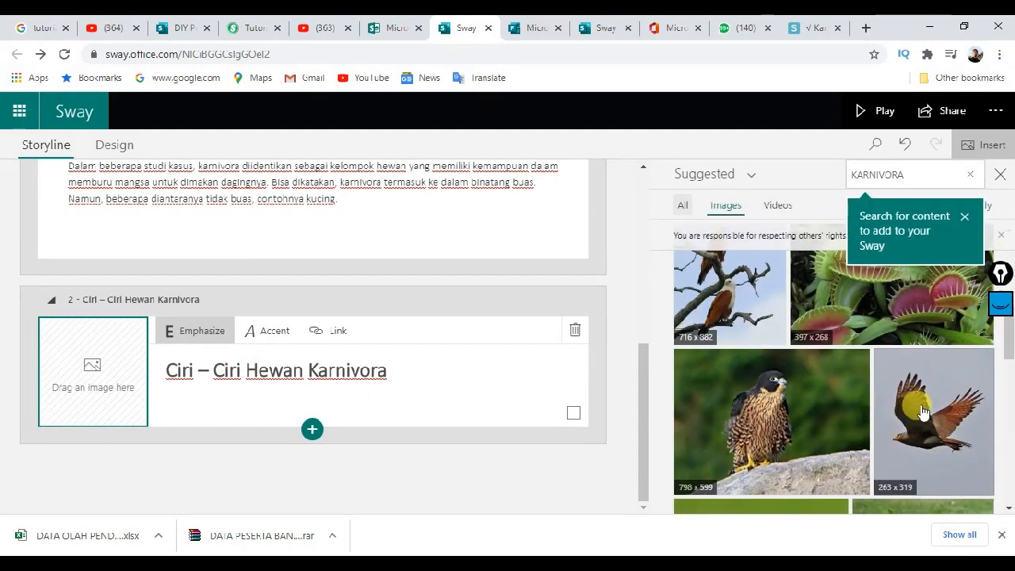
drag(931, 427, 111, 379)
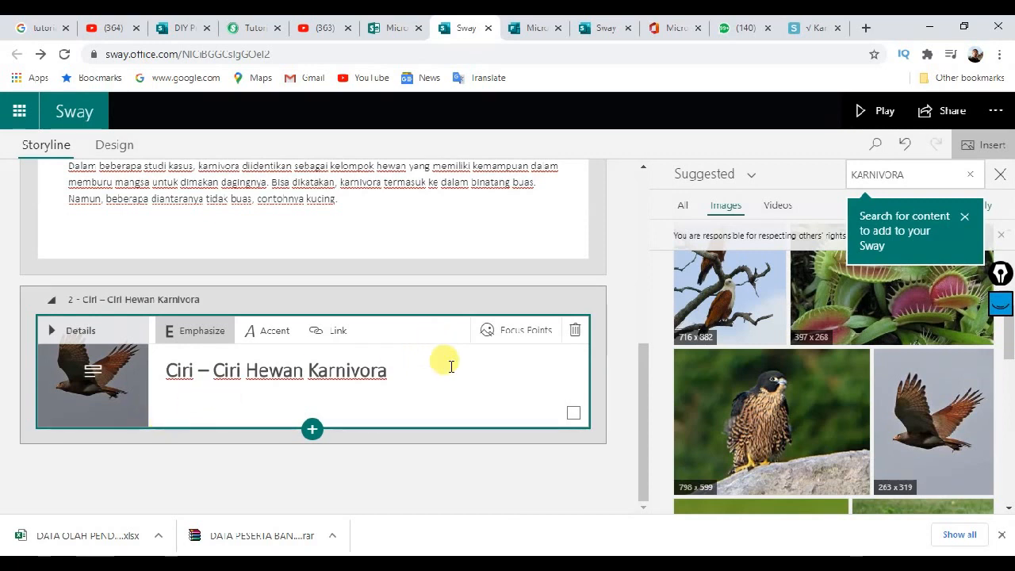
scroll(436, 365, up, 3)
scroll(421, 362, down, 3)
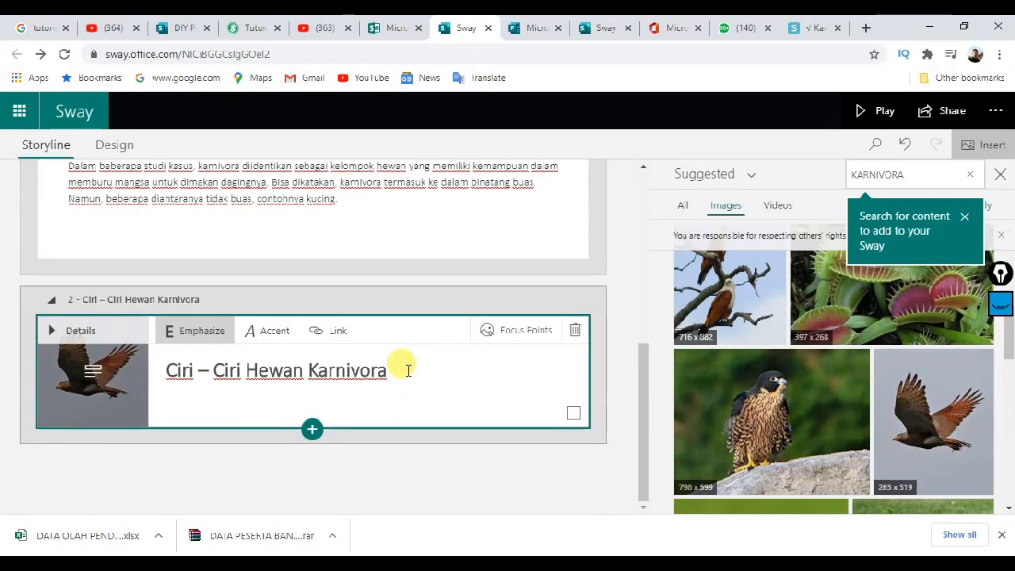
scroll(404, 368, up, 5)
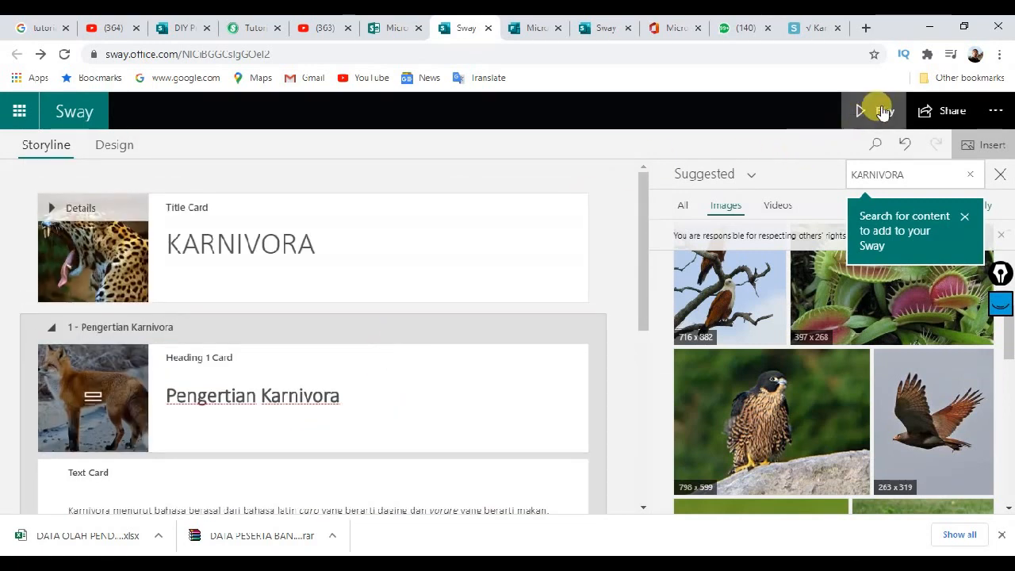
click(876, 111)
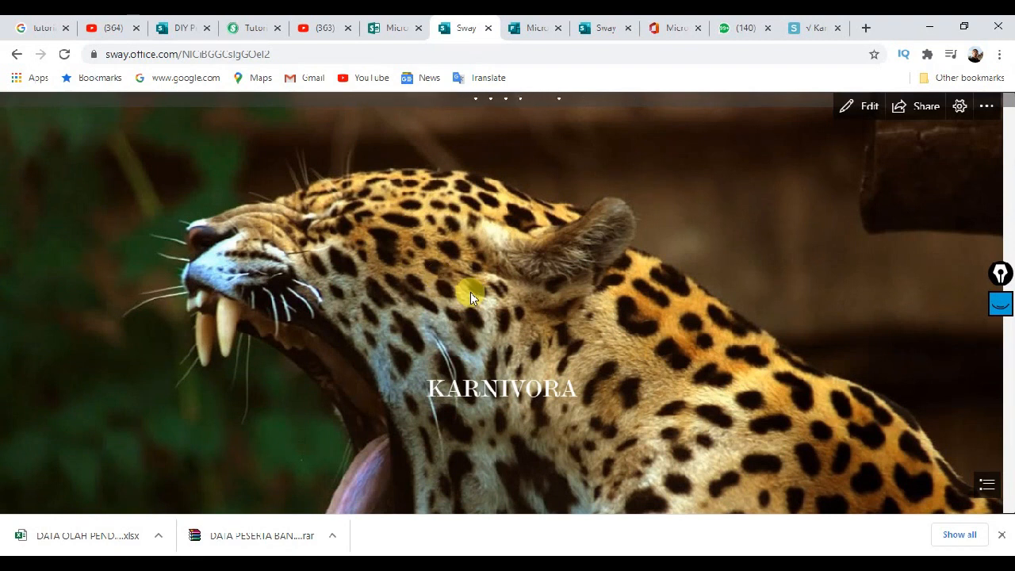
scroll(470, 296, down, 5)
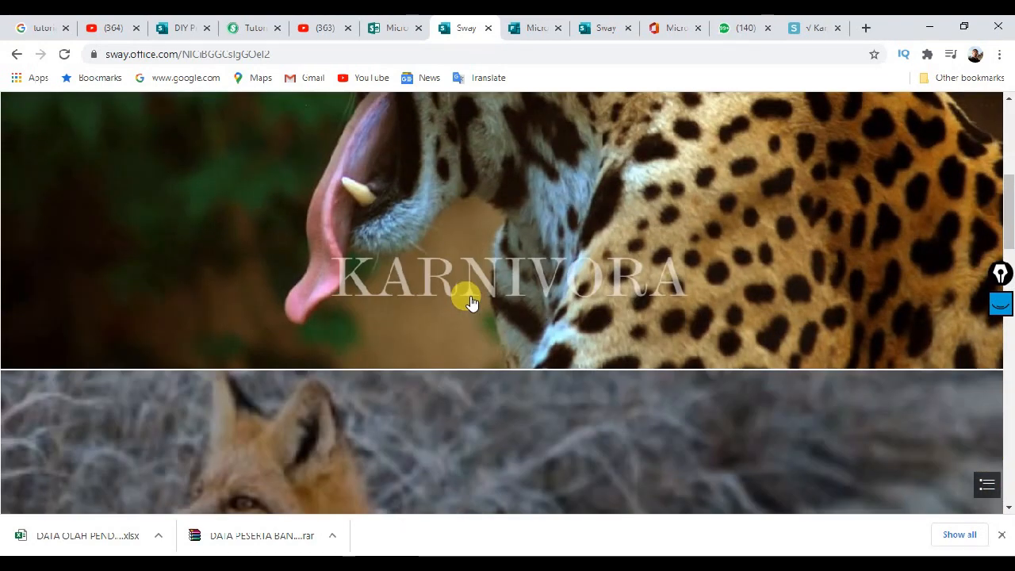
scroll(470, 302, down, 5)
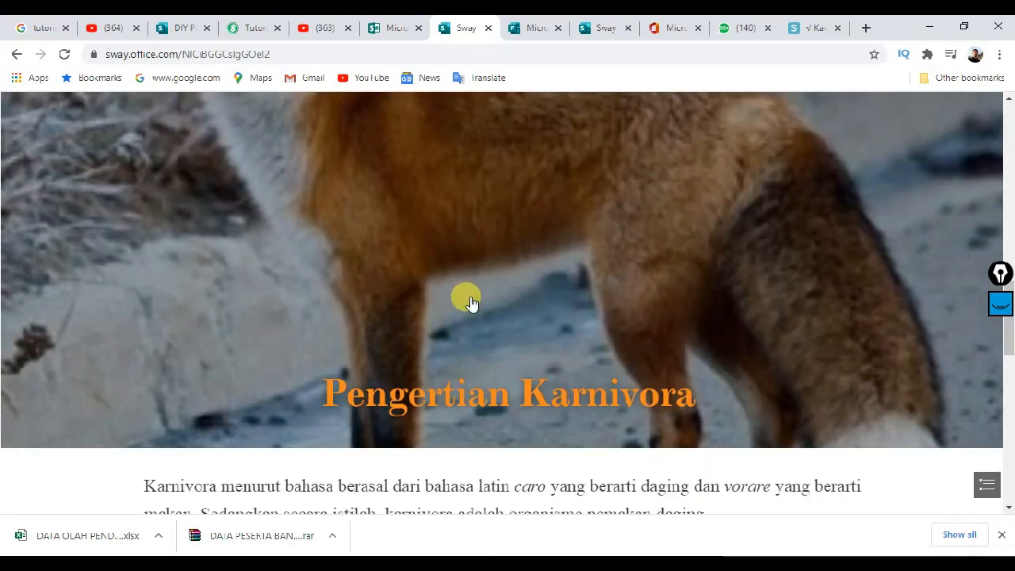
scroll(470, 302, down, 8)
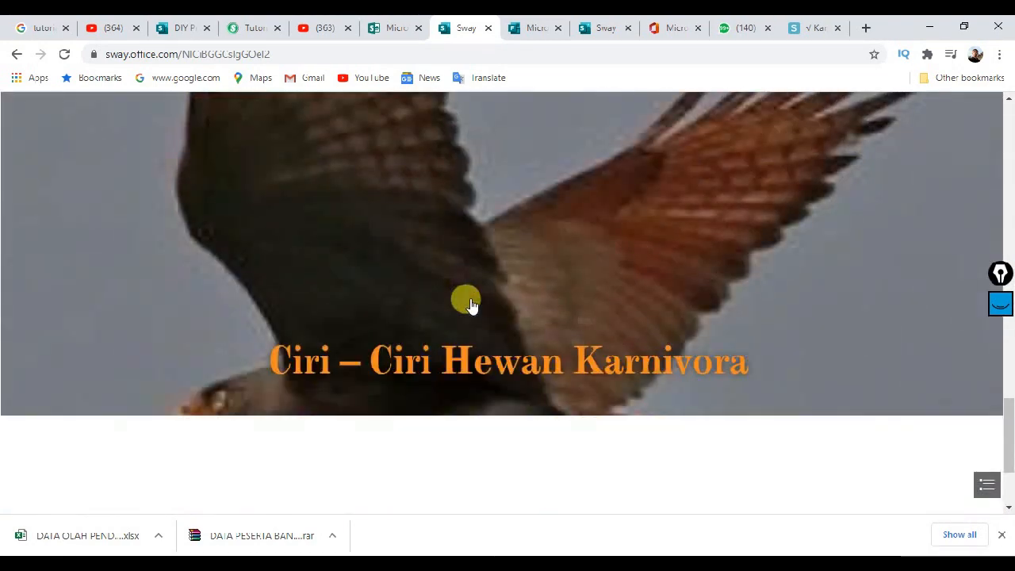
scroll(470, 302, down, 3)
scroll(468, 304, up, 15)
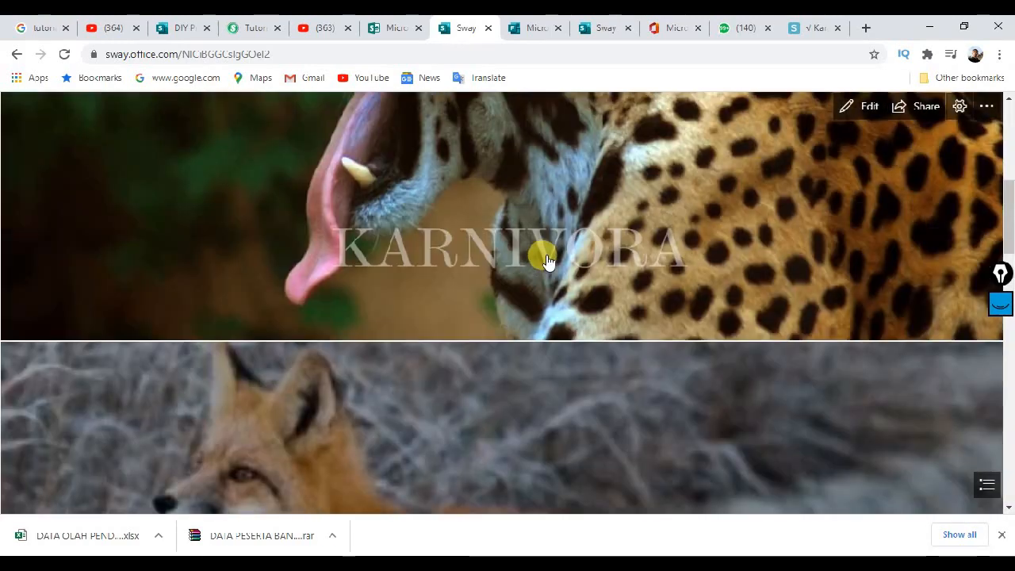
scroll(634, 226, down, 8)
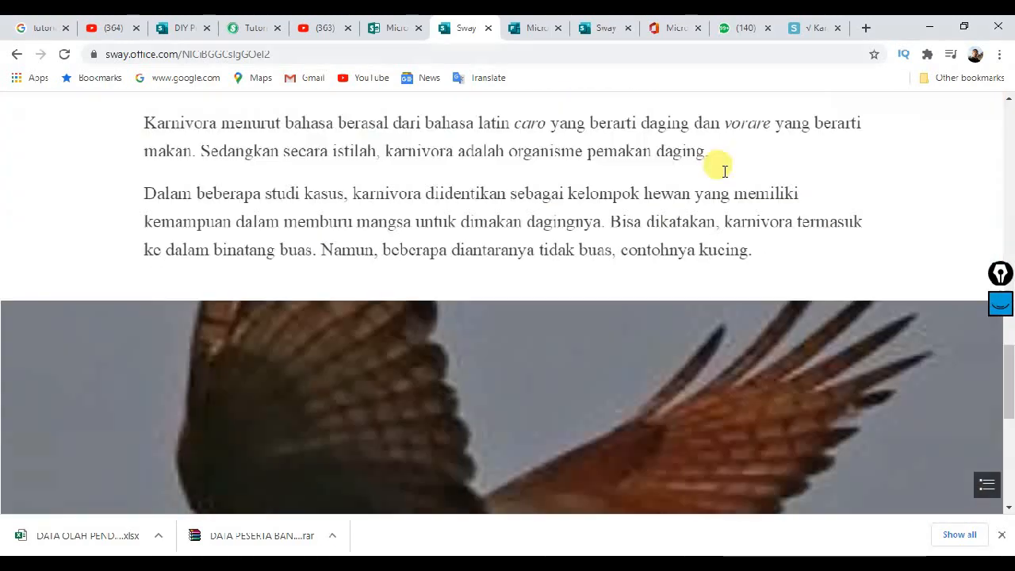
scroll(832, 159, up, 5)
click(845, 111)
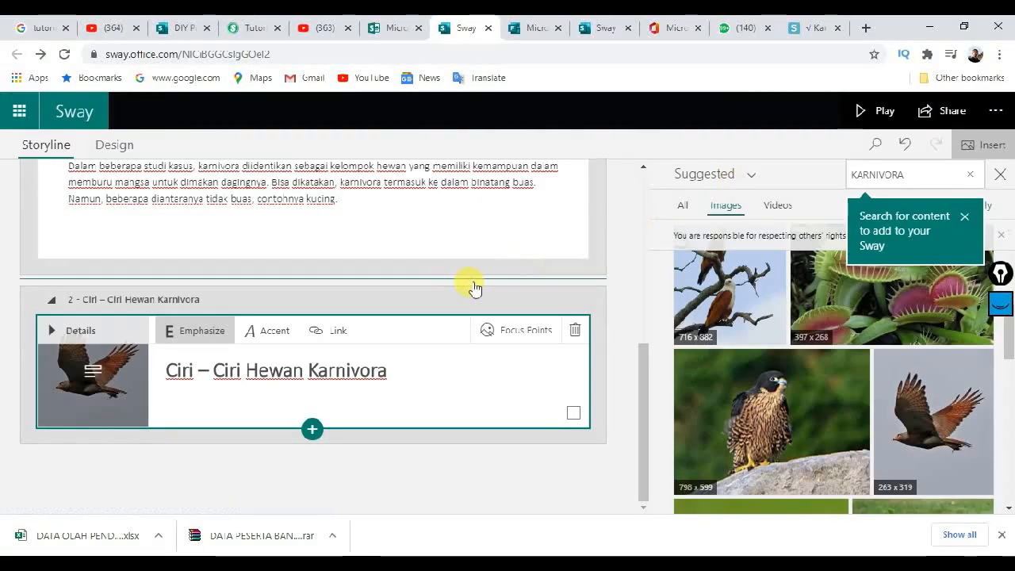
Step: Preview the design in the Horizontal style and browse forward to the hawk card and back to the fox card
click(965, 218)
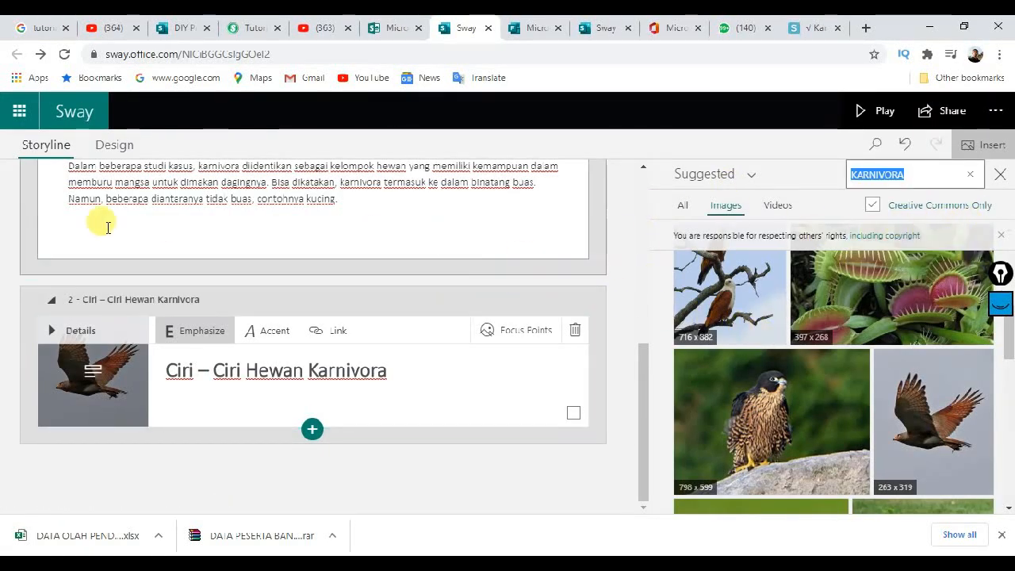
click(115, 150)
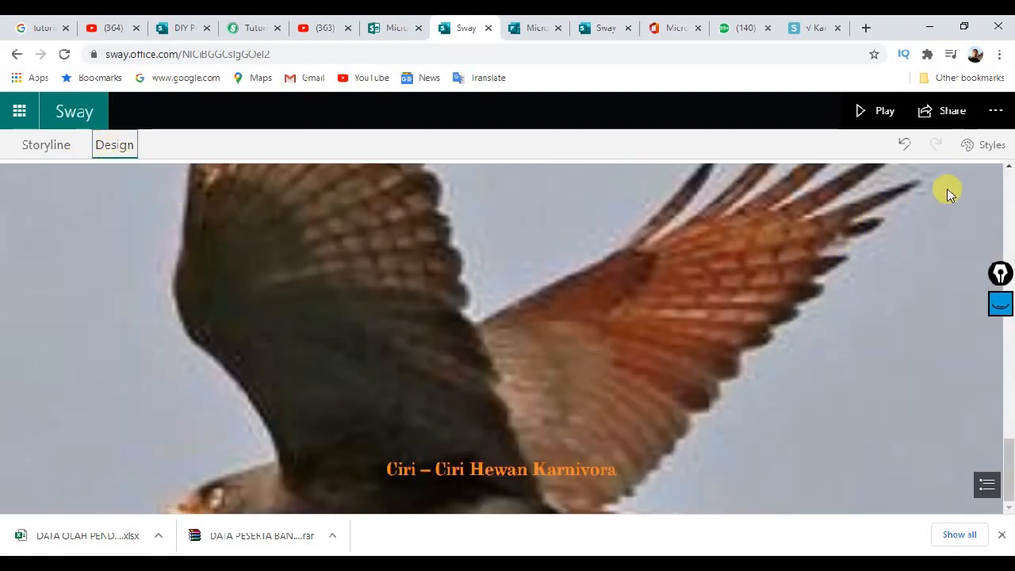
click(991, 146)
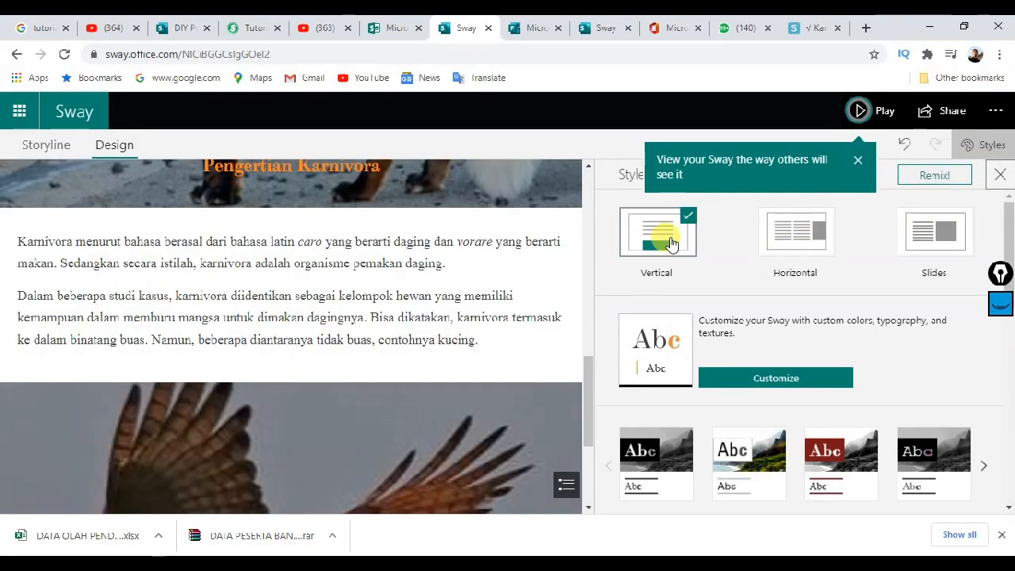
scroll(357, 338, down, 3)
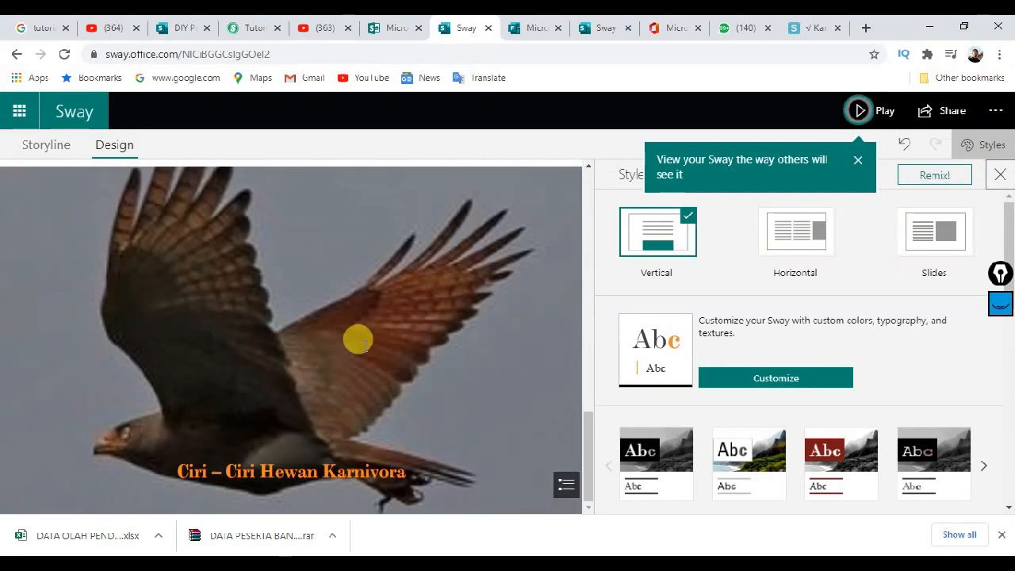
scroll(403, 333, up, 6)
click(809, 235)
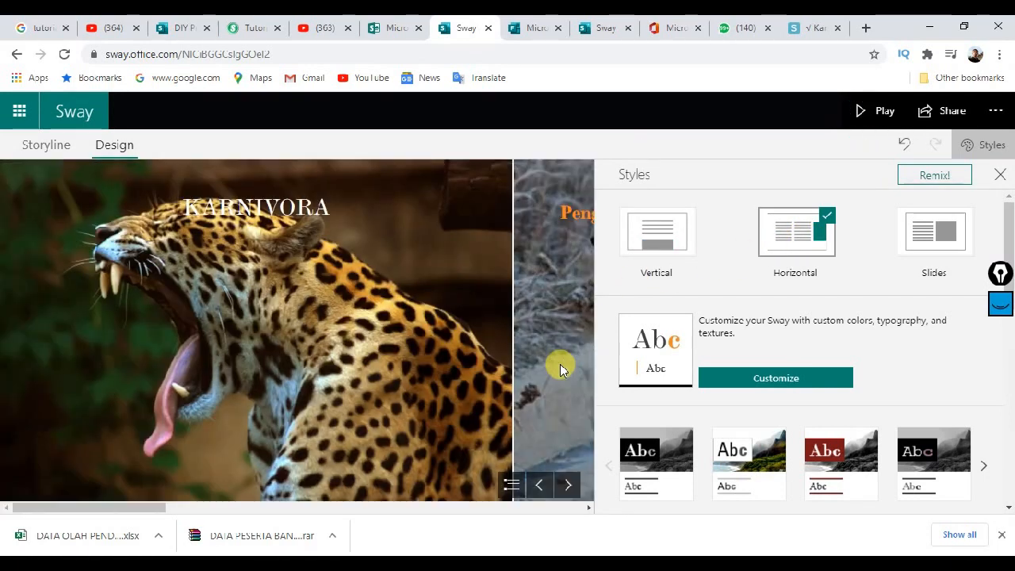
click(565, 484)
click(564, 484)
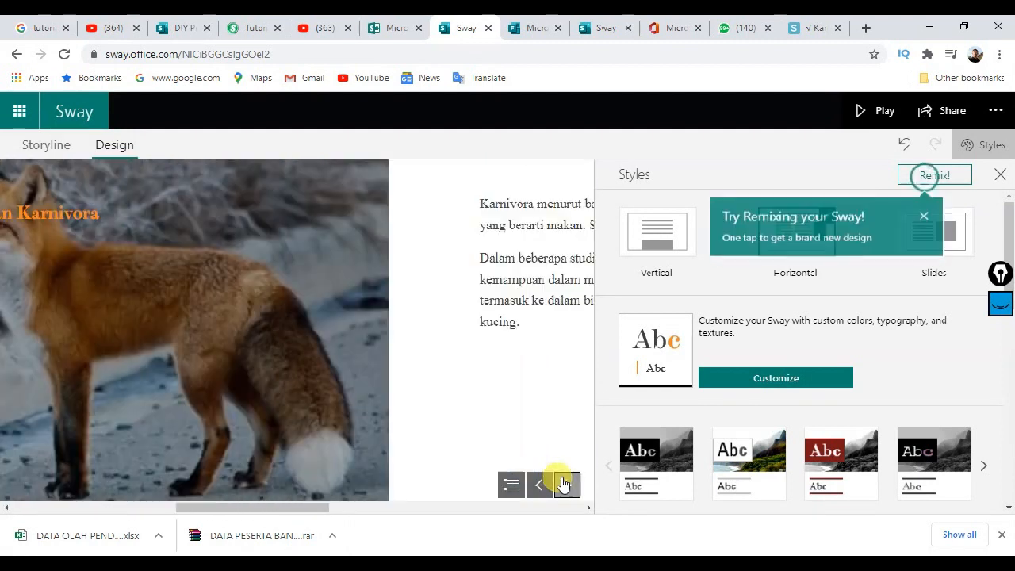
click(564, 485)
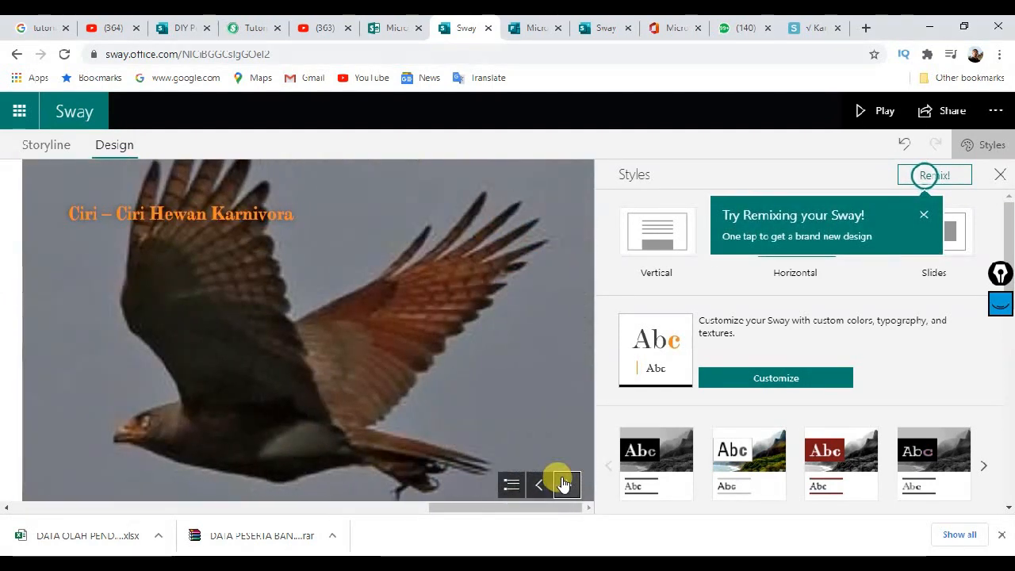
click(539, 484)
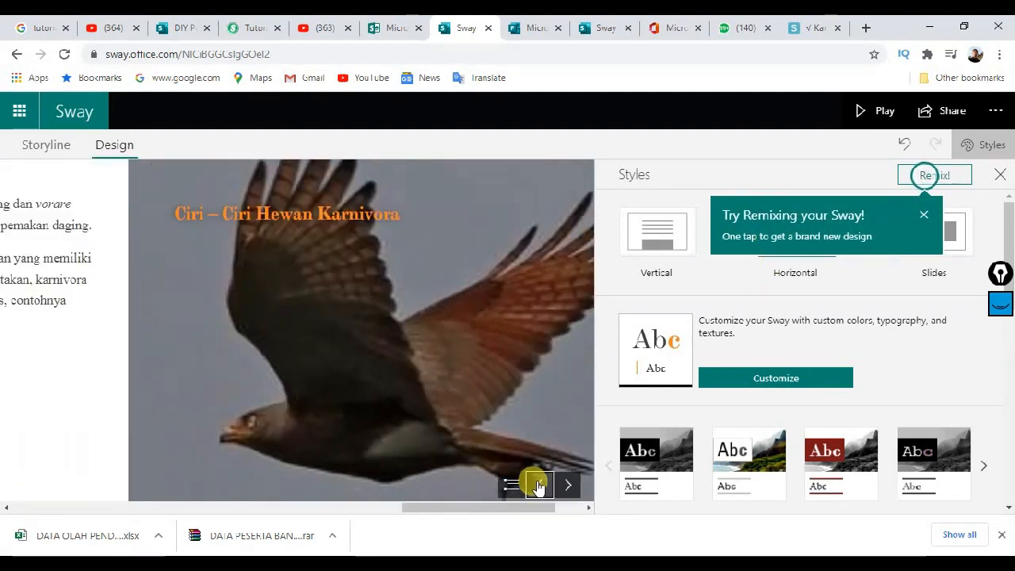
click(538, 484)
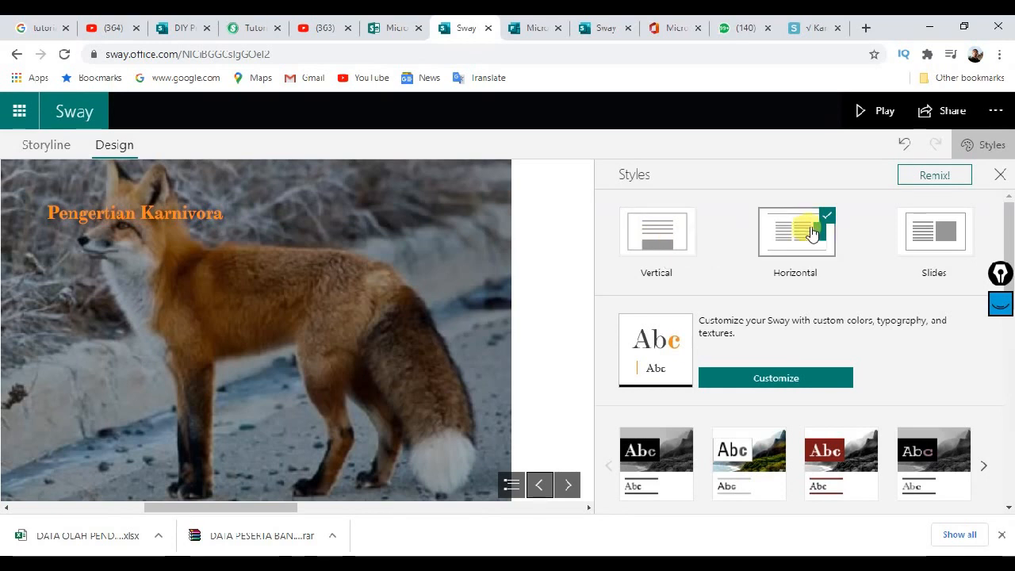
Step: Restore the Vertical style and close Styles to scroll the wider preview
click(663, 242)
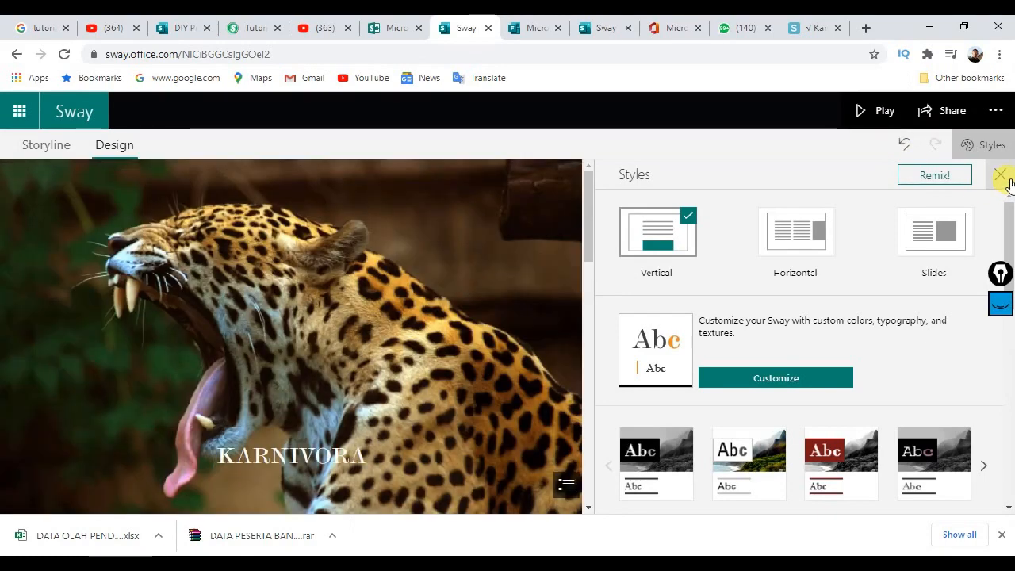
click(1003, 176)
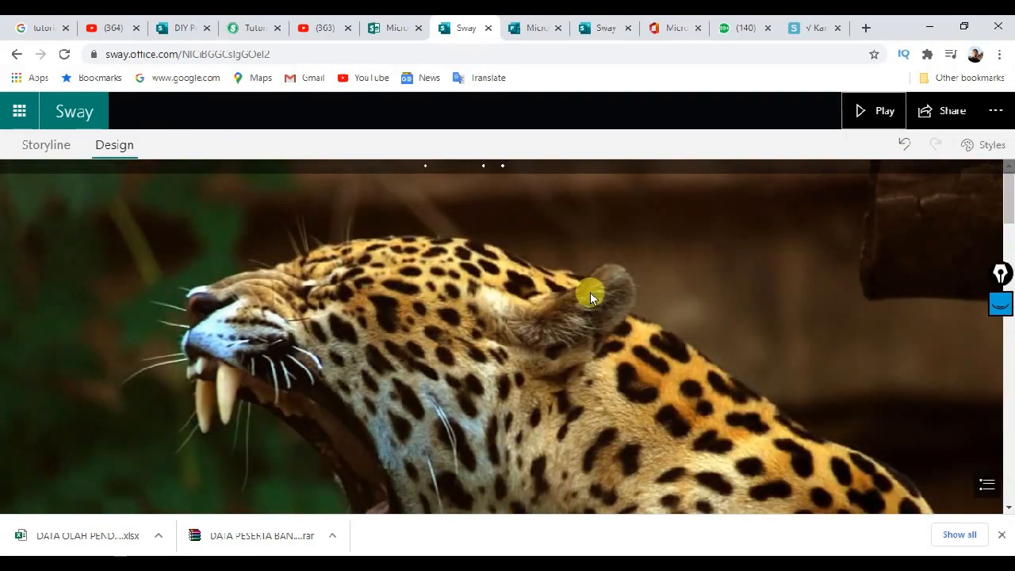
scroll(712, 218, down, 5)
scroll(630, 283, down, 8)
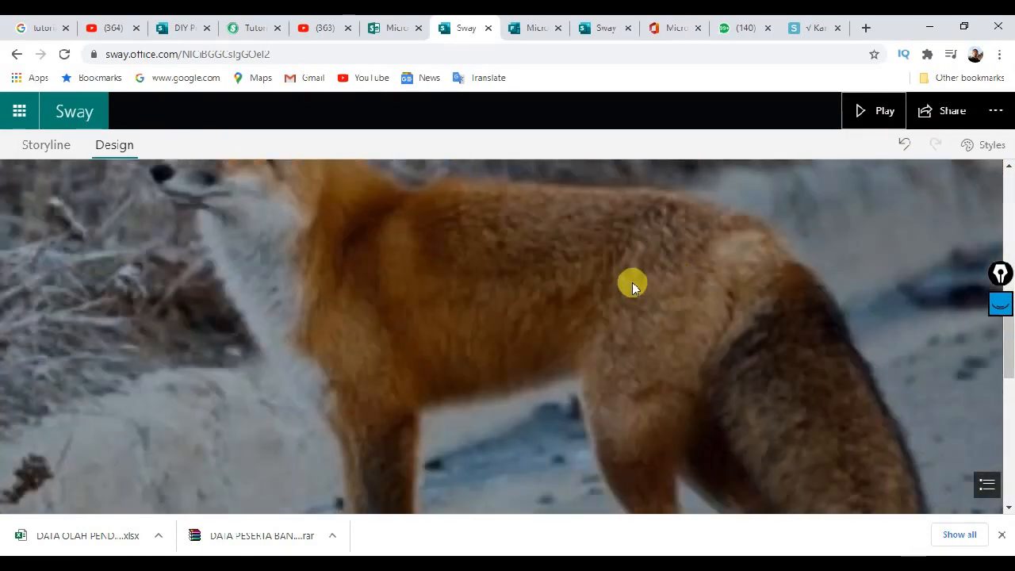
scroll(607, 292, up, 2)
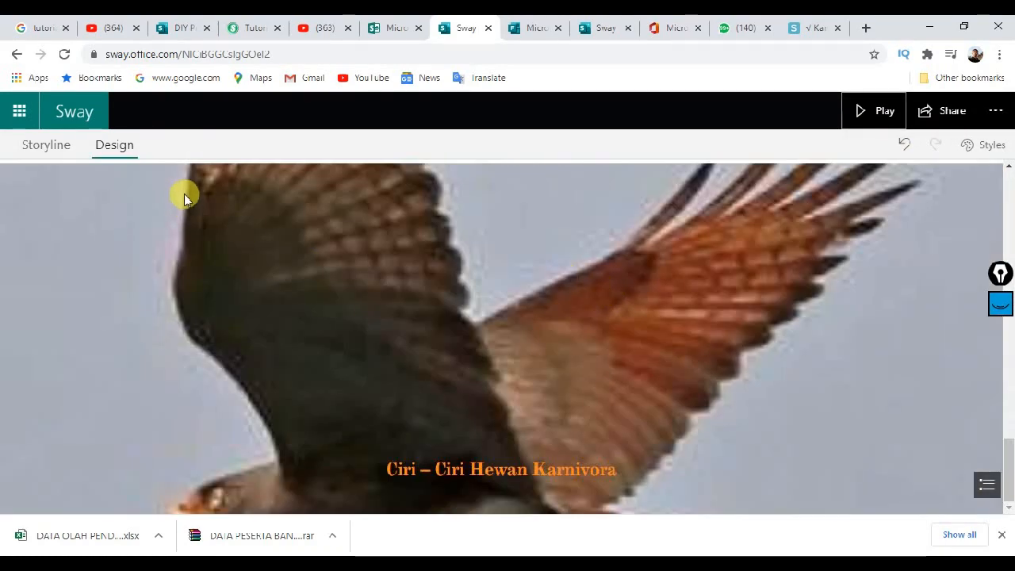
Step: Add an empty text card under the Ciri – Ciri Hewan Karnivora heading in the Storyline
click(48, 146)
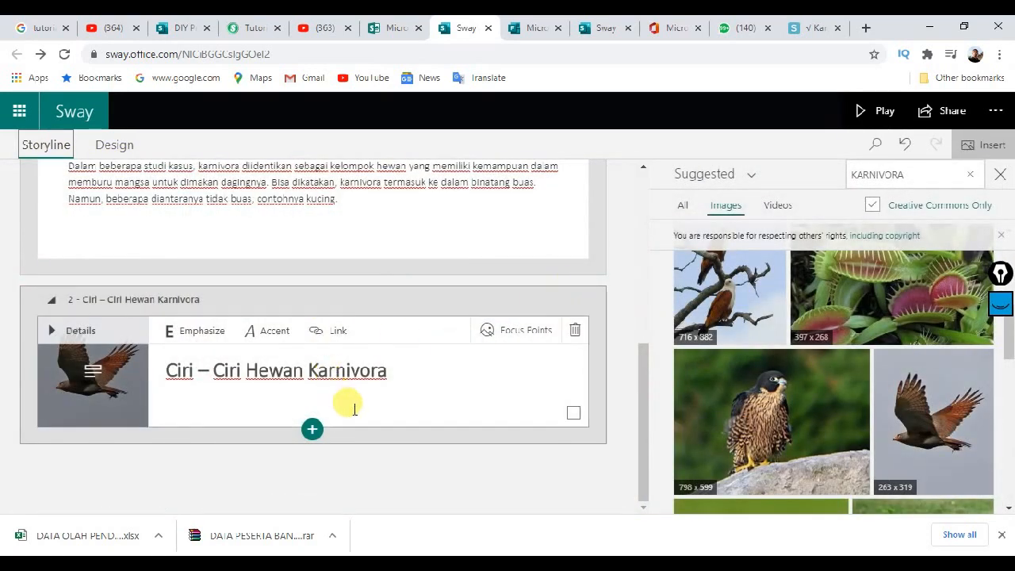
click(311, 430)
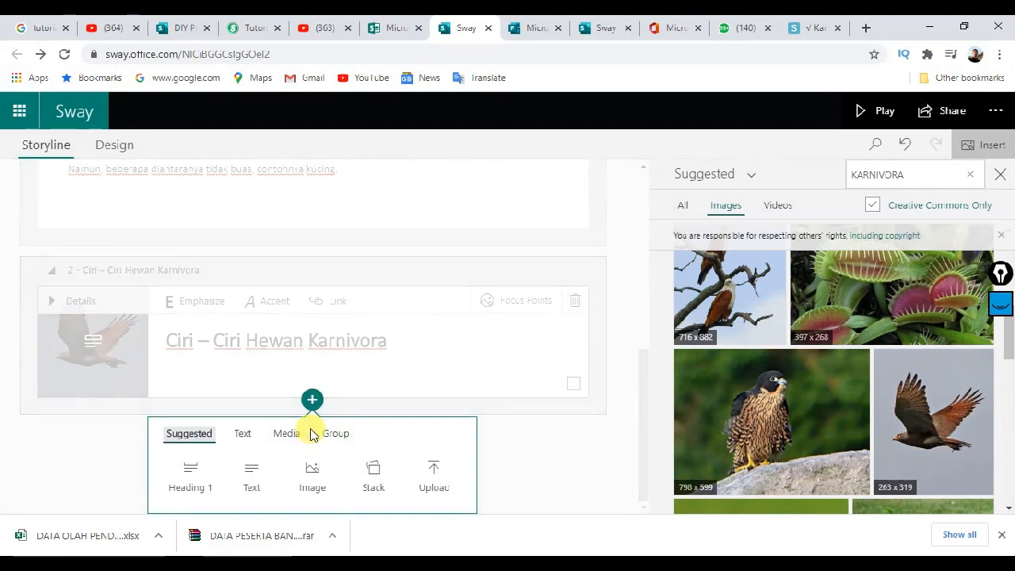
click(252, 477)
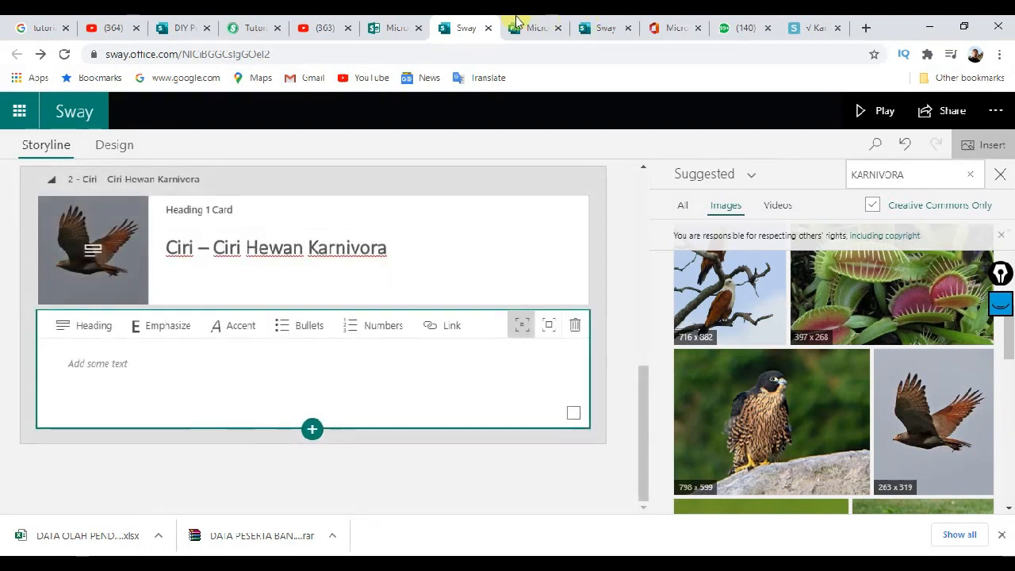
Step: Copy the article's traits paragraph and five list items, then place the caret in the empty card
click(785, 25)
scroll(268, 265, down, 3)
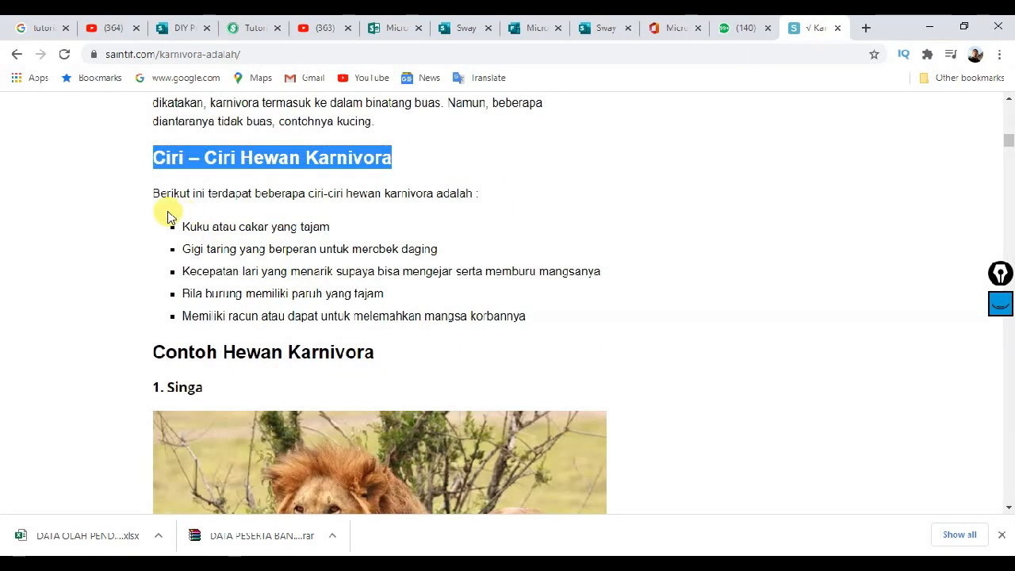
drag(153, 193, 528, 322)
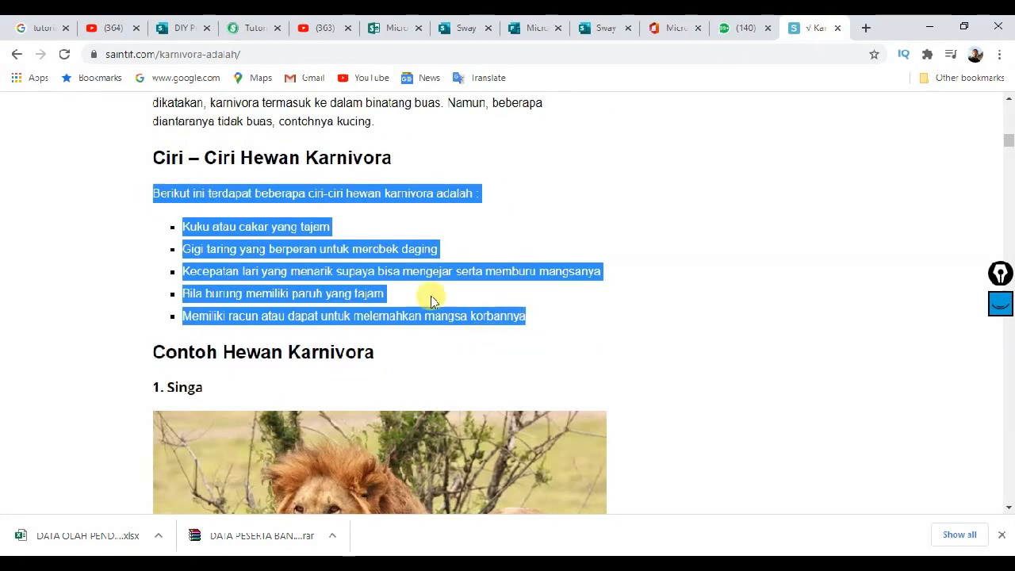
right_click(321, 277)
click(342, 285)
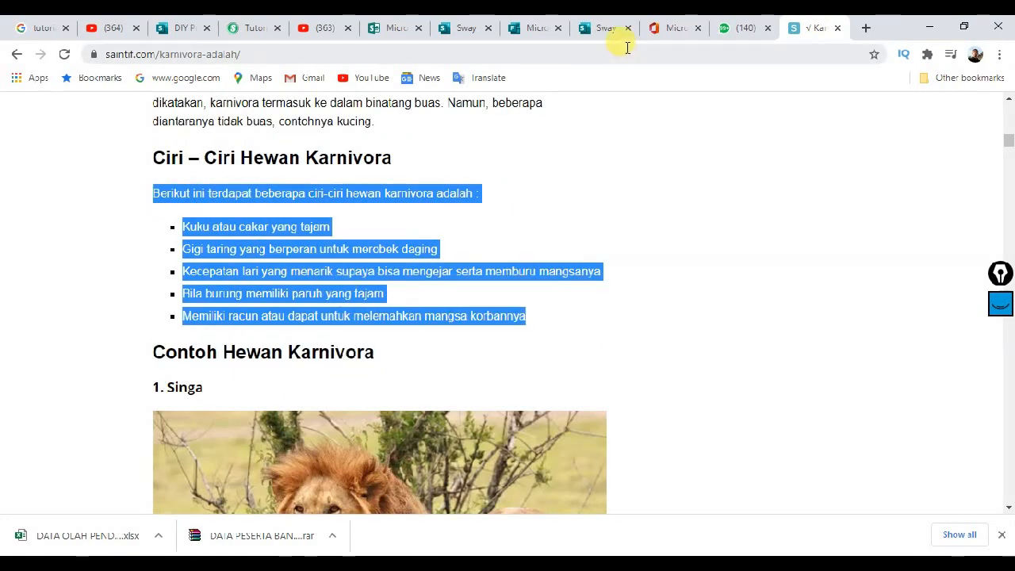
click(466, 28)
click(252, 357)
right_click(255, 364)
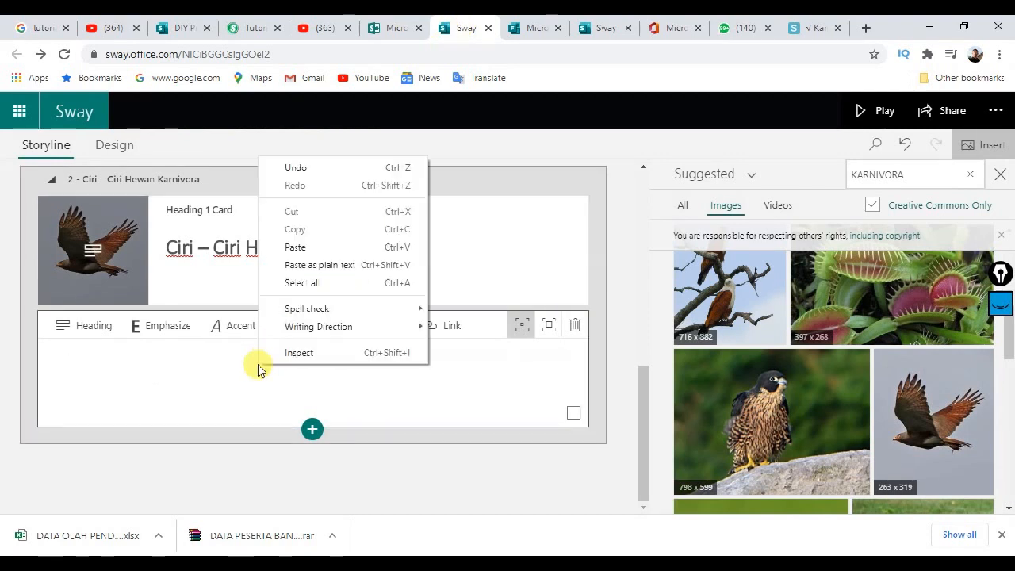
click(292, 250)
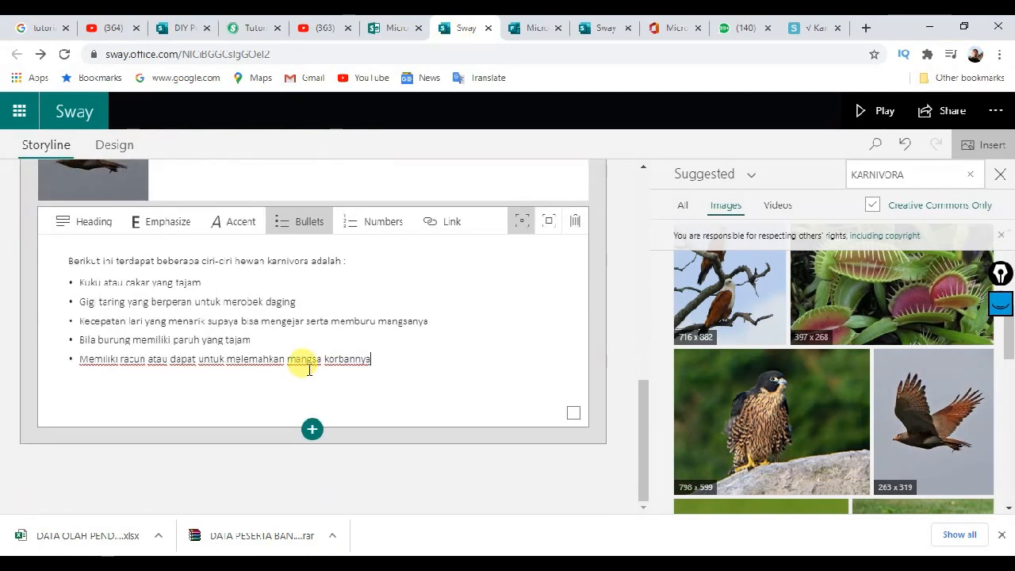
scroll(371, 307, up, 5)
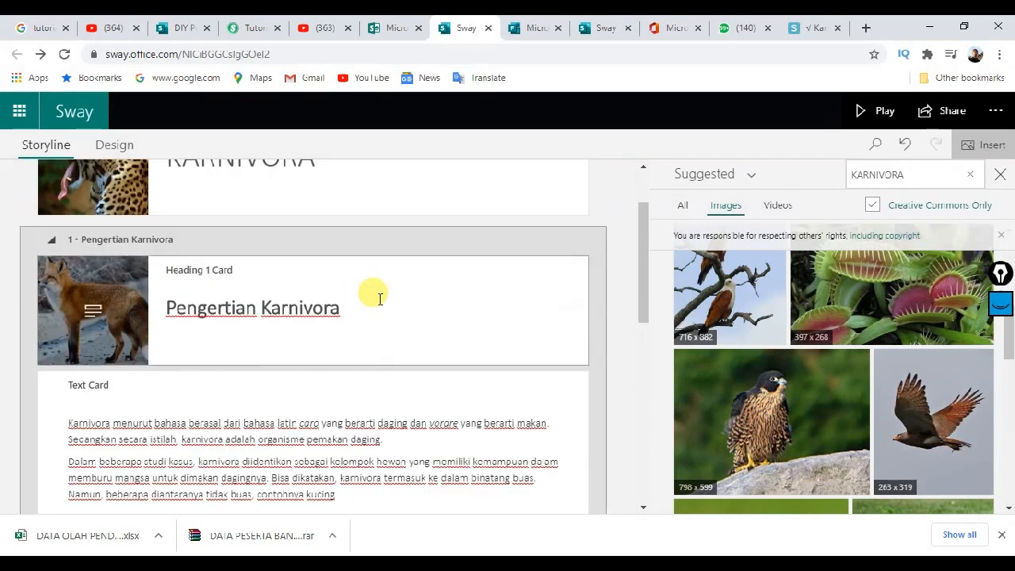
scroll(380, 298, down, 4)
scroll(374, 295, up, 5)
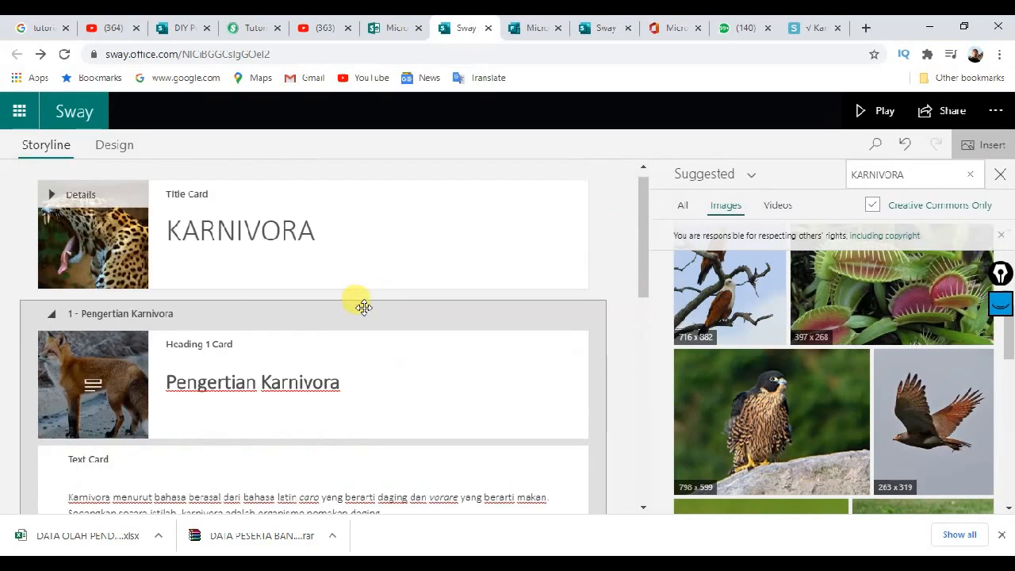
scroll(358, 309, down, 2)
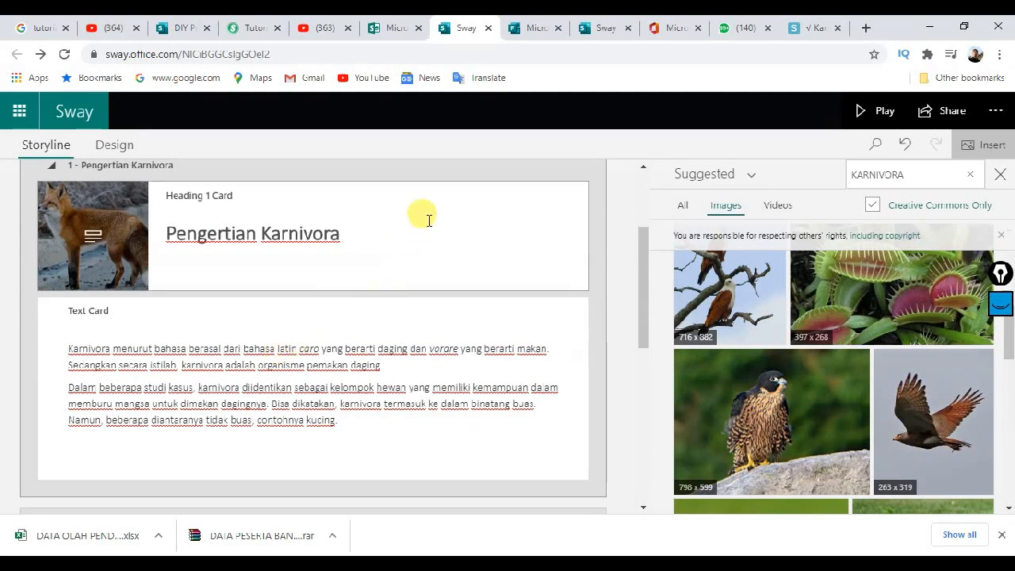
click(421, 195)
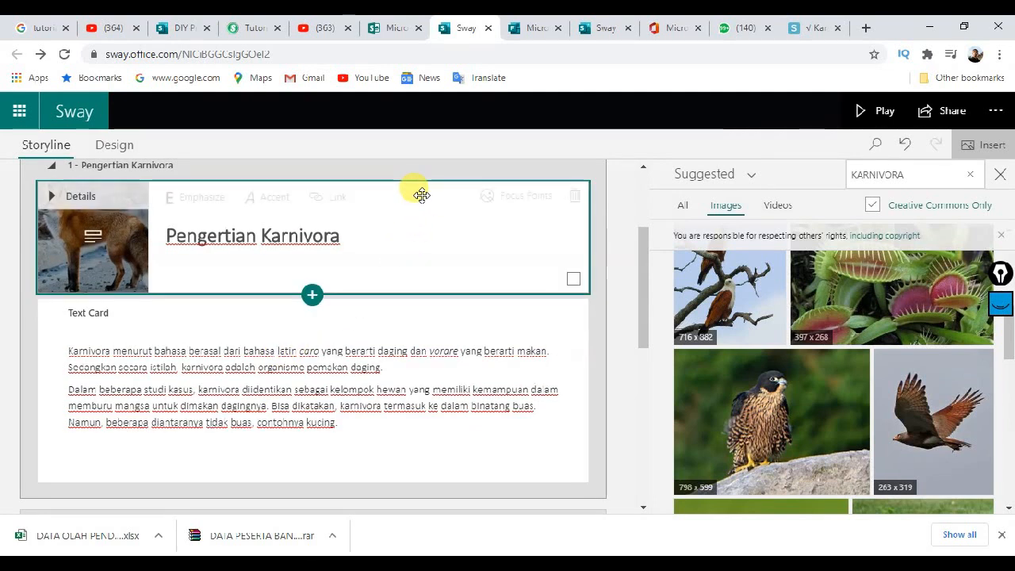
click(573, 279)
click(574, 467)
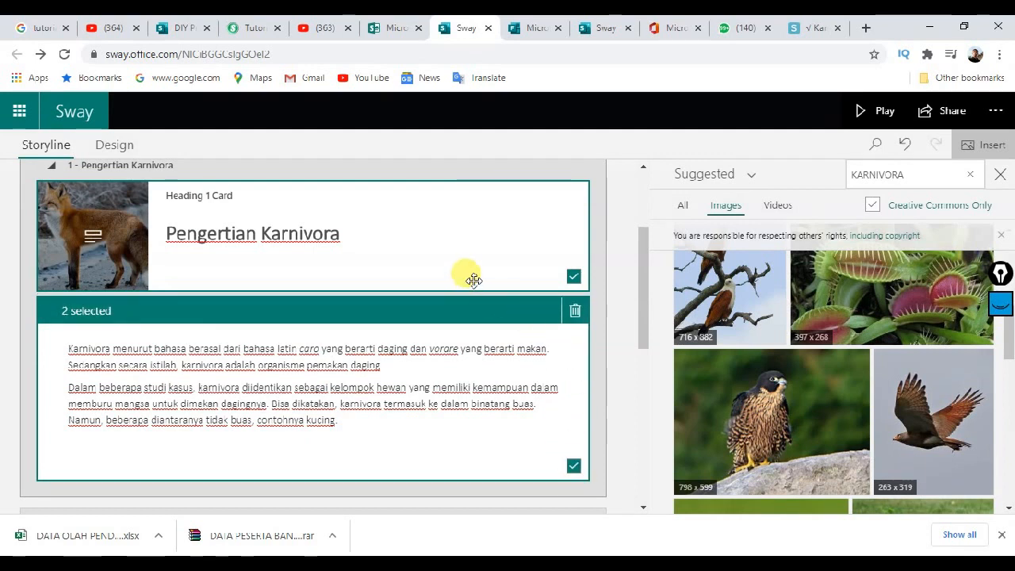
click(476, 255)
scroll(444, 269, down, 5)
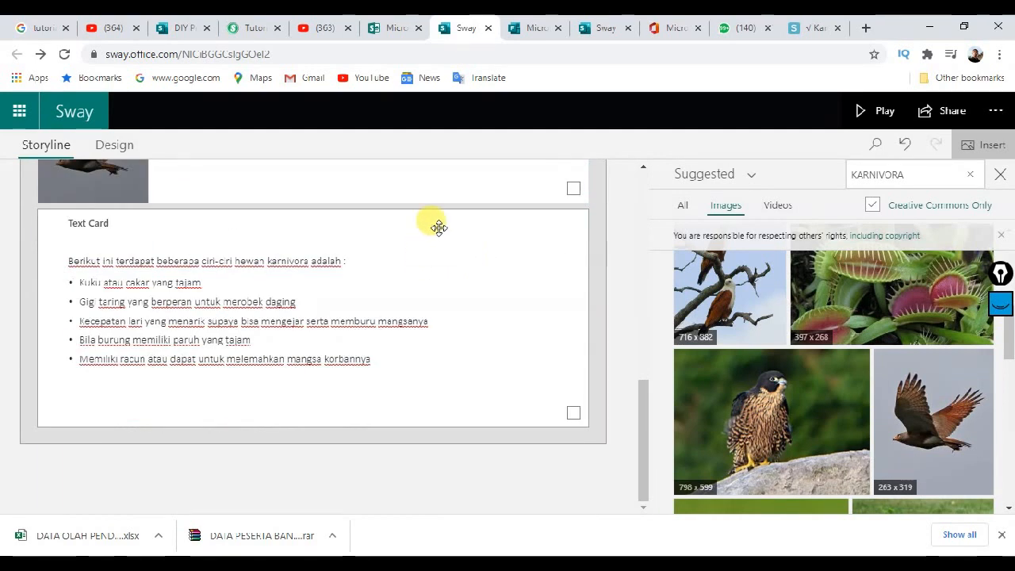
scroll(444, 226, up, 1)
click(462, 230)
scroll(484, 262, down, 1)
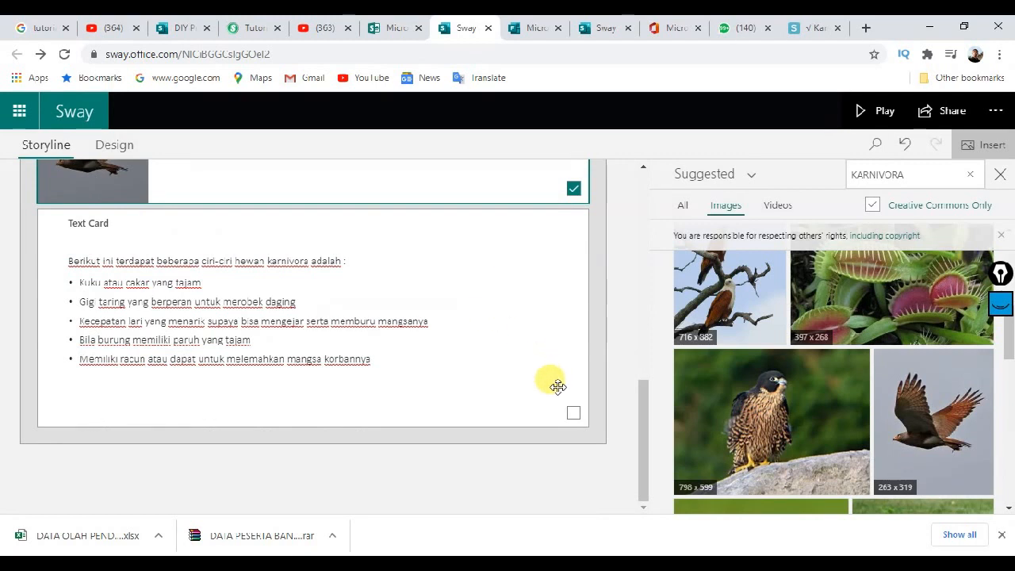
click(573, 412)
scroll(482, 330, up, 2)
scroll(481, 330, down, 2)
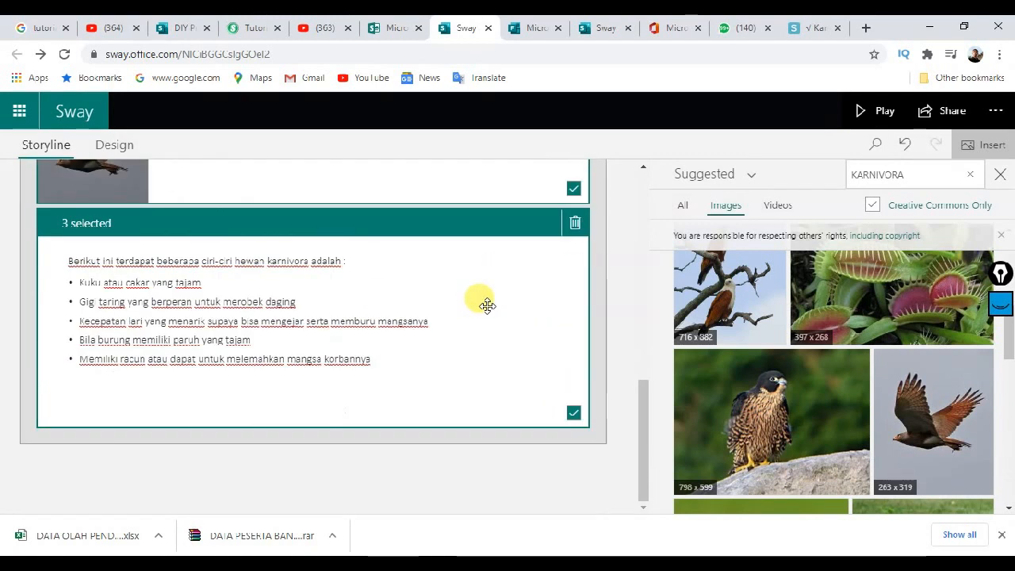
scroll(482, 302, up, 5)
scroll(448, 283, down, 8)
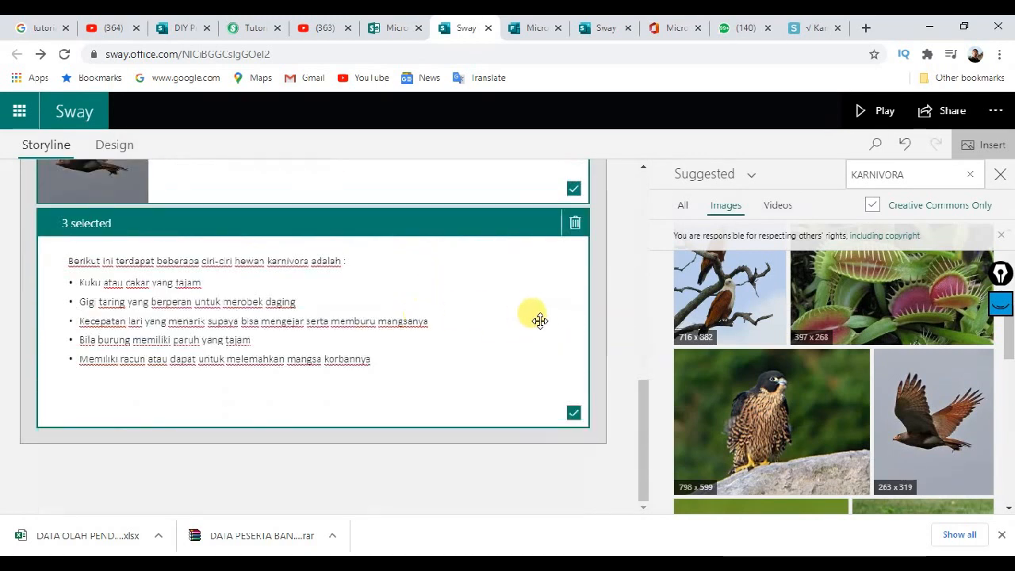
click(610, 292)
scroll(256, 348, up, 5)
scroll(256, 349, up, 4)
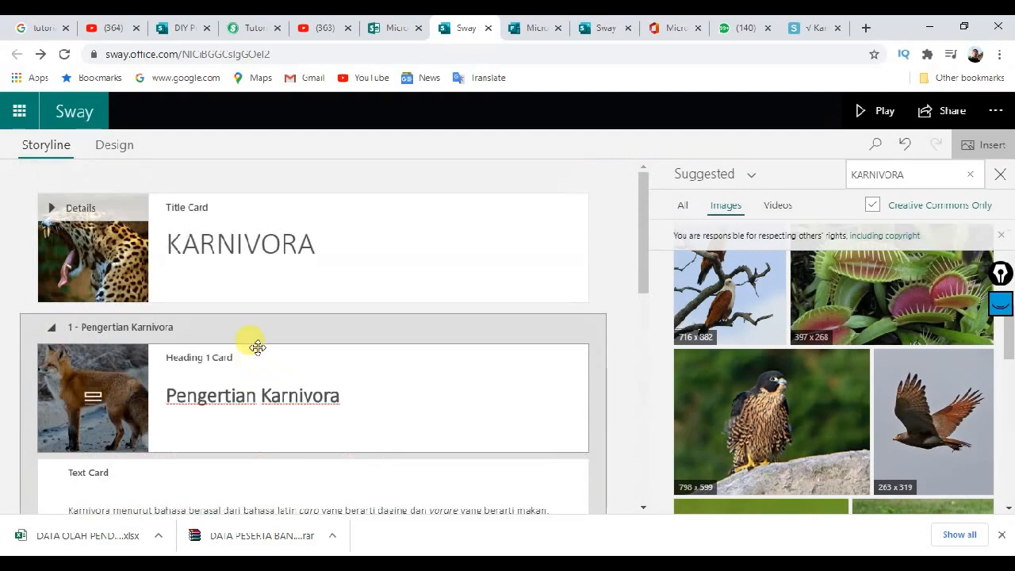
scroll(253, 343, down, 6)
scroll(254, 328, up, 3)
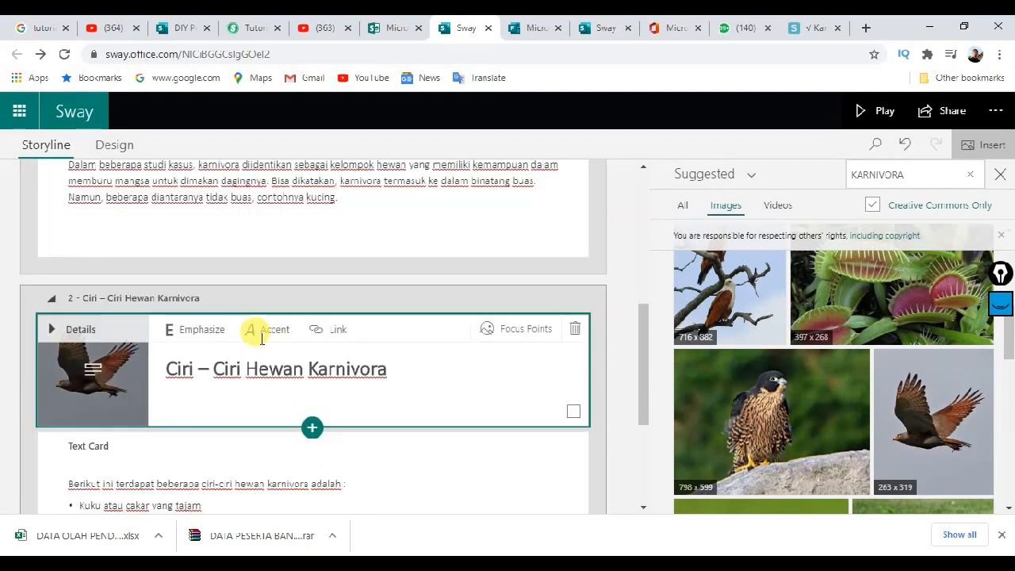
scroll(254, 340, down, 3)
Step: Copy the 'Contoh Hewan Karnivora' heading from the saintif.com article and return to Sway
click(803, 28)
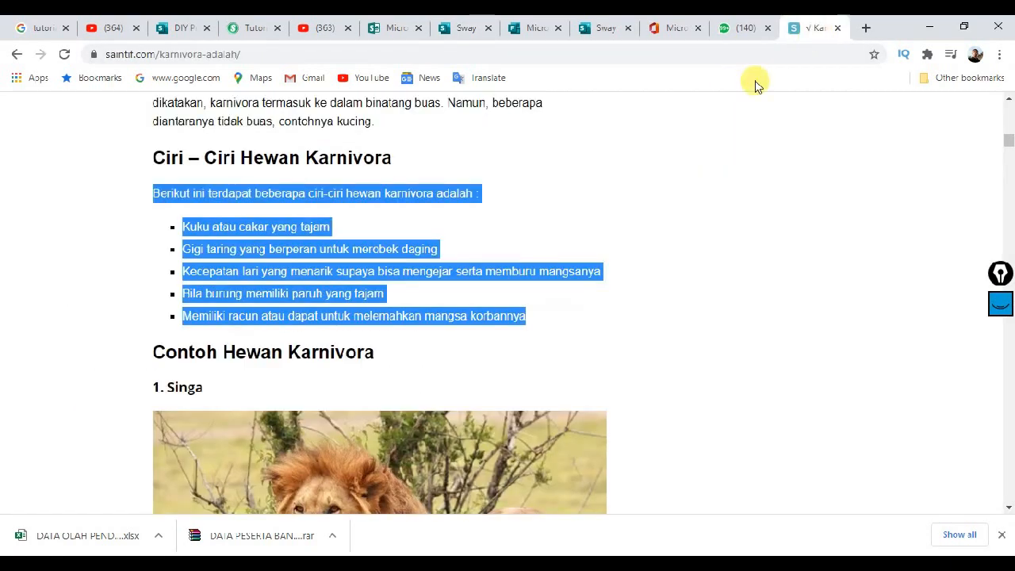
scroll(377, 275, down, 2)
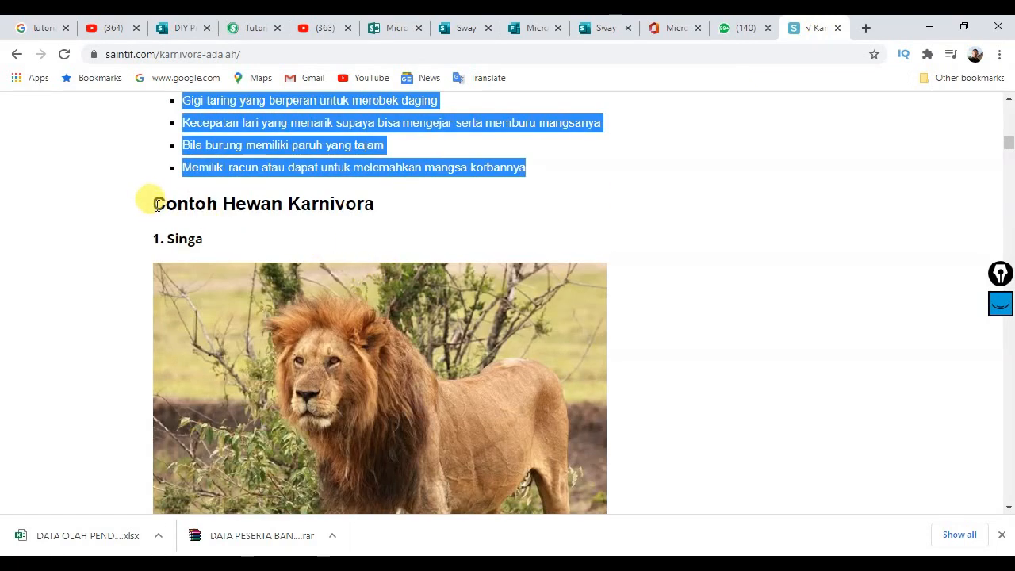
drag(153, 203, 367, 208)
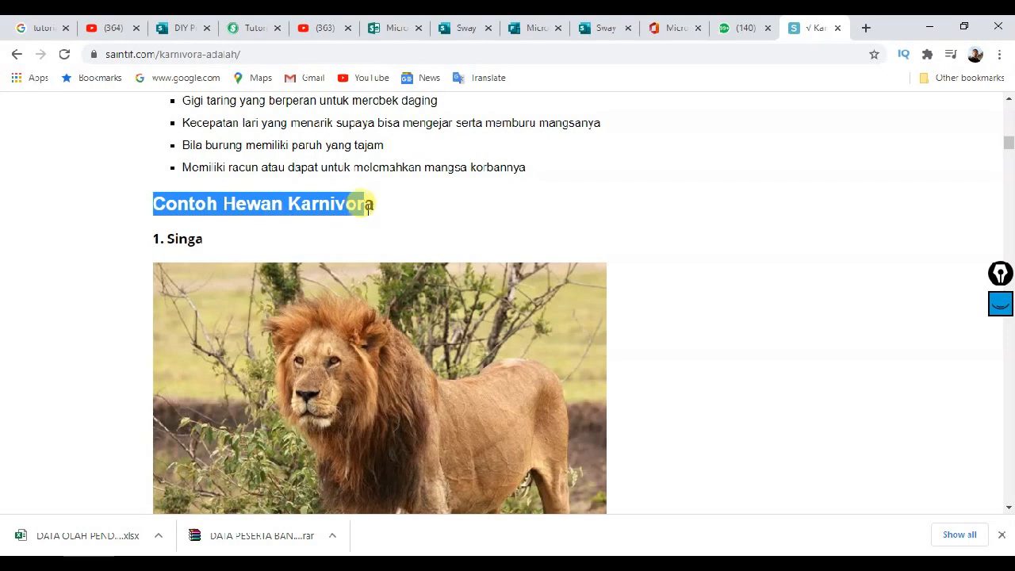
right_click(346, 205)
click(373, 215)
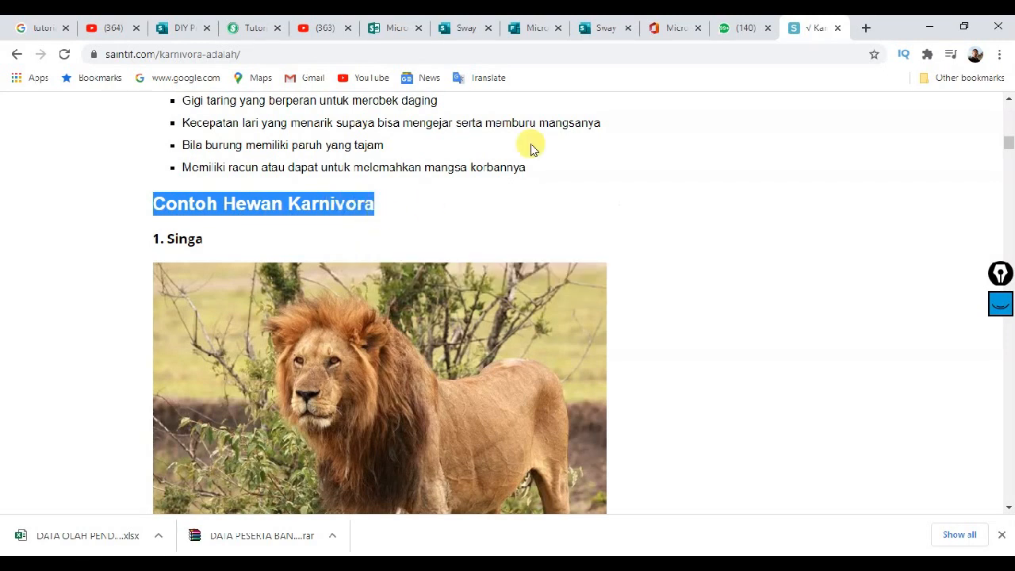
click(458, 28)
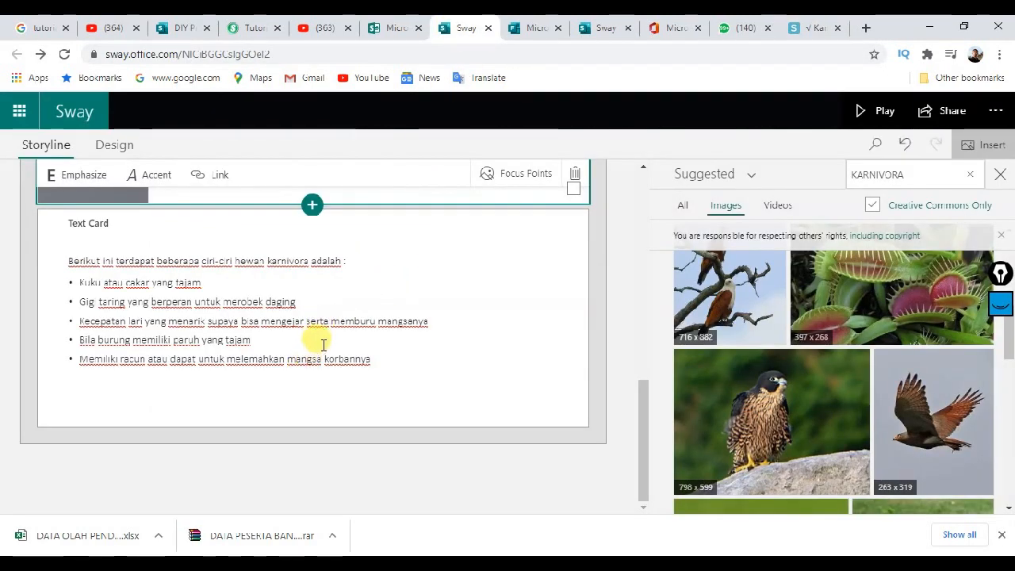
Step: Add a Heading 1 section and paste 'Contoh Hewan Karnivora' as its title
scroll(317, 339, up, 2)
scroll(312, 351, down, 1)
scroll(307, 366, down, 1)
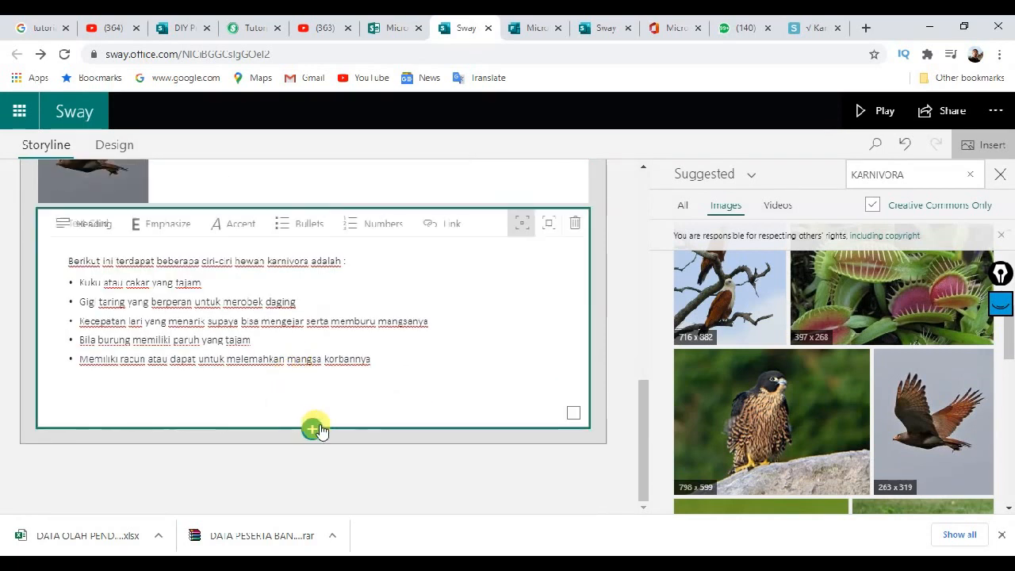
click(313, 426)
click(199, 472)
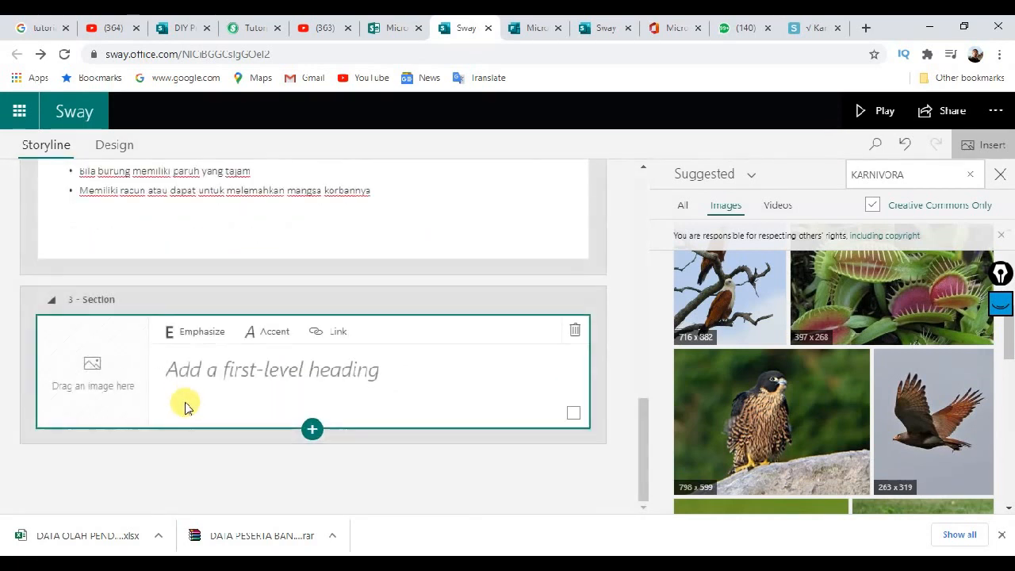
click(192, 369)
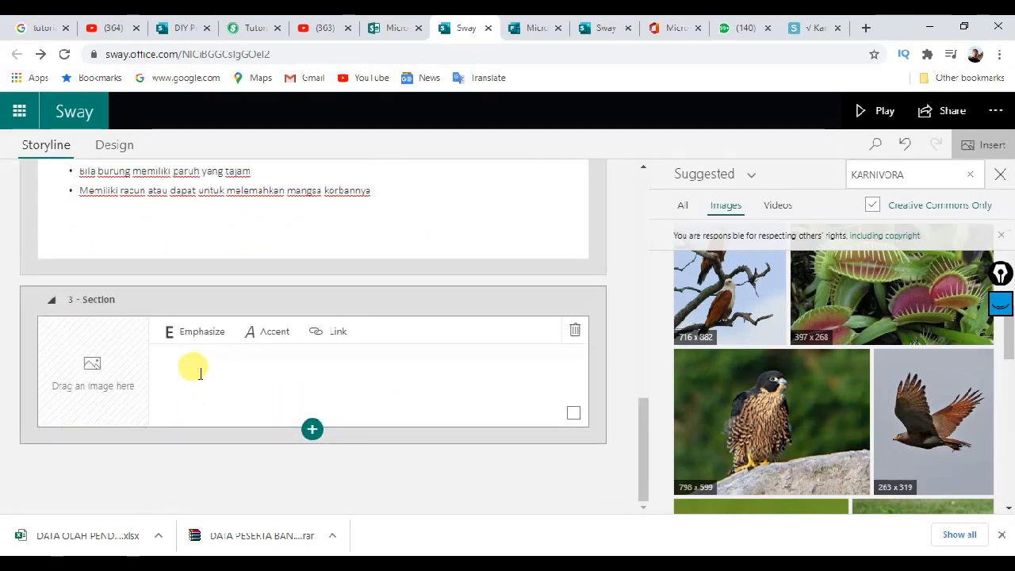
right_click(199, 371)
click(234, 254)
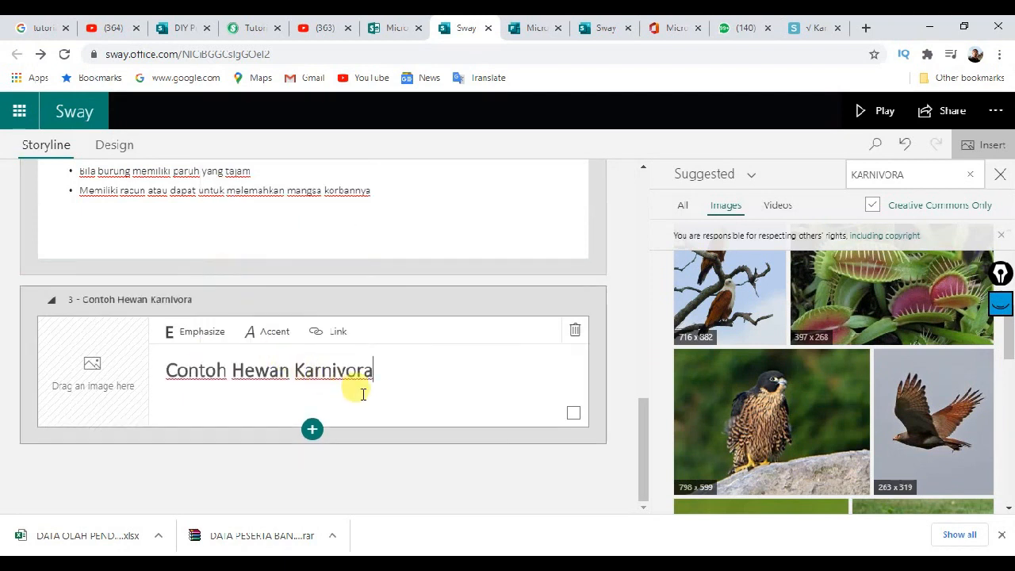
Step: Put the suggested mongoose photo on the new heading card
scroll(808, 408, down, 5)
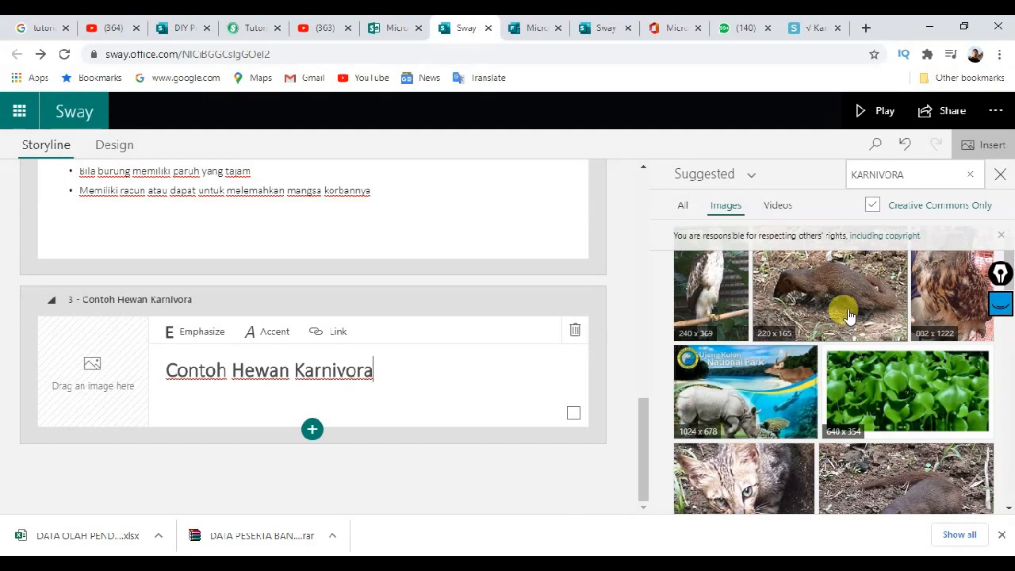
drag(840, 319, 113, 406)
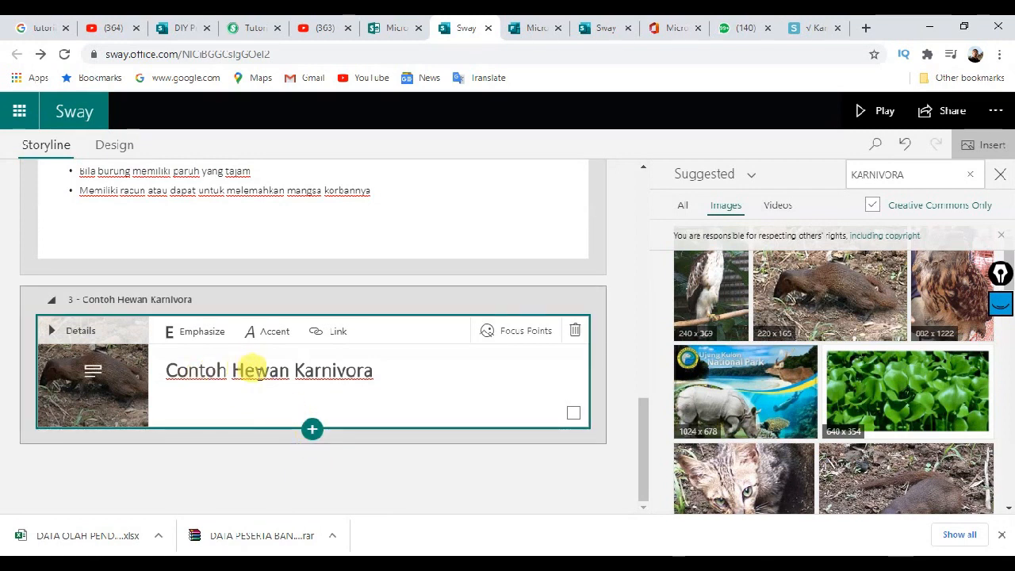
click(313, 432)
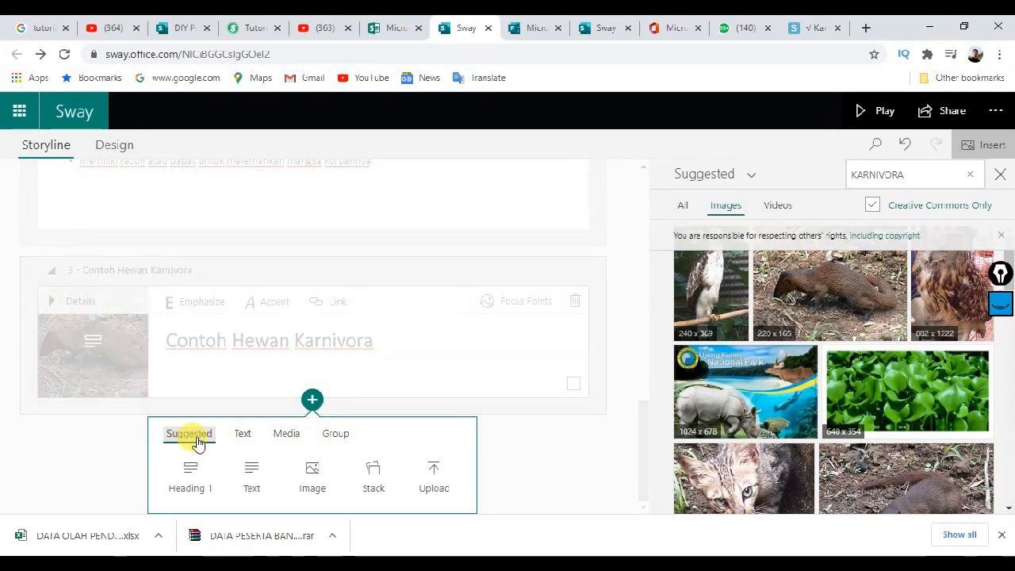
Step: Insert an empty image card into the Contoh Hewan Karnivora section
click(283, 436)
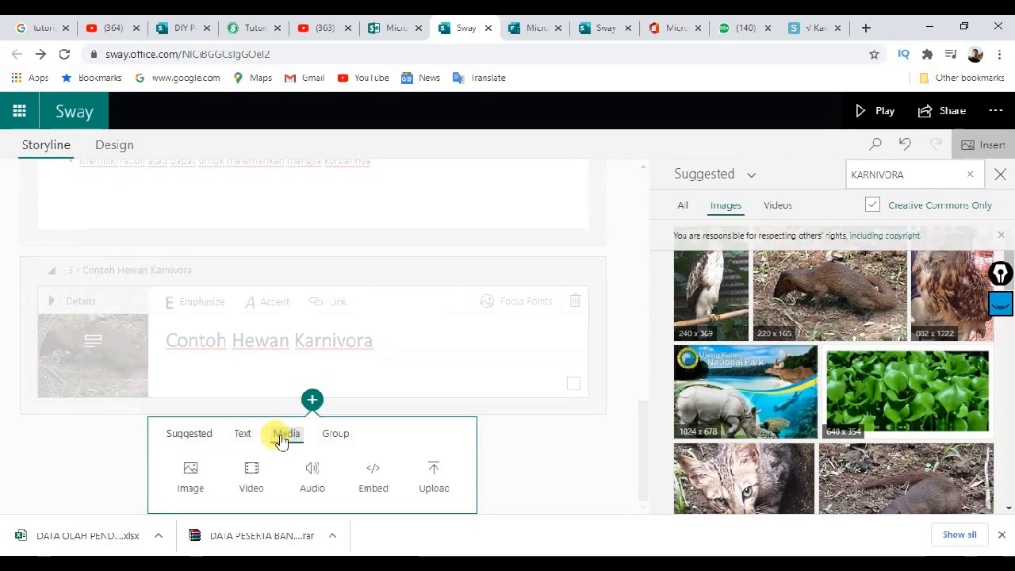
click(188, 477)
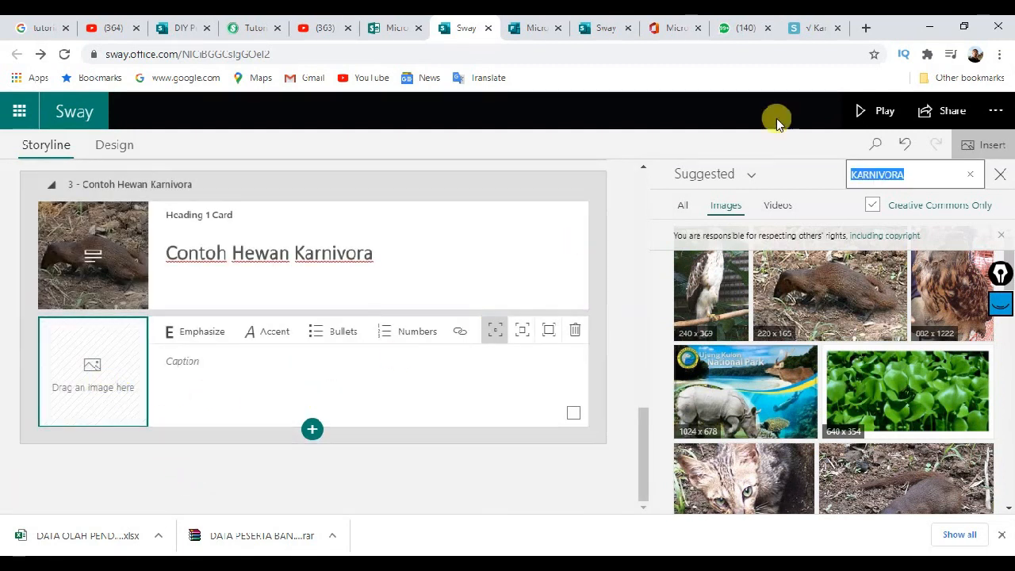
click(807, 28)
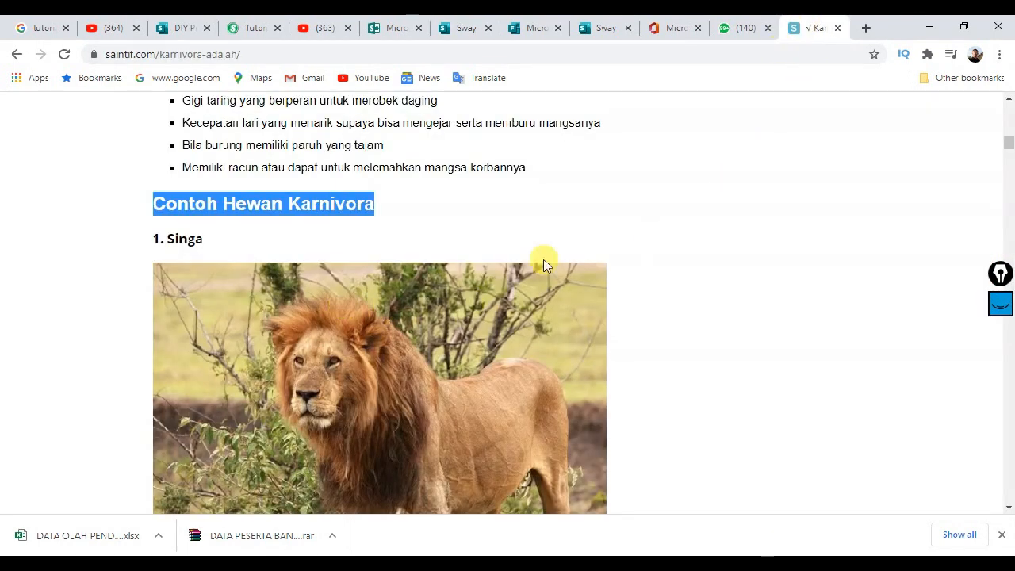
click(468, 22)
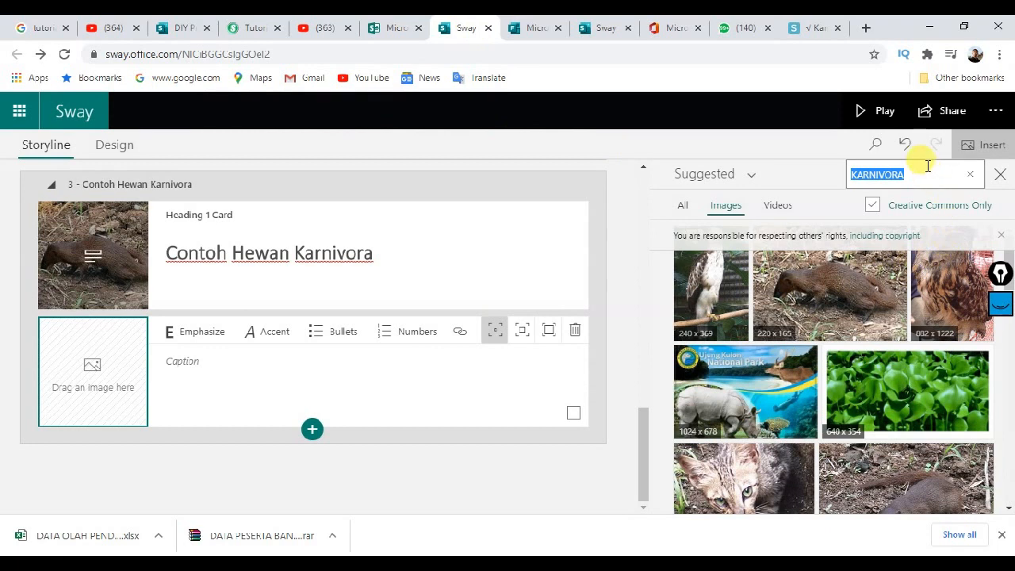
Step: Search images for SINGA, place the resting lions photo in the card, and caption it Singa
drag(924, 167, 824, 184)
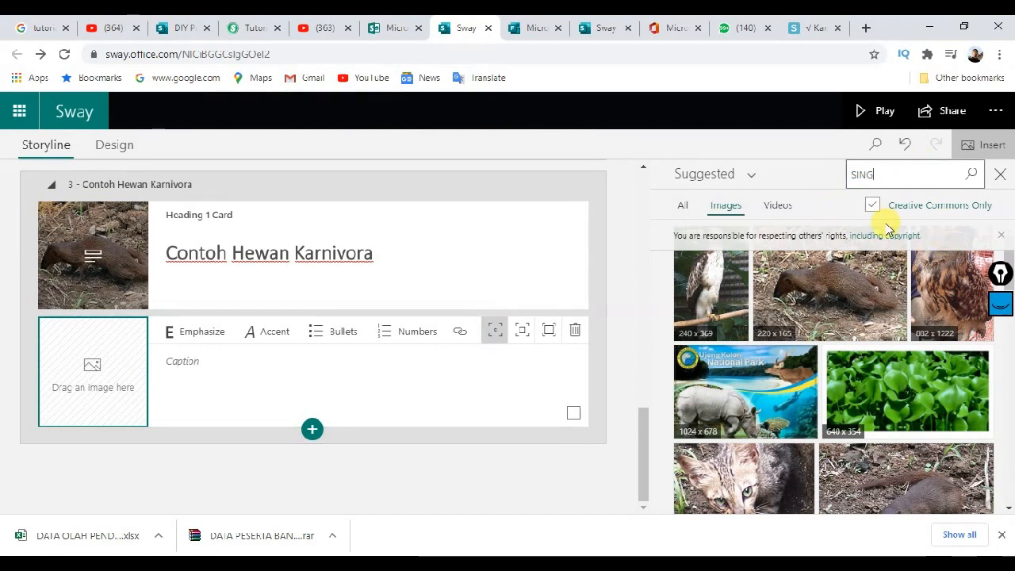
click(971, 174)
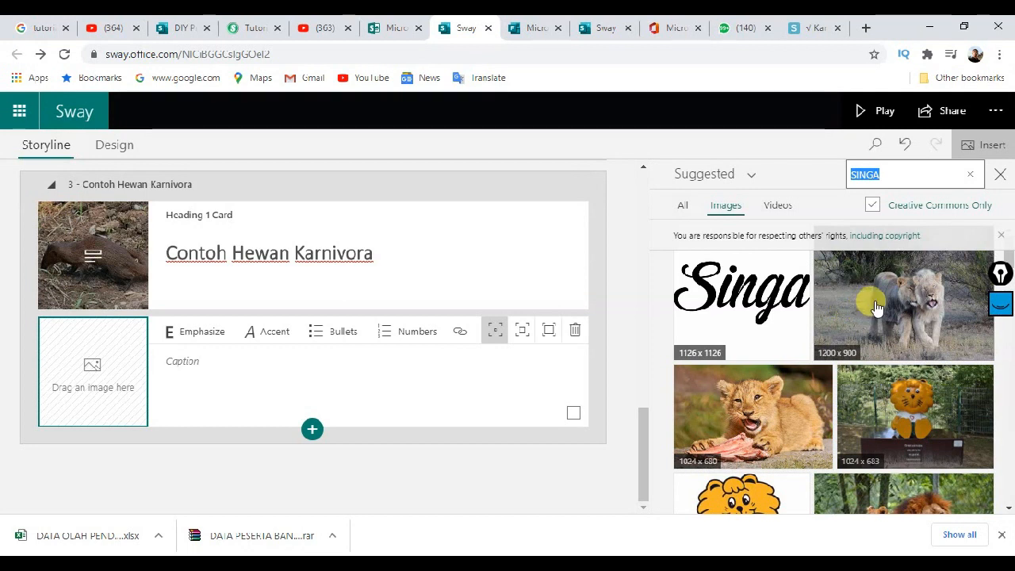
scroll(876, 308, down, 2)
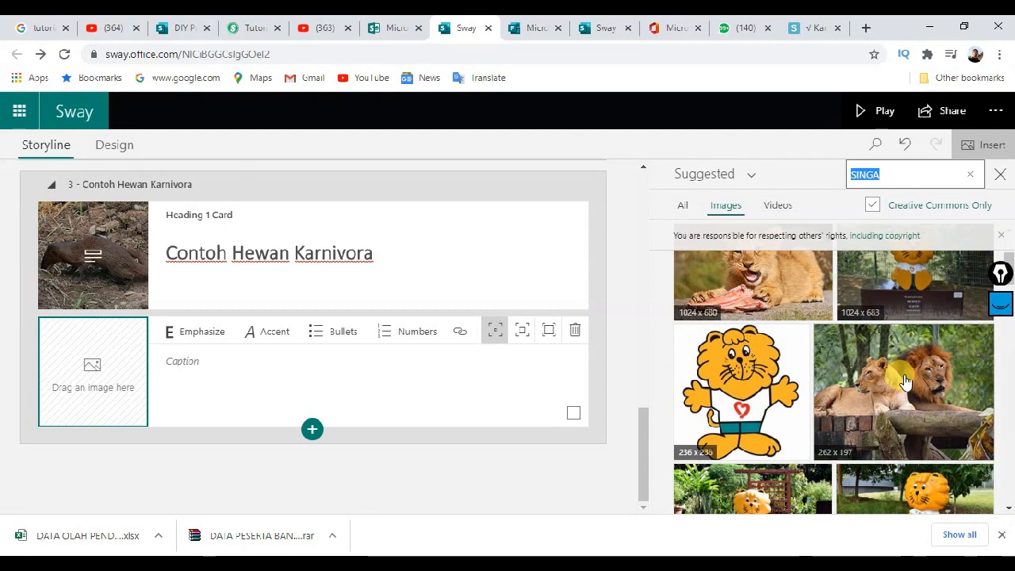
drag(932, 384, 139, 365)
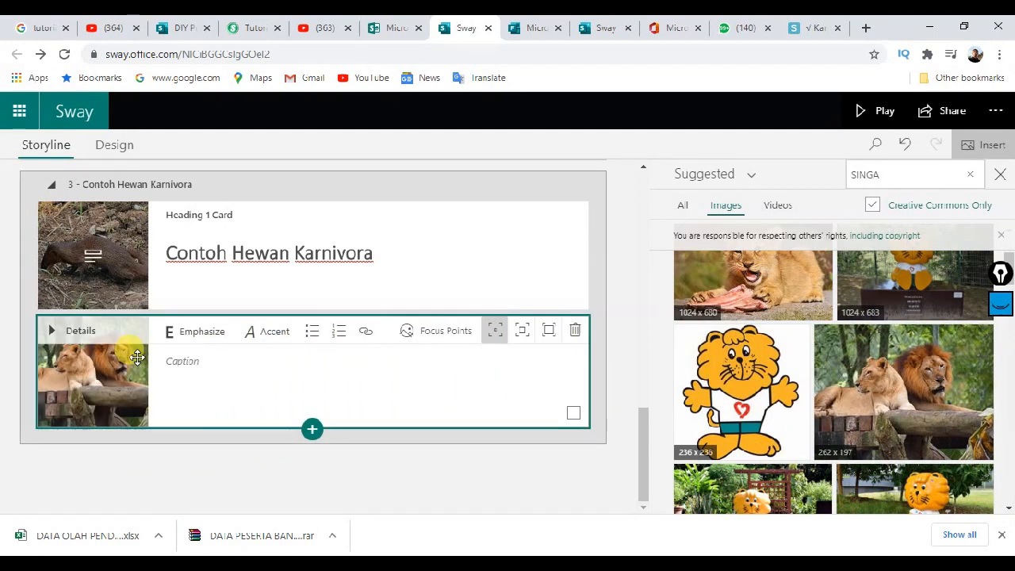
click(208, 367)
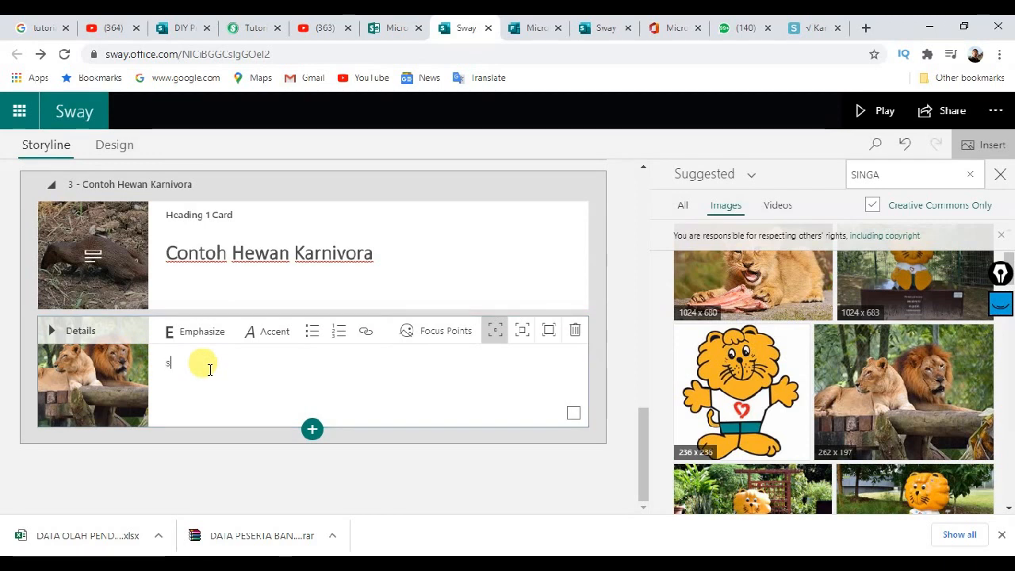
text(S)
key(Caps_Lock)
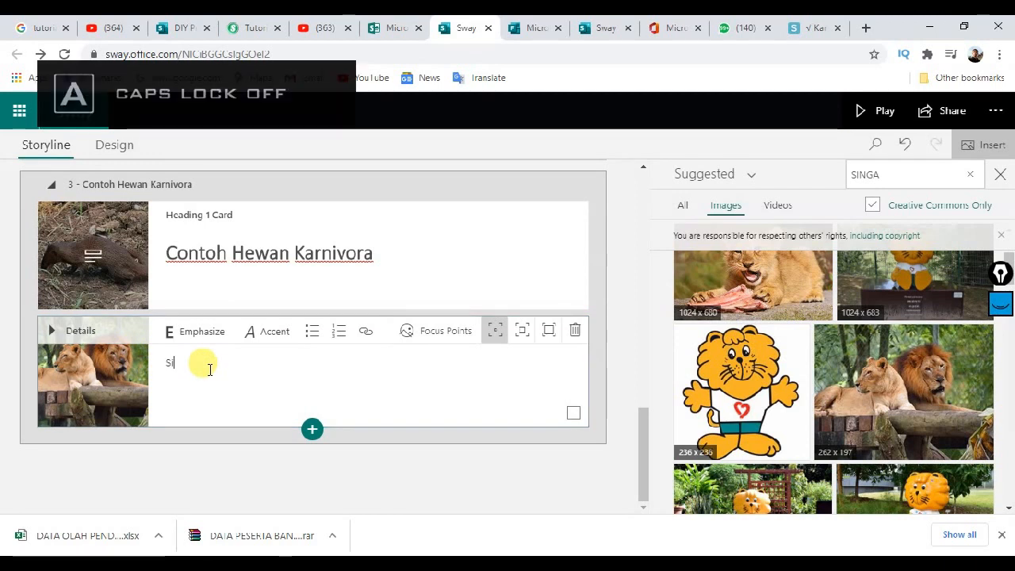
text(inga)
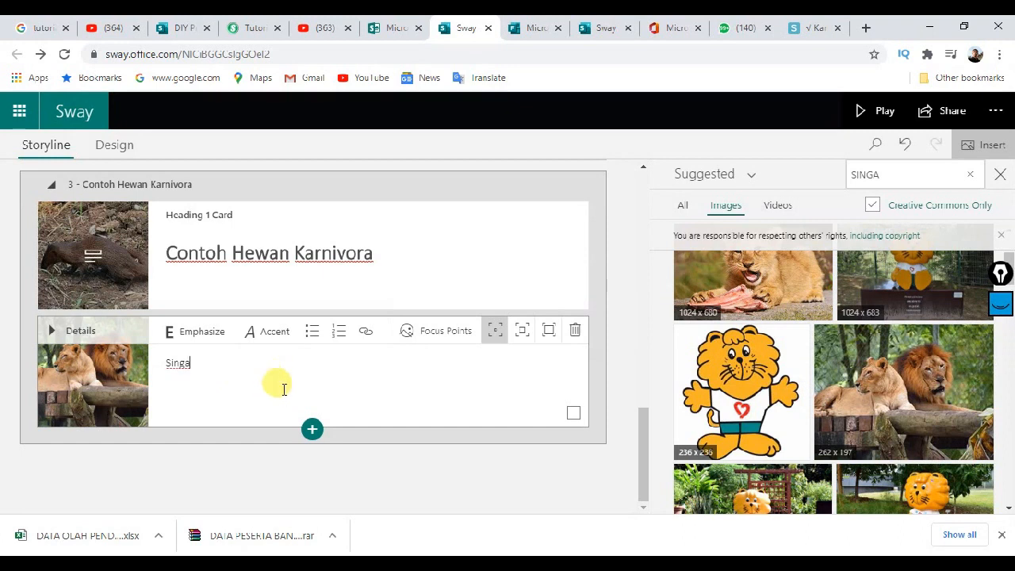
Step: Add another empty image card below Singa and select the Harimau heading in the article
click(314, 436)
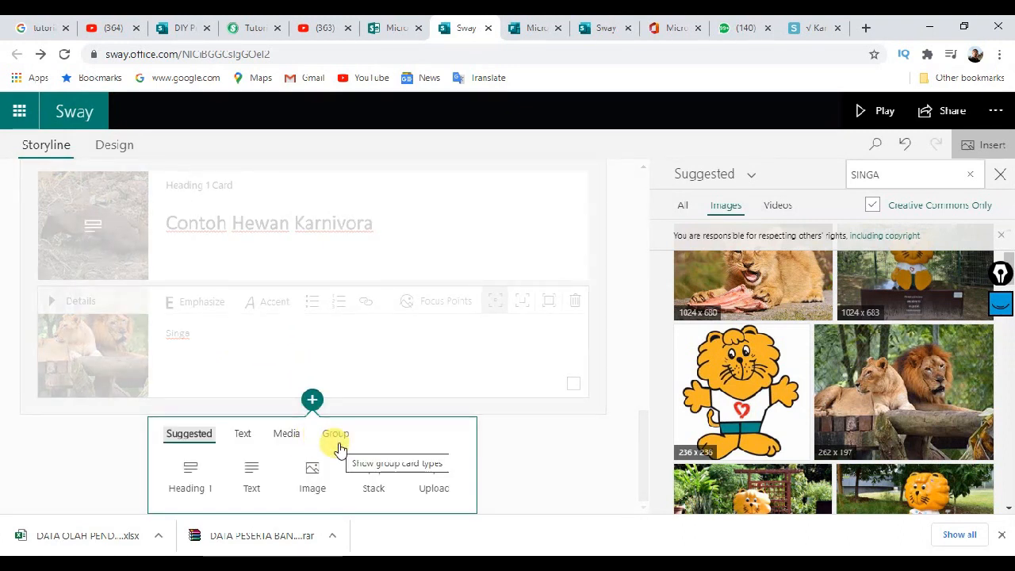
click(310, 476)
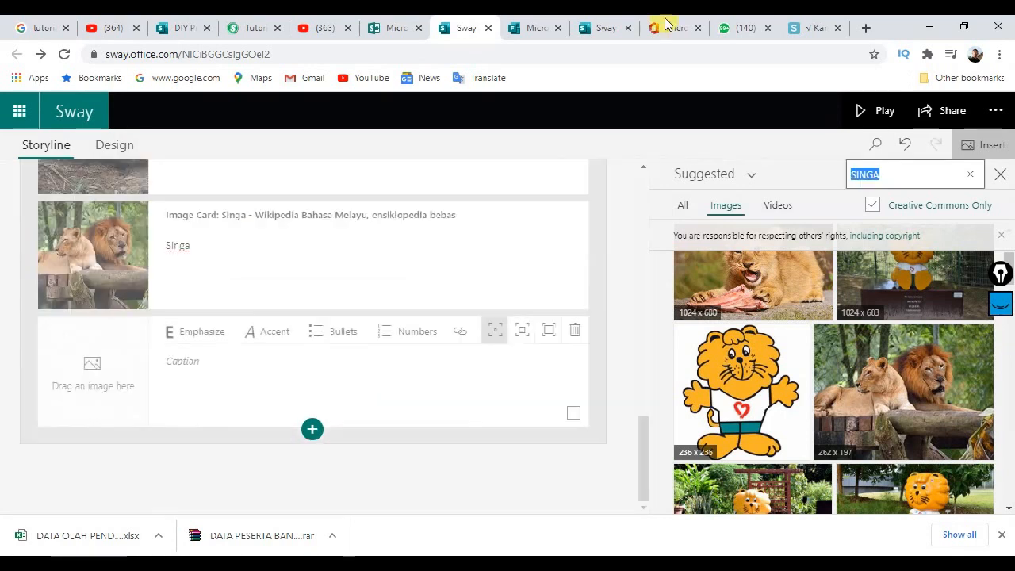
click(793, 26)
scroll(343, 274, down, 4)
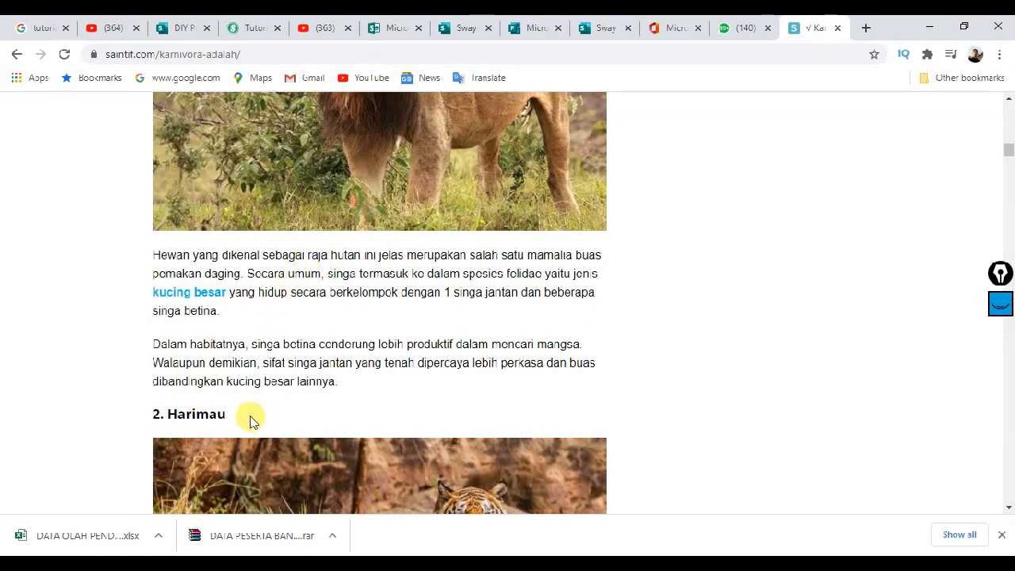
drag(167, 415, 228, 416)
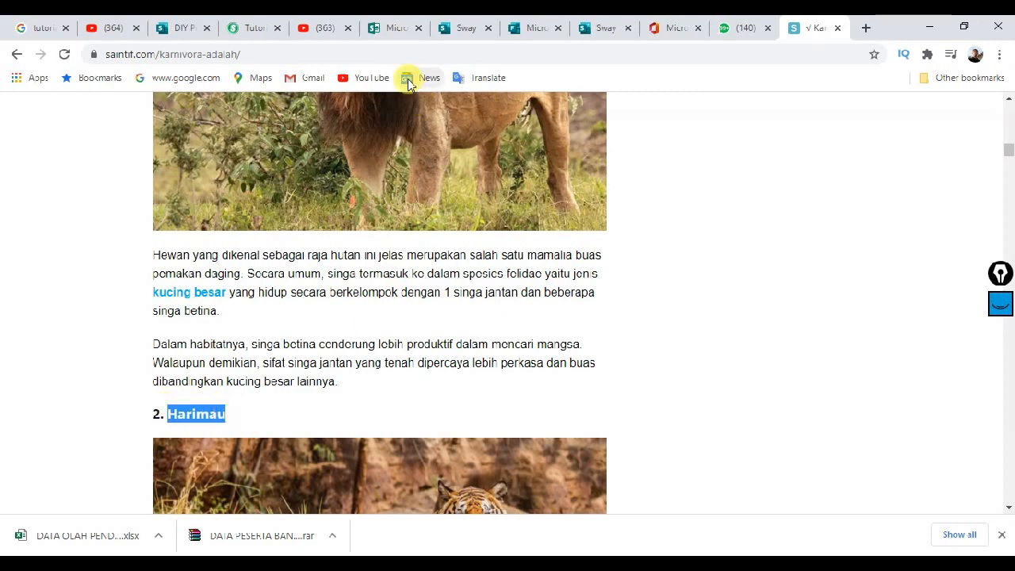
click(460, 23)
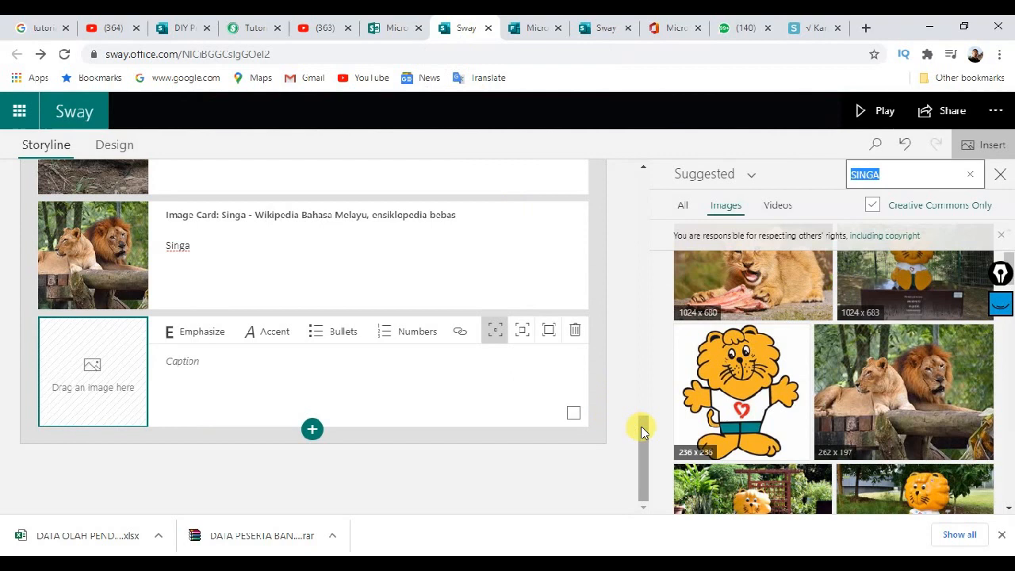
Step: Emphasize the word Singa in the lion card's caption
click(289, 378)
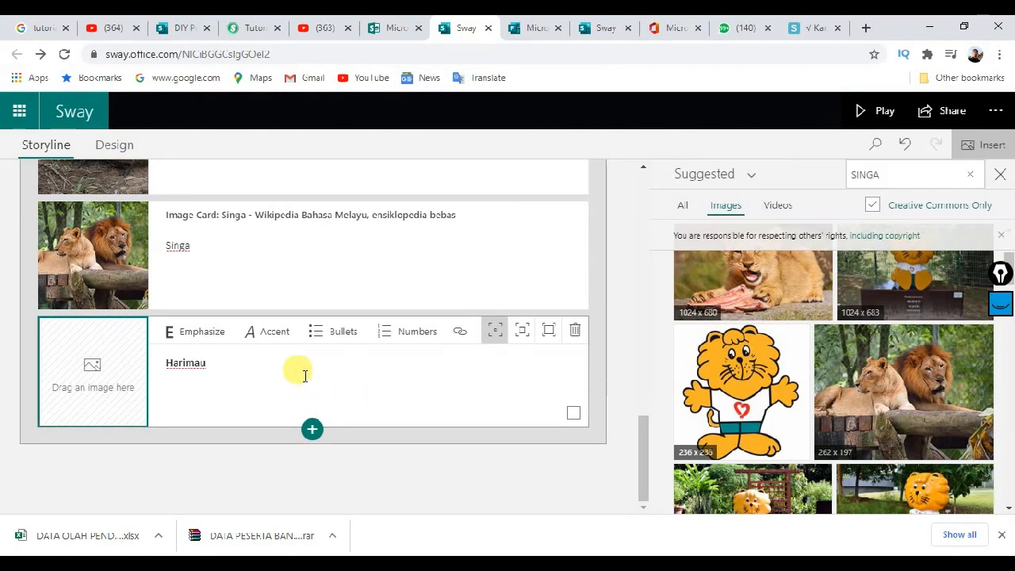
double_click(177, 245)
click(182, 222)
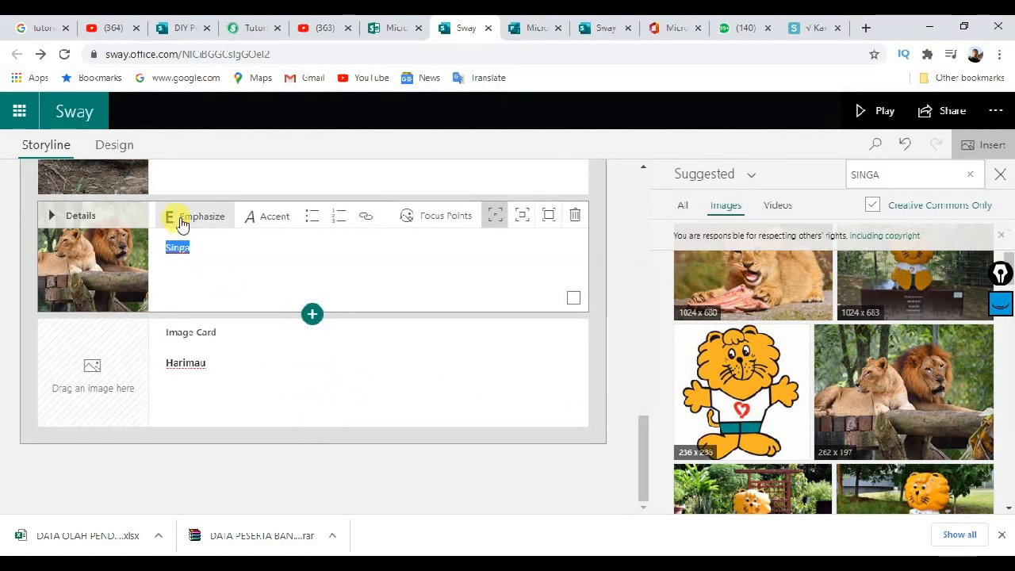
Step: Search images for 'harimau' and place the tiger photo in the Harimau card
click(233, 364)
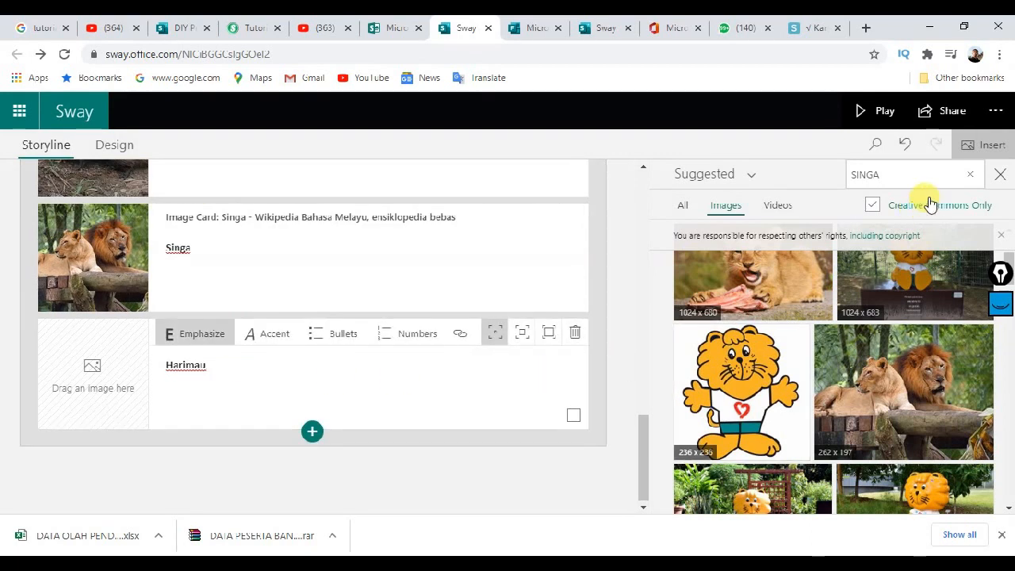
click(856, 179)
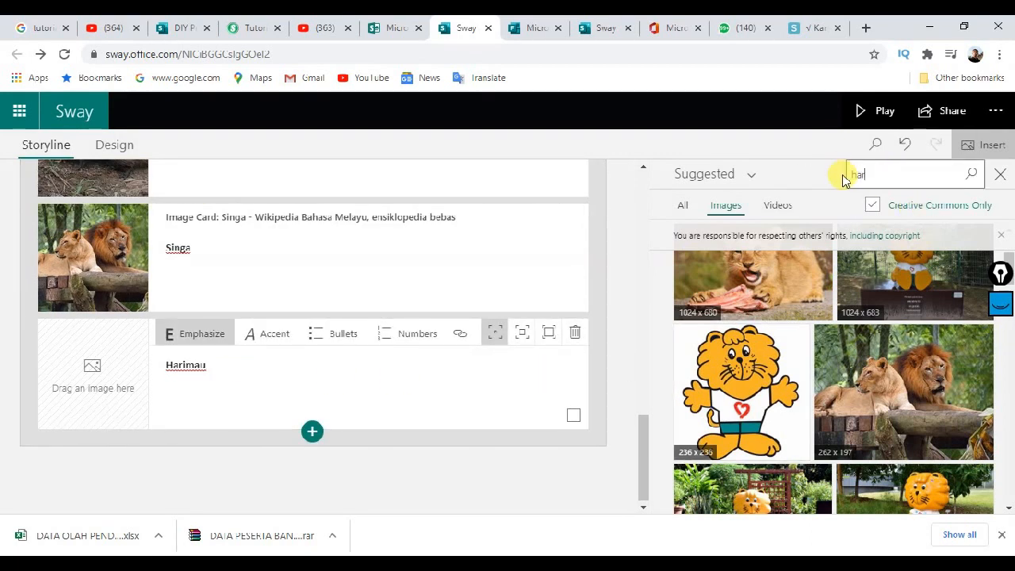
text(harimau)
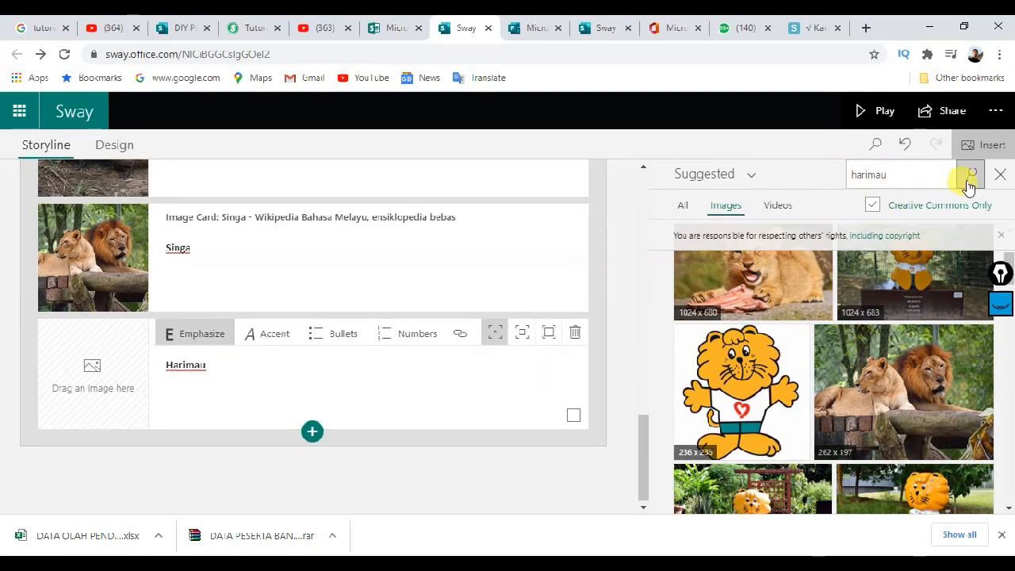
click(968, 176)
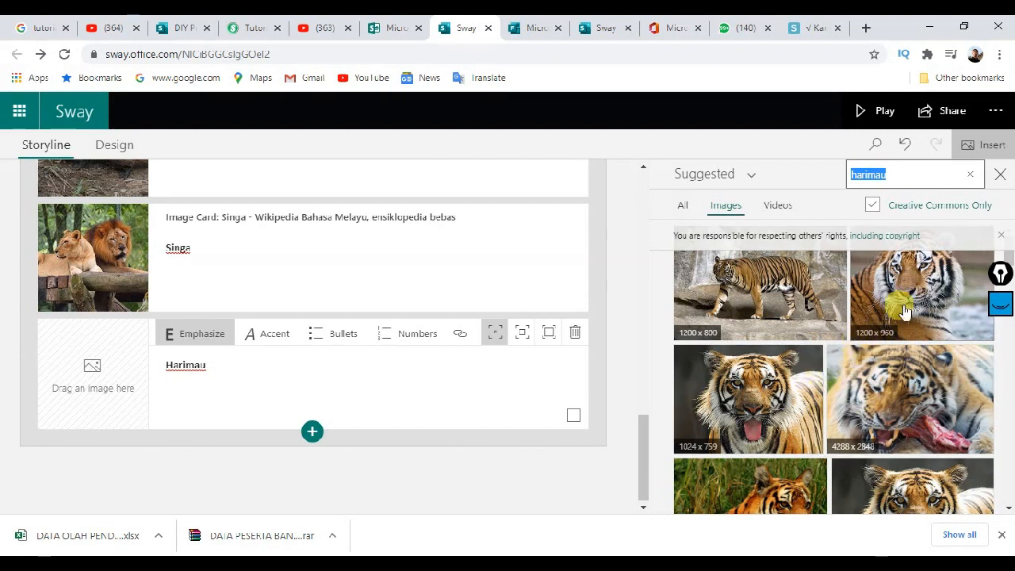
drag(905, 311, 107, 390)
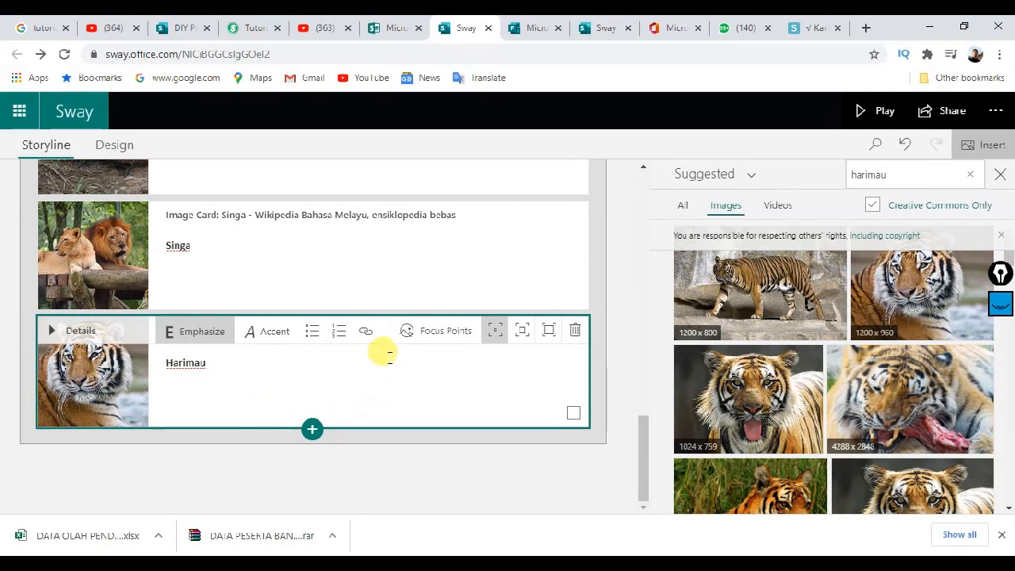
scroll(388, 355, up, 1)
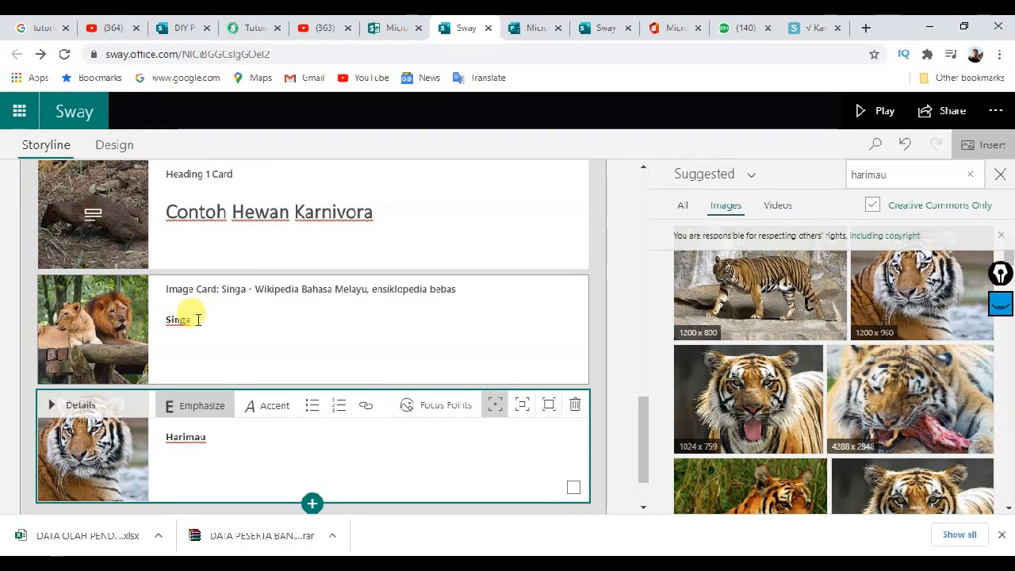
Step: Add an empty text card below the Singa card
click(240, 296)
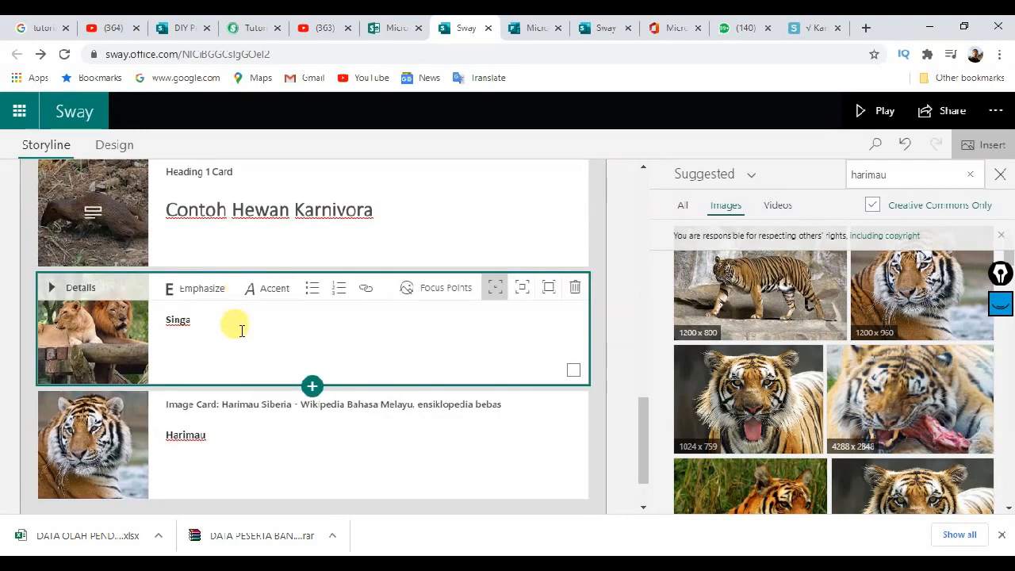
click(785, 29)
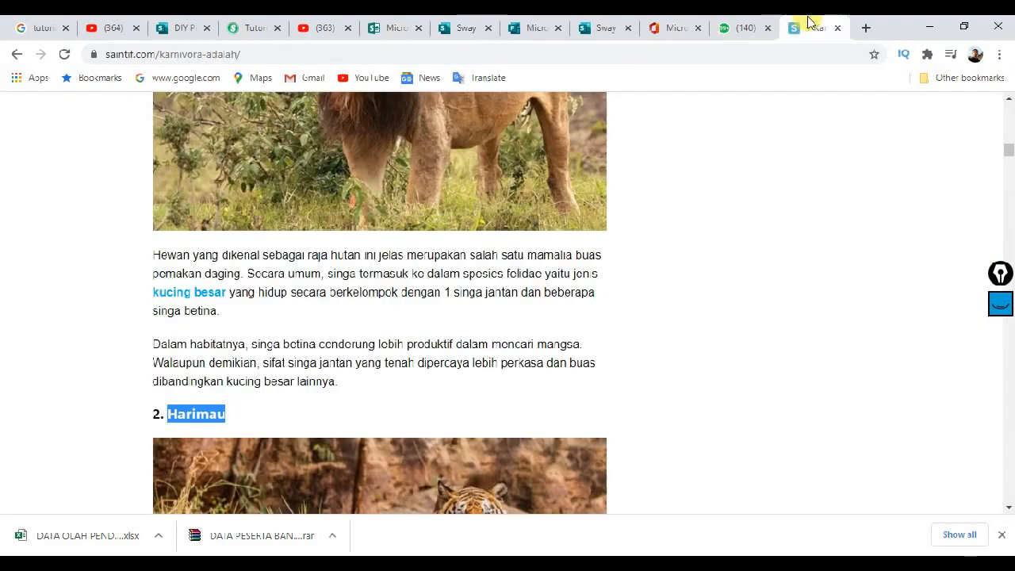
scroll(335, 288, up, 2)
scroll(335, 290, down, 2)
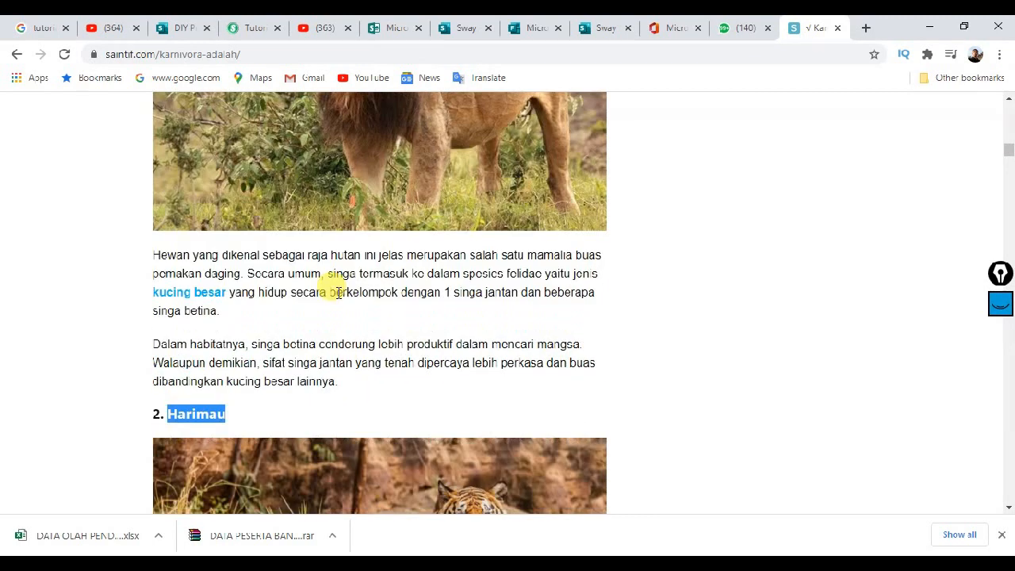
click(437, 25)
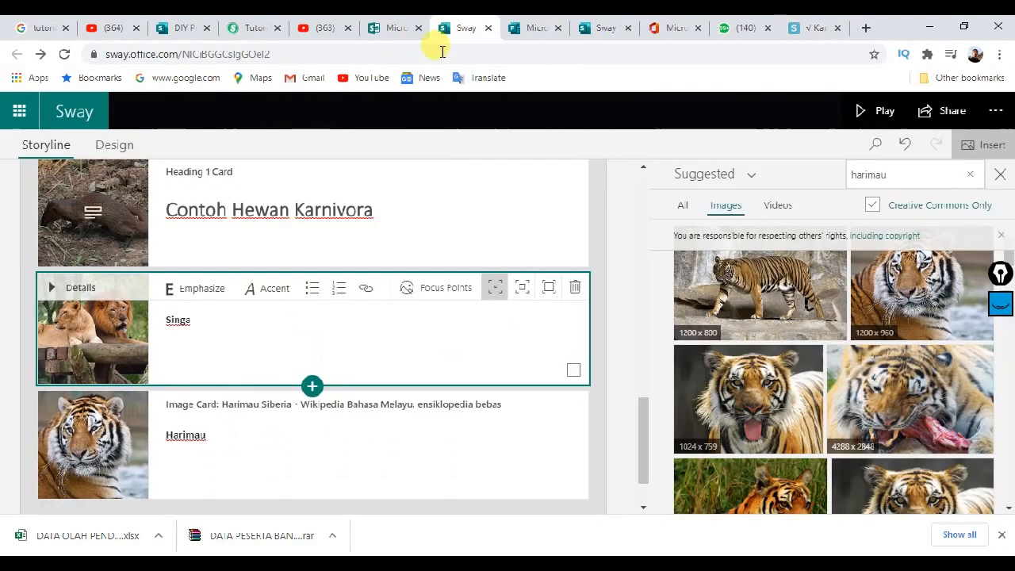
click(317, 386)
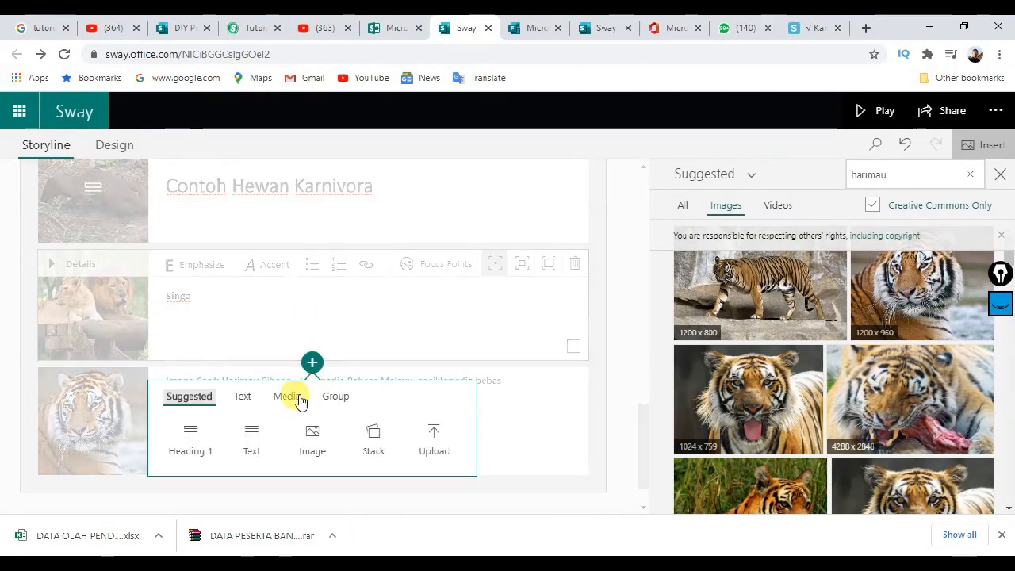
click(251, 437)
Step: Paste the article's two lion paragraphs into the empty text card
click(809, 30)
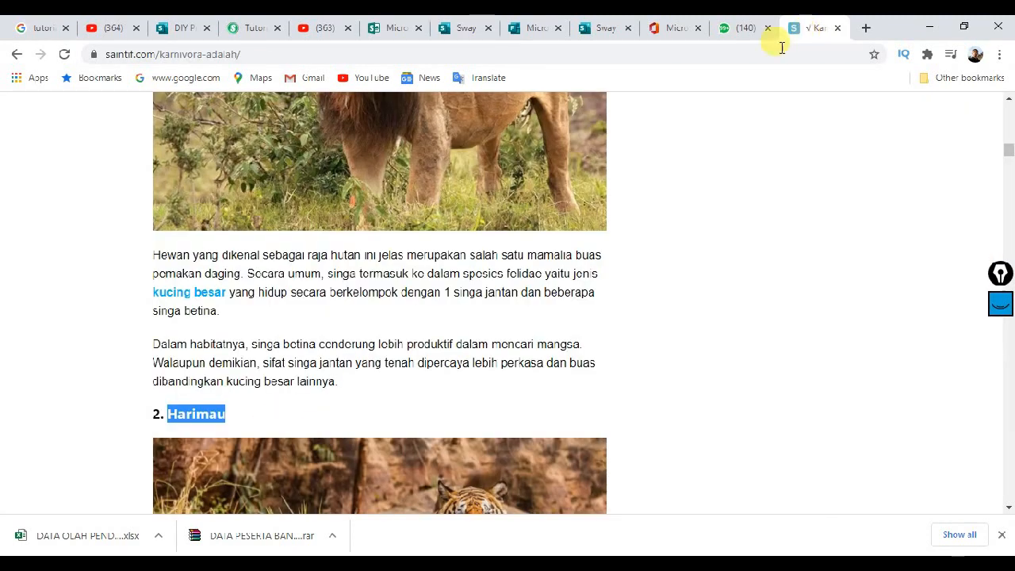
drag(153, 259, 353, 392)
key(ctrl+c)
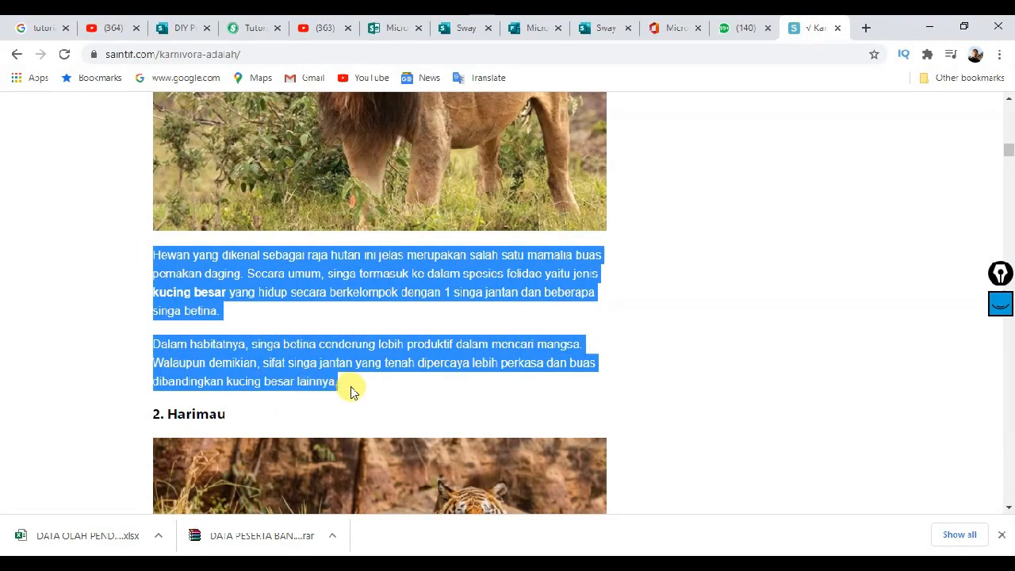
click(457, 28)
click(295, 376)
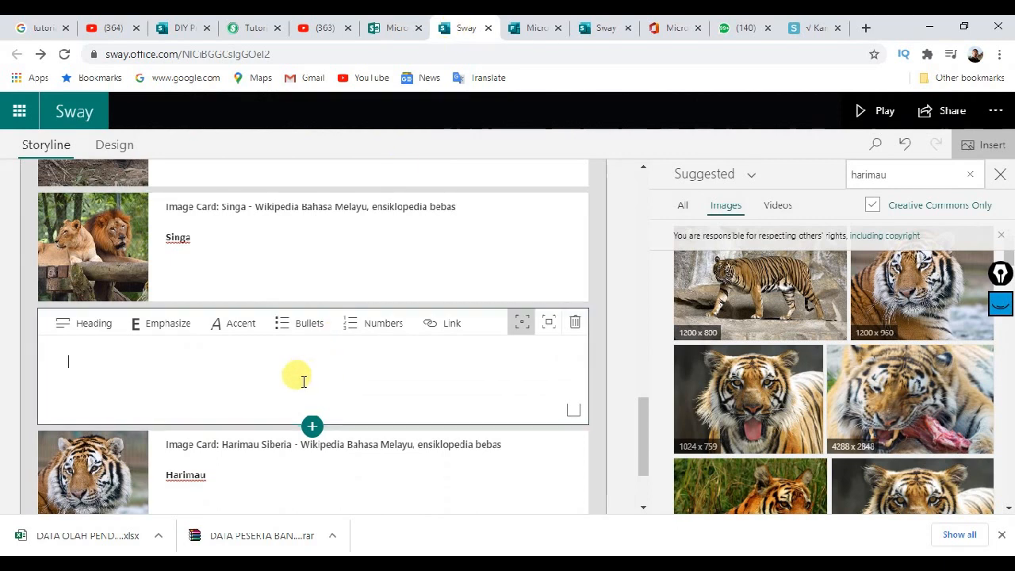
key(ctrl+v)
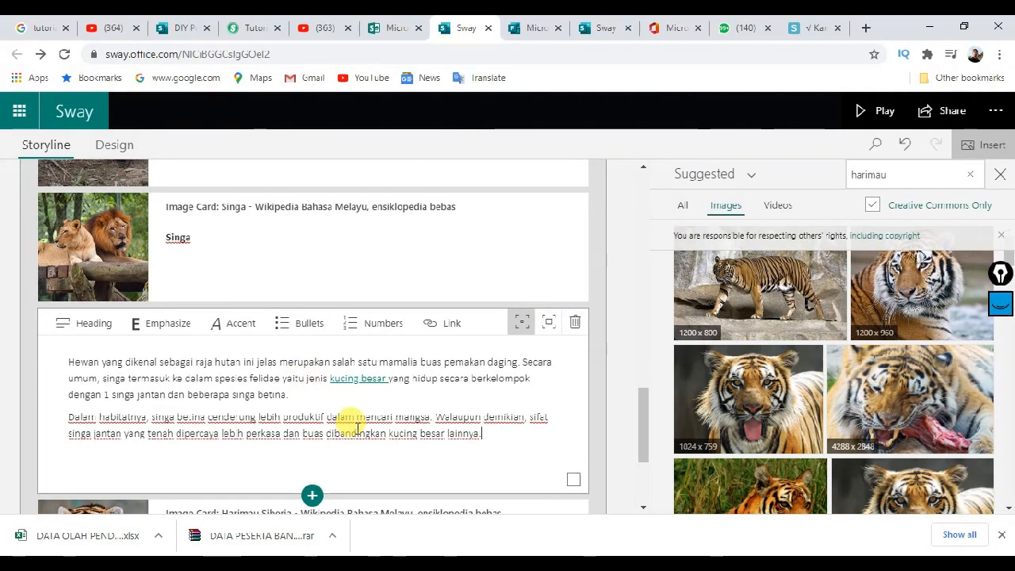
scroll(404, 392, down, 1)
scroll(420, 364, up, 1)
Step: Group the Singa image card with the lion text card
click(471, 276)
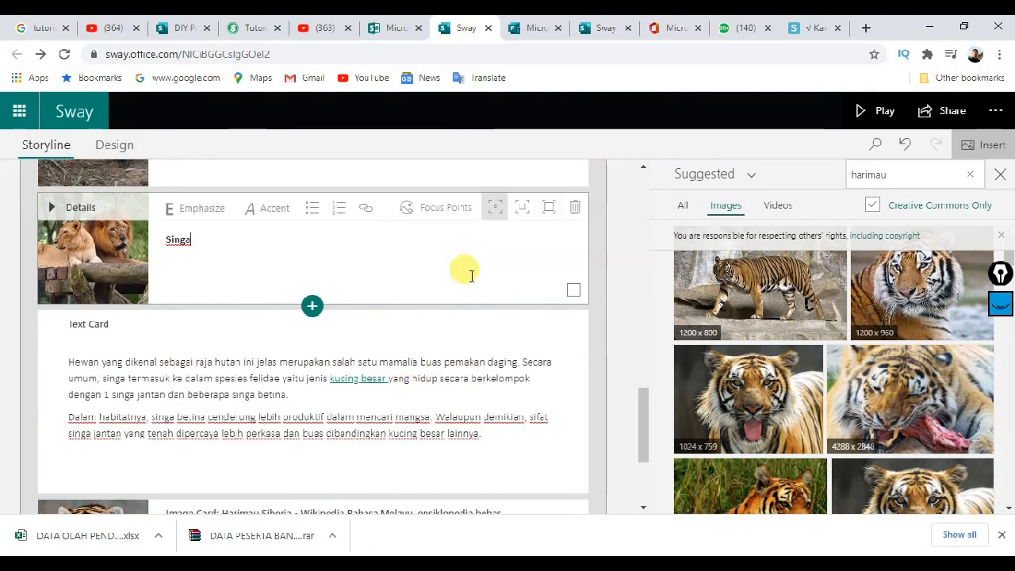
click(573, 290)
scroll(571, 419, down, 2)
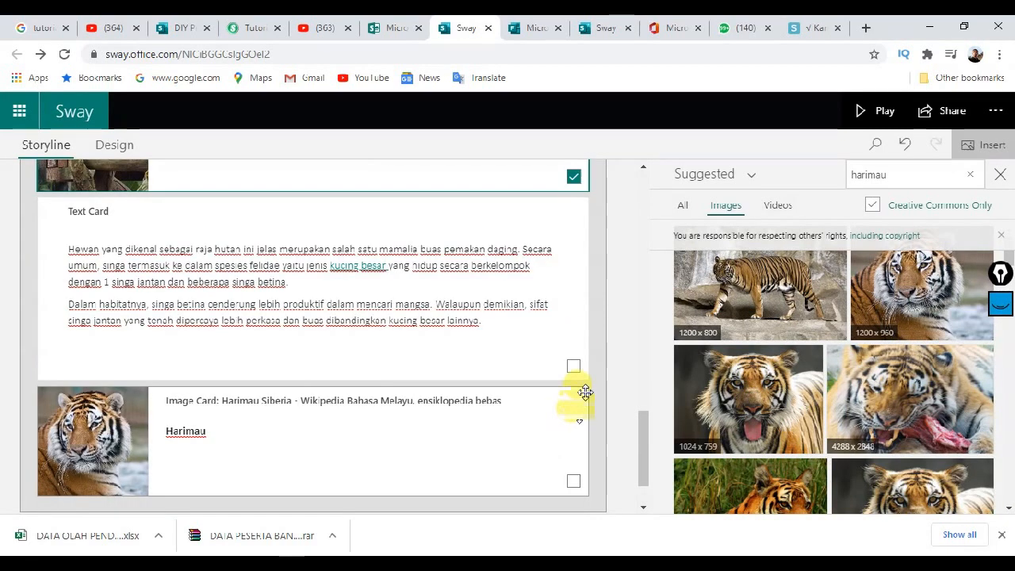
click(574, 368)
scroll(577, 369, up, 2)
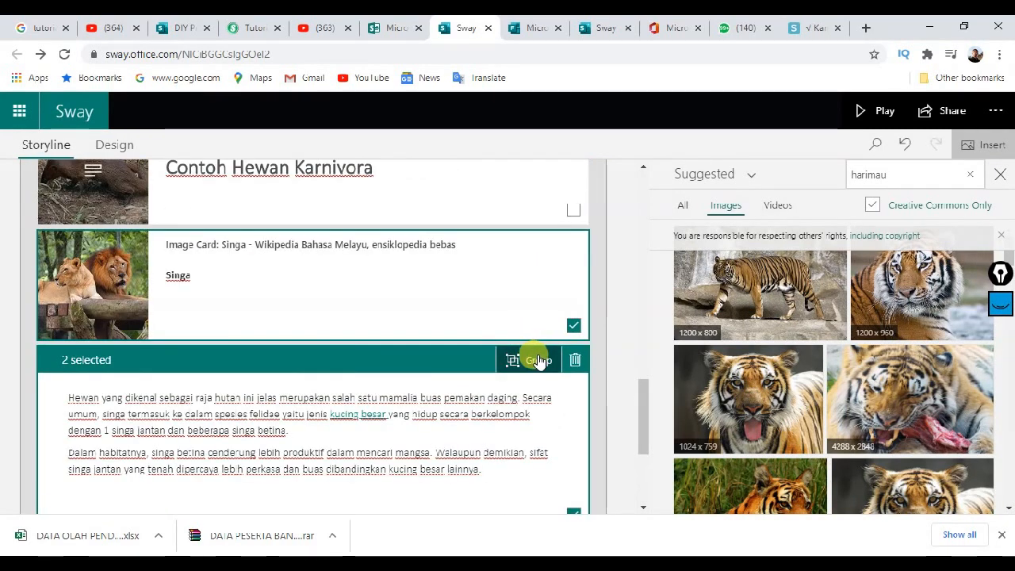
click(537, 358)
scroll(553, 332, down, 3)
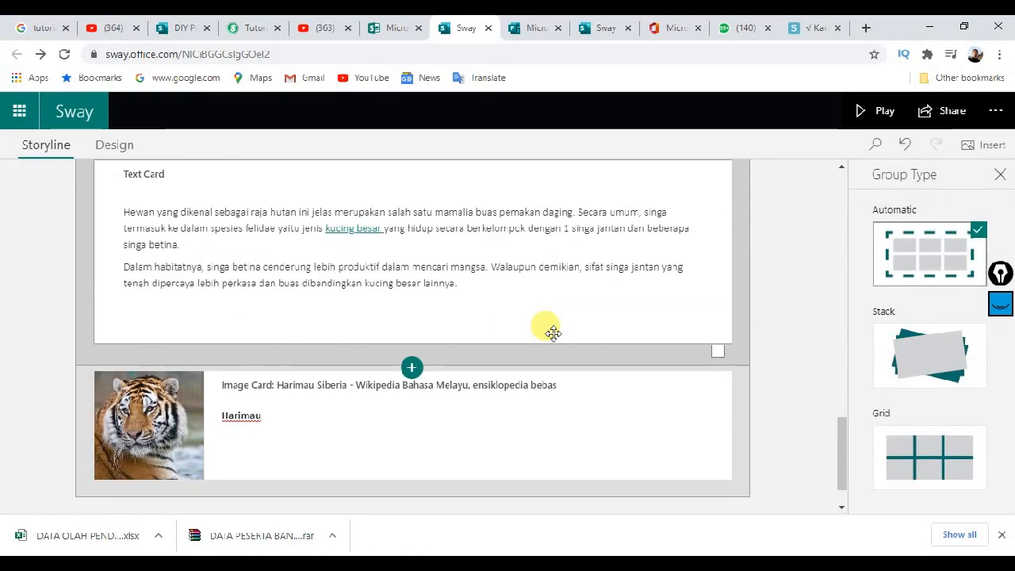
Step: Add a text card below the Harimau card holding the article's two tiger paragraphs
click(408, 389)
click(496, 426)
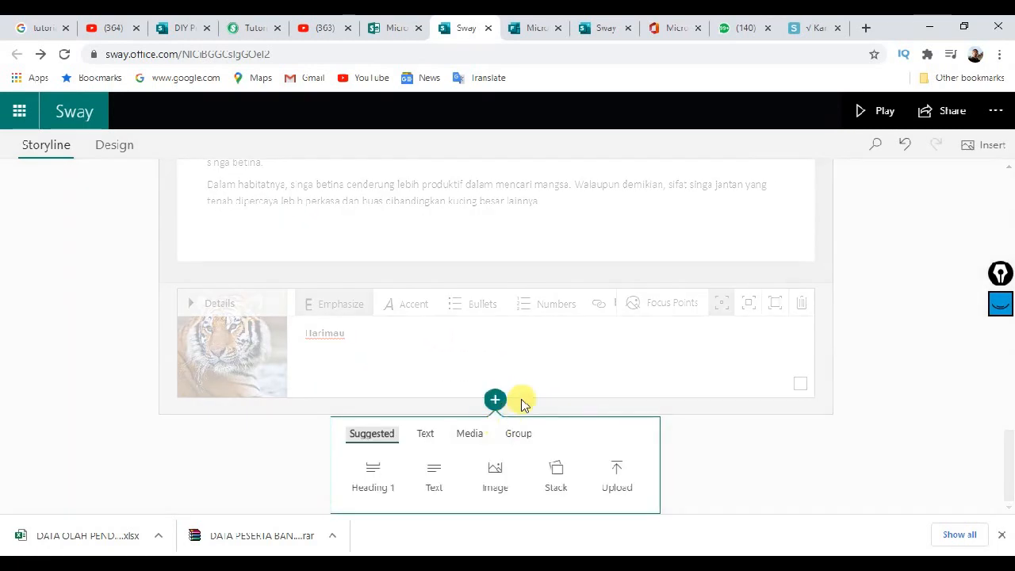
click(447, 462)
click(801, 28)
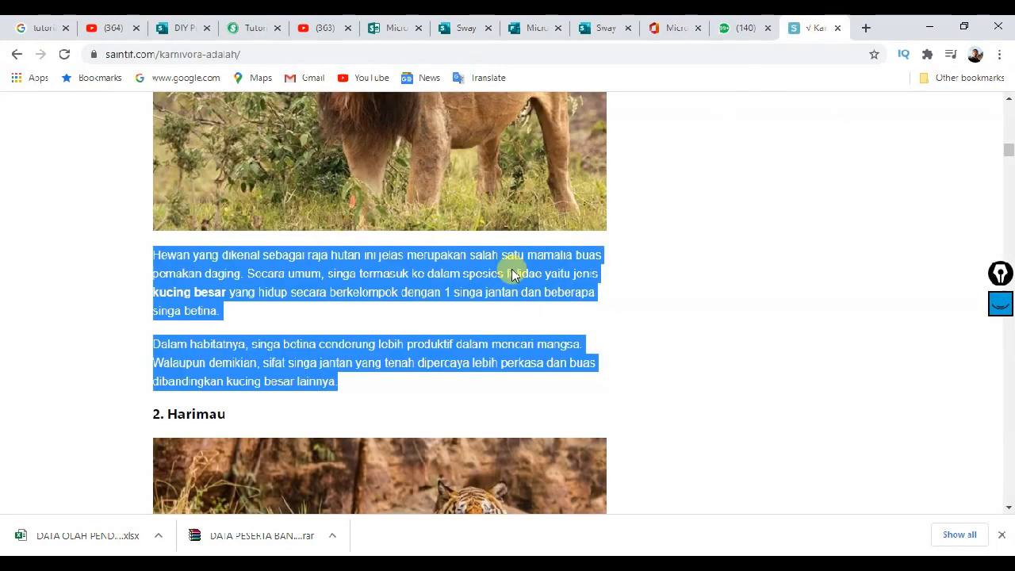
scroll(351, 301, down, 6)
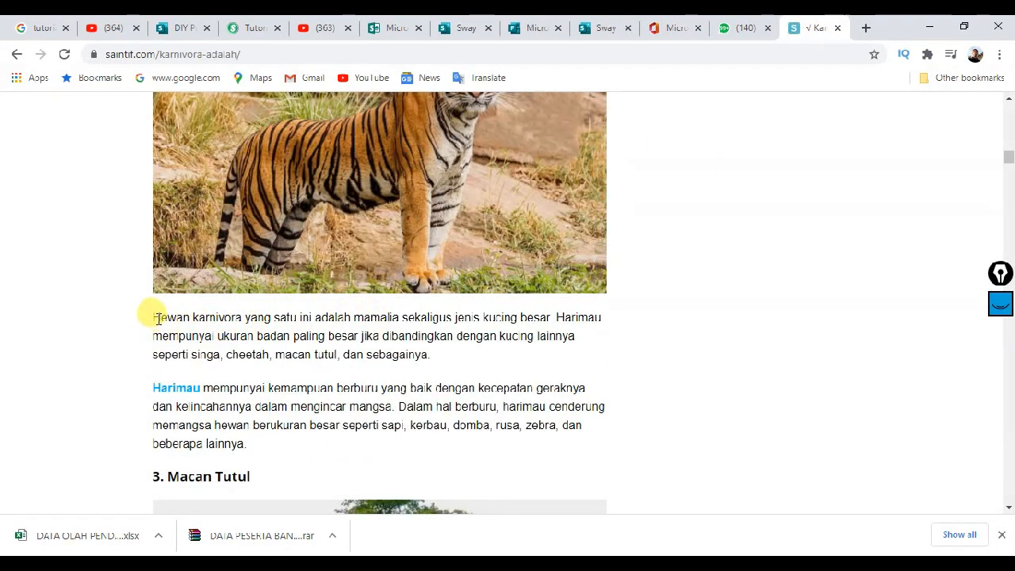
drag(157, 318, 272, 446)
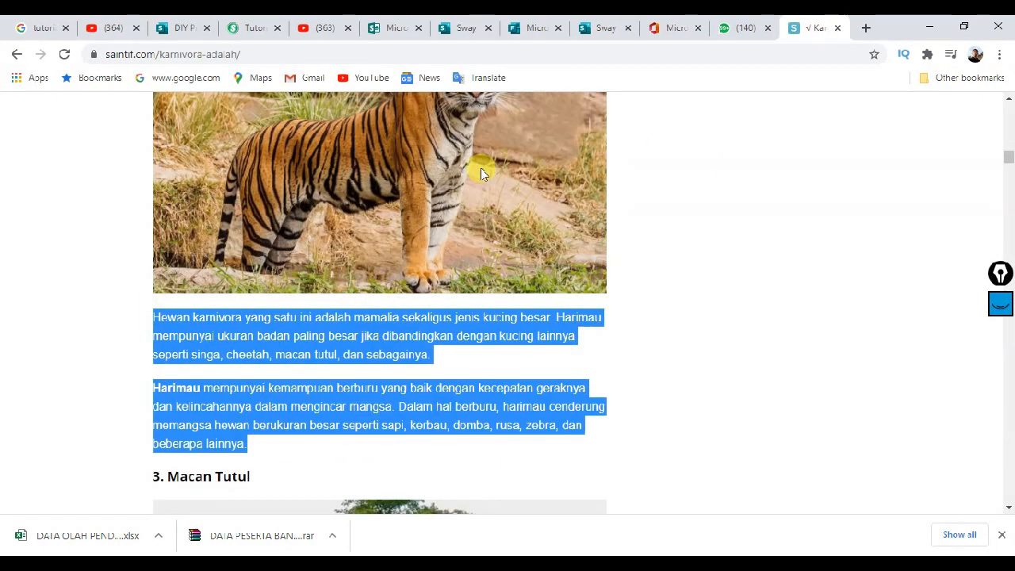
click(463, 30)
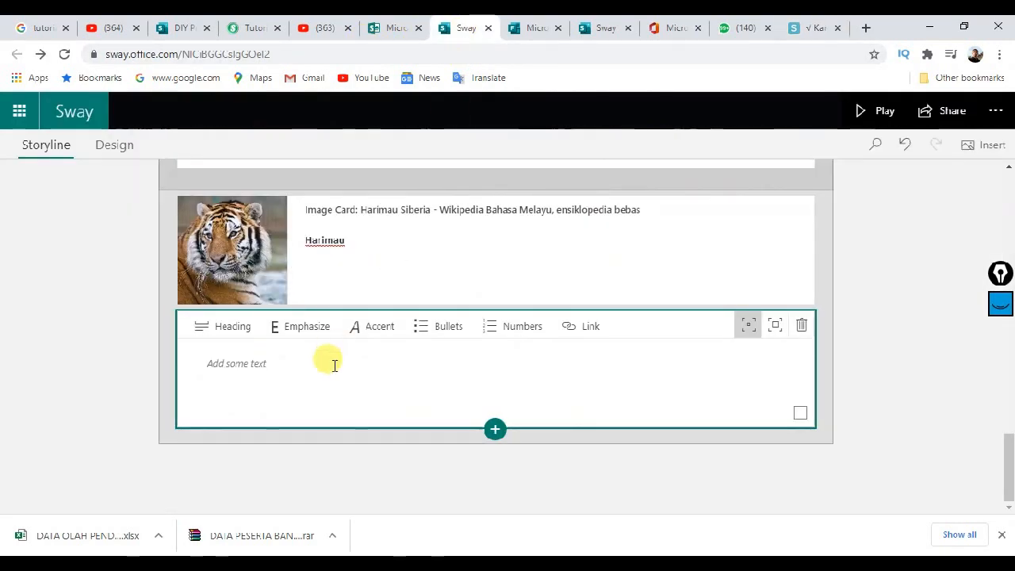
click(331, 370)
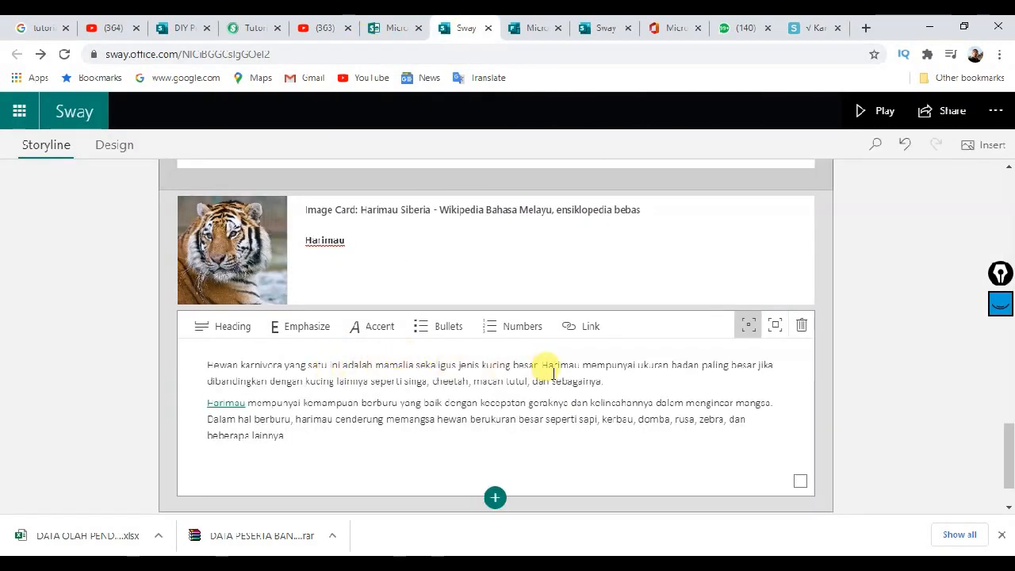
scroll(724, 347, up, 1)
scroll(781, 372, down, 1)
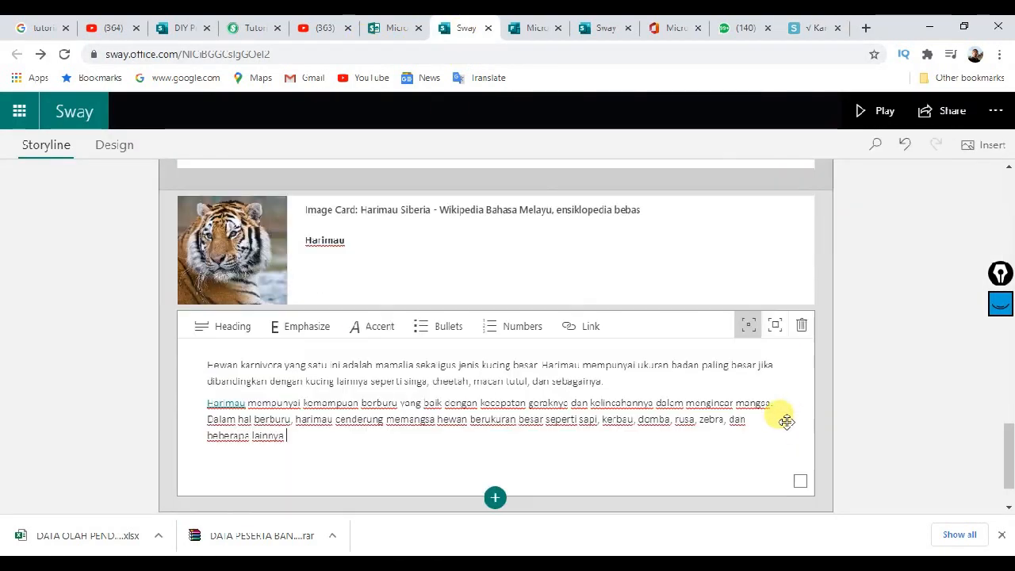
Step: Group the Harimau text card with the tiger image card
click(799, 481)
click(799, 313)
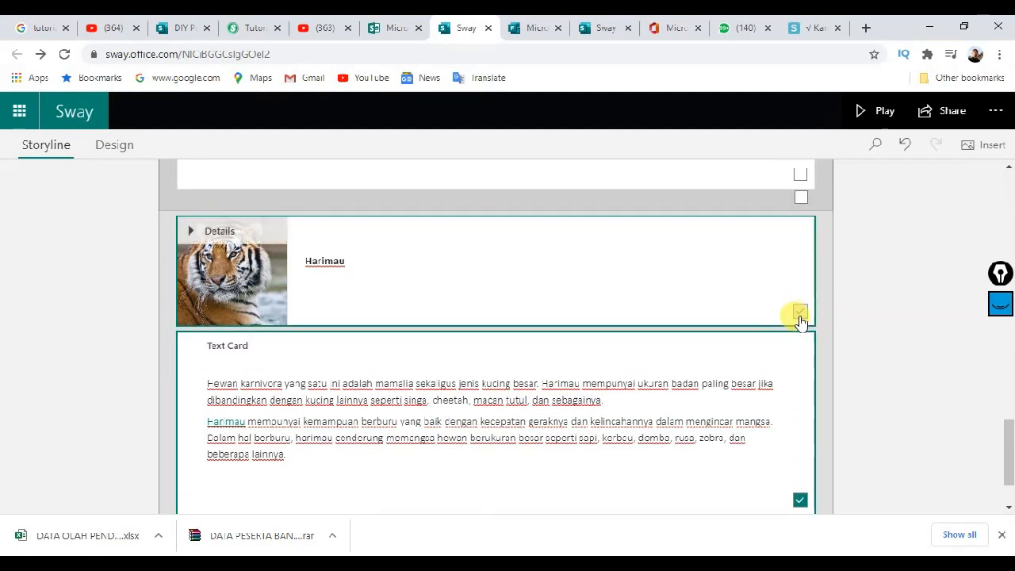
click(750, 235)
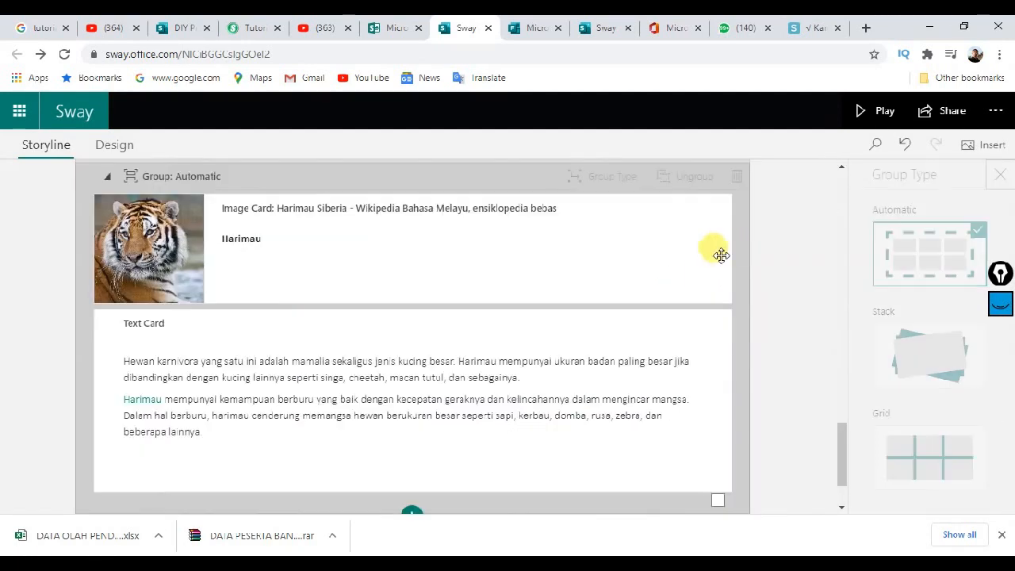
scroll(544, 302, up, 4)
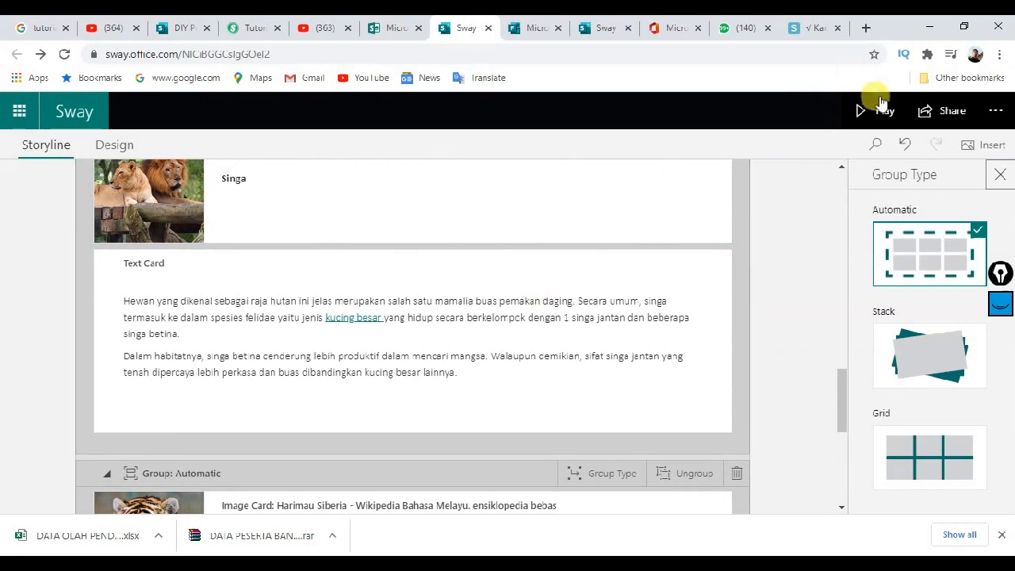
Step: Play the KARNIVORA Sway and scroll through every section, including the Singa and Harimau examples
click(880, 108)
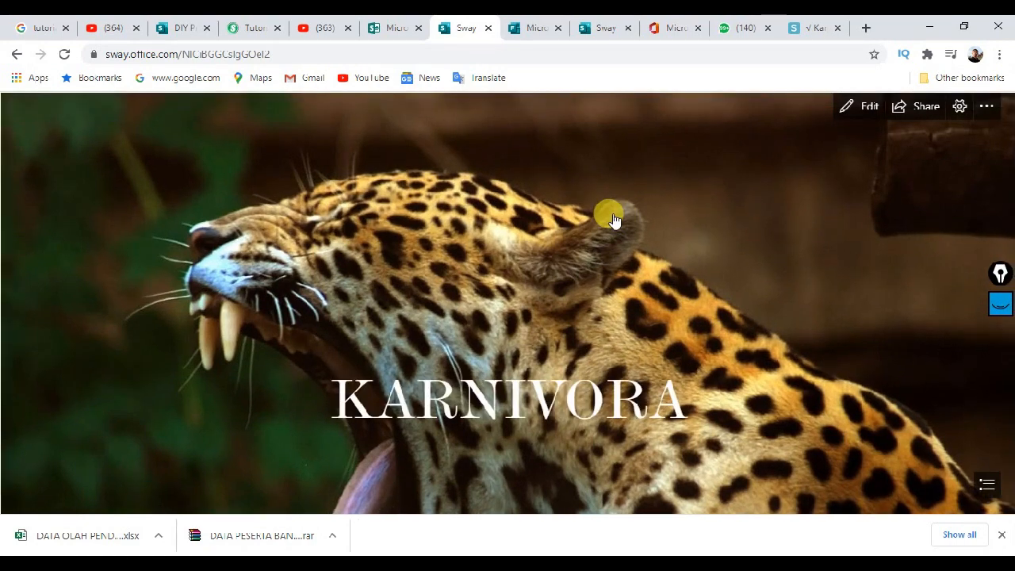
scroll(612, 222, down, 5)
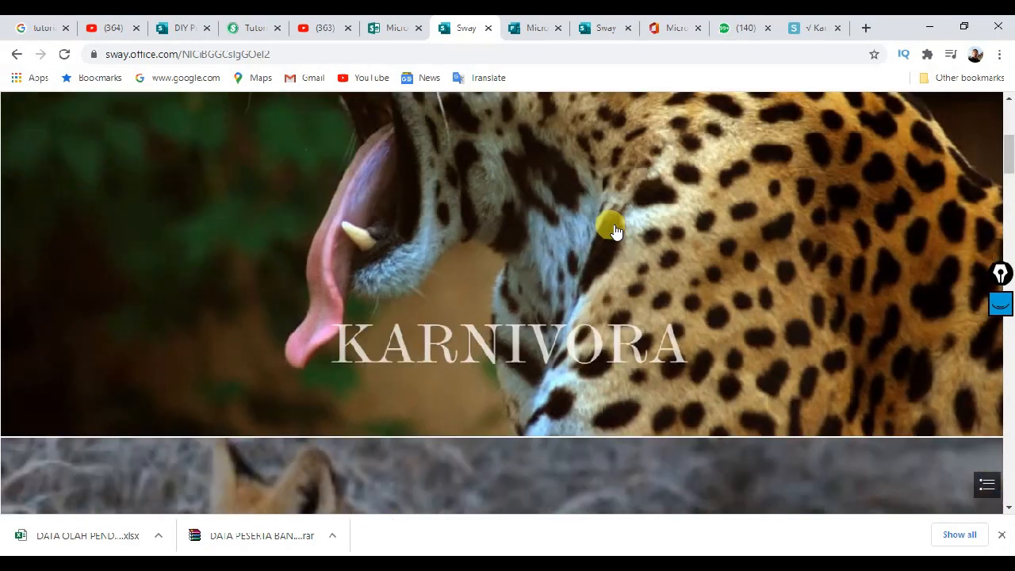
scroll(614, 230, up, 5)
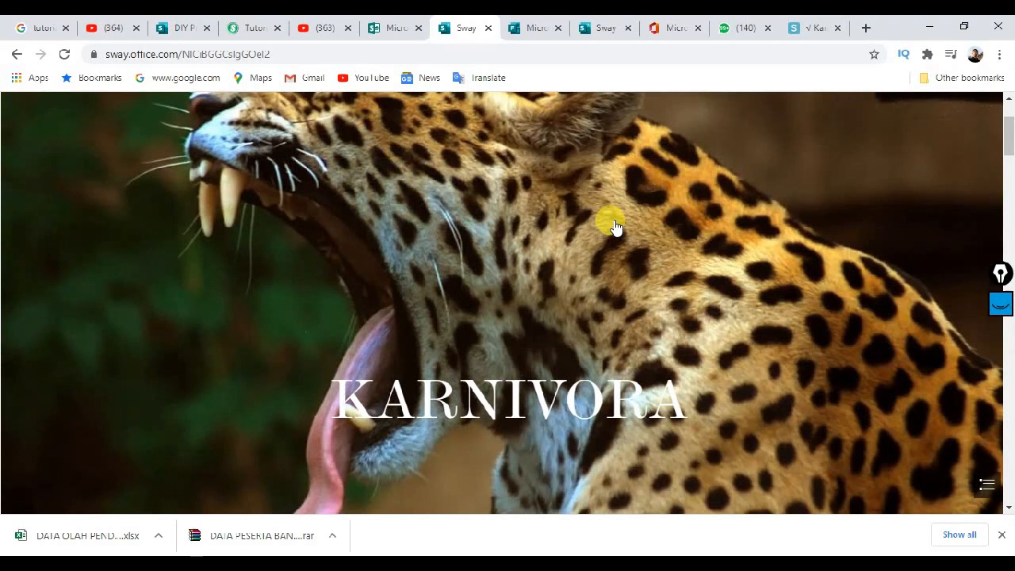
scroll(614, 227, down, 8)
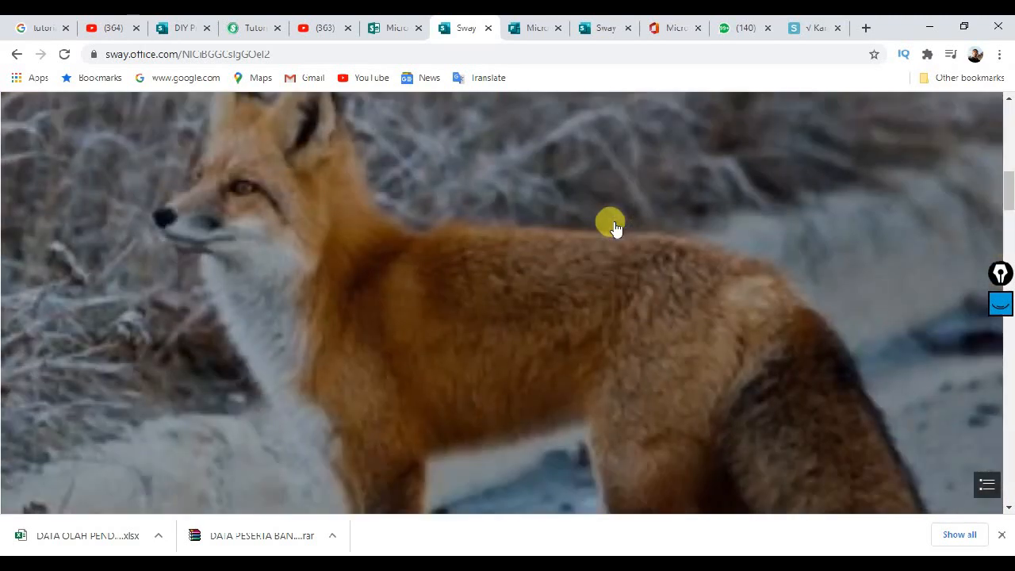
scroll(615, 227, down, 2)
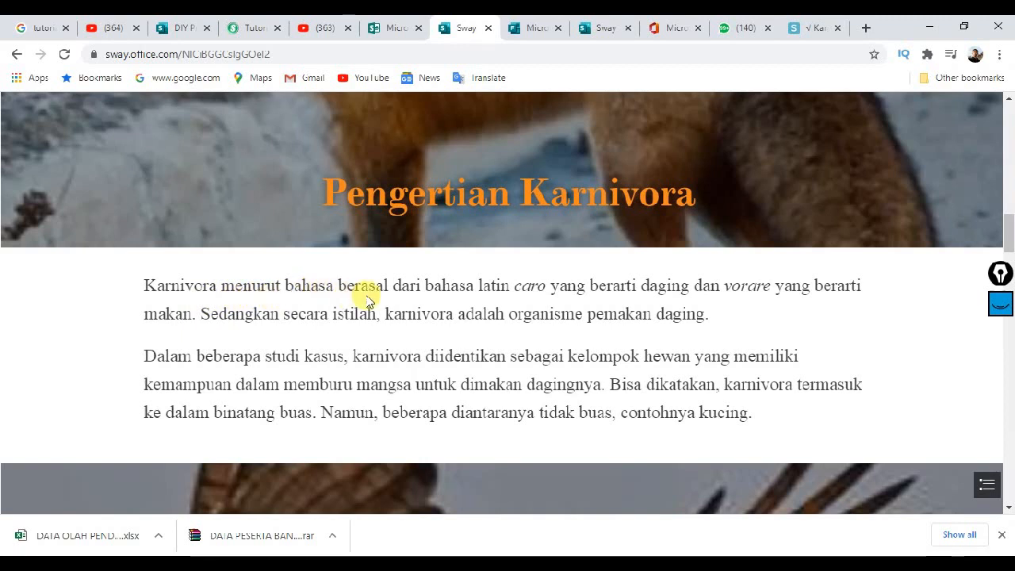
scroll(560, 300, down, 5)
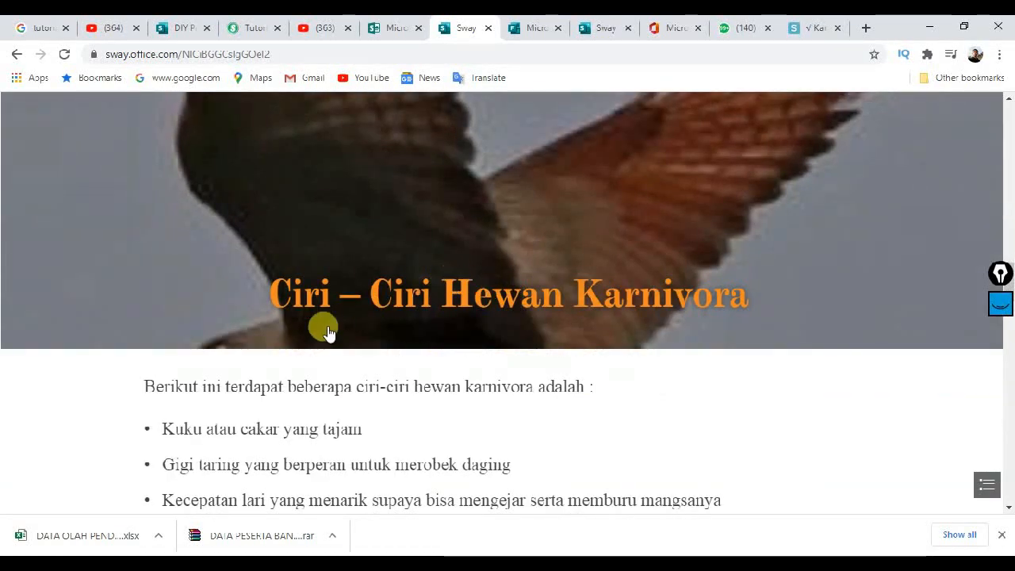
scroll(324, 325, down, 2)
scroll(332, 283, down, 5)
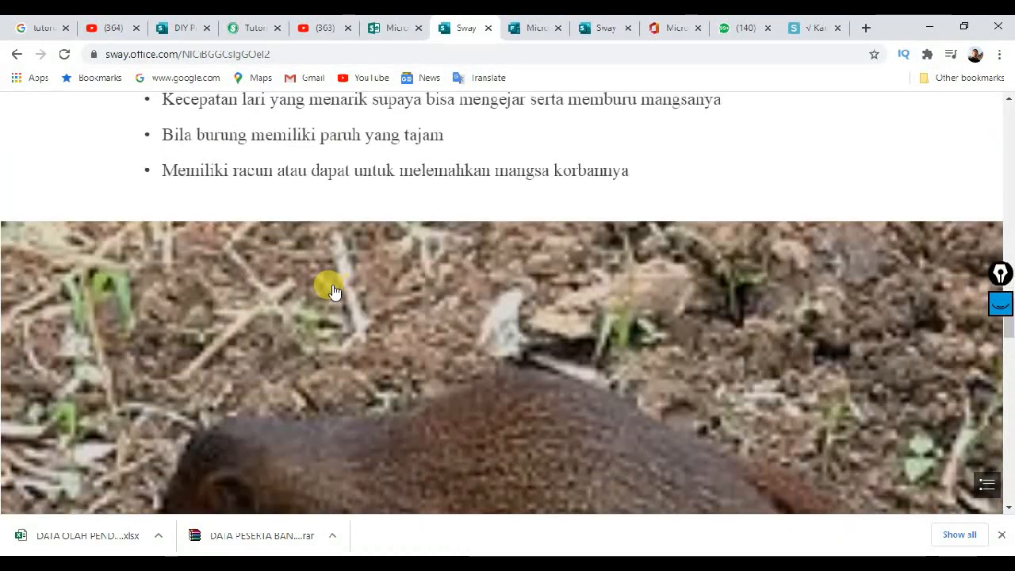
scroll(582, 299, down, 5)
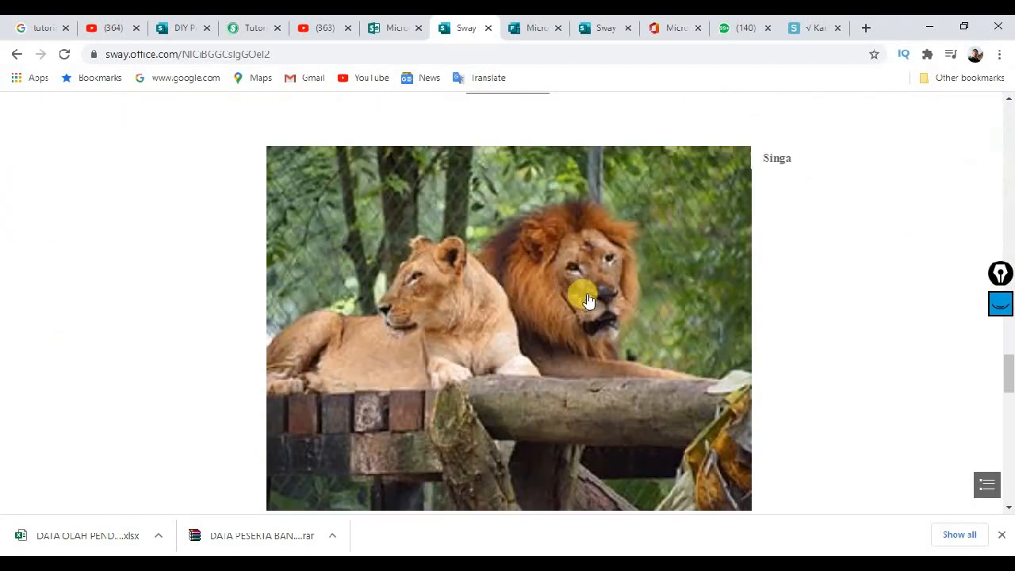
scroll(507, 269, up, 2)
scroll(745, 229, down, 1)
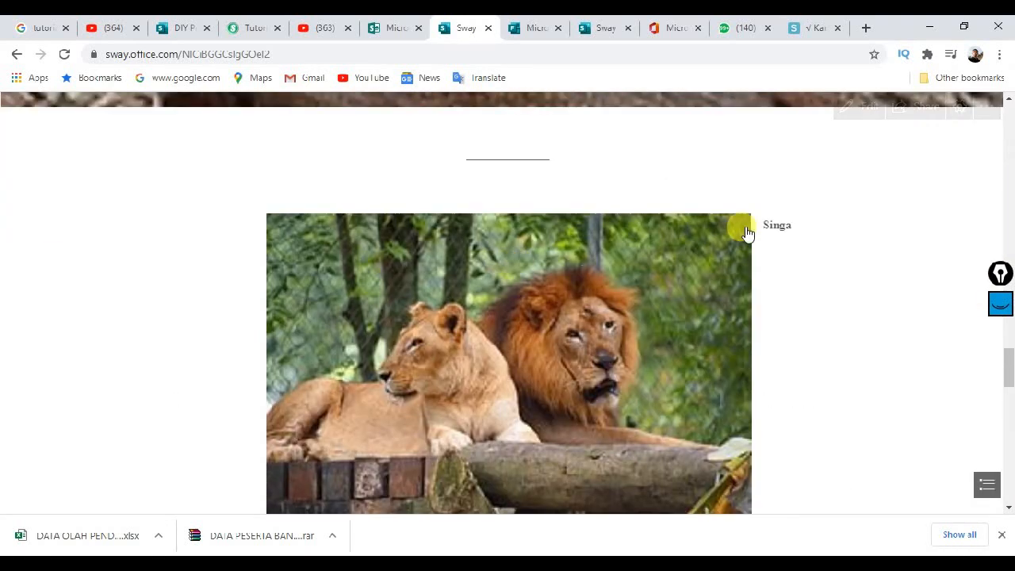
scroll(719, 248, down, 2)
scroll(719, 248, down, 1)
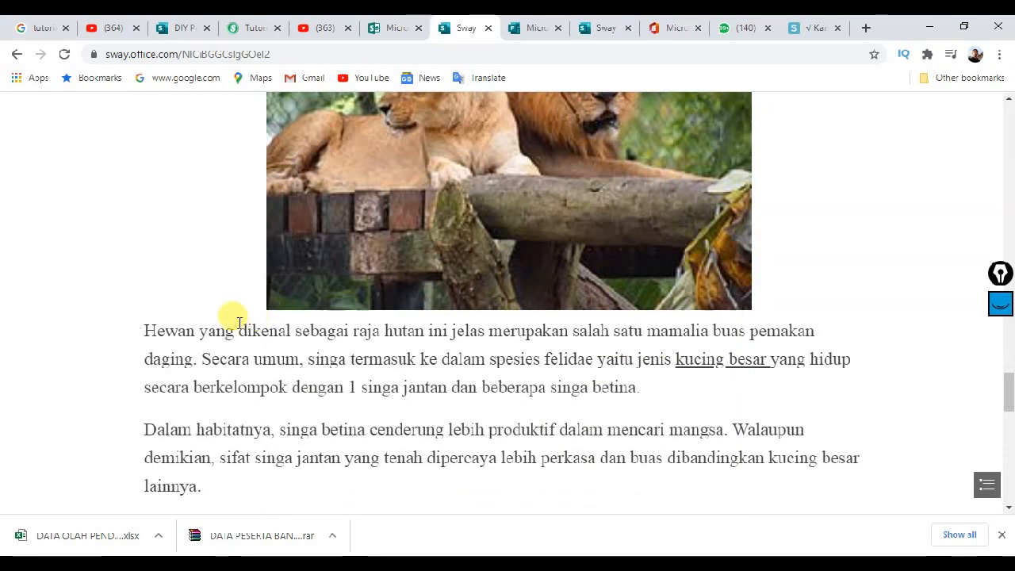
scroll(507, 313, down, 5)
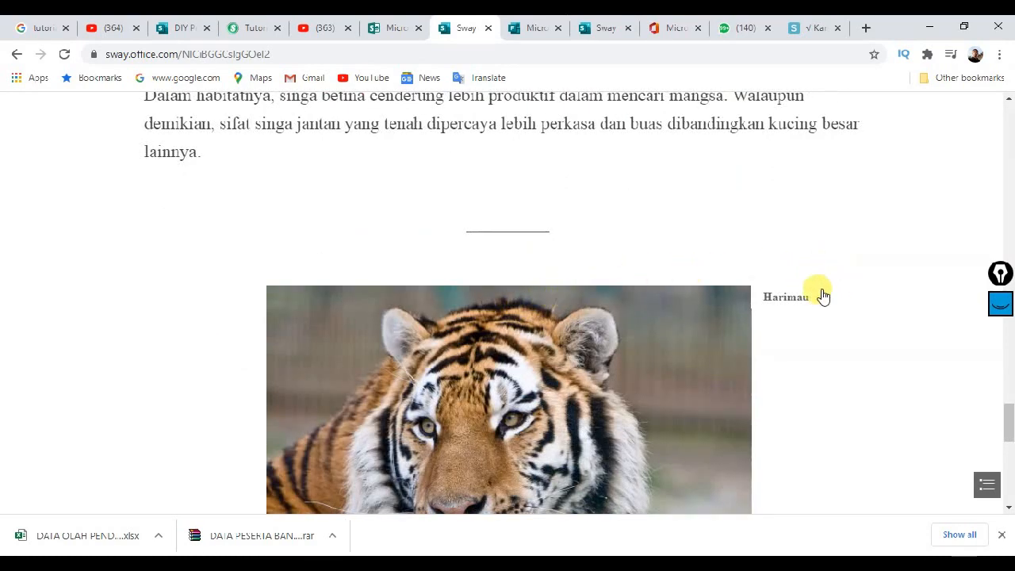
scroll(749, 279, down, 4)
scroll(285, 294, down, 8)
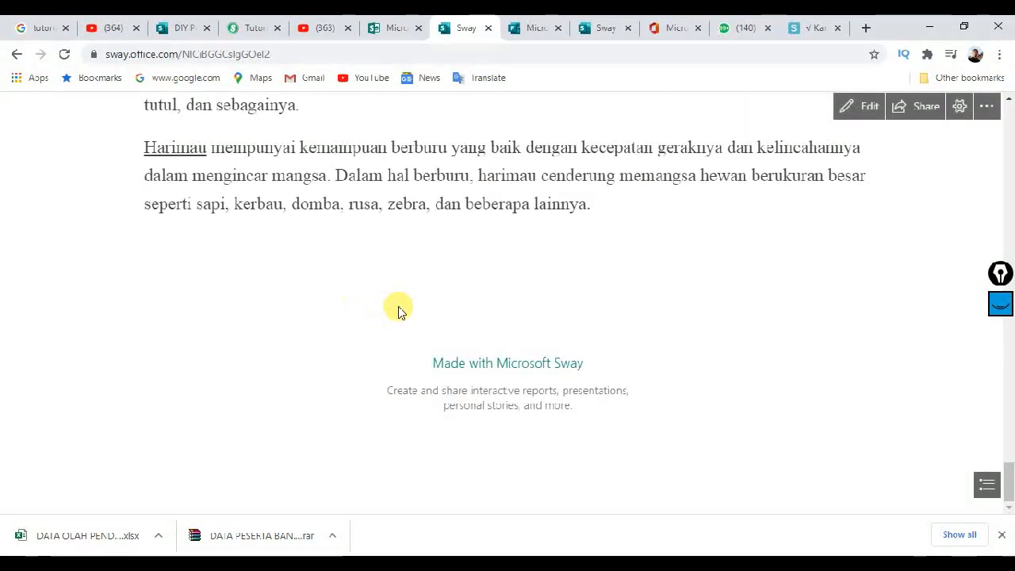
scroll(436, 291, up, 8)
scroll(793, 124, up, 1)
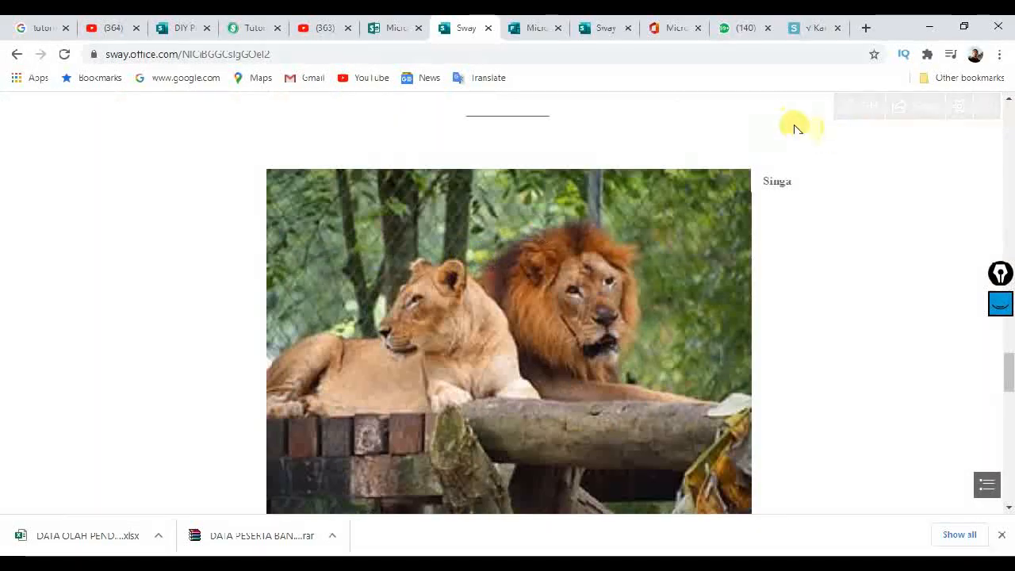
scroll(516, 250, up, 4)
scroll(515, 250, up, 3)
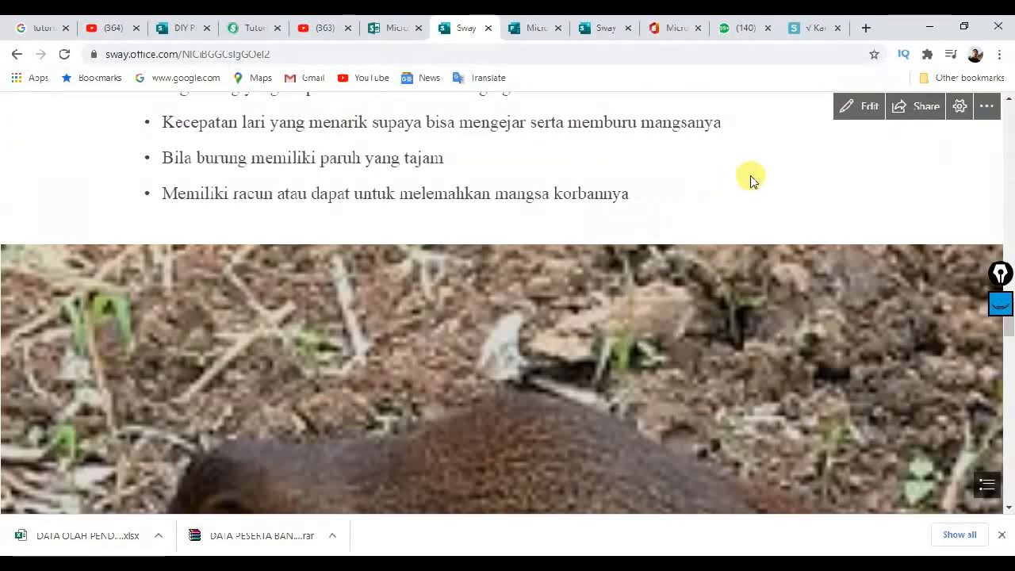
Step: Apply the second Styles thumbnail, giving dark sans-serif titles on white banners
click(856, 109)
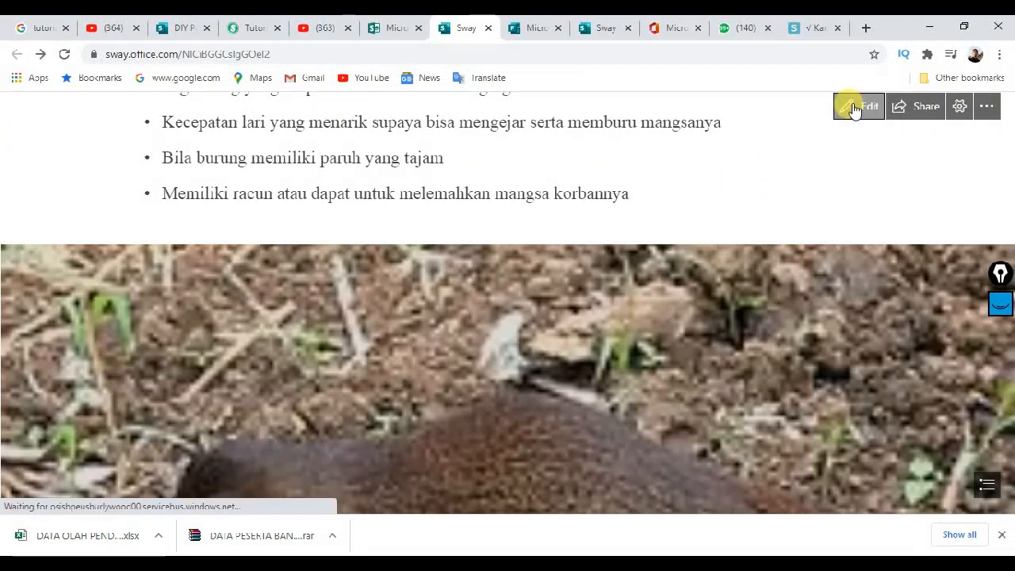
scroll(426, 285, up, 12)
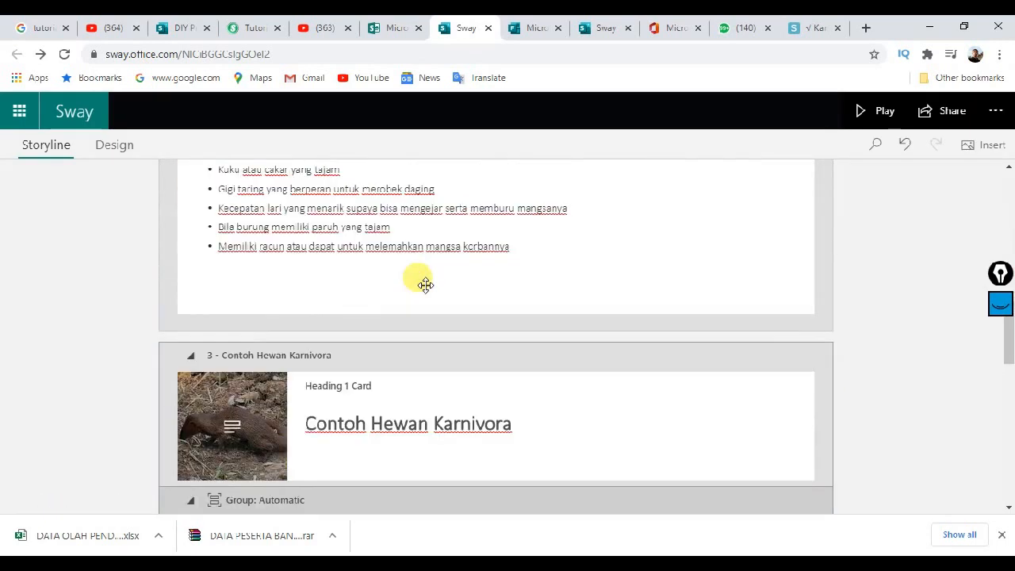
scroll(426, 285, up, 2)
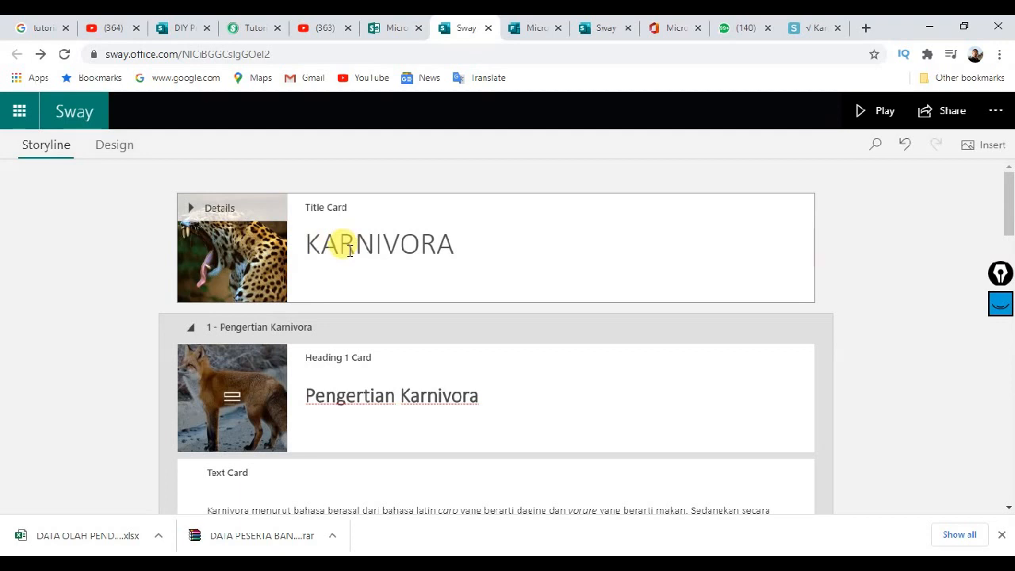
click(116, 146)
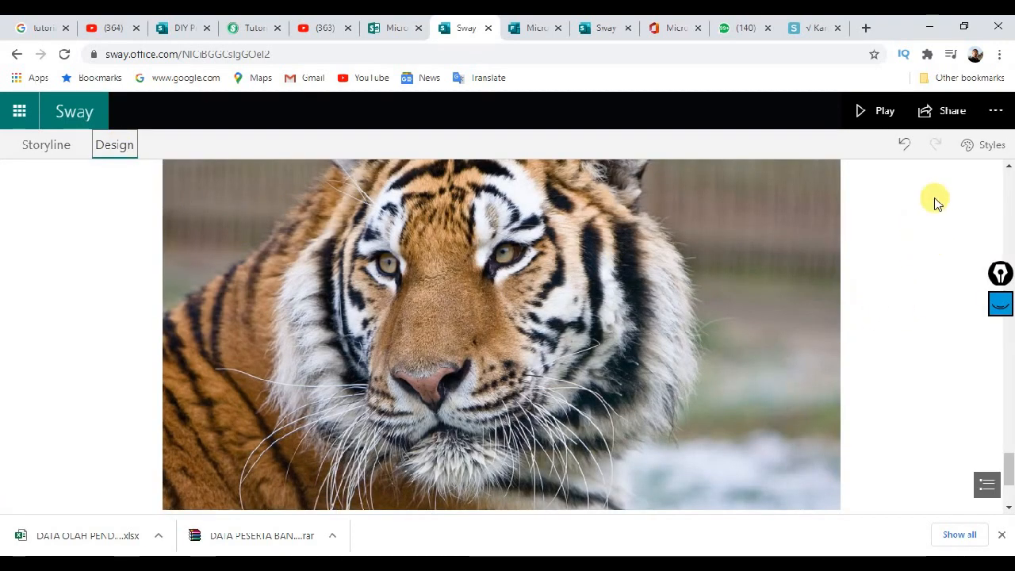
click(983, 144)
scroll(713, 353, down, 1)
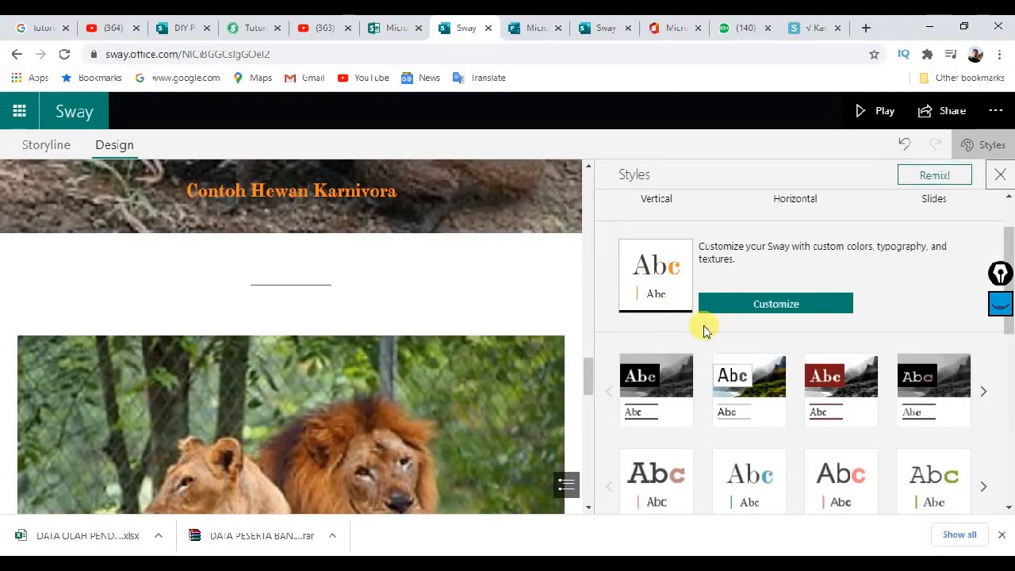
click(749, 379)
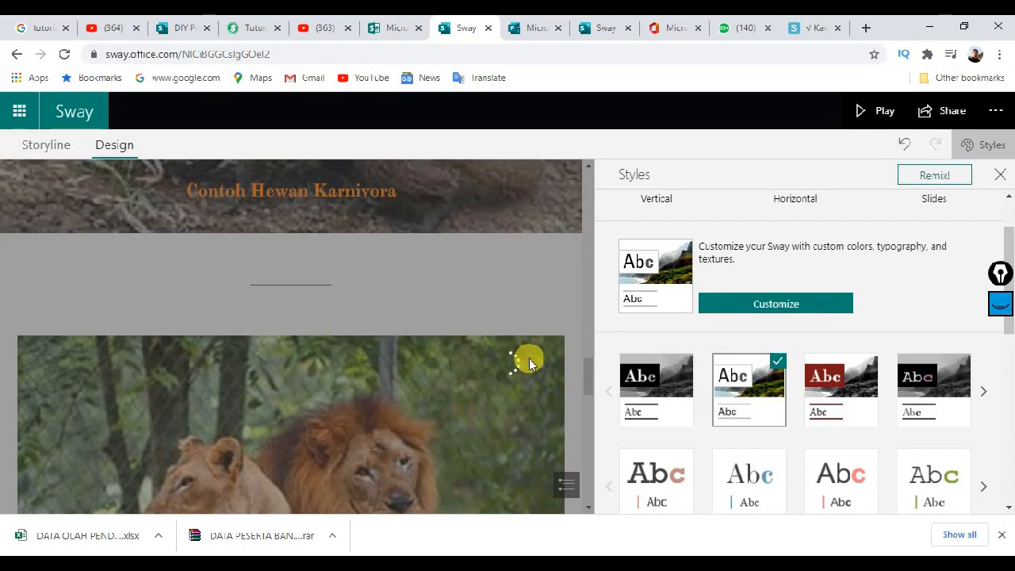
scroll(492, 358, up, 10)
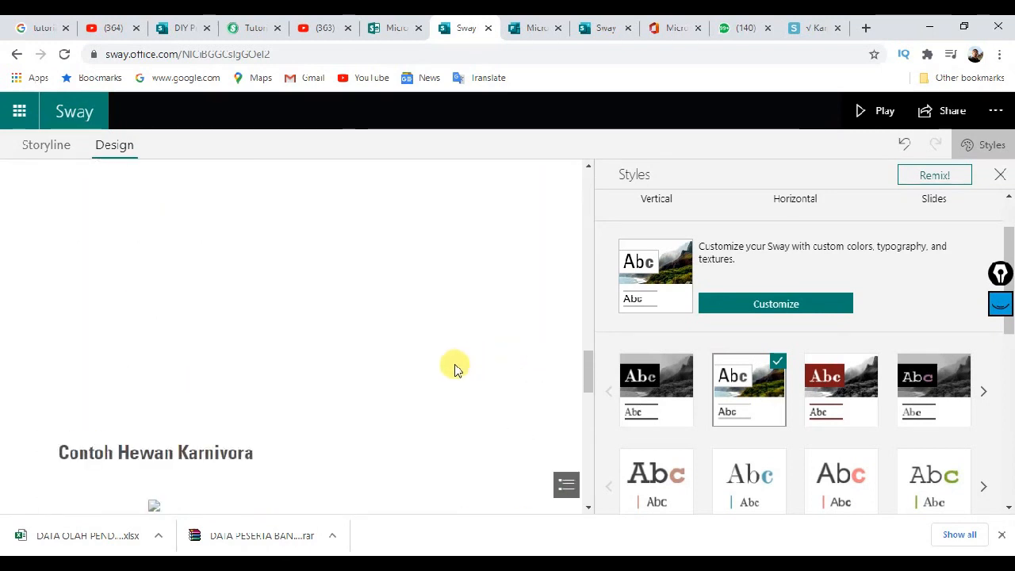
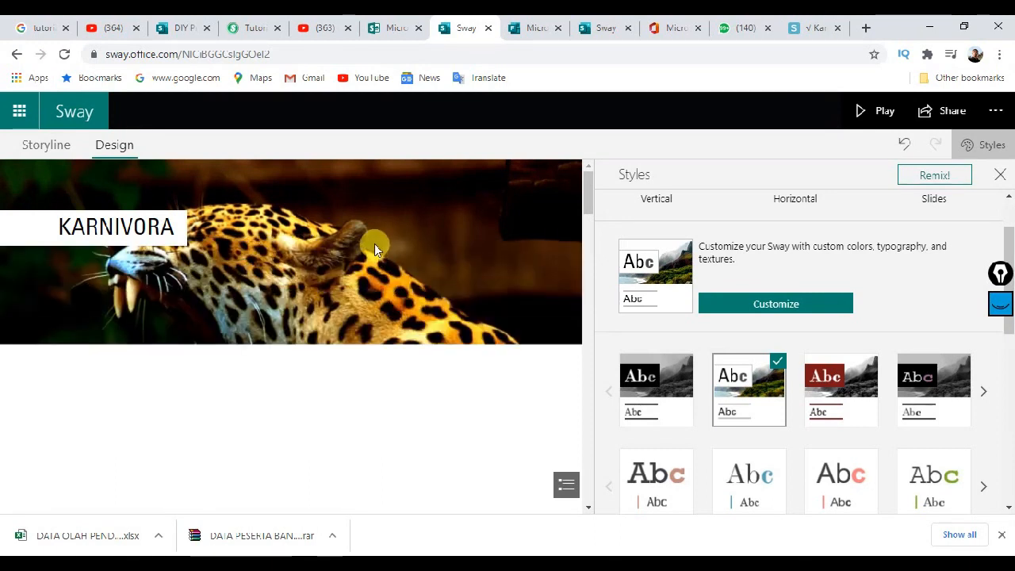
Step: Review the KARNIVORA cards in the Design preview, then play the Sway full-screen
scroll(376, 256, down, 3)
scroll(374, 254, down, 3)
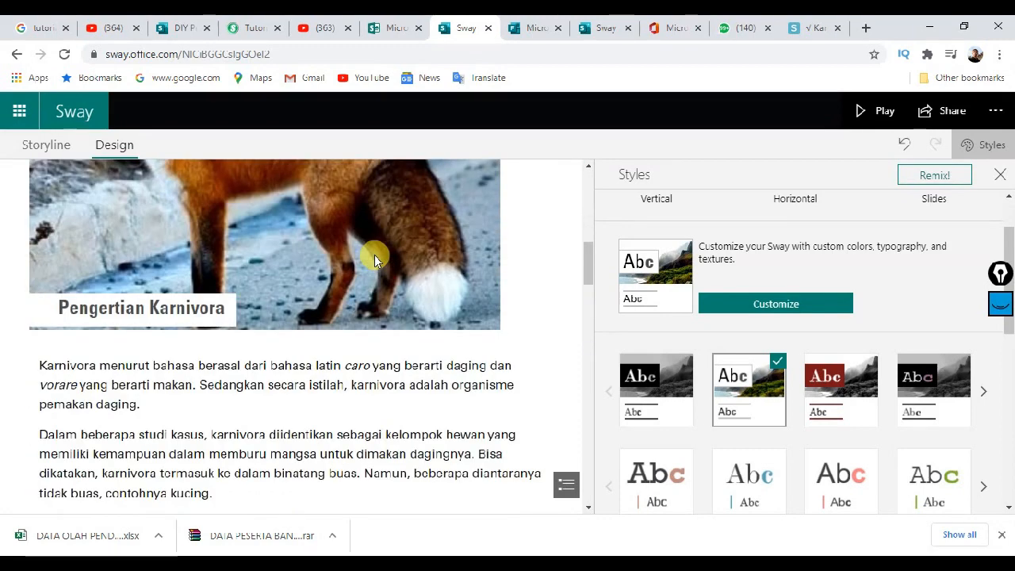
scroll(374, 254, up, 6)
scroll(373, 255, down, 8)
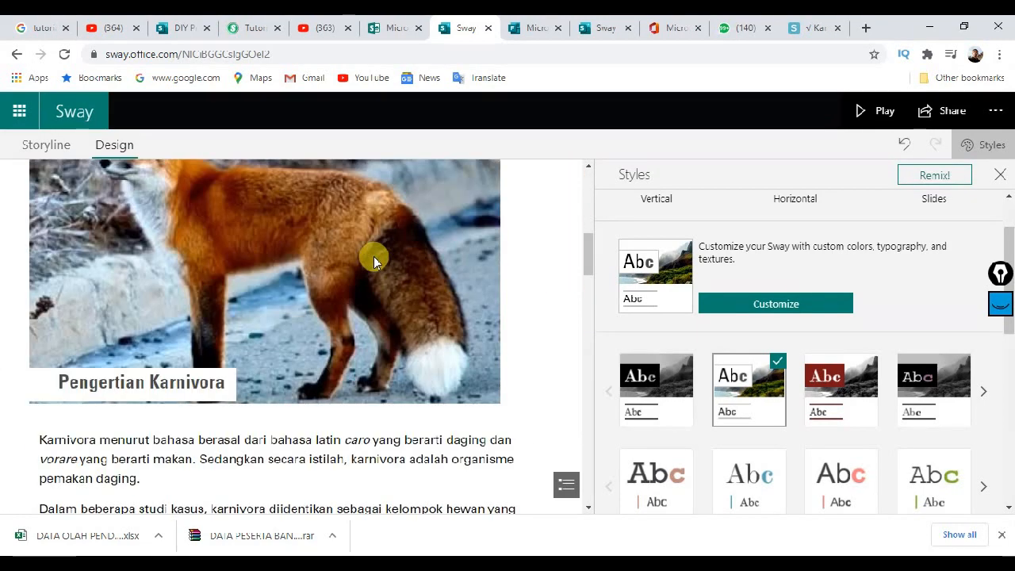
scroll(374, 260, down, 3)
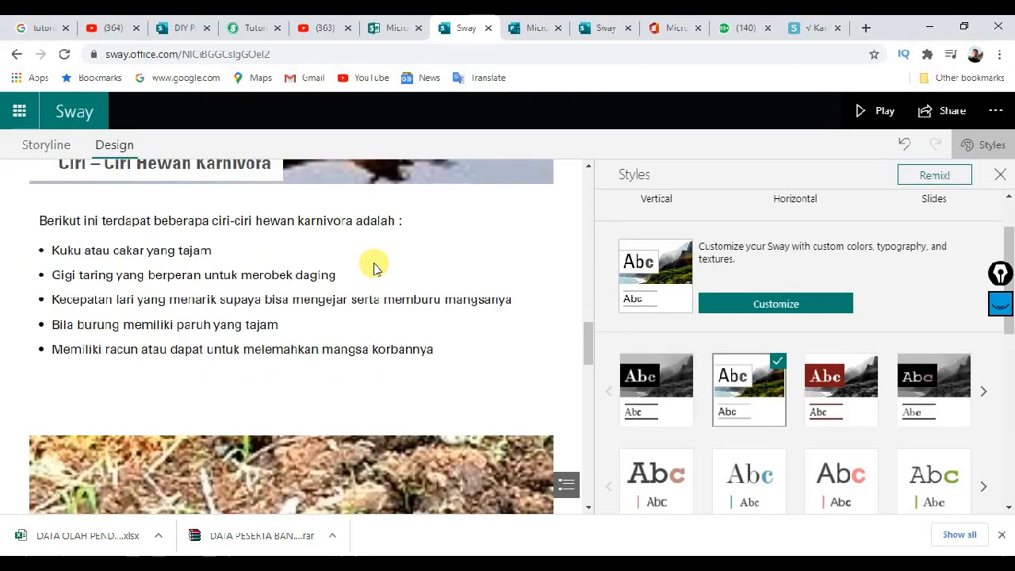
scroll(374, 261, up, 3)
scroll(374, 266, down, 5)
scroll(375, 265, down, 6)
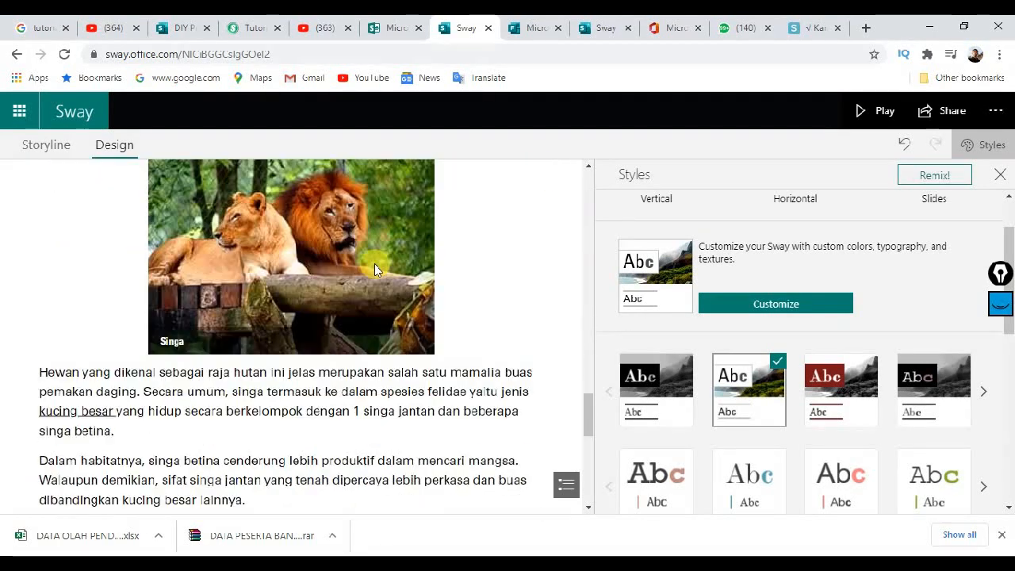
scroll(374, 264, down, 3)
scroll(374, 266, down, 3)
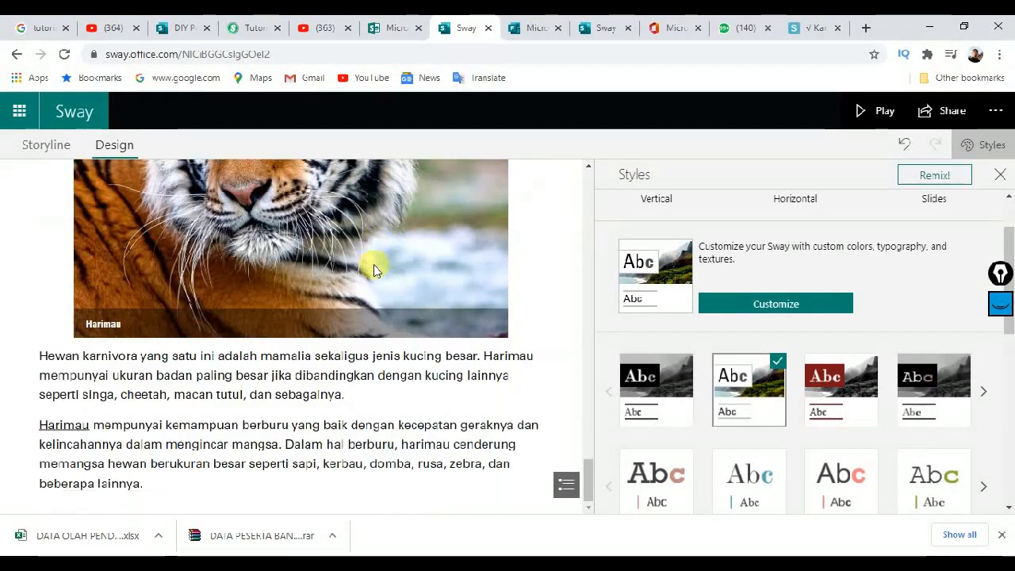
scroll(373, 267, up, 5)
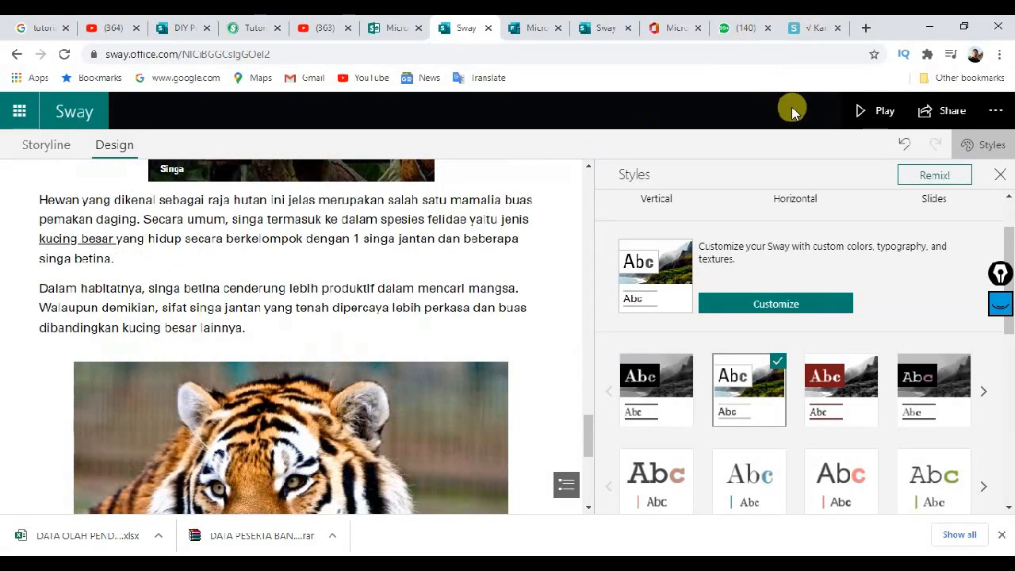
click(867, 114)
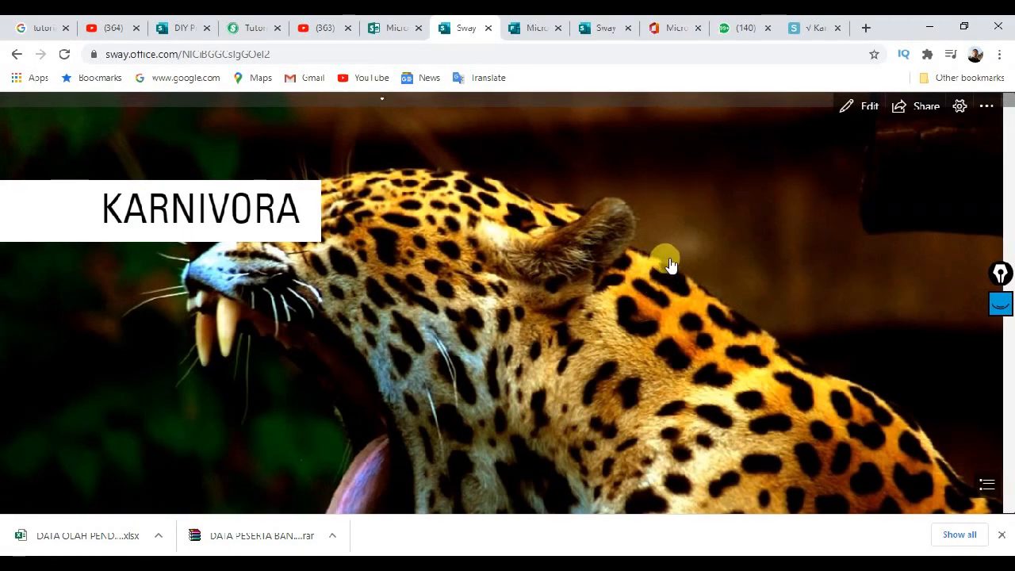
scroll(669, 257, down, 5)
scroll(668, 264, down, 10)
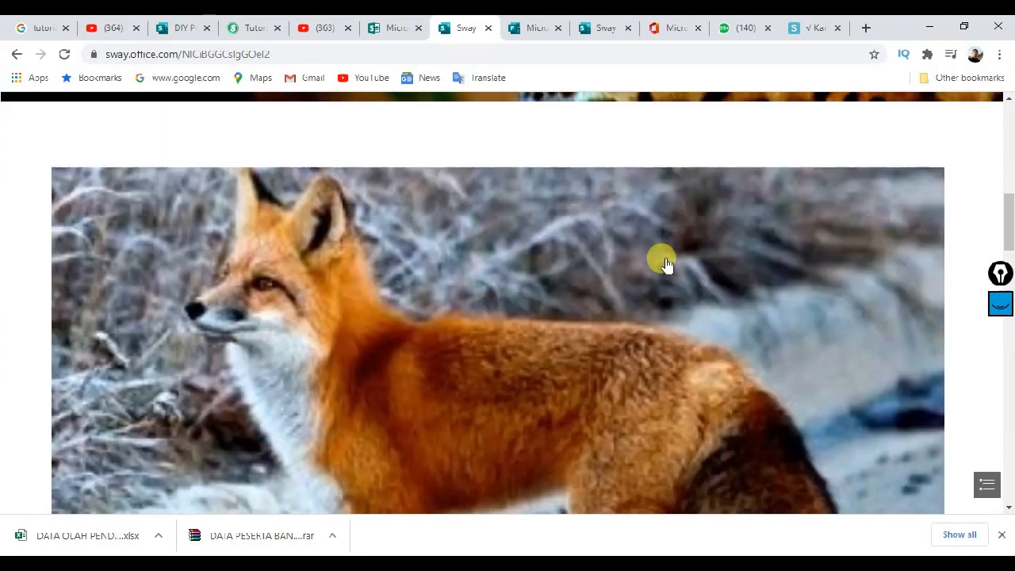
scroll(666, 265, down, 10)
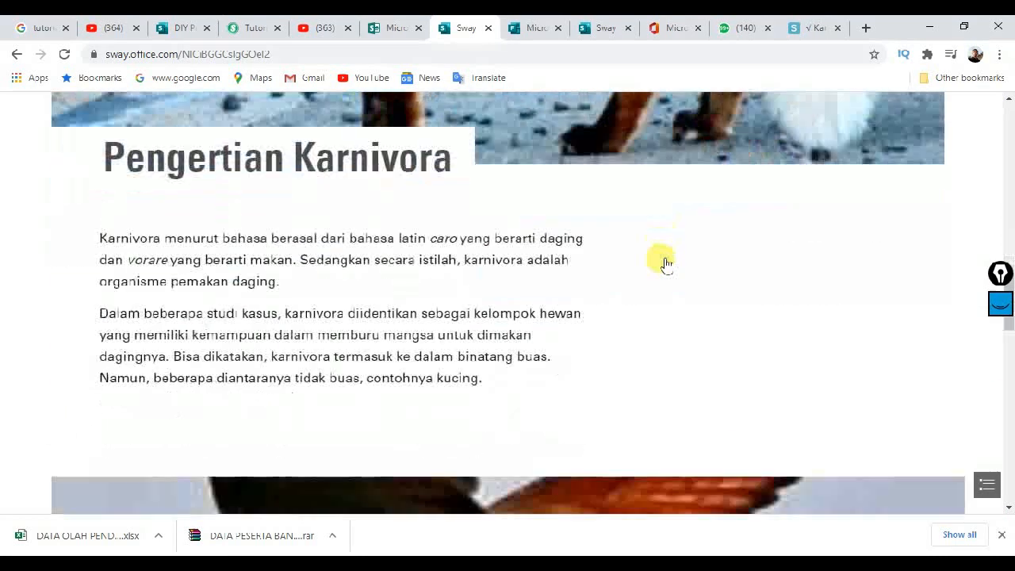
scroll(666, 265, down, 5)
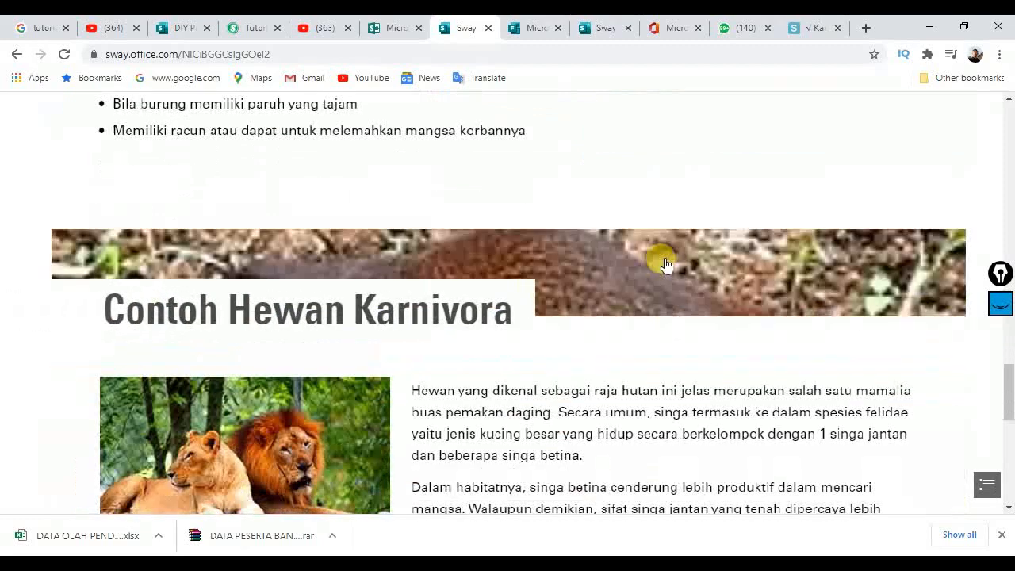
scroll(666, 257, down, 2)
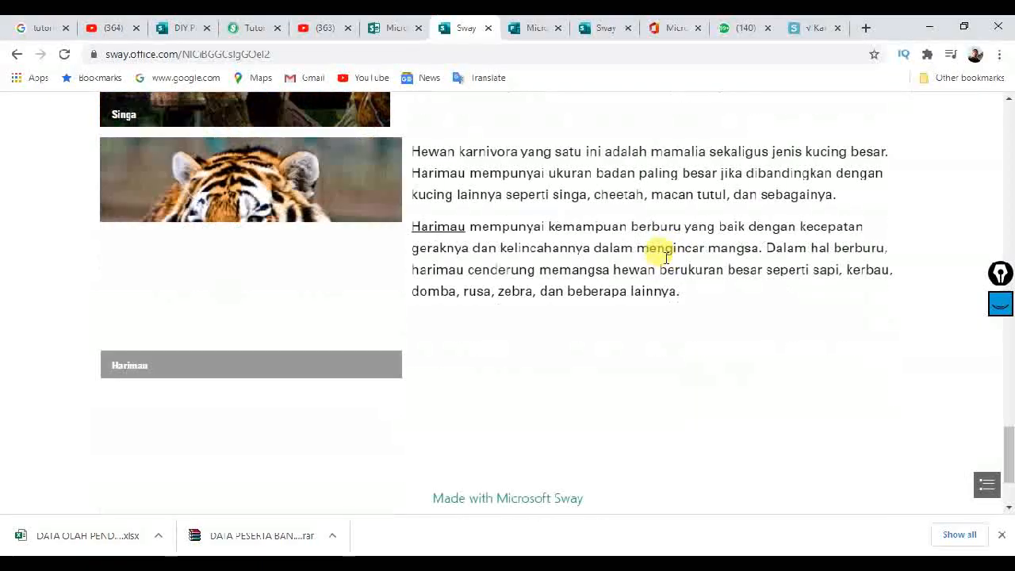
scroll(666, 265, up, 4)
scroll(663, 261, down, 1)
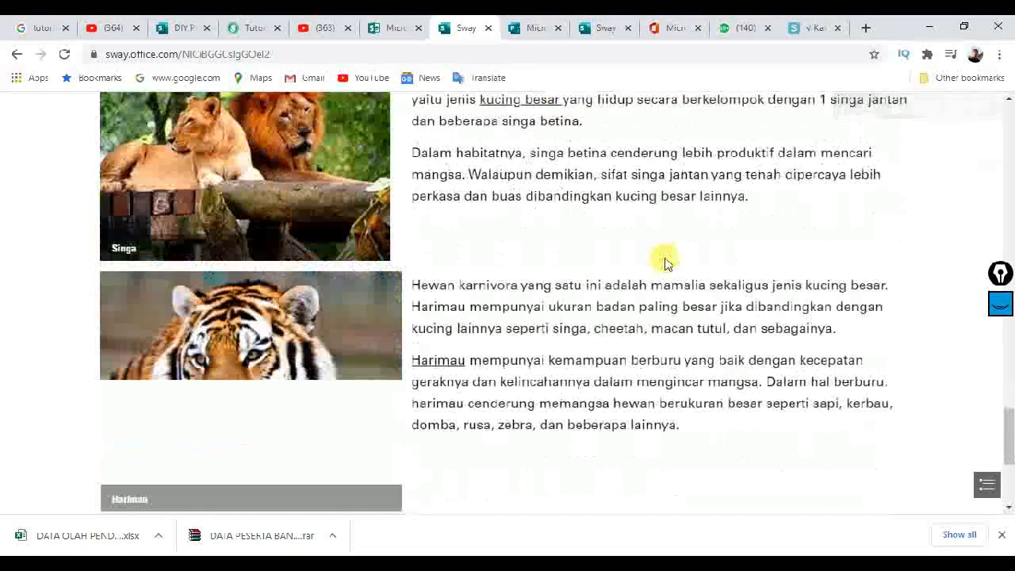
scroll(673, 238, up, 5)
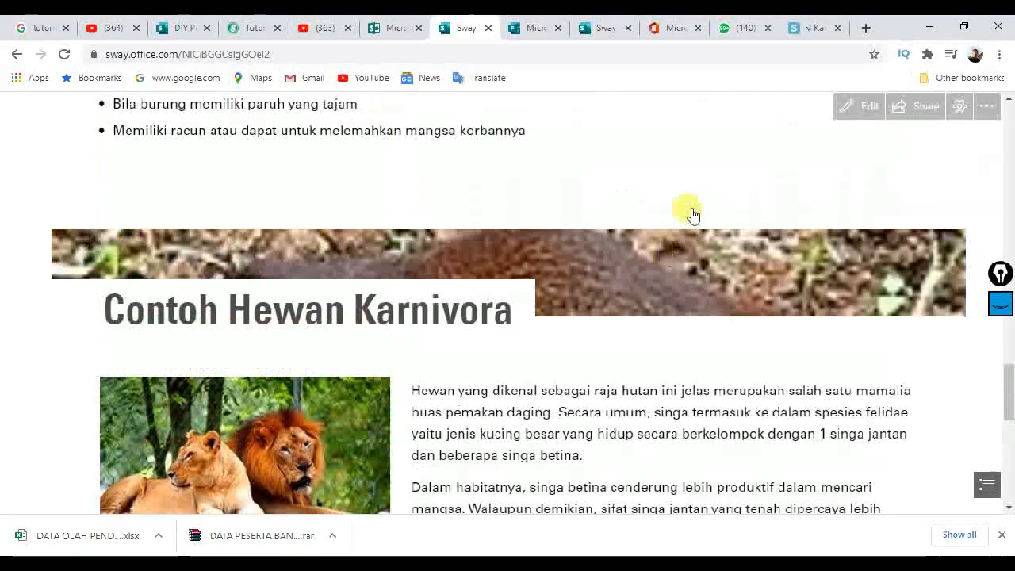
Step: Return to editing the Sway and close the Styles pane to widen the preview
click(848, 108)
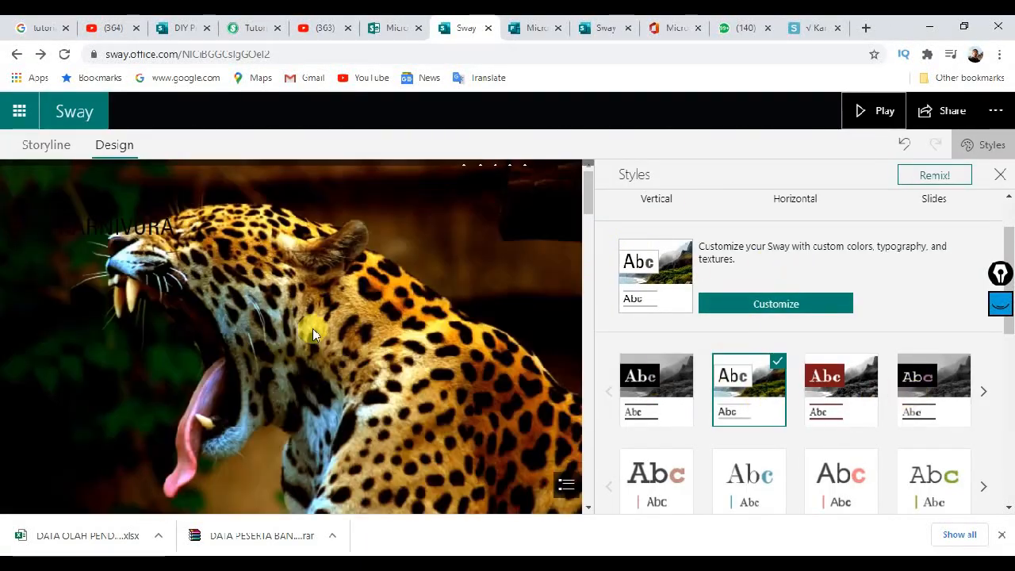
scroll(401, 296, down, 1)
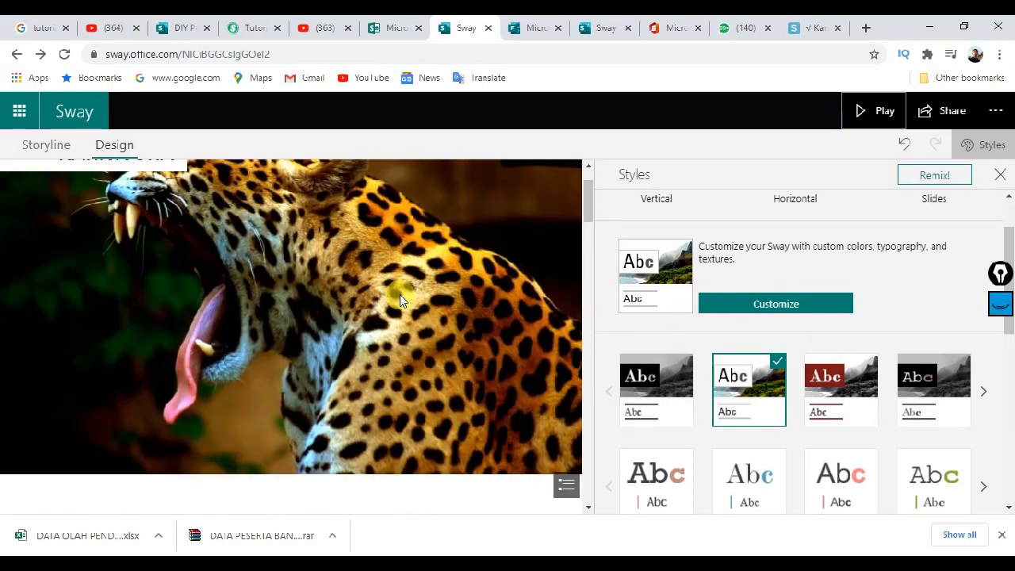
scroll(652, 236, down, 1)
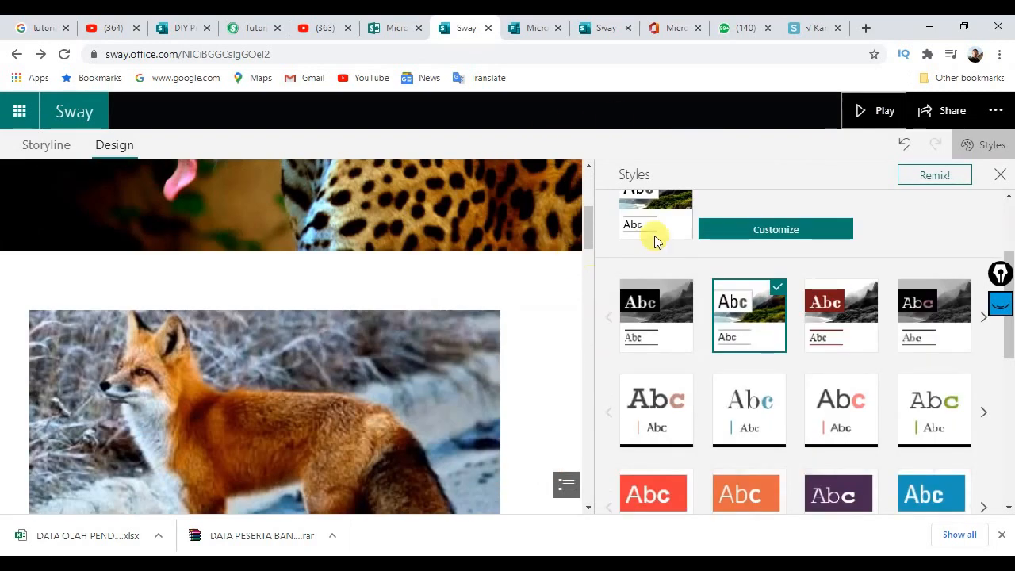
click(999, 174)
scroll(591, 282, down, 3)
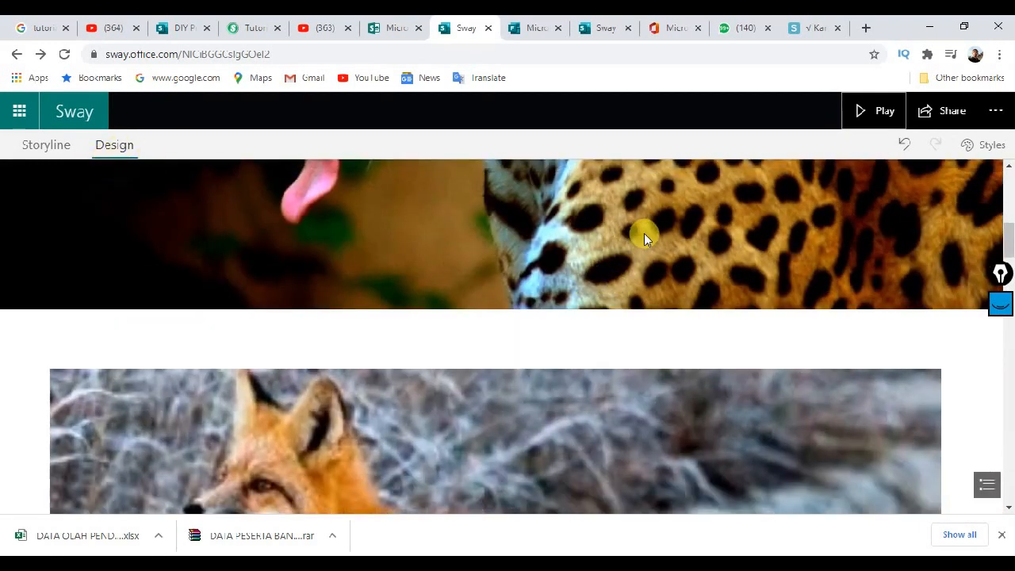
Step: In the Storyline, select the KARNIVORA title card, its jaguar image and the Pengertian Karnivora heading
click(44, 147)
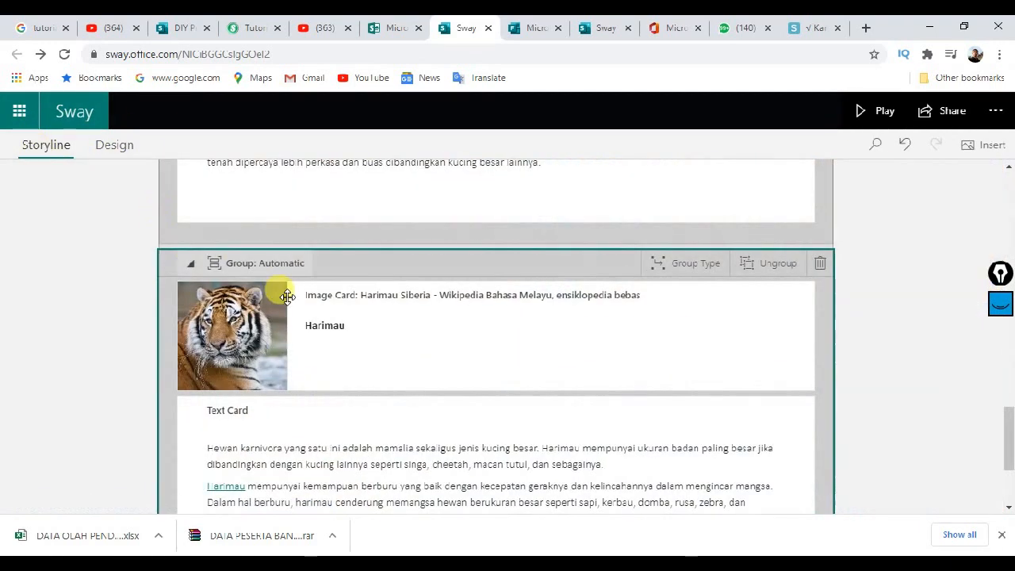
scroll(623, 295, up, 15)
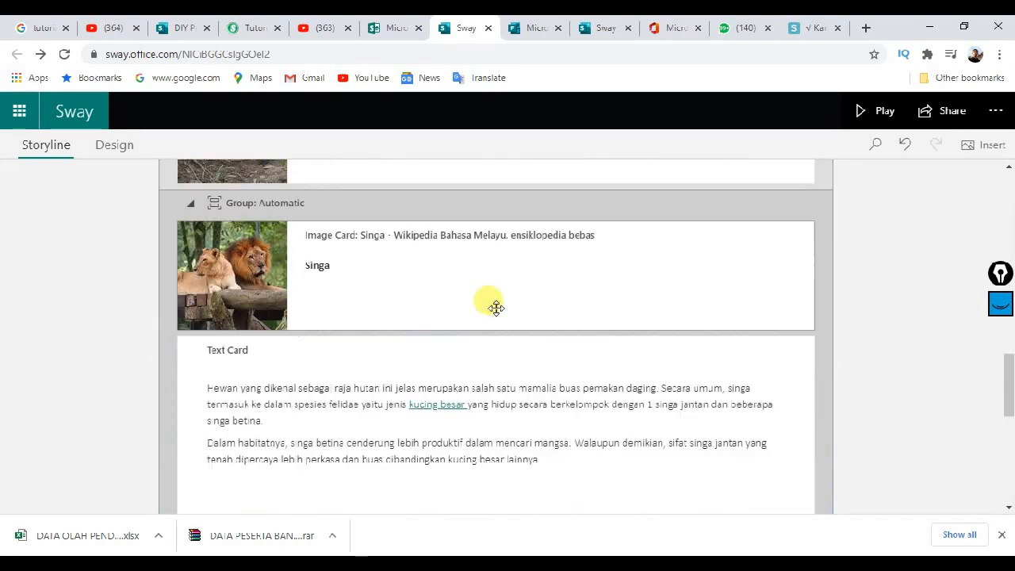
scroll(325, 336, up, 5)
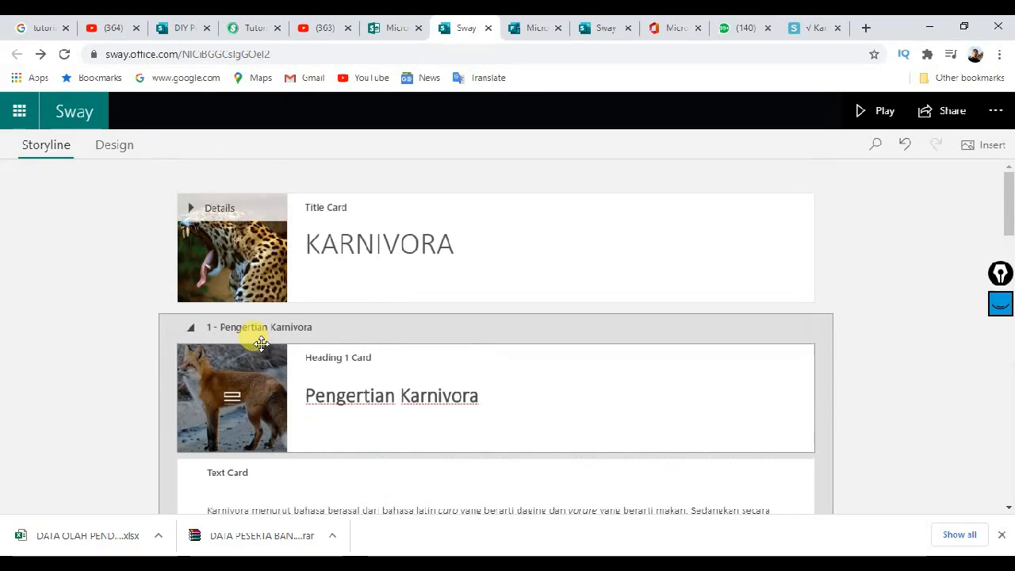
click(251, 274)
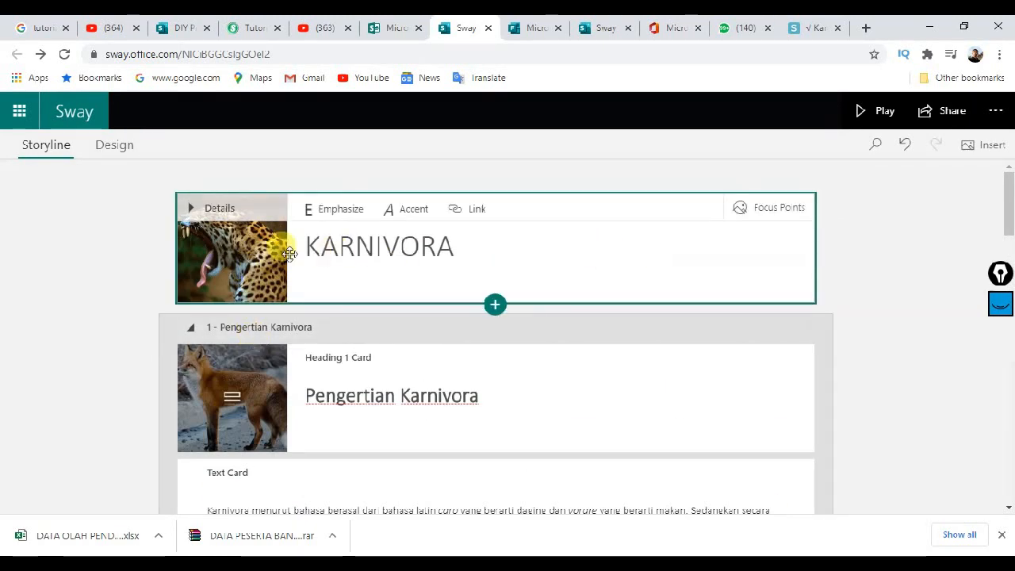
click(241, 256)
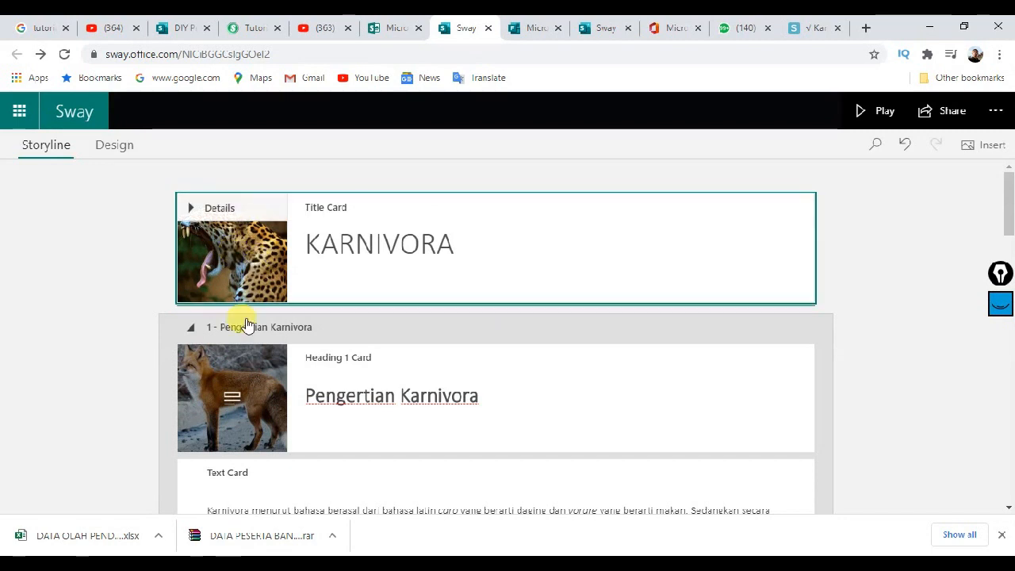
click(229, 398)
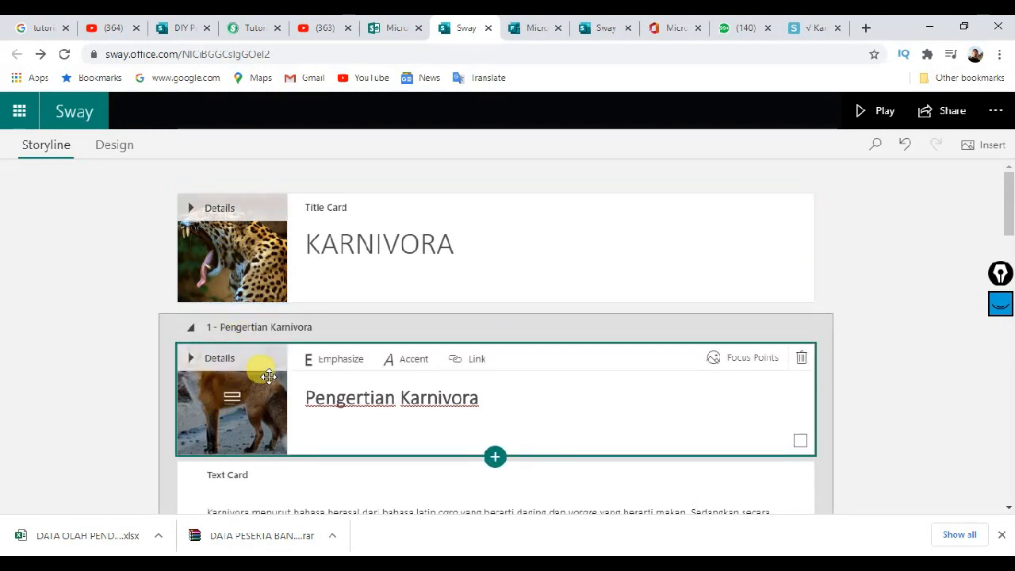
Step: Give the Singa image card a larger display size and open the Harimau image card
scroll(268, 375, down, 5)
scroll(269, 374, down, 10)
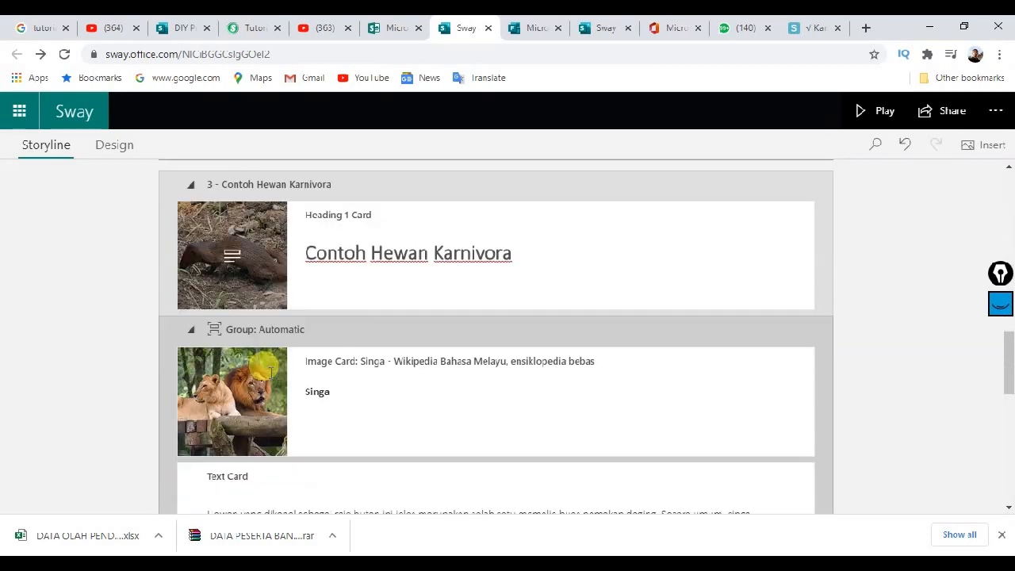
scroll(256, 302, down, 2)
click(255, 303)
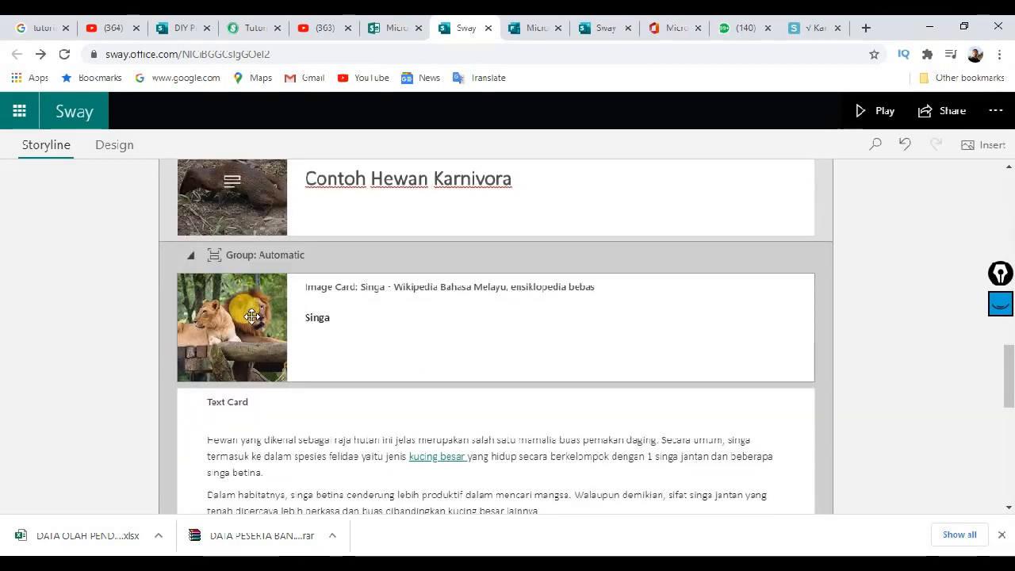
click(252, 316)
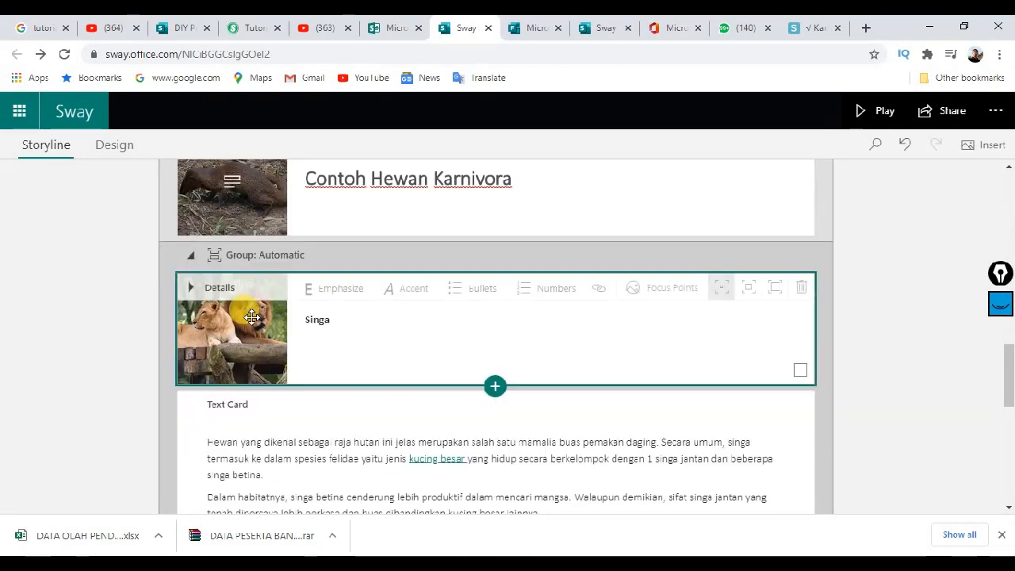
click(773, 290)
scroll(309, 360, down, 3)
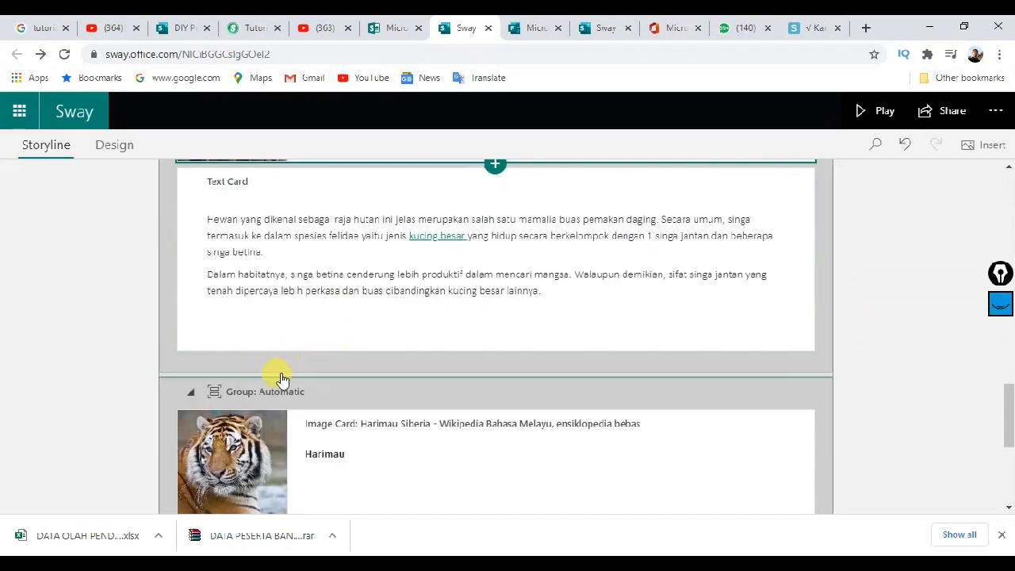
click(257, 440)
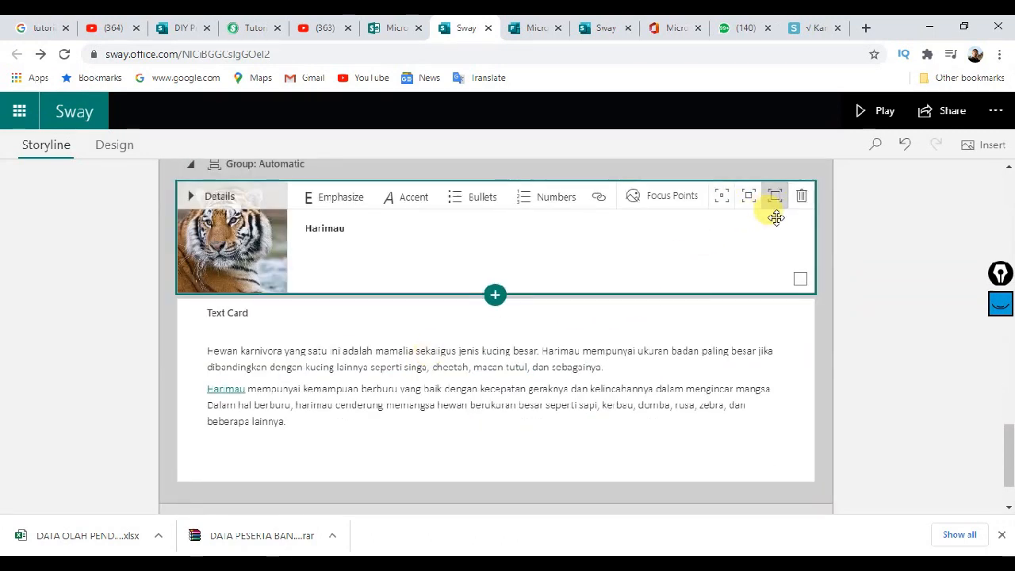
Step: Preview the Sway with its full-width Singa and Harimau images, then return to the Storyline editor
click(872, 111)
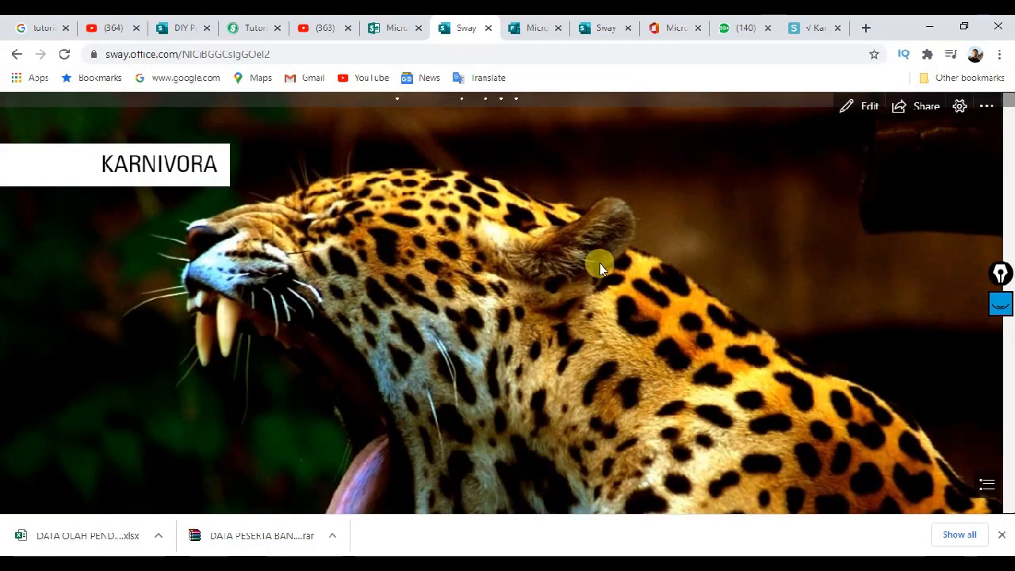
scroll(601, 266, down, 1)
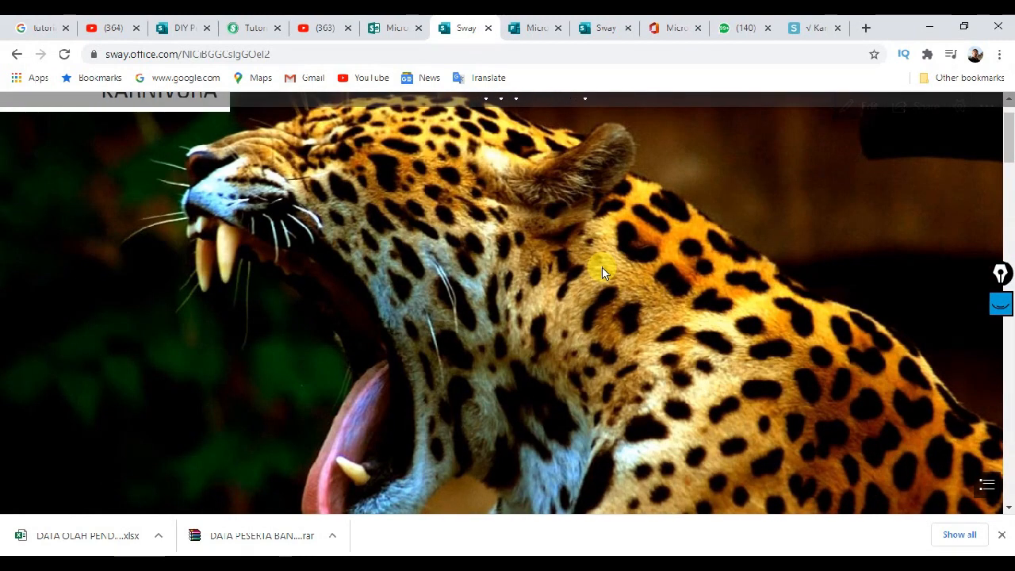
scroll(602, 268, down, 3)
scroll(600, 271, down, 6)
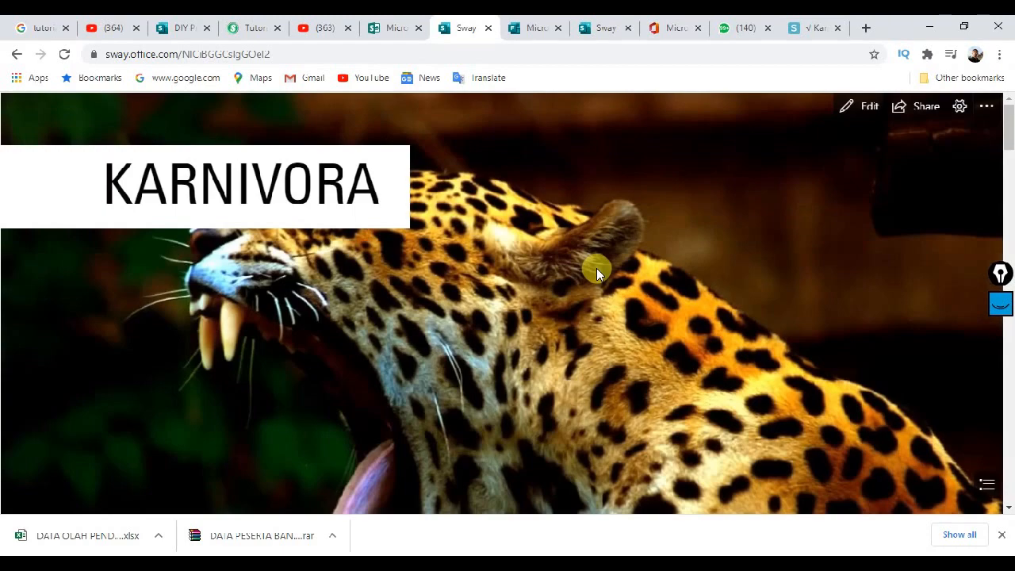
scroll(597, 272, down, 8)
scroll(600, 285, down, 4)
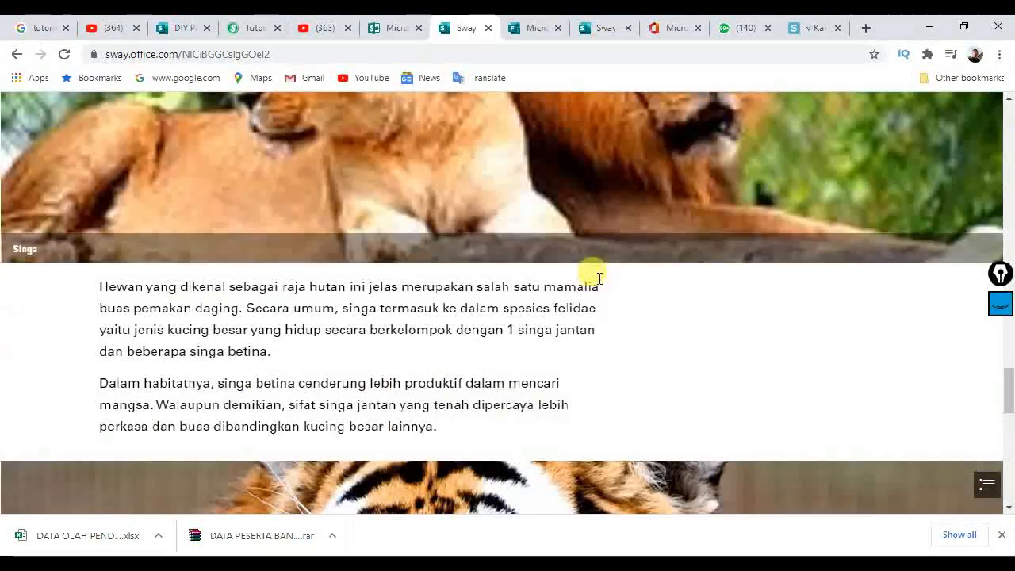
scroll(596, 282, up, 5)
scroll(596, 281, down, 4)
scroll(598, 287, down, 8)
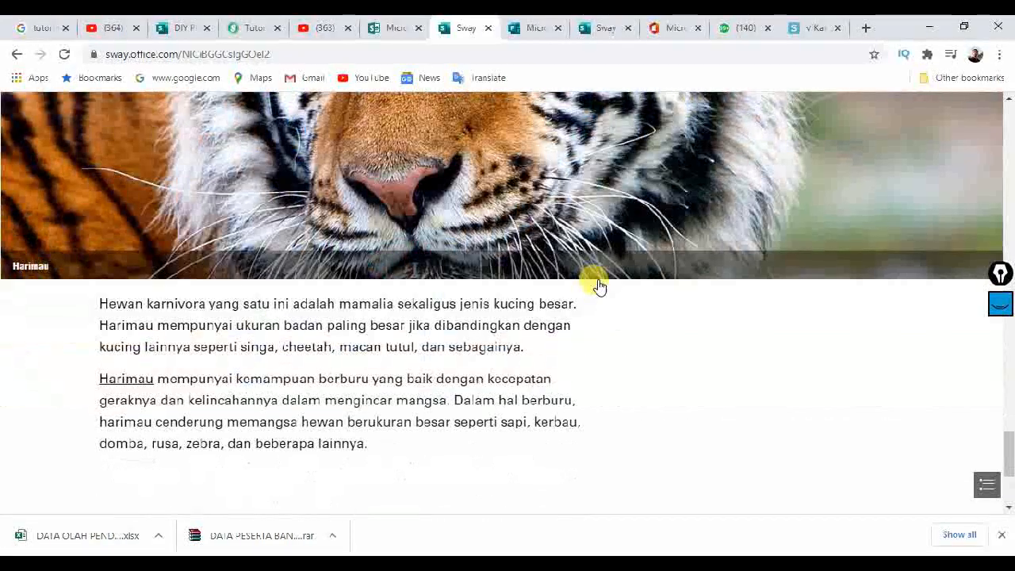
scroll(658, 249, up, 8)
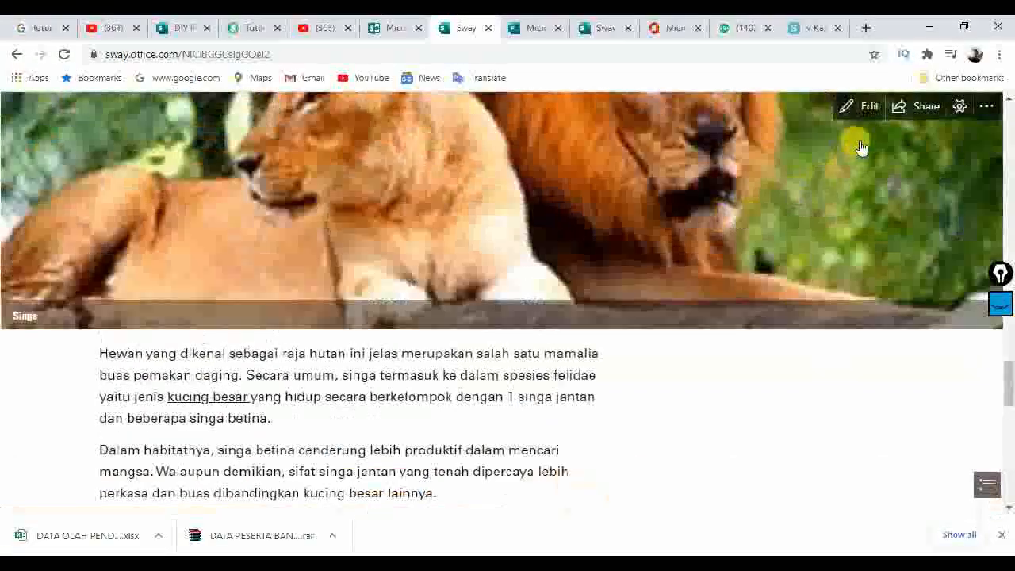
click(847, 111)
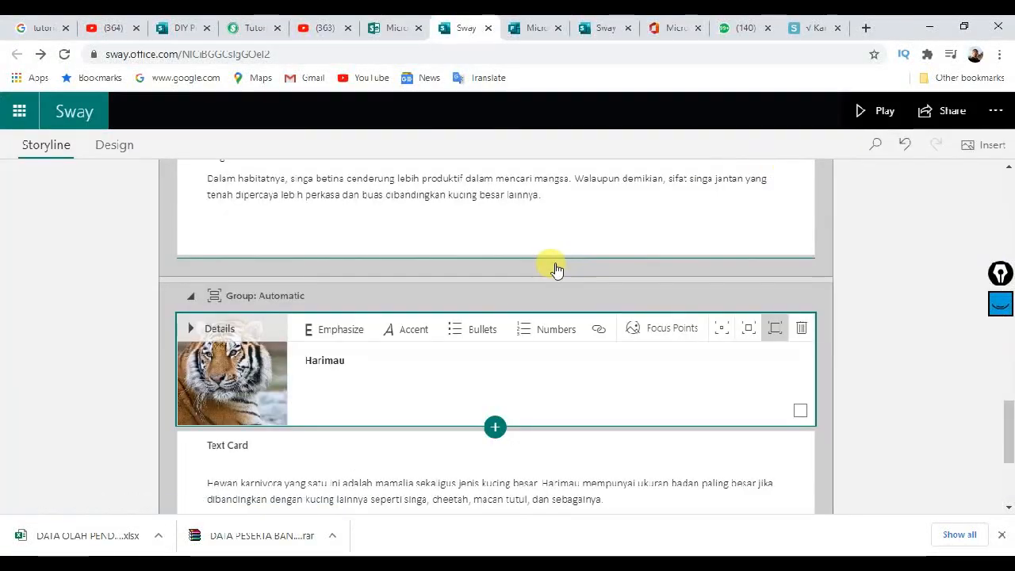
Step: Add a new Image card from the Suggested list beneath the Harimau tiger text card
scroll(611, 276, down, 3)
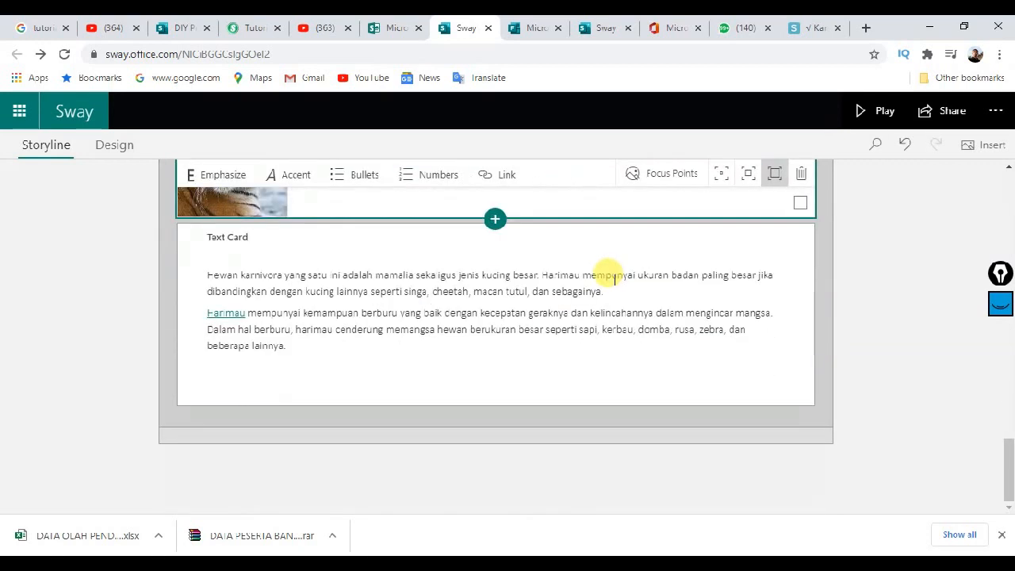
scroll(613, 273, up, 5)
scroll(612, 278, down, 4)
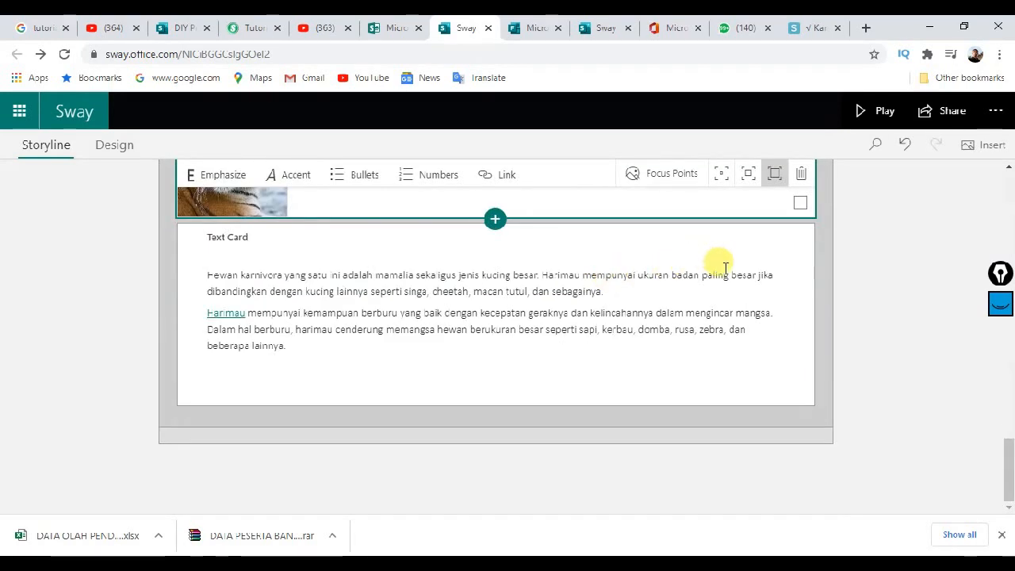
click(547, 359)
click(505, 412)
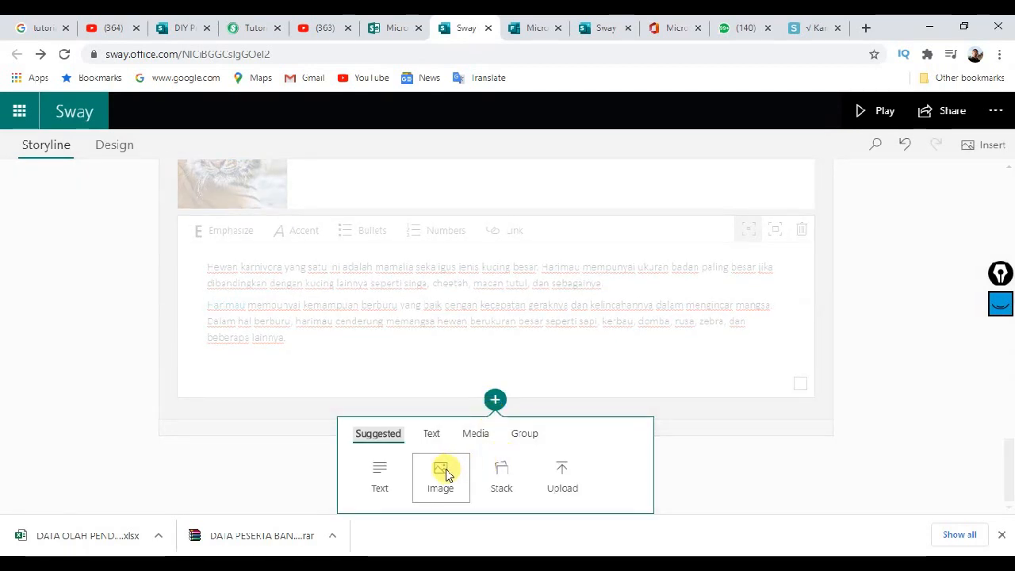
click(446, 473)
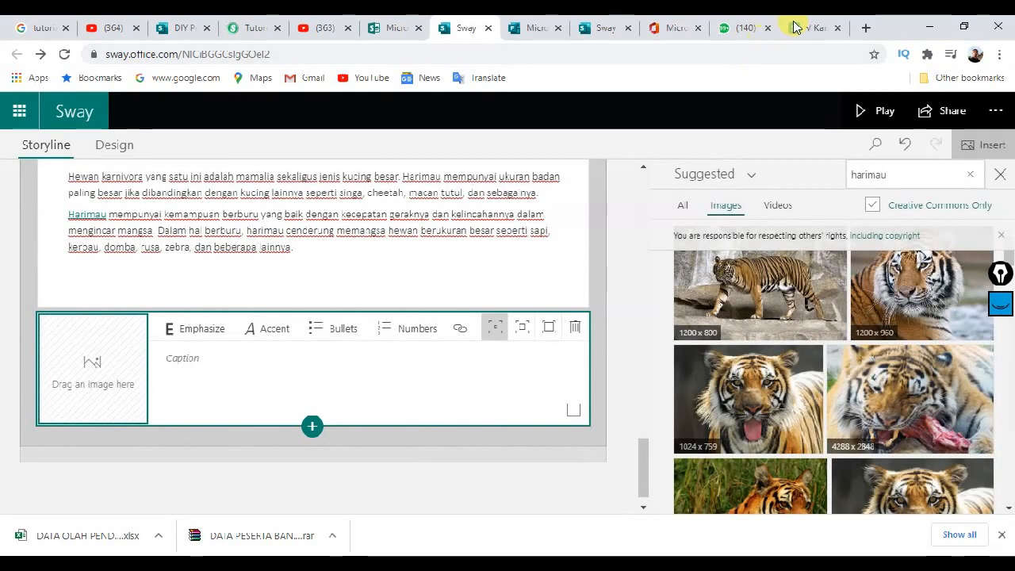
click(799, 29)
scroll(325, 309, down, 4)
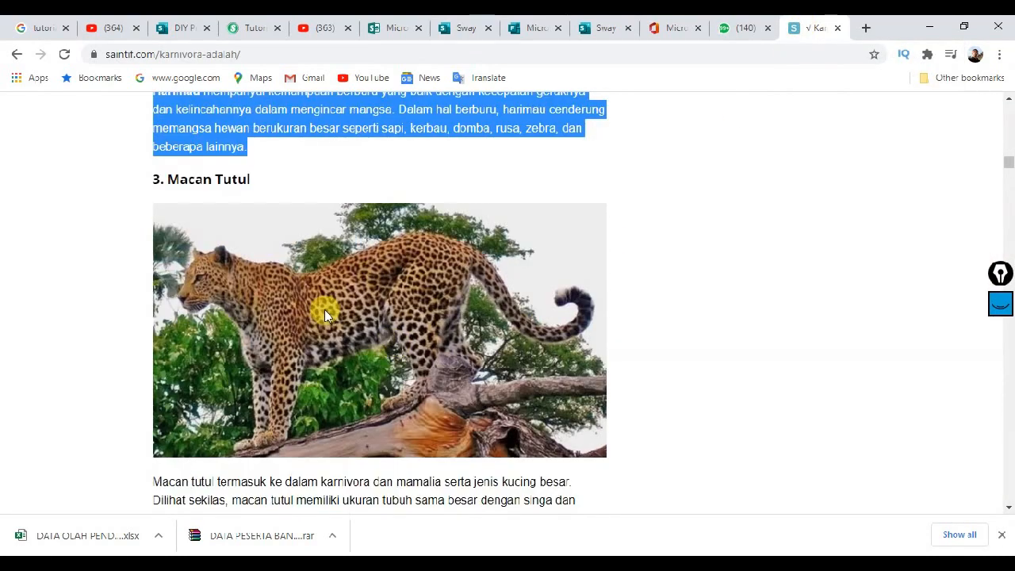
scroll(331, 290, down, 4)
scroll(351, 283, down, 5)
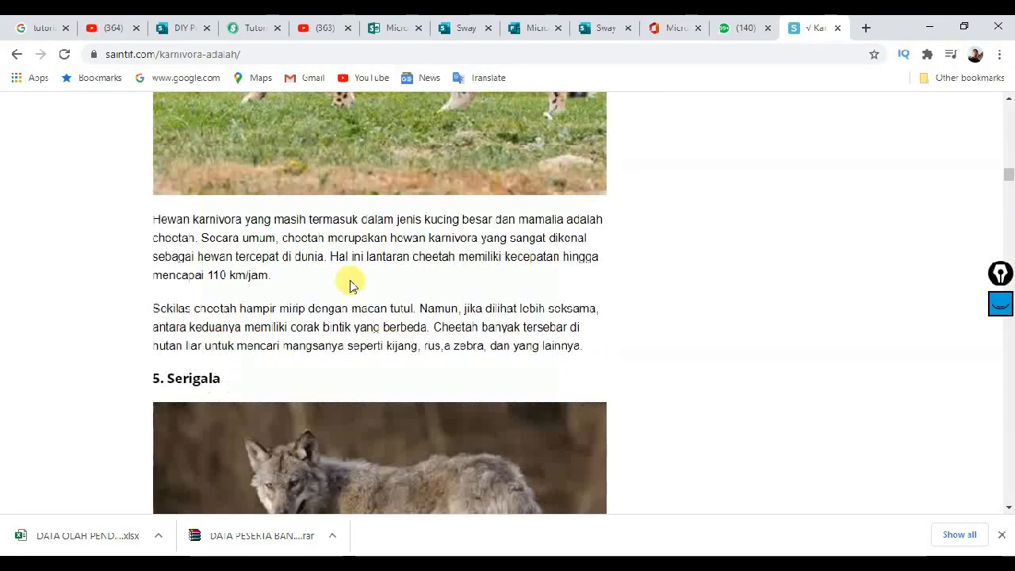
scroll(351, 282, down, 4)
scroll(627, 164, up, 2)
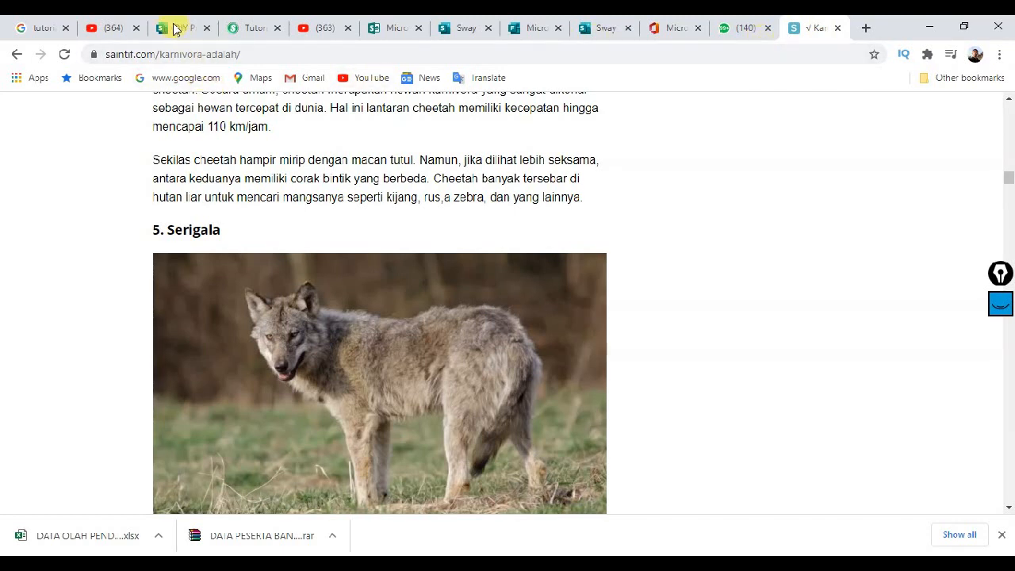
click(464, 28)
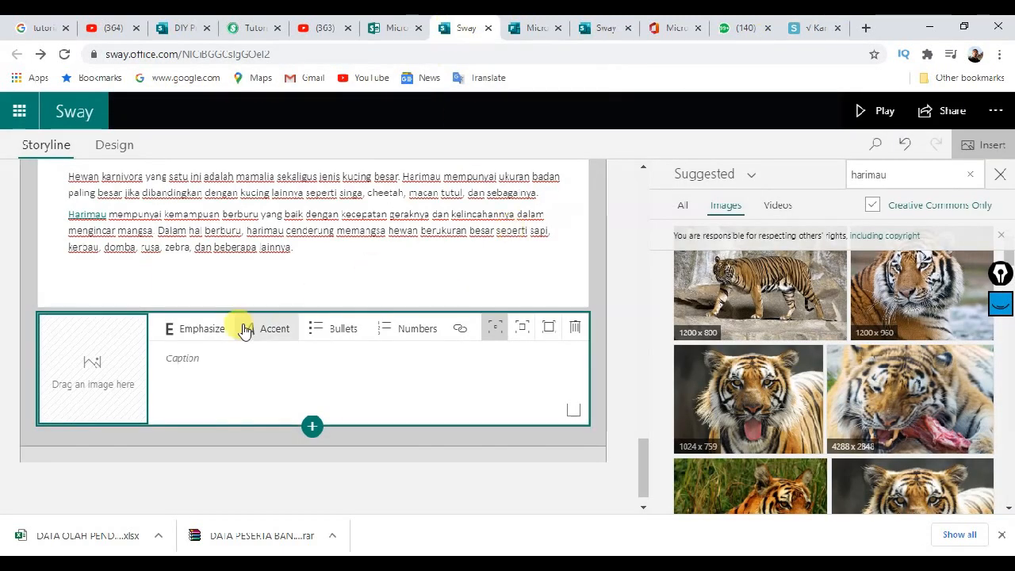
Step: Caption the new image card 'Srigala' with emphasis and search images for 'Srigala'
click(227, 357)
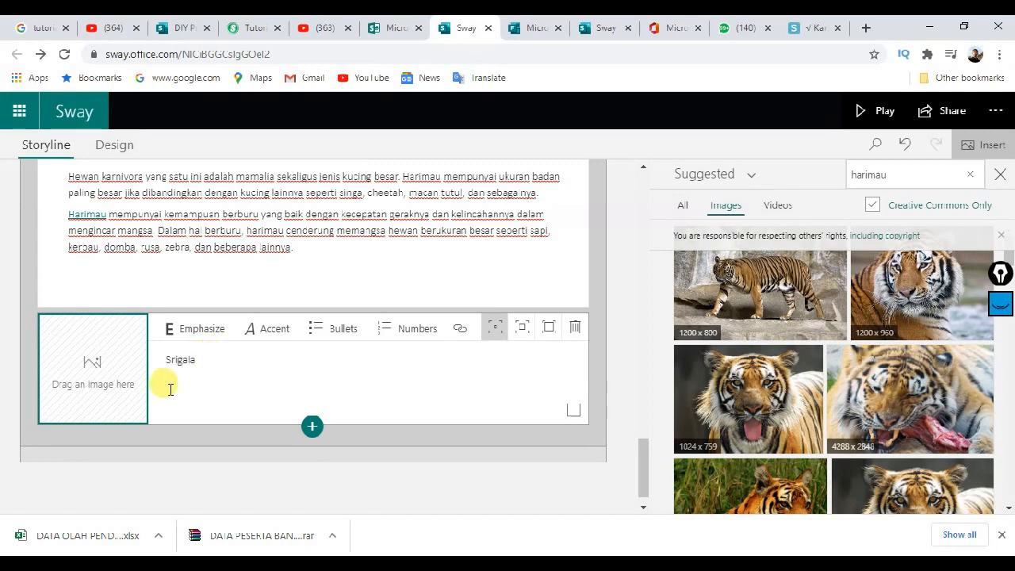
click(168, 329)
click(884, 175)
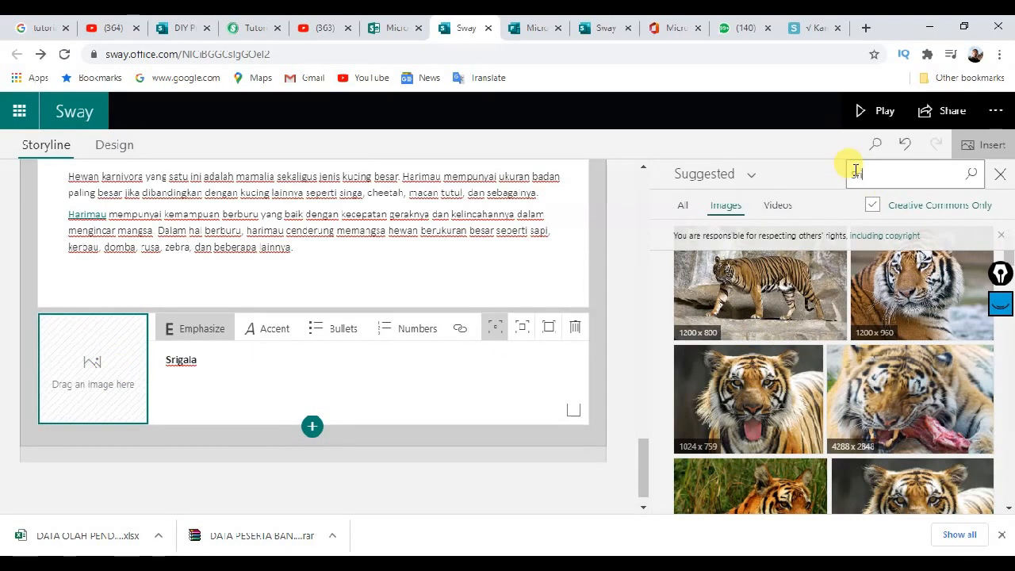
text(Srigala)
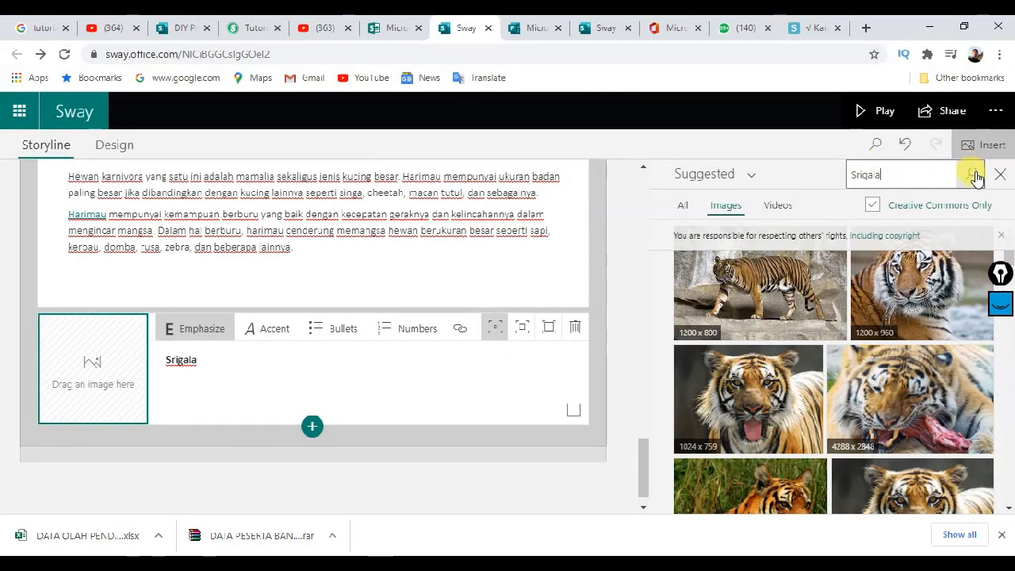
key(Return)
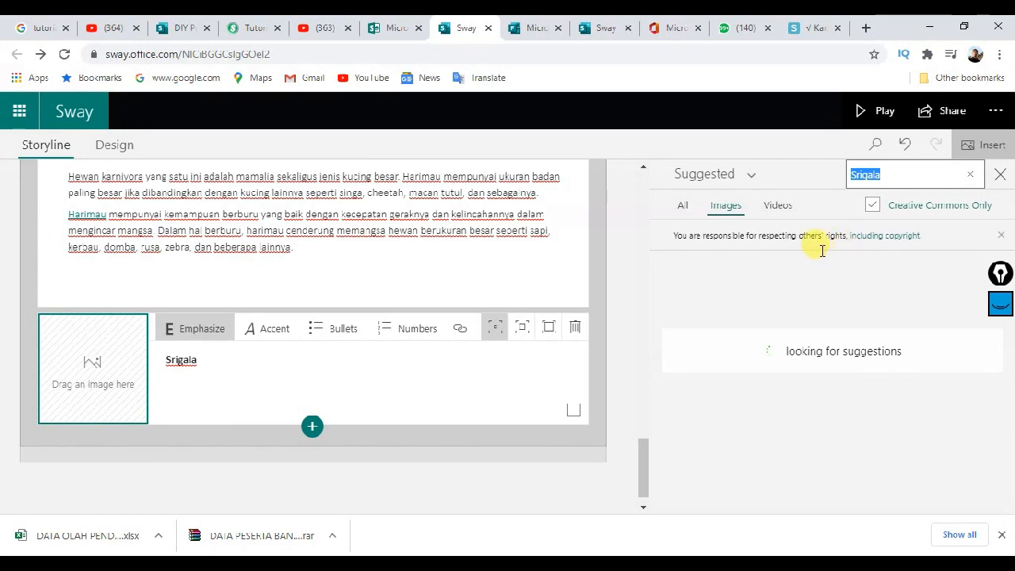
Step: Drag the wolf photo from the Srigala results into the card and close the image pane
scroll(854, 315, down, 5)
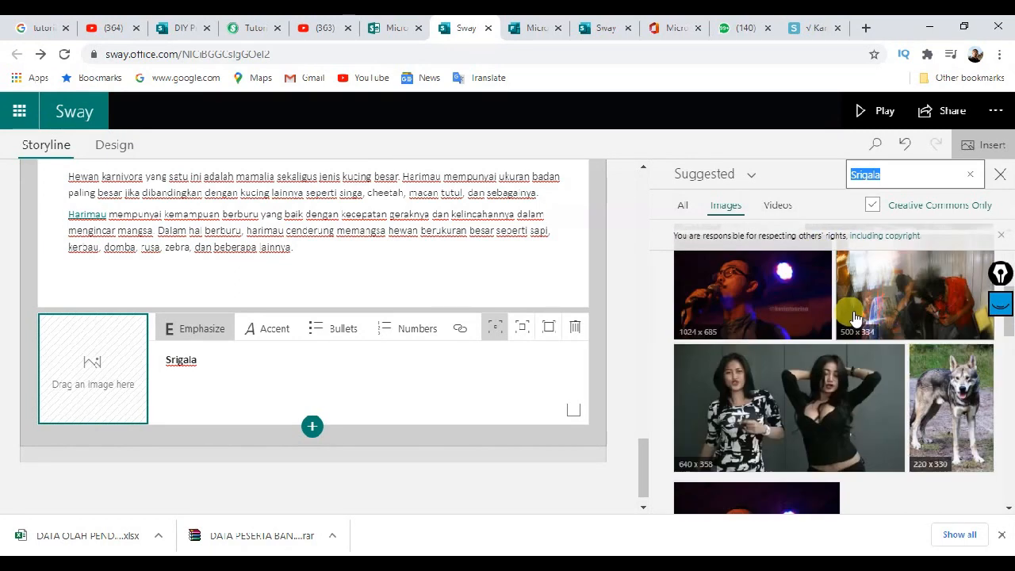
scroll(854, 315, down, 5)
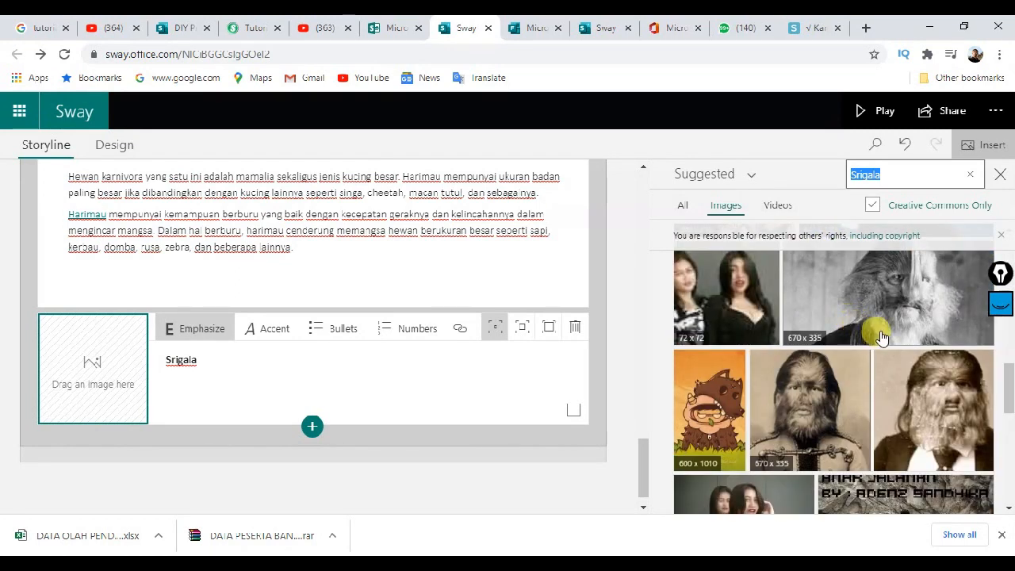
scroll(880, 337, down, 10)
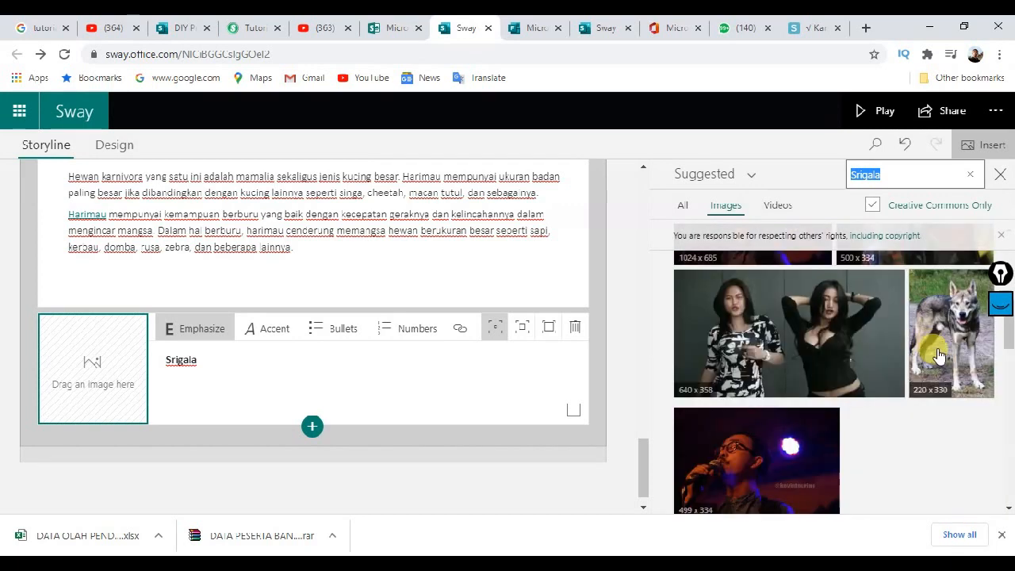
drag(939, 347, 105, 369)
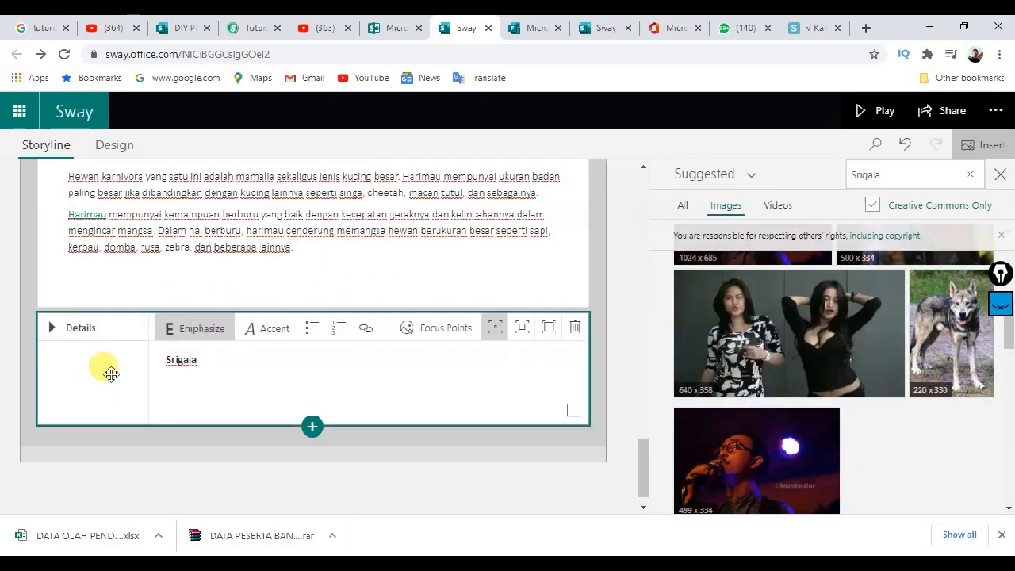
click(1001, 175)
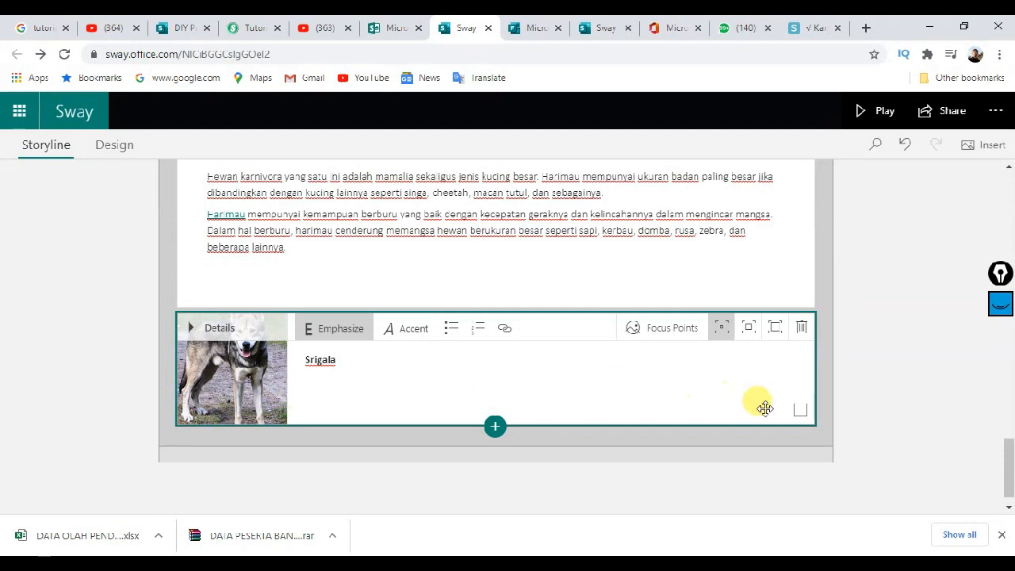
click(495, 427)
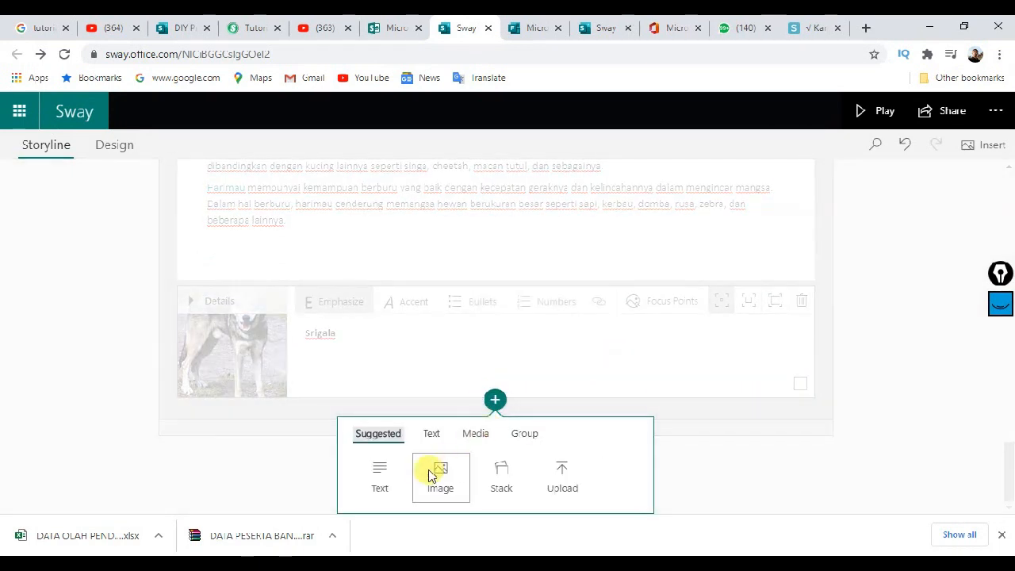
Step: Add a text card below the wolf card and select the Serigala paragraph in the saintit.com article
click(379, 476)
click(802, 26)
scroll(206, 357, down, 2)
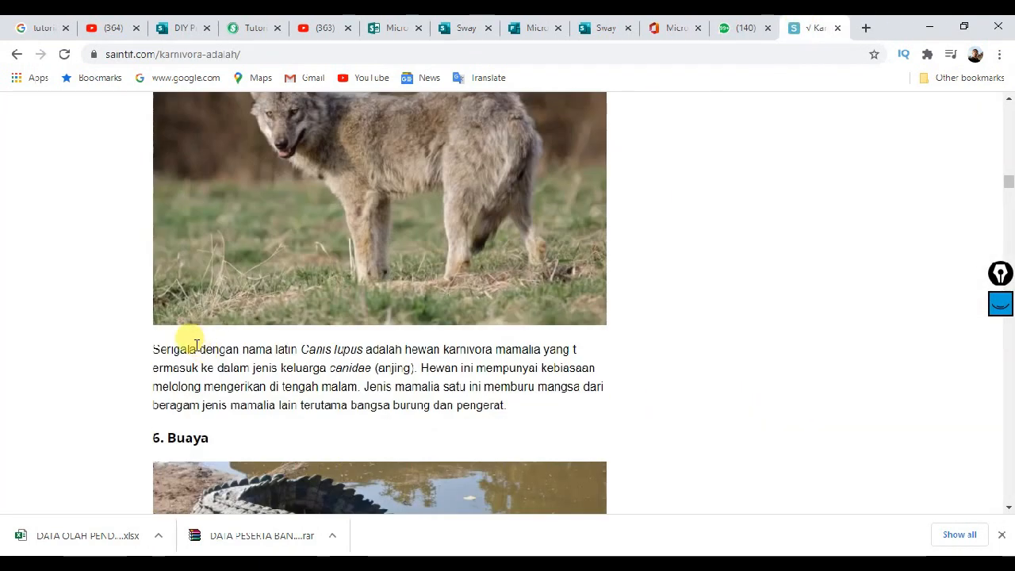
drag(152, 350, 512, 406)
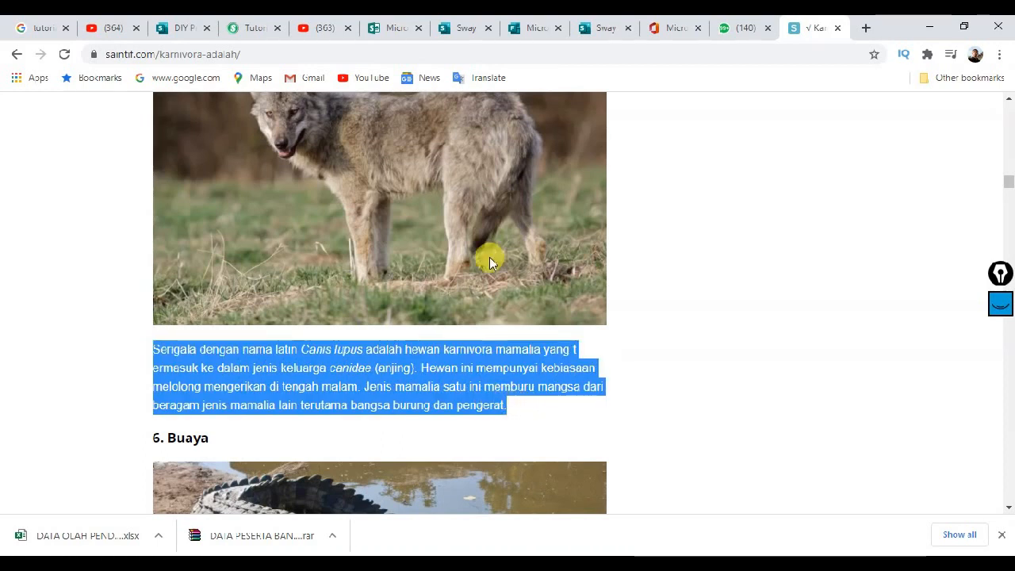
click(461, 21)
click(311, 362)
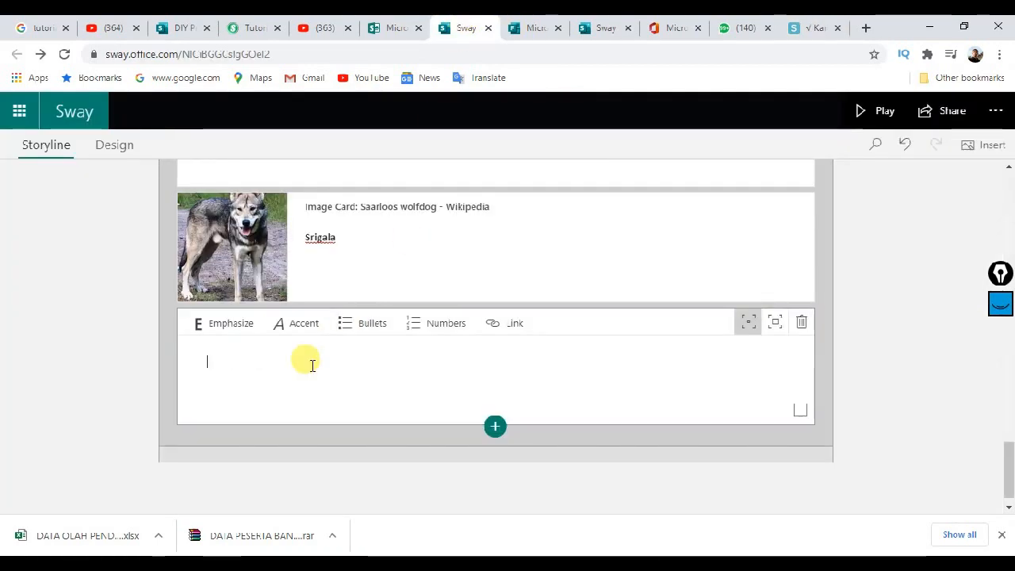
Step: Paste the Serigala paragraph into the text card and group the wolf text and image cards
text(Serigala dengan nama latin Canis lupus adalah hewan karnivora mamalia yang t ermasuk ke dalam jenis keluarga canidae (anjing). Hewan ini mempunyai kebiasaan melolong mengerikan di tengah malam. Jenis mamalia satu ini memburu mangsa dari beragam jenis mamalia lain terutama bangsa burung dan pengerat.)
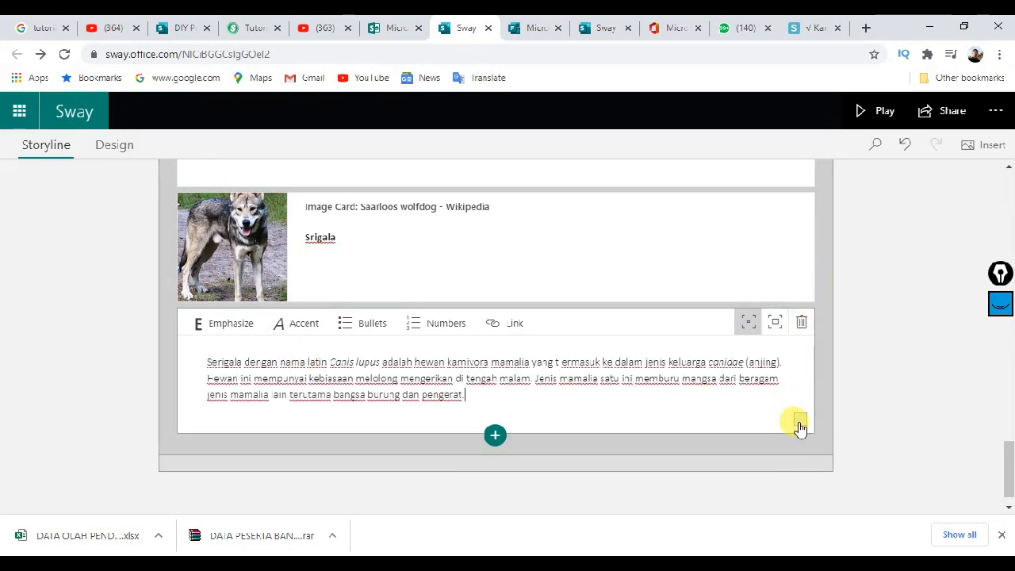
click(800, 419)
click(800, 326)
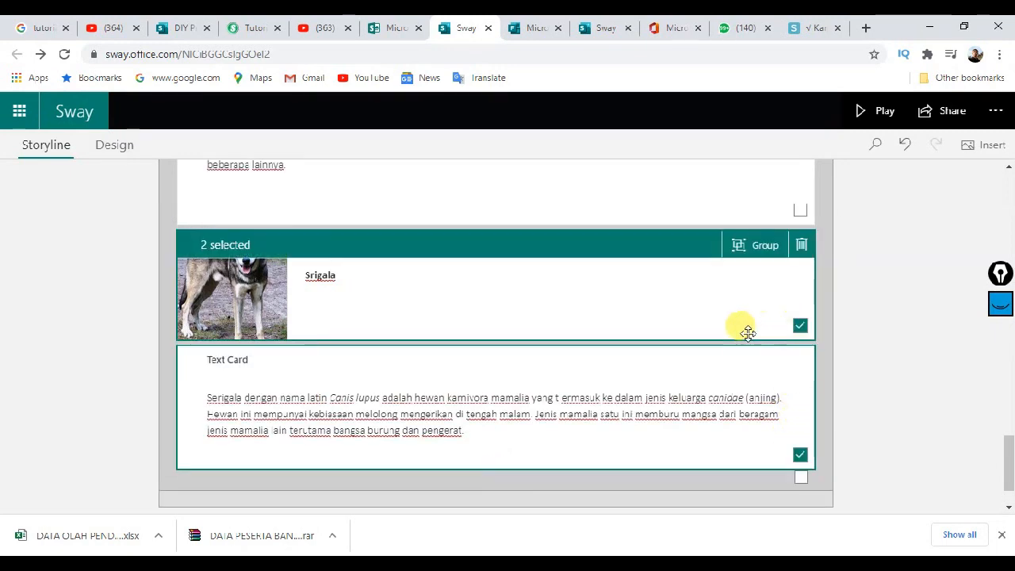
click(742, 243)
click(195, 291)
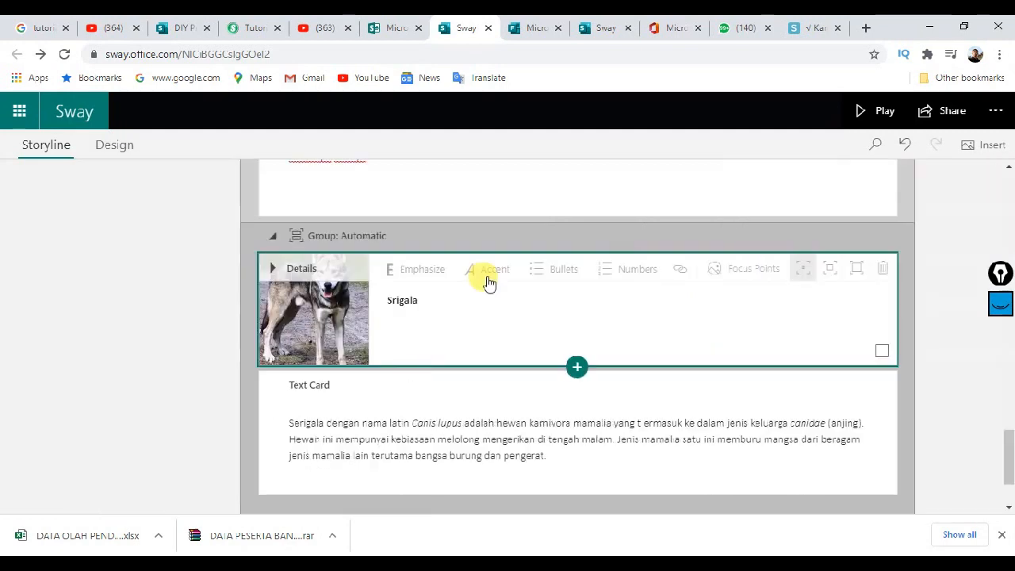
click(482, 404)
Step: Enlarge the display of the wolf, Harimau and Singa text cards
click(774, 394)
scroll(627, 335, down, 5)
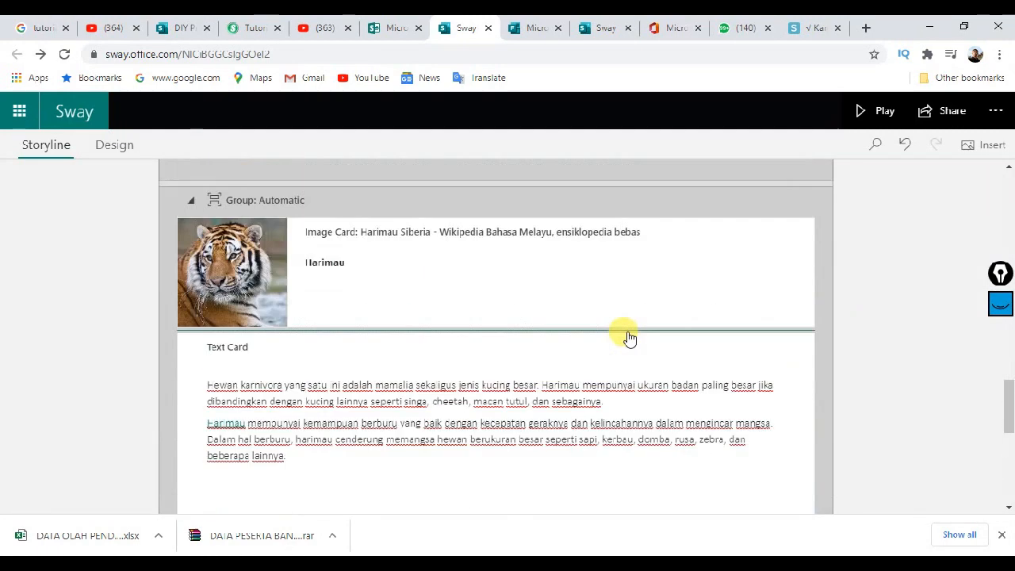
click(542, 404)
click(780, 356)
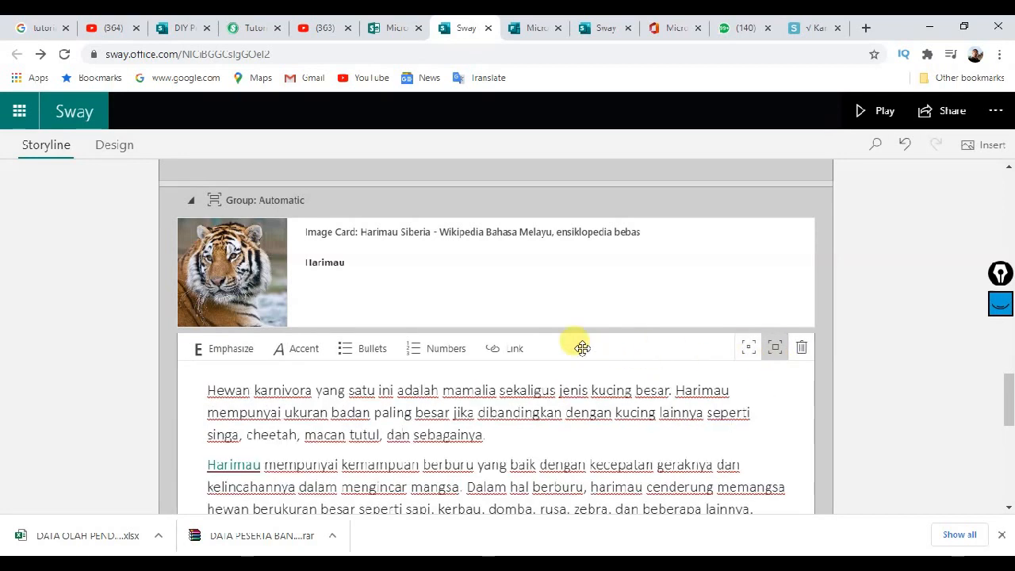
scroll(530, 351, down, 5)
click(531, 351)
click(777, 300)
Step: Enlarge the characteristics bullet-list and carnivore definition cards, then select the Pengertian Karnivora heading
scroll(560, 369, up, 10)
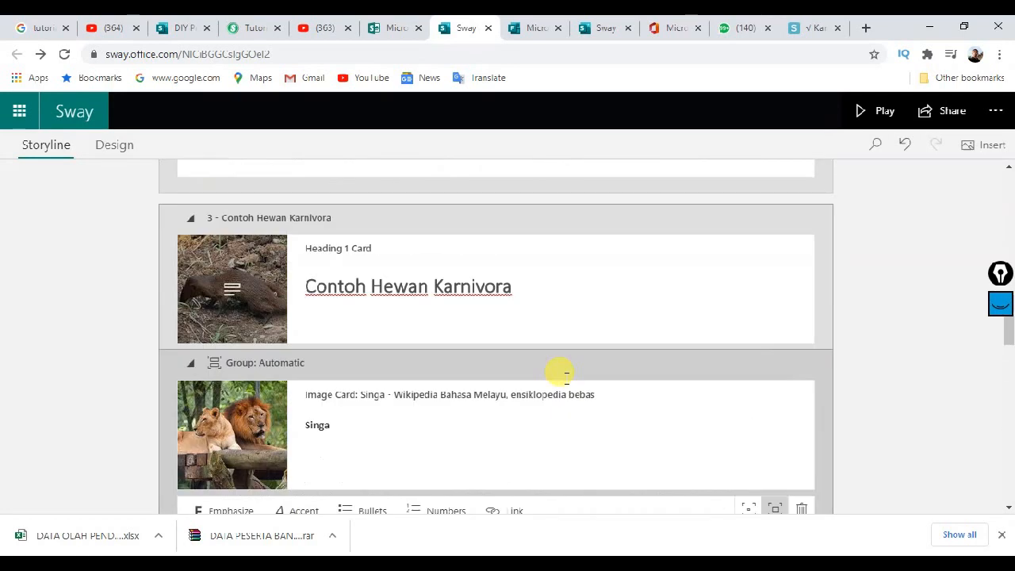
click(500, 293)
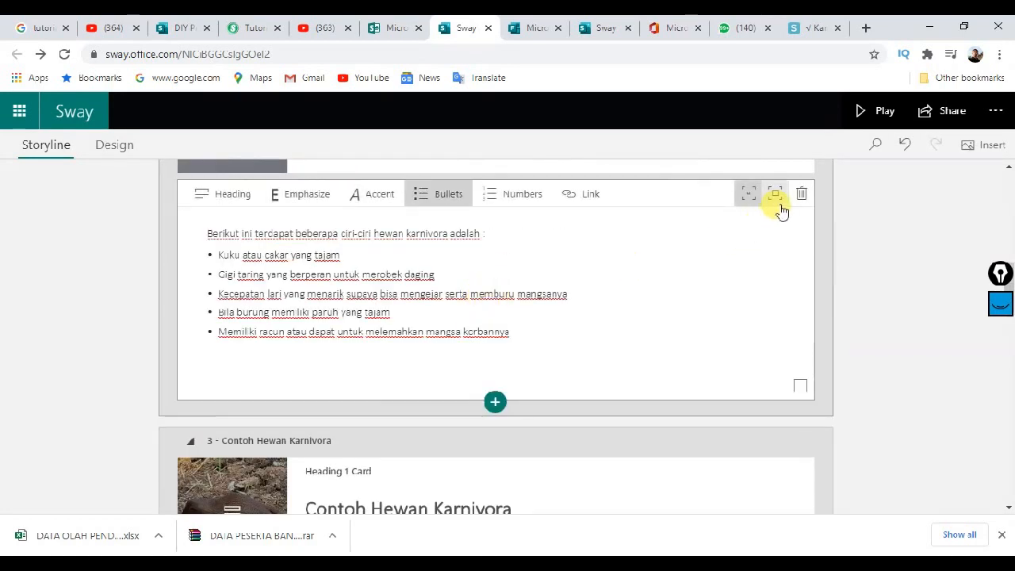
click(774, 193)
scroll(555, 356, up, 8)
click(500, 318)
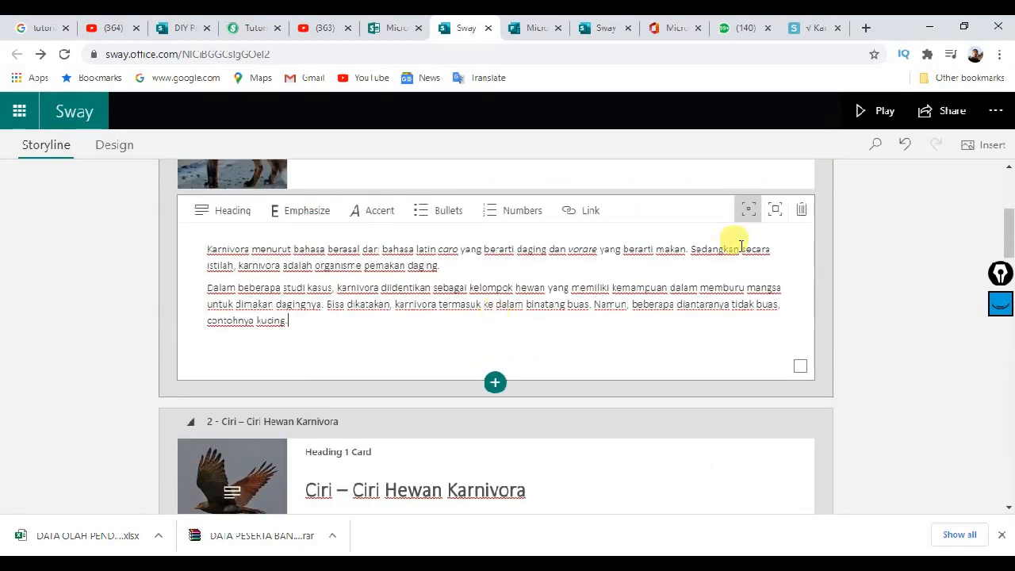
click(773, 210)
scroll(555, 349, up, 5)
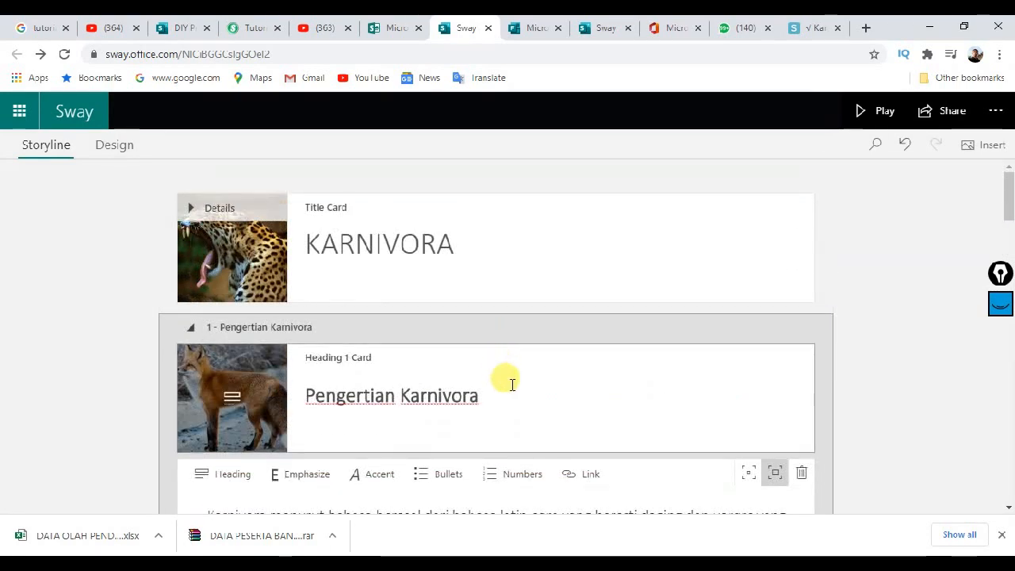
click(512, 385)
Step: Look over the enlarged storyline cards, then bring up the Soal Evaluasi Akhir Pembelajaran quiz in Forms
scroll(666, 384, down, 5)
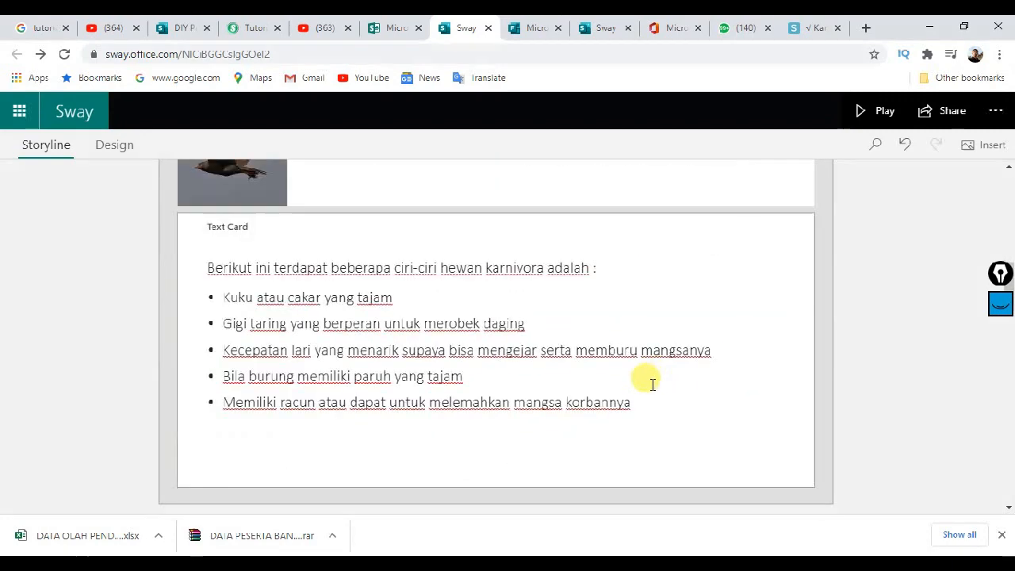
scroll(642, 380, down, 10)
scroll(650, 385, up, 5)
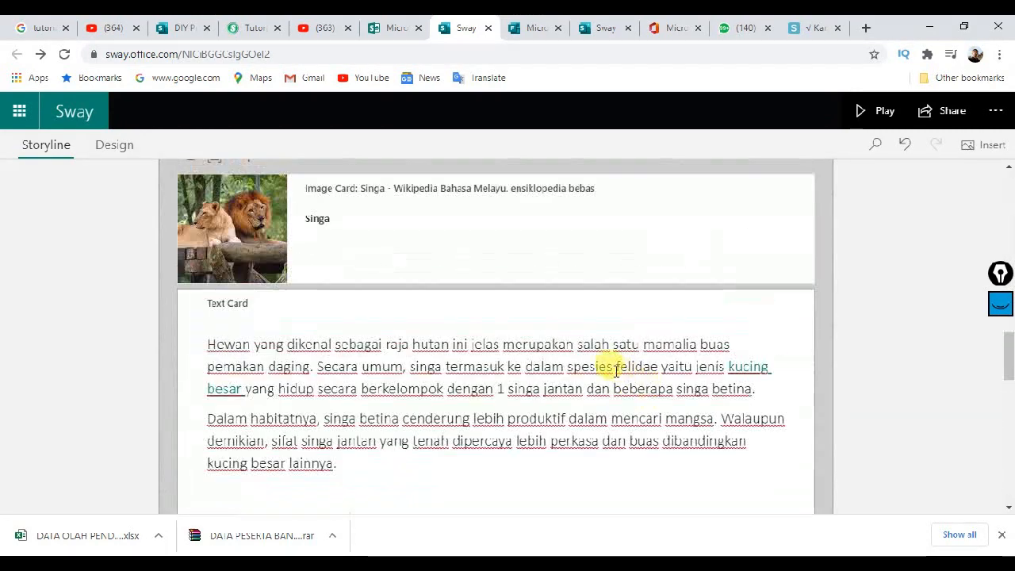
scroll(570, 384, up, 10)
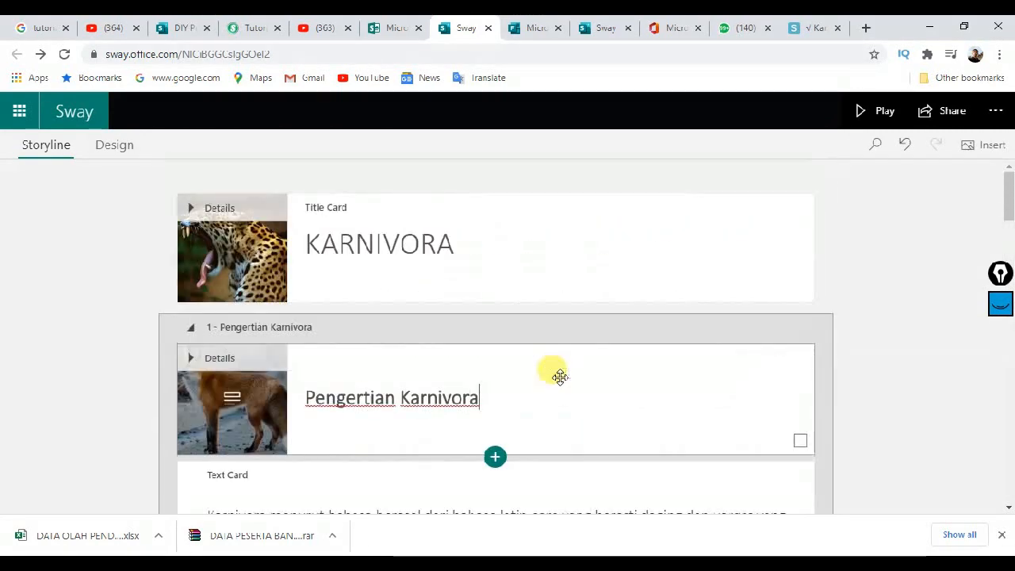
scroll(555, 377, down, 15)
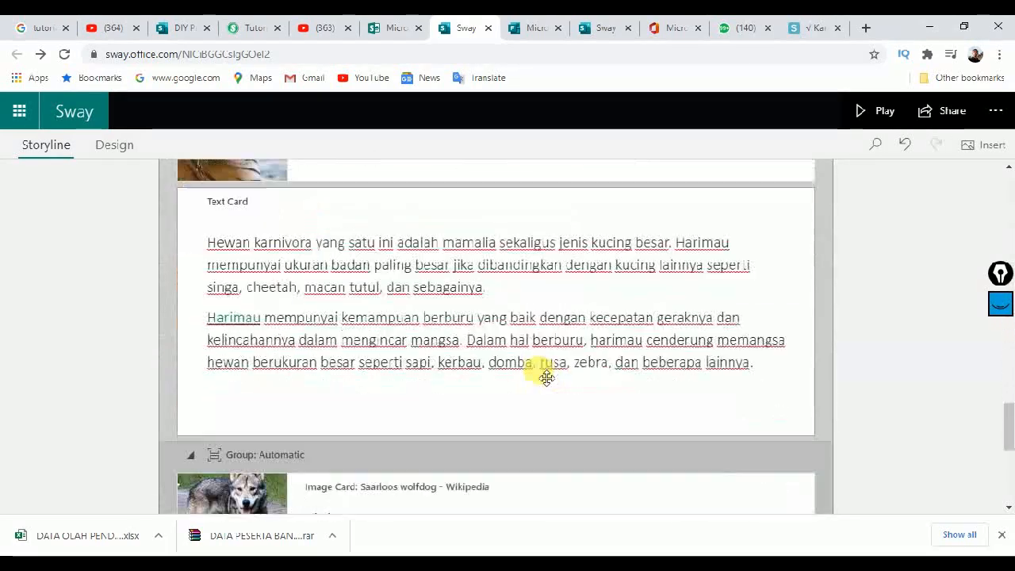
scroll(546, 377, down, 5)
scroll(596, 335, up, 5)
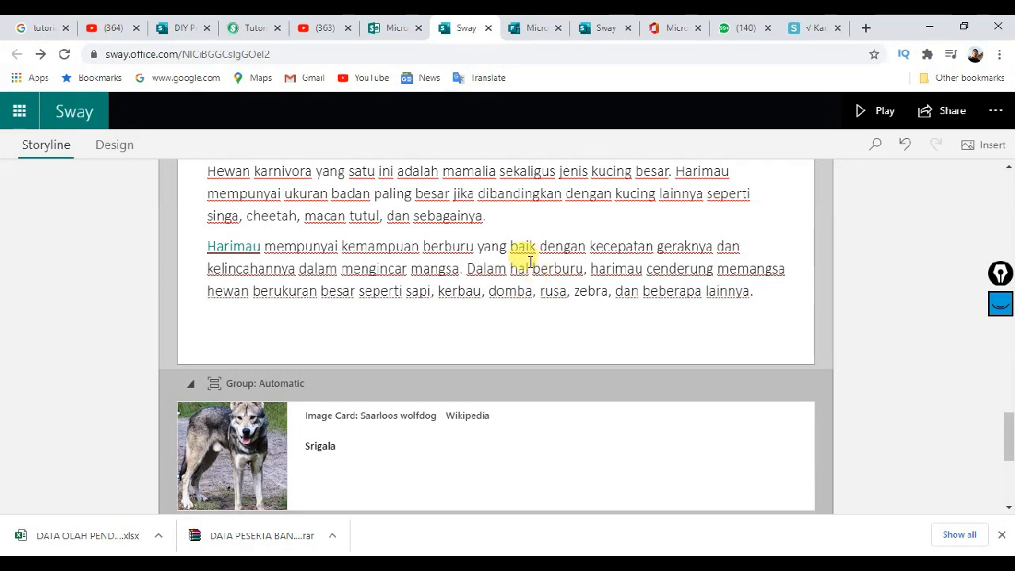
click(529, 32)
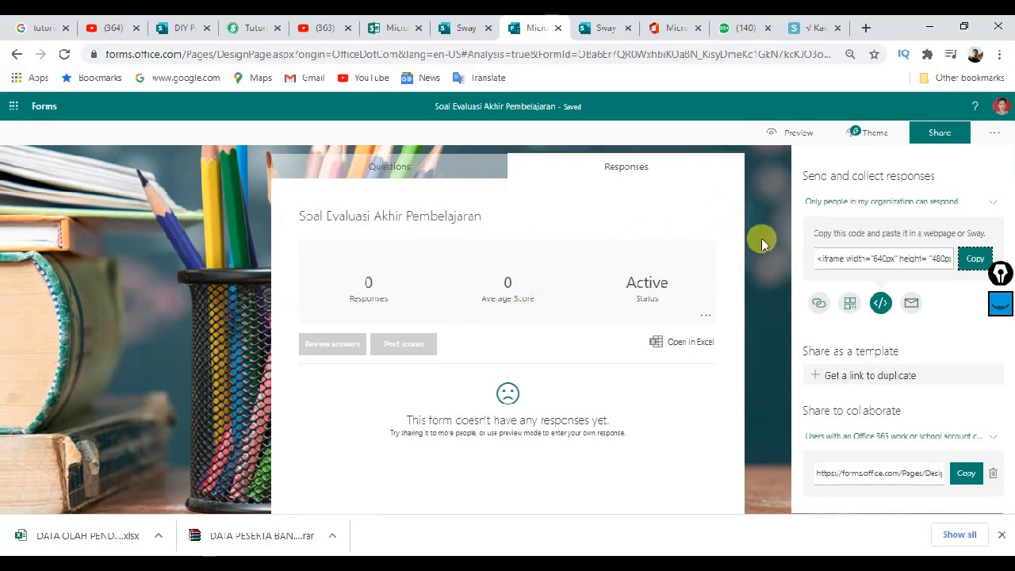
Step: Copy the quiz's response link from its Share options and return to the Sway storyline
click(940, 135)
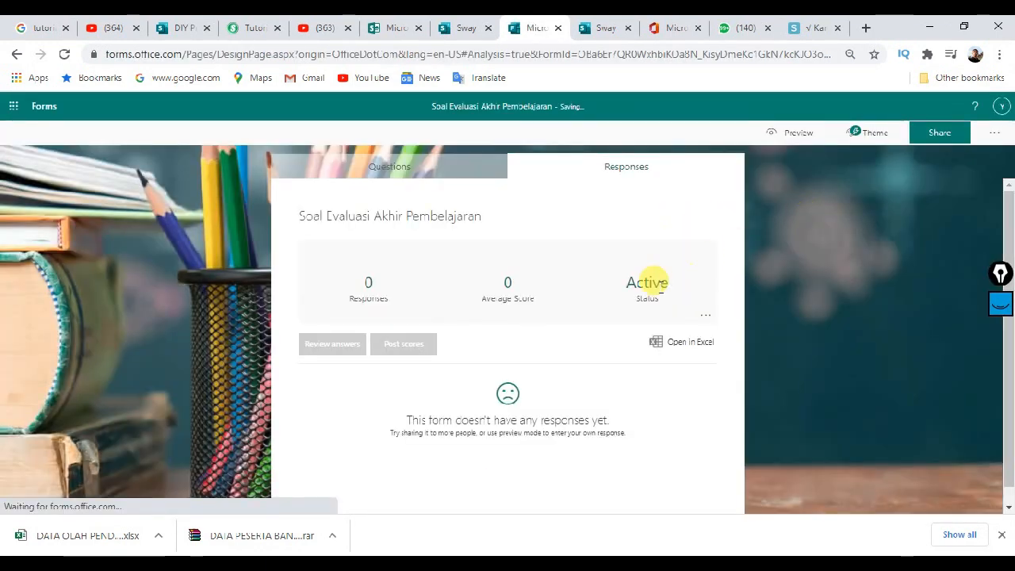
click(943, 143)
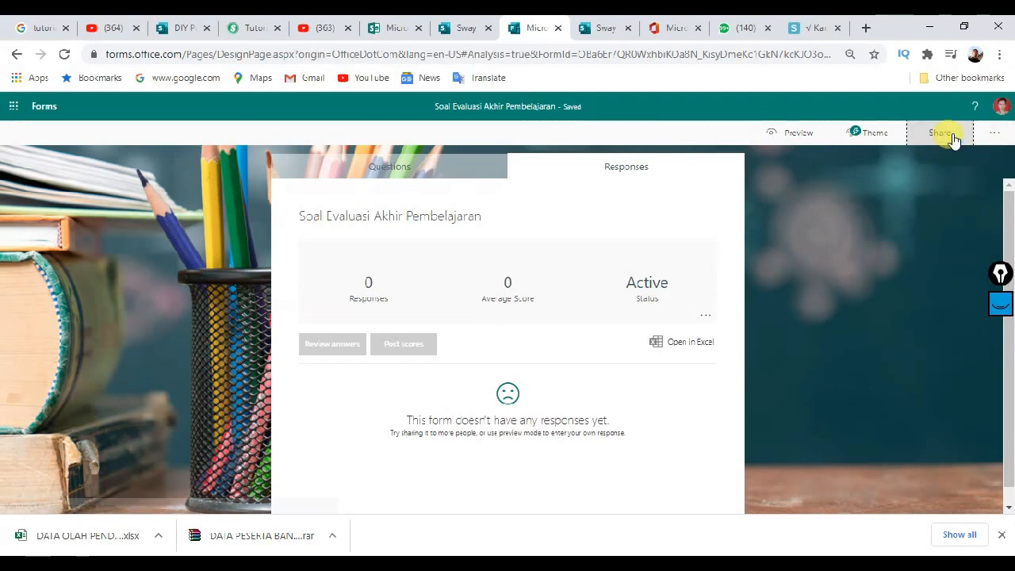
click(972, 241)
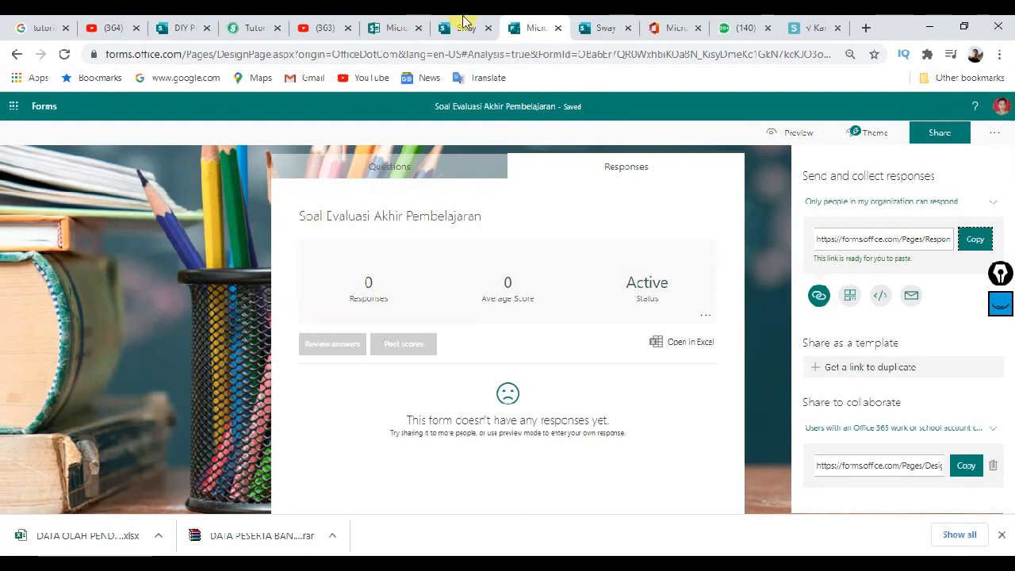
click(441, 29)
scroll(504, 443, down, 4)
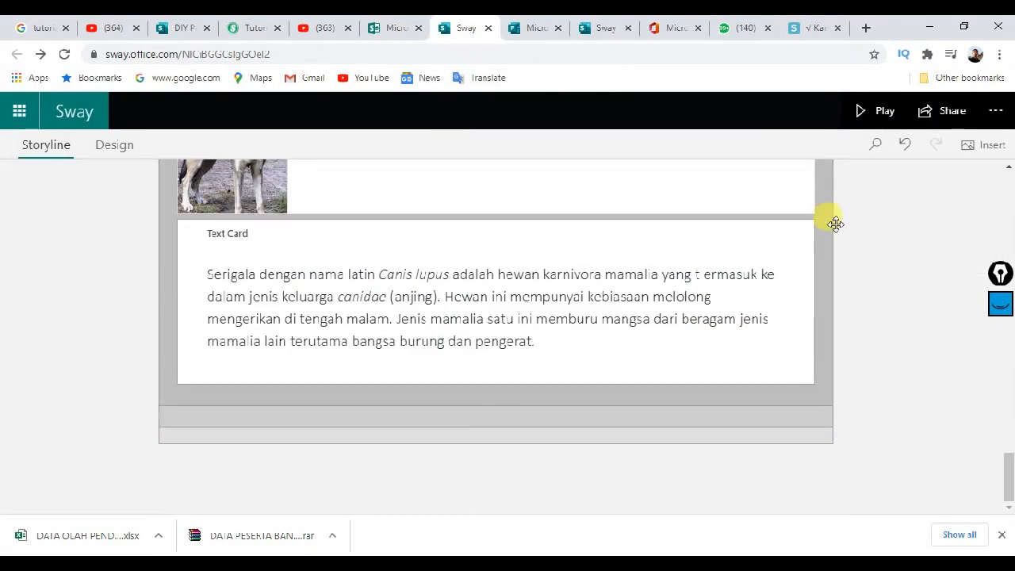
Step: Insert an empty Media > Embed card below the Serigala text card
scroll(673, 256, up, 8)
scroll(407, 321, down, 8)
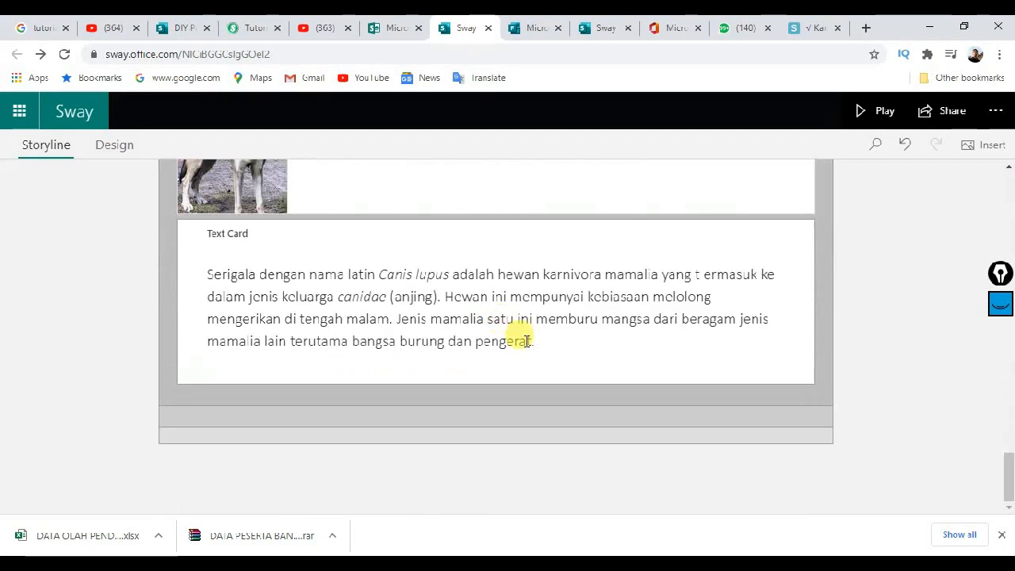
click(494, 402)
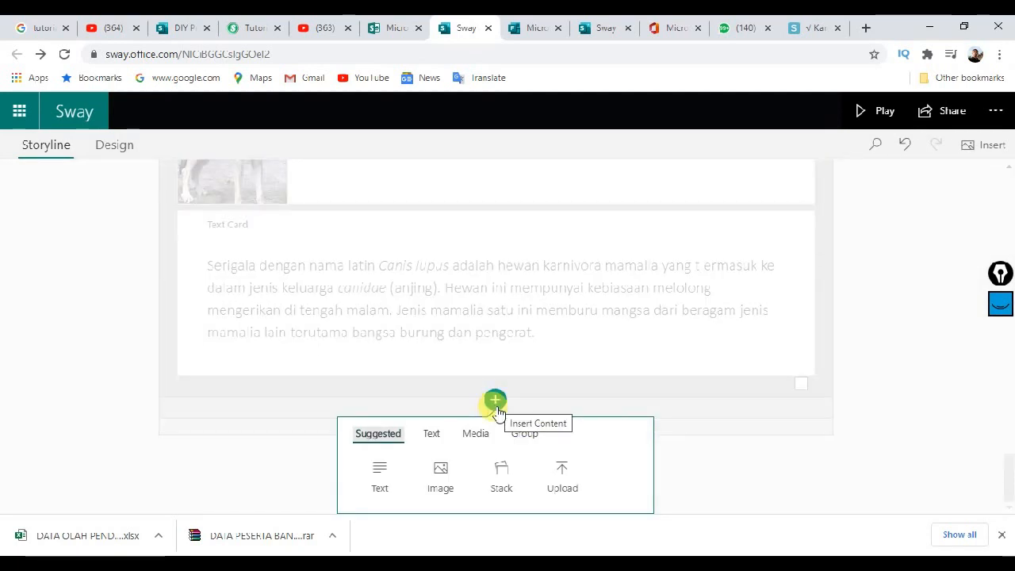
click(482, 440)
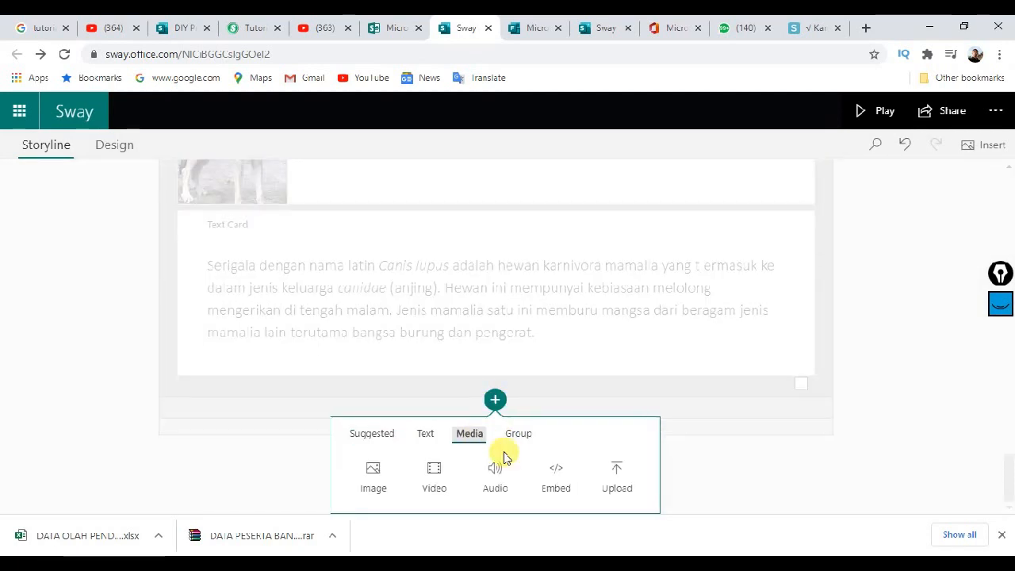
click(555, 476)
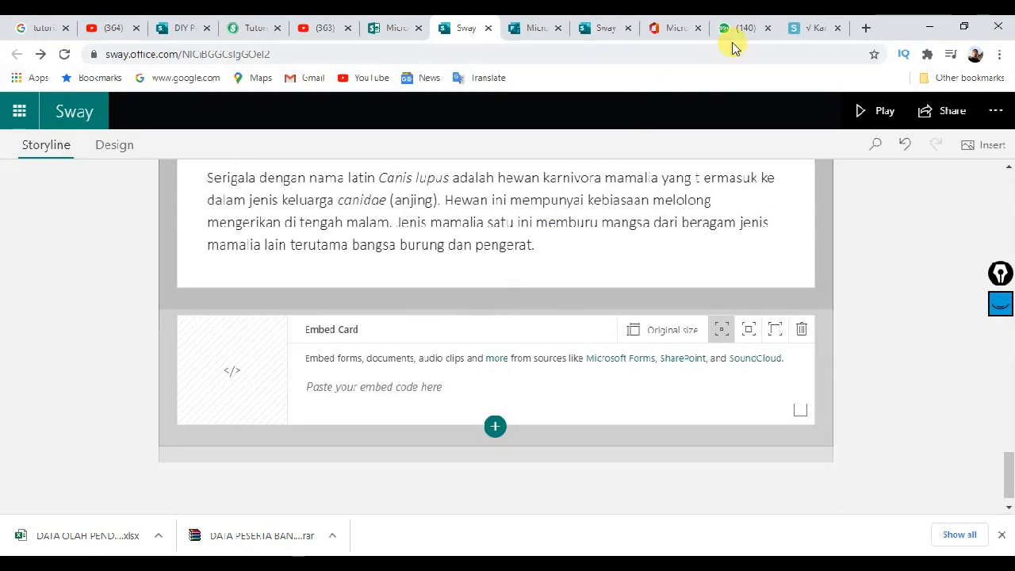
Step: Copy the quiz's iframe embed code from Microsoft Forms
click(537, 26)
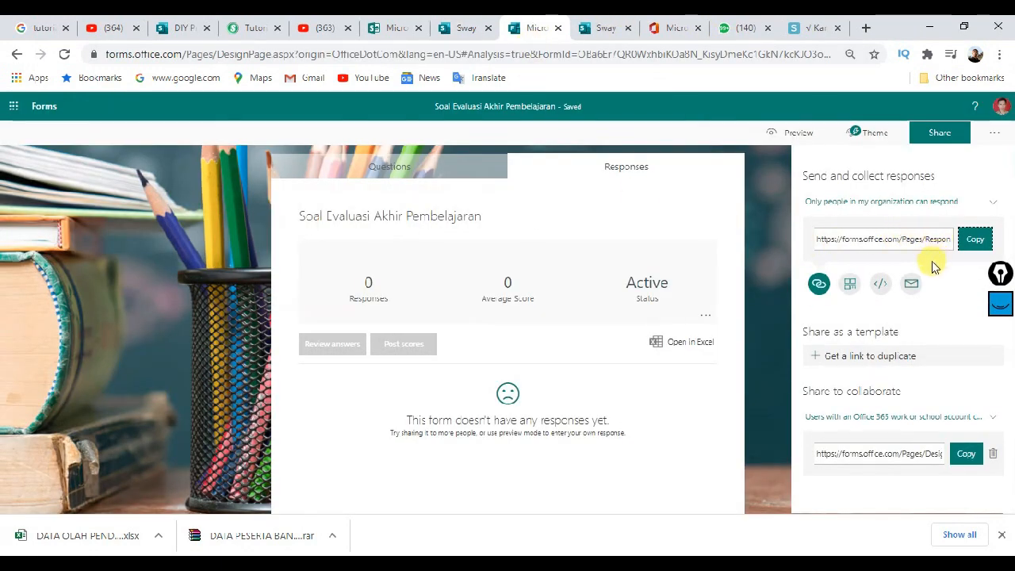
click(881, 287)
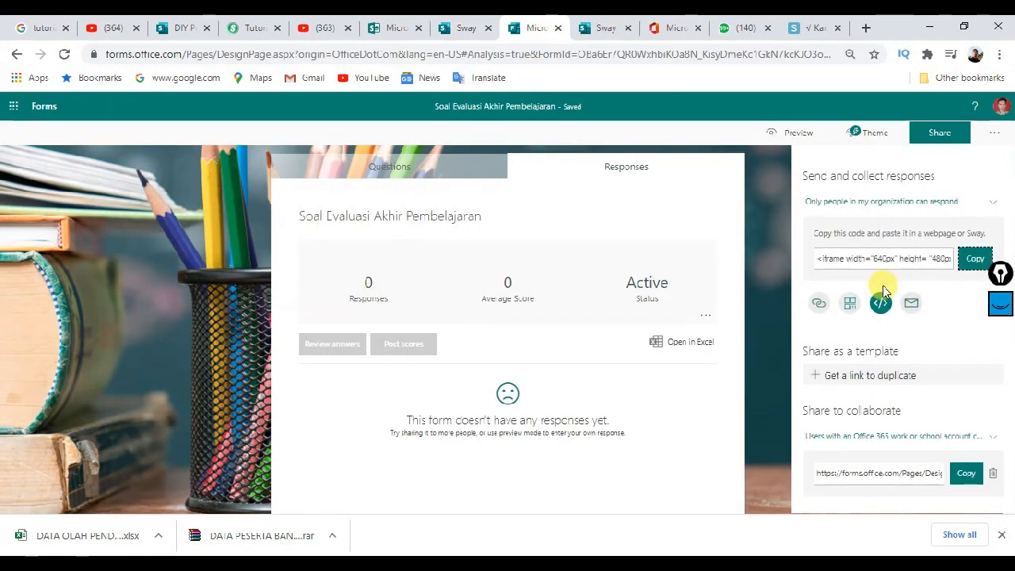
click(971, 259)
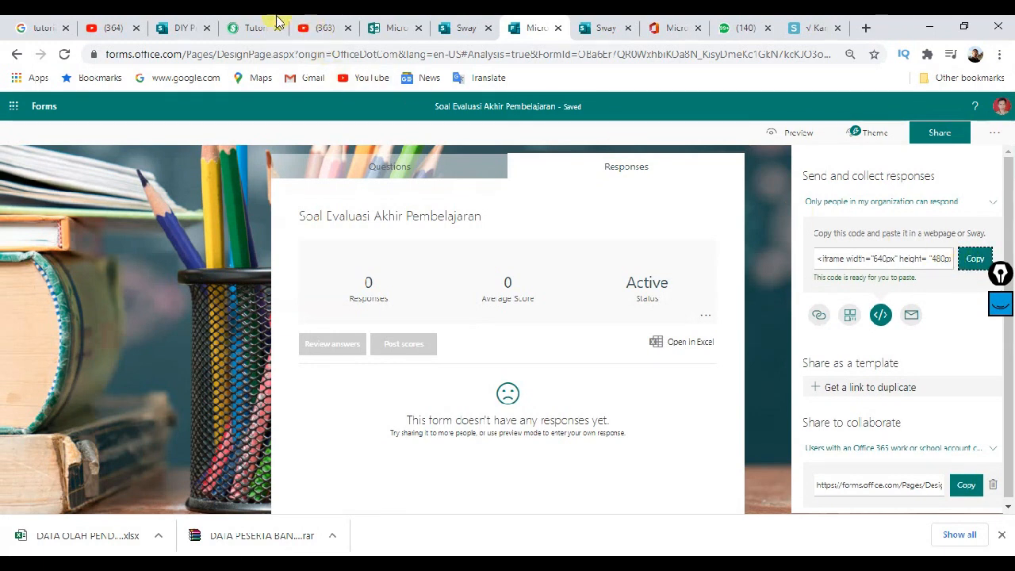
Step: Paste the quiz's iframe code into the new embed card, then play the Sway full-screen
click(474, 26)
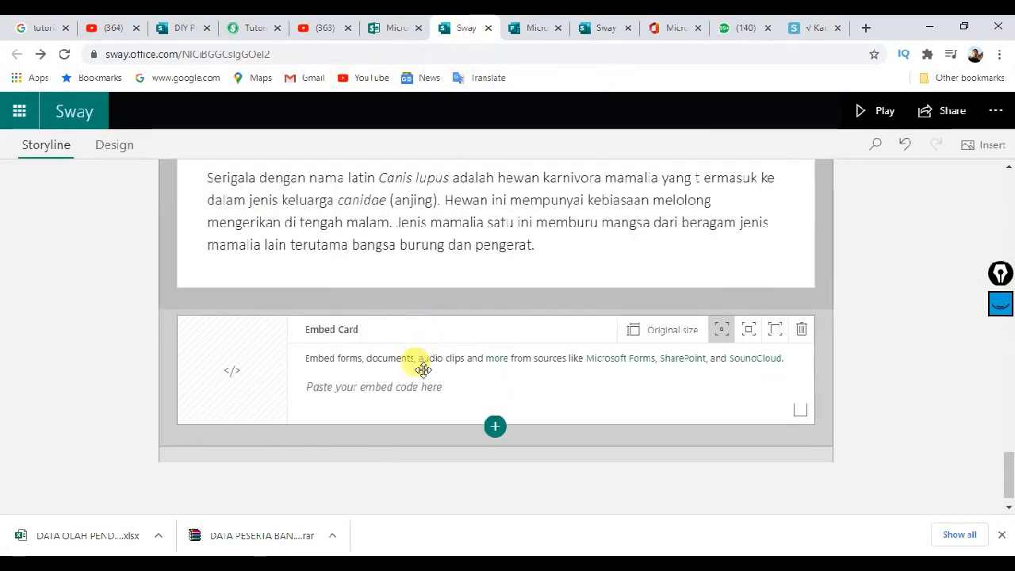
click(405, 392)
key(ctrl+v)
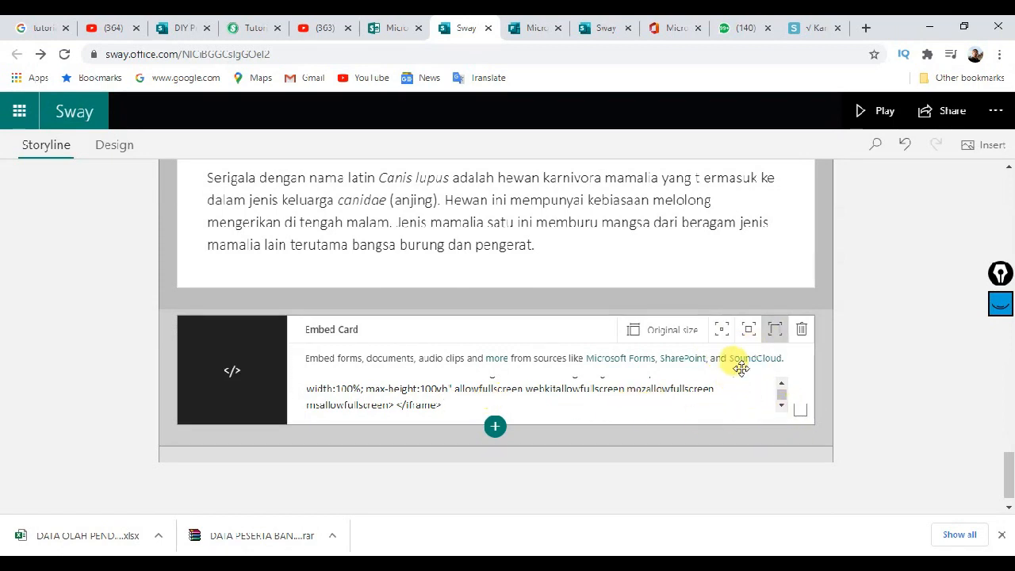
click(860, 111)
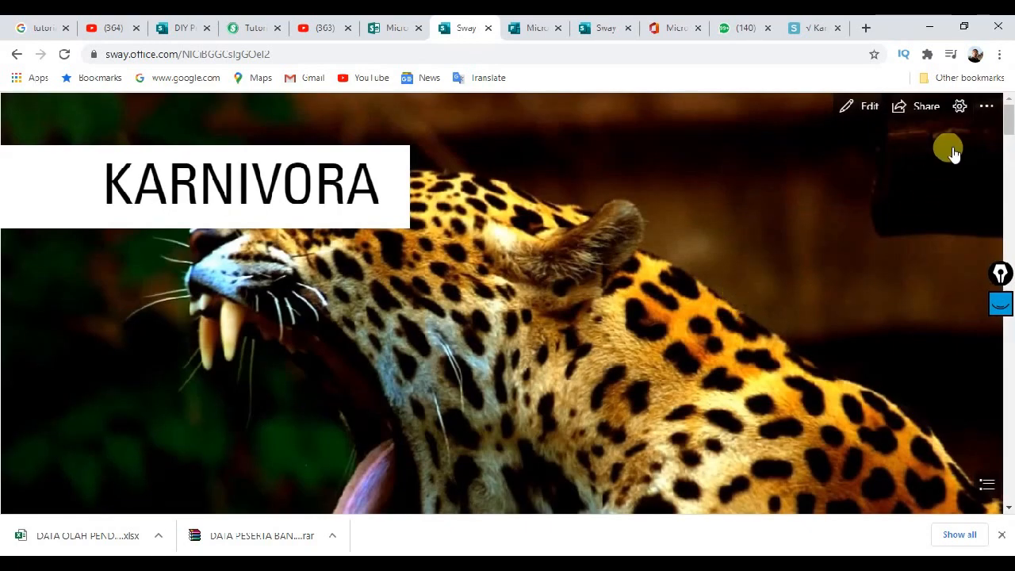
drag(1007, 126, 1008, 219)
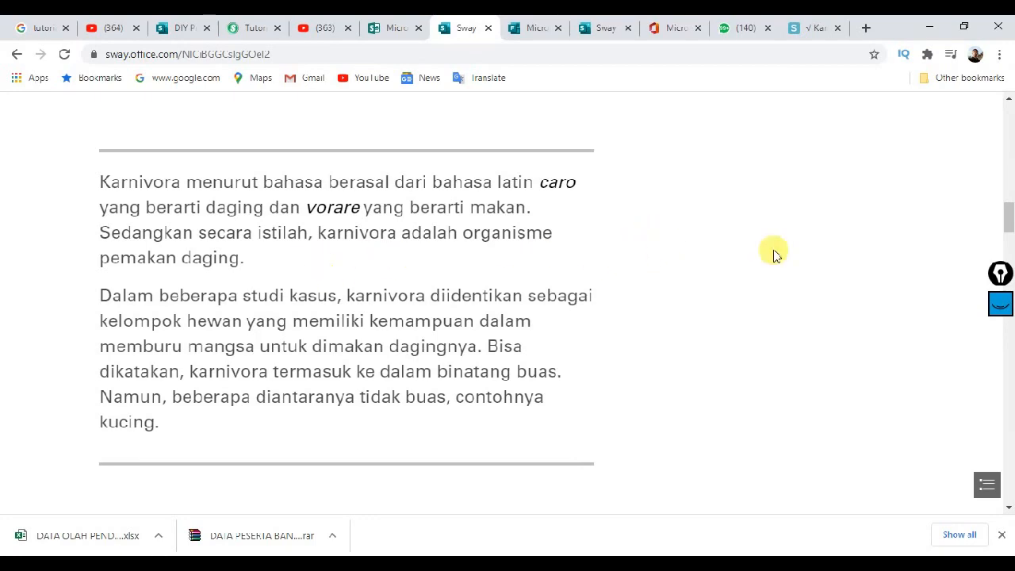
drag(1008, 222, 1008, 464)
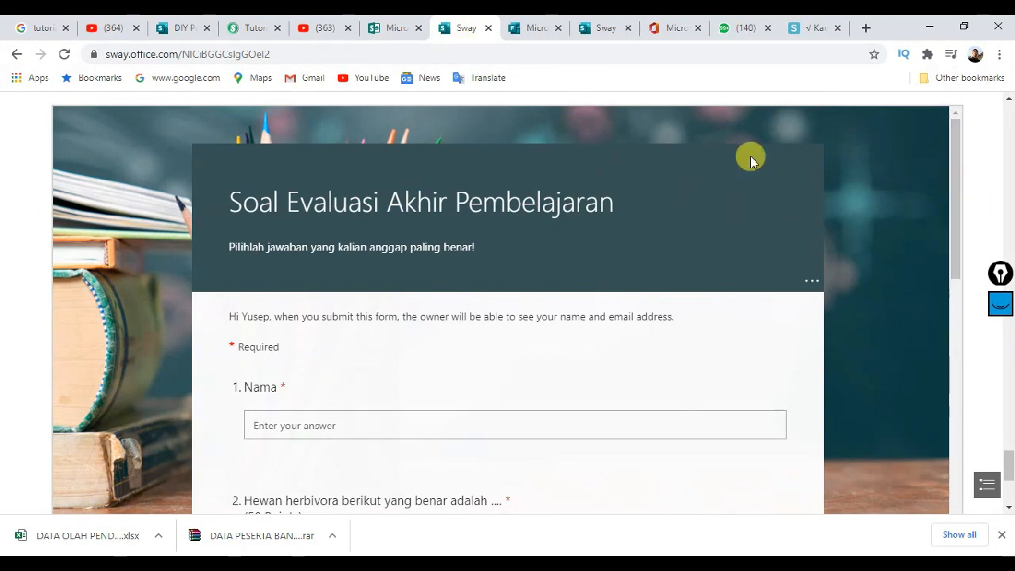
click(1007, 406)
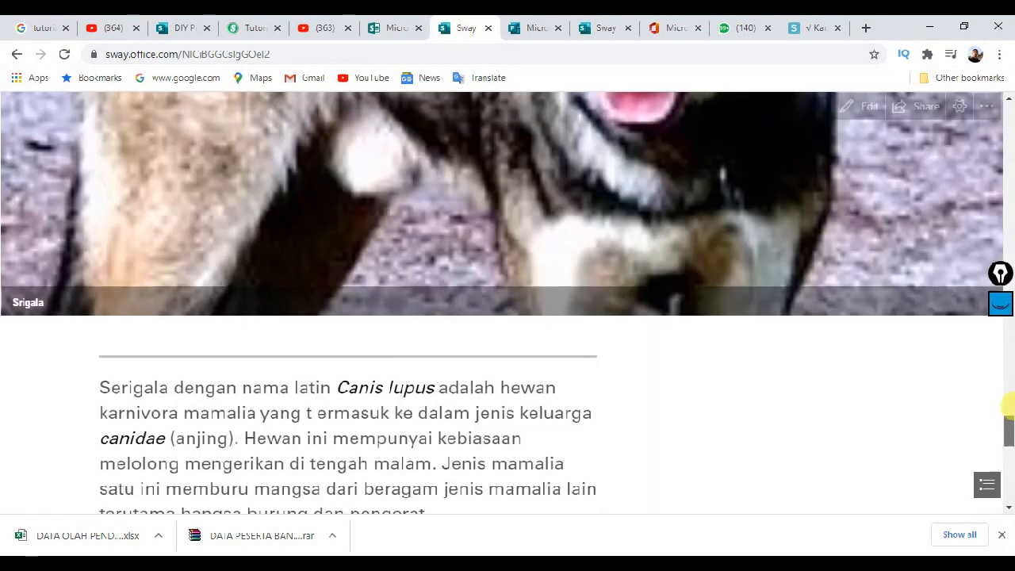
drag(1006, 406, 967, 130)
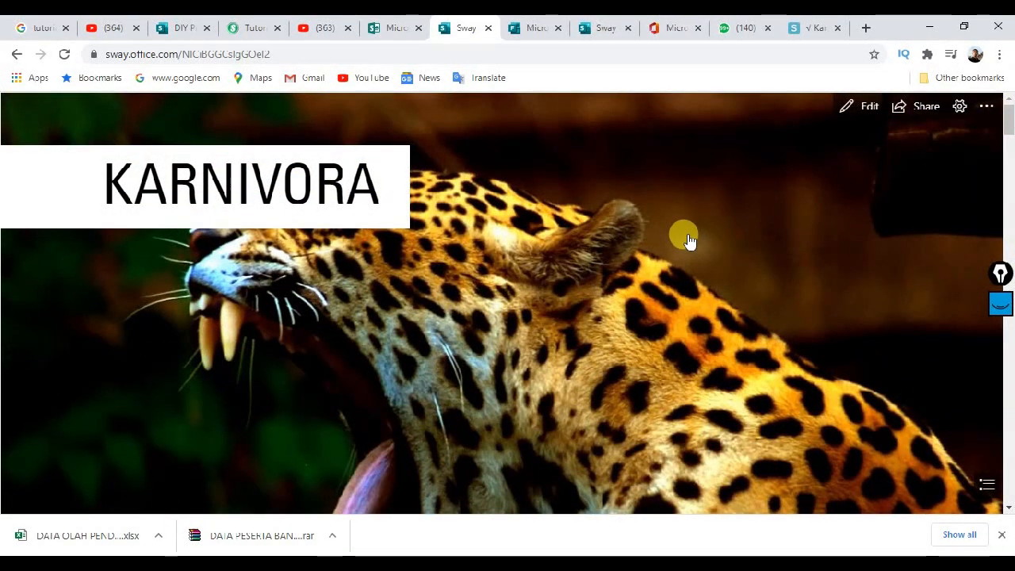
scroll(688, 241, down, 12)
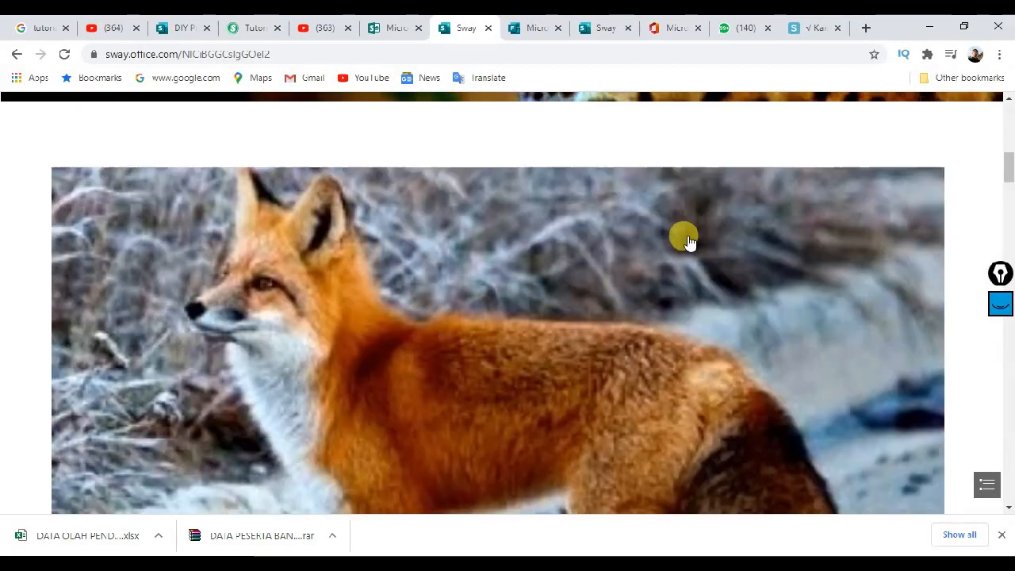
scroll(688, 241, down, 10)
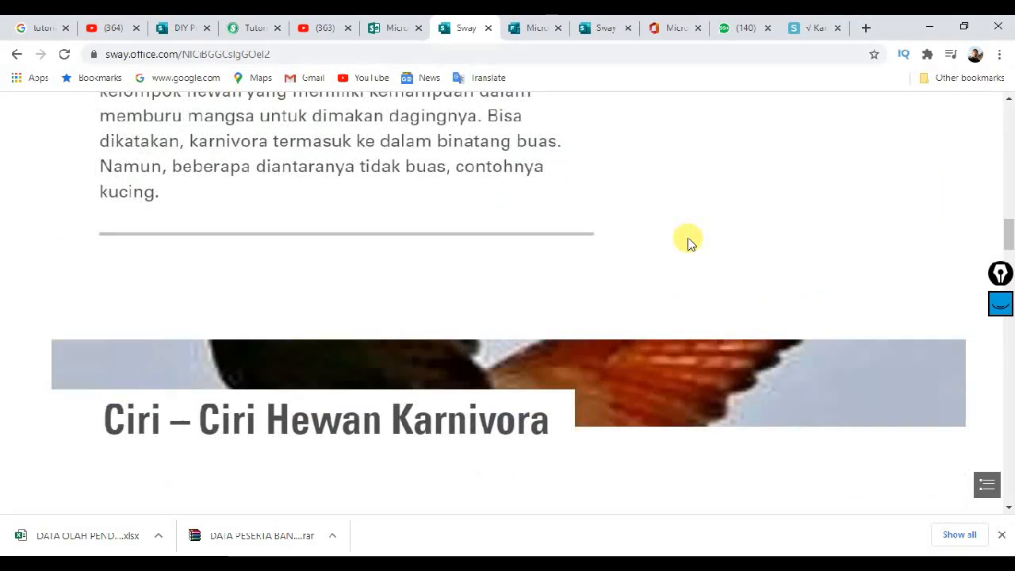
scroll(717, 243, up, 8)
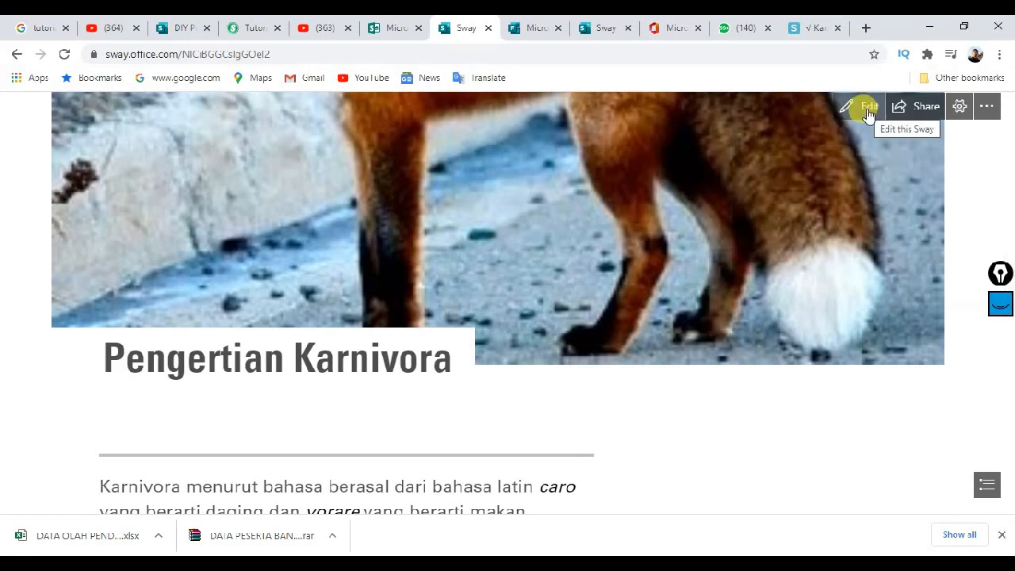
Step: Back in the editor, insert an empty Media > Video card below the Srigala text card
click(868, 111)
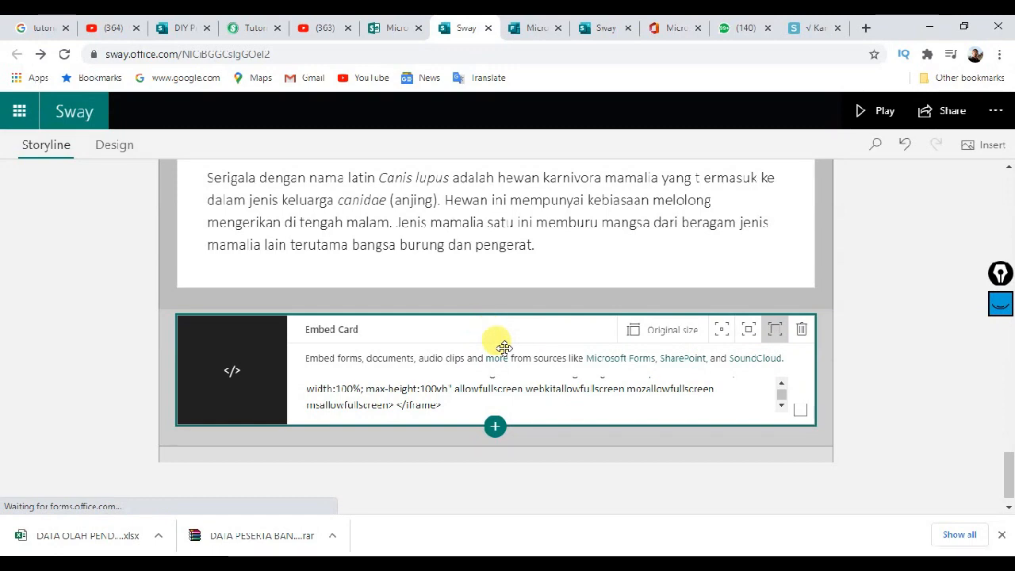
scroll(503, 347, up, 15)
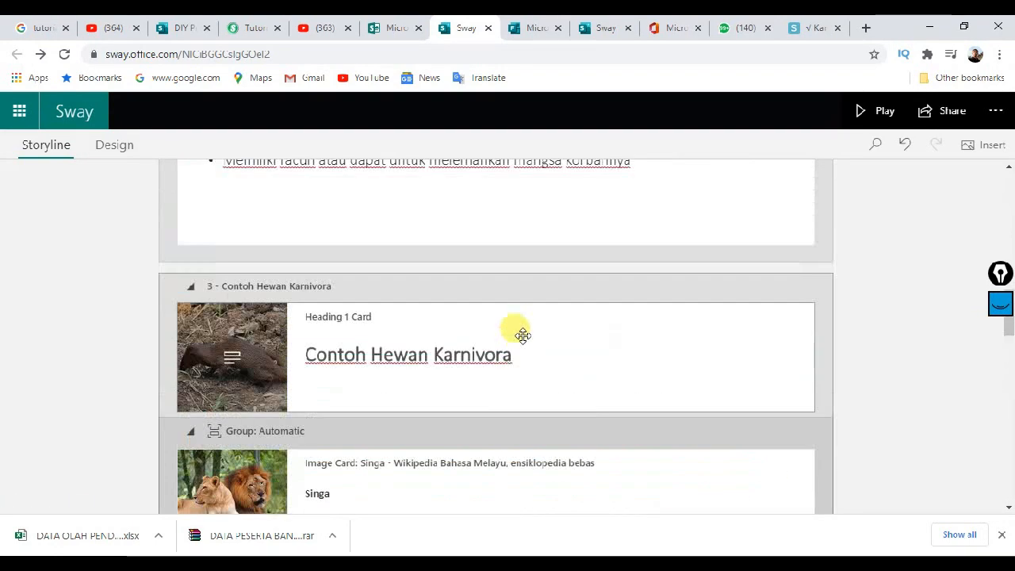
scroll(522, 335, up, 3)
scroll(523, 328, down, 15)
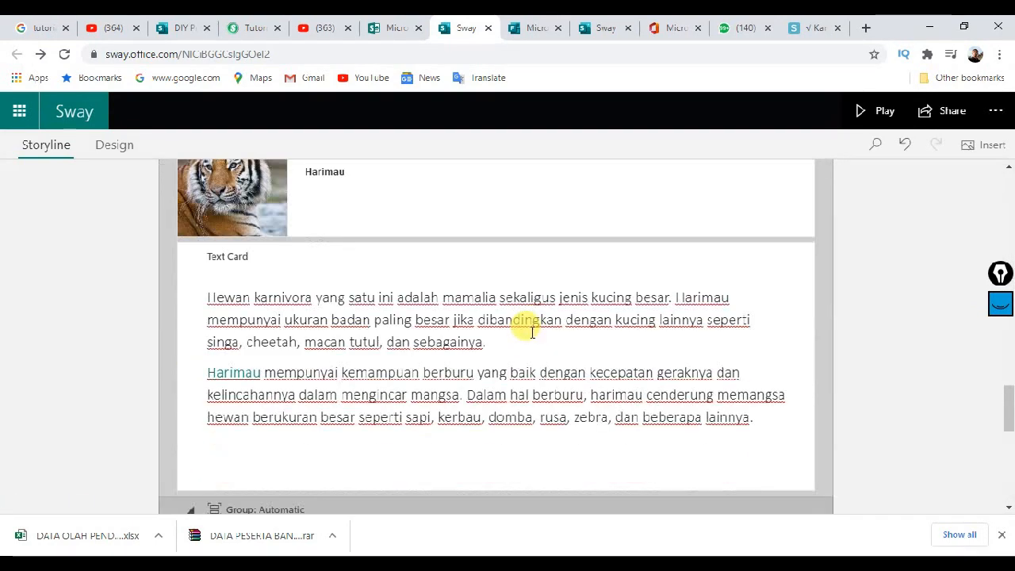
scroll(530, 330, down, 5)
scroll(525, 339, down, 2)
scroll(516, 333, up, 3)
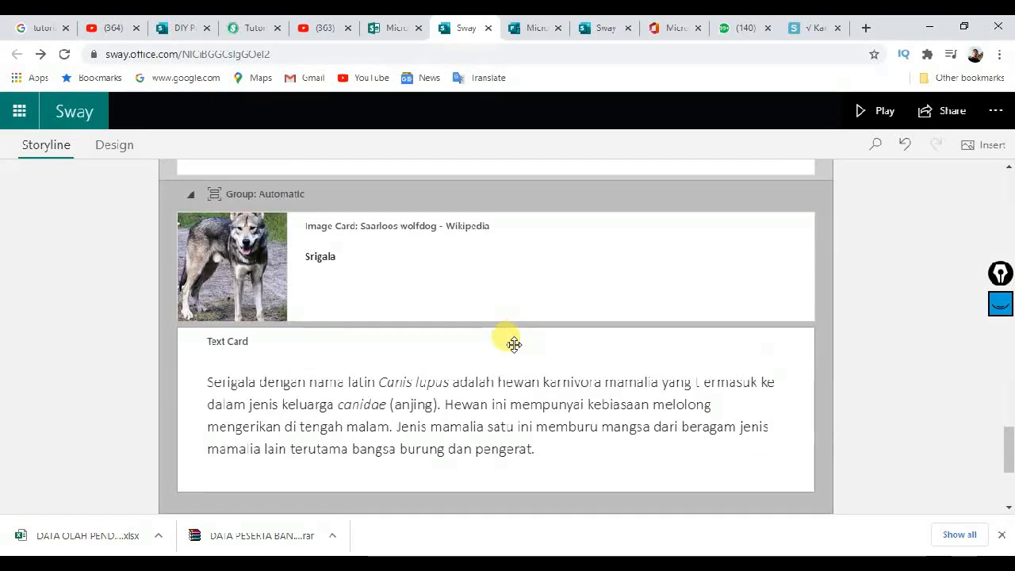
scroll(514, 341, down, 2)
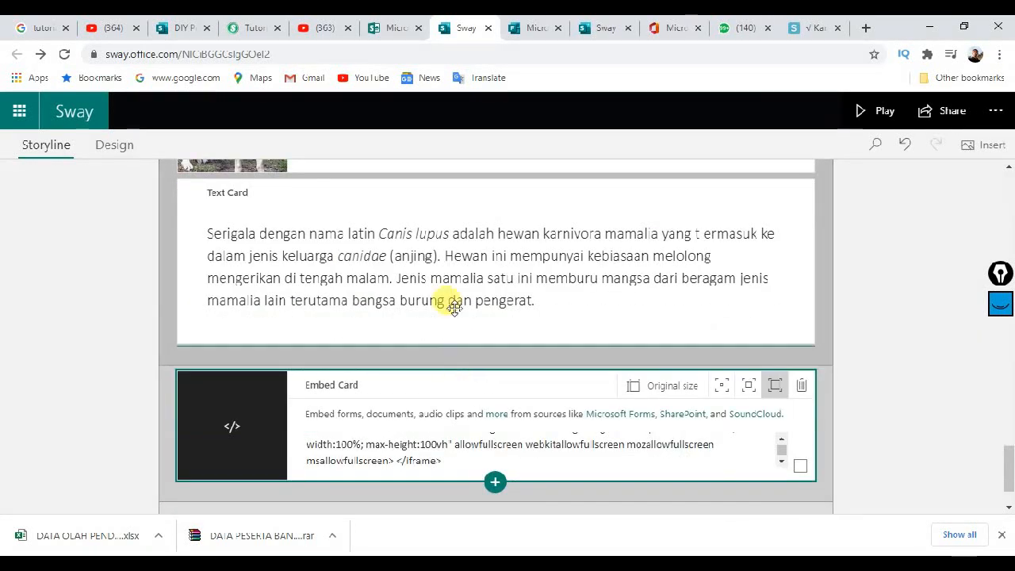
click(483, 197)
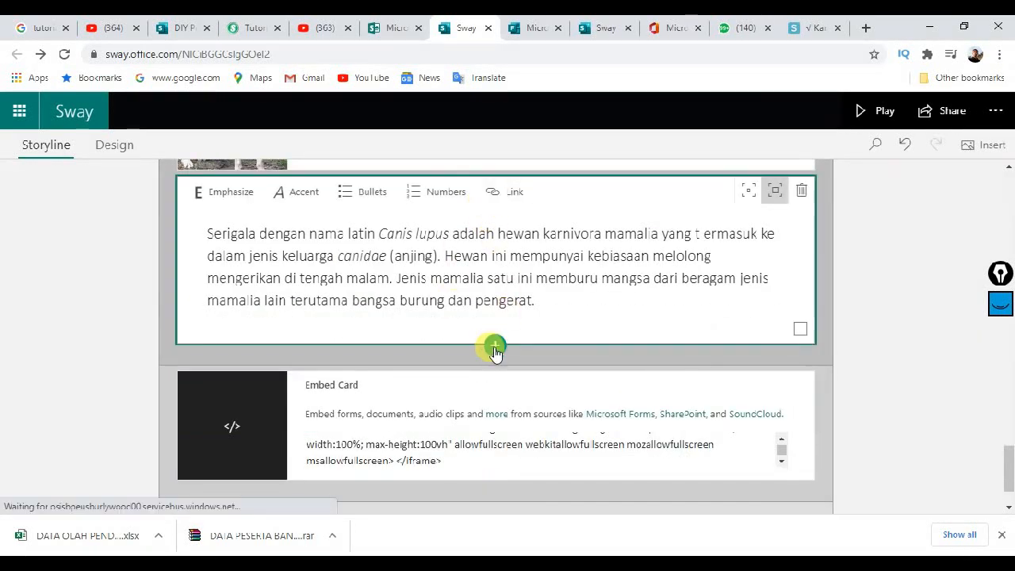
click(494, 349)
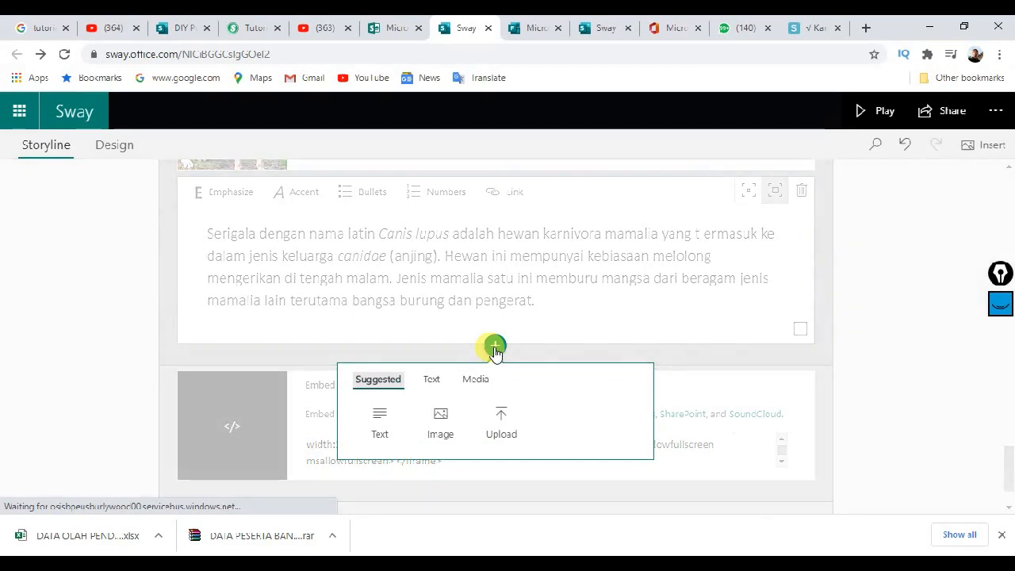
click(472, 384)
click(438, 417)
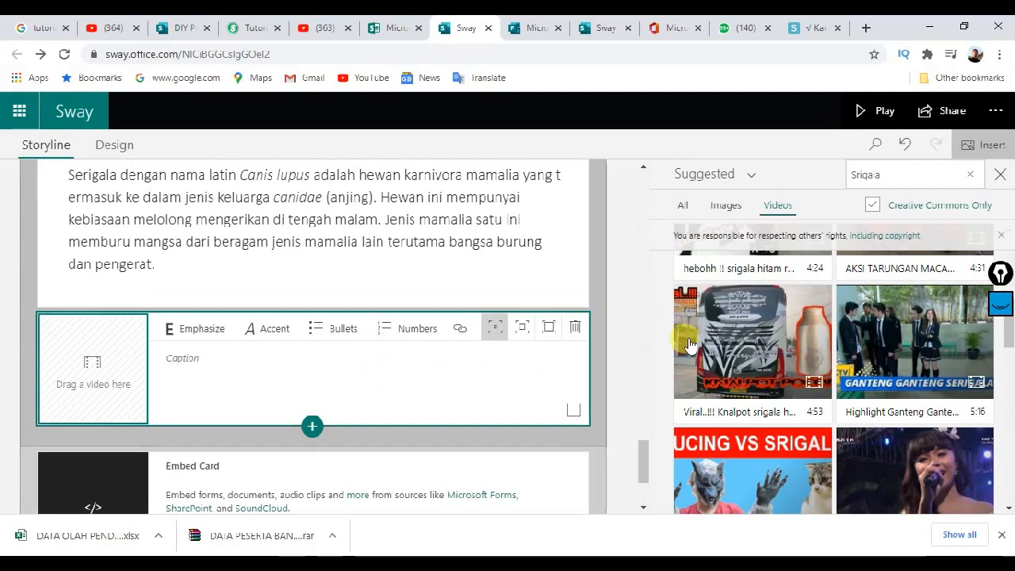
Step: Search videos for 'karnivora' and drag Binatang Buas Karnivora into the empty video card
double_click(888, 173)
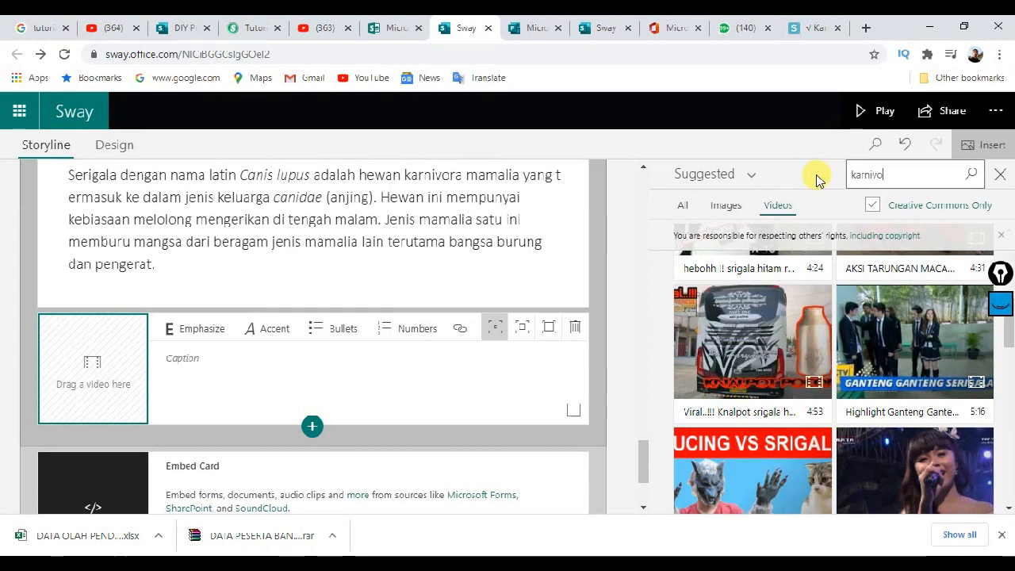
click(969, 175)
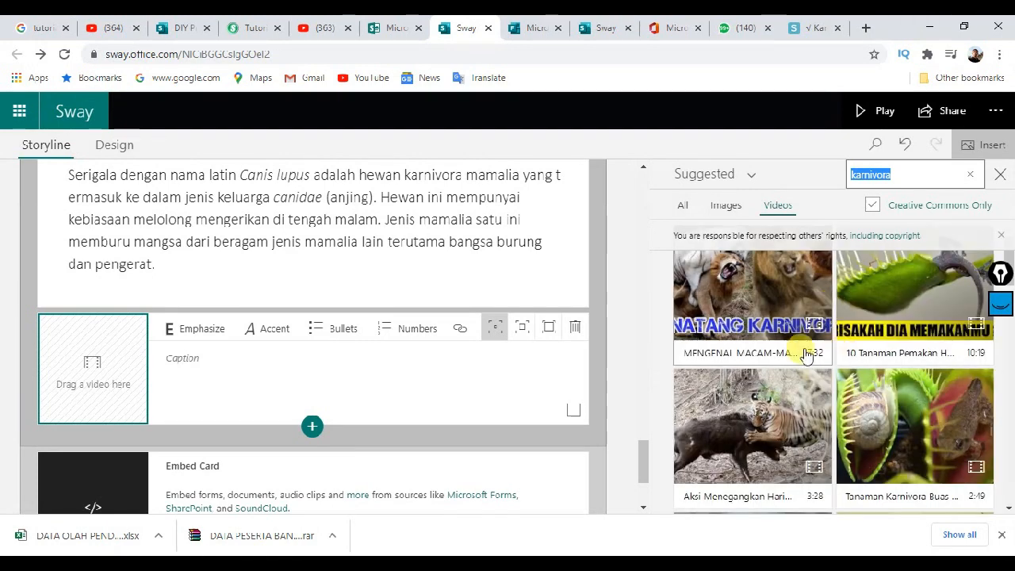
scroll(787, 347, down, 1)
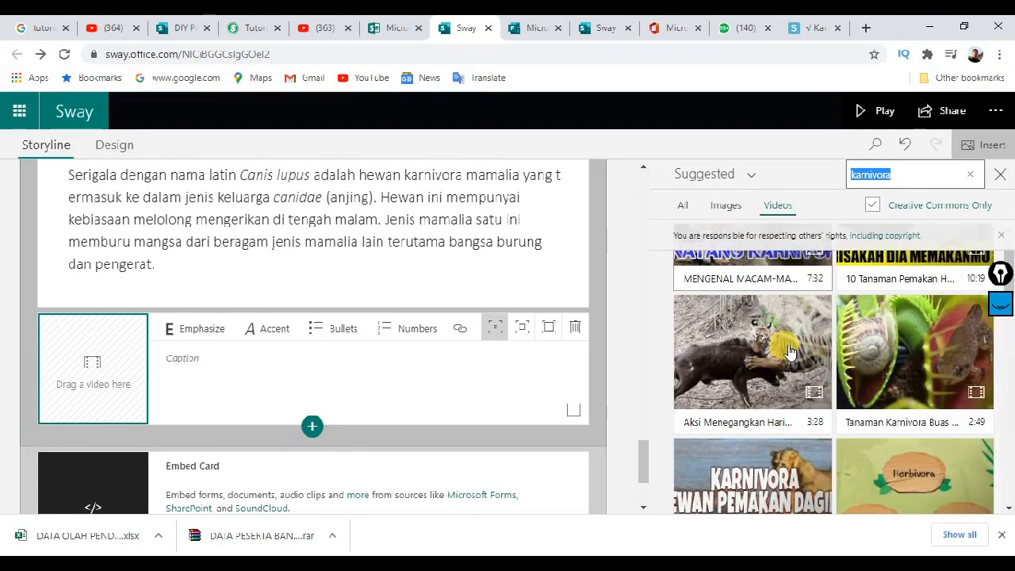
scroll(803, 354, down, 1)
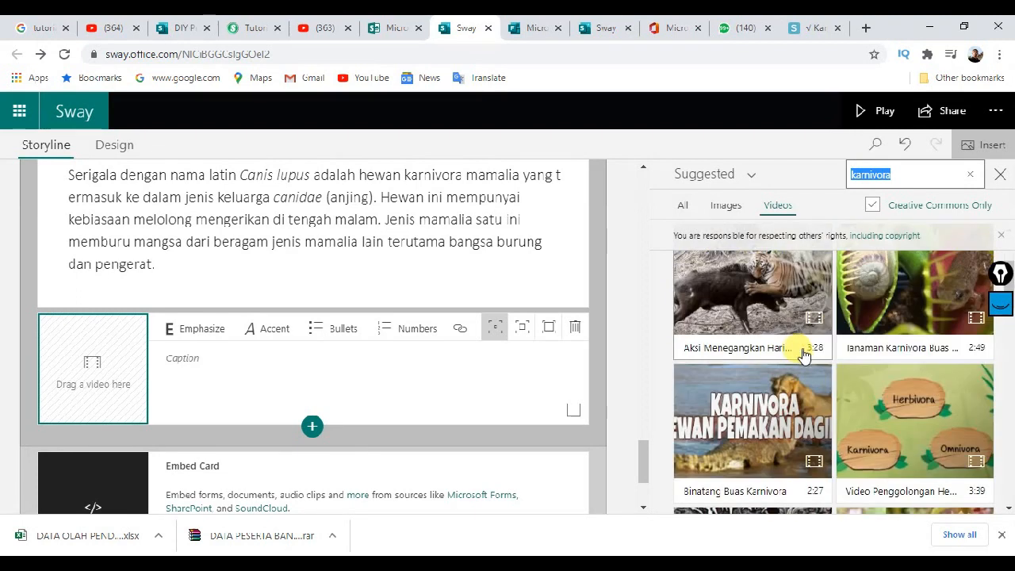
scroll(802, 354, down, 1)
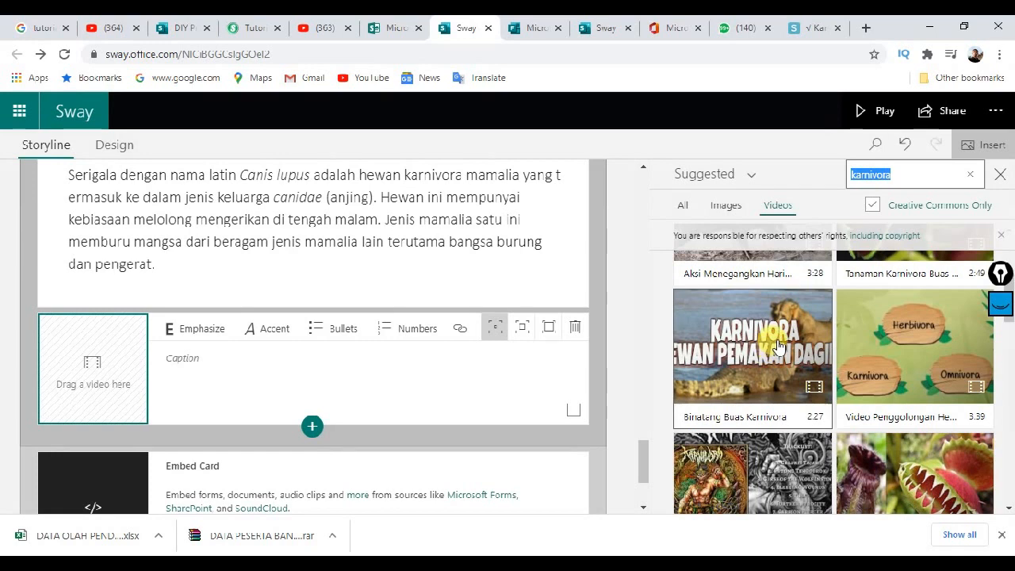
drag(773, 349, 103, 372)
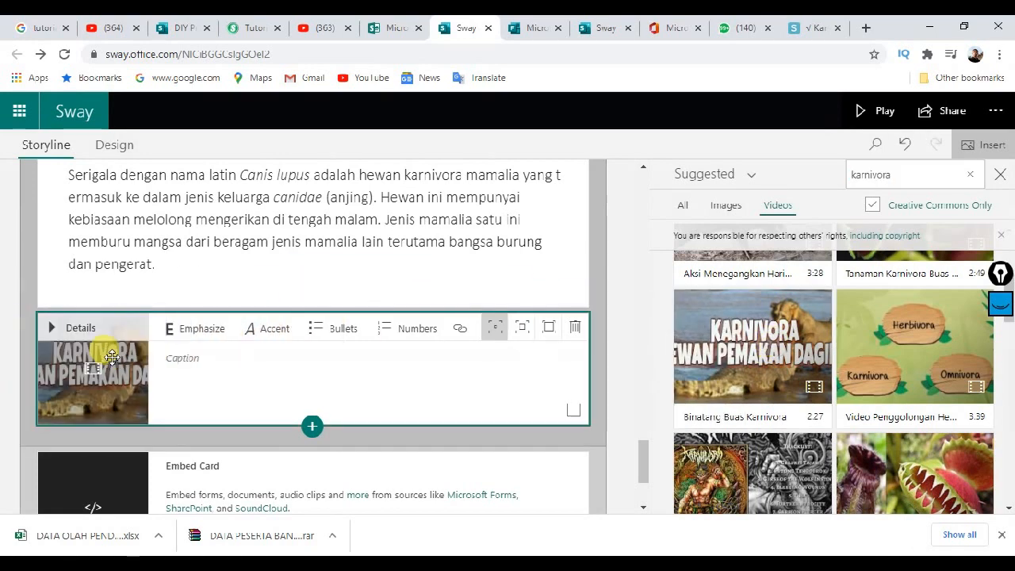
Step: Give the Binatang Buas Karnivora video the caption 'Karnivora' and apply Emphasize to it
click(238, 371)
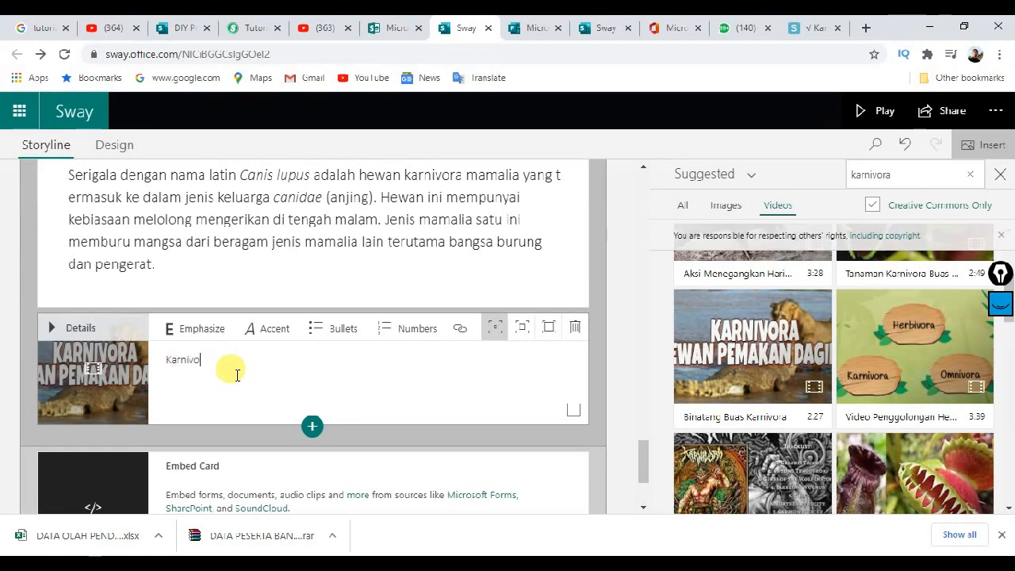
click(191, 361)
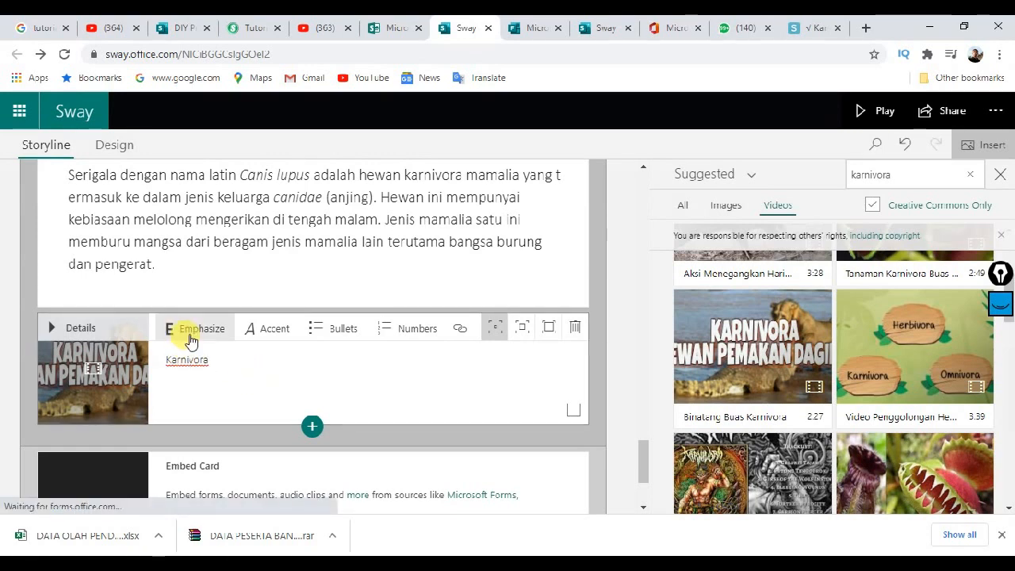
double_click(190, 359)
click(195, 329)
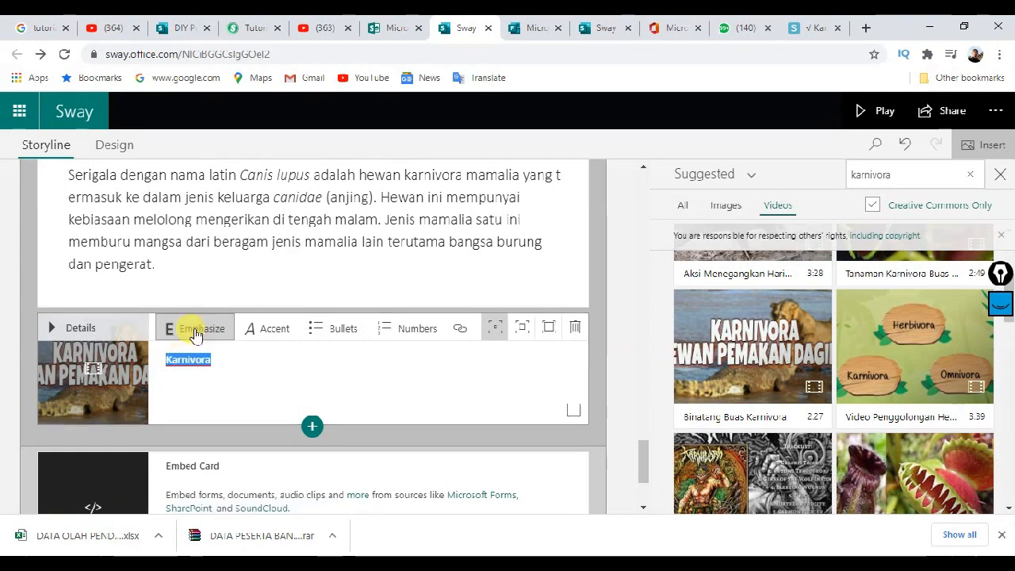
scroll(715, 328, down, 1)
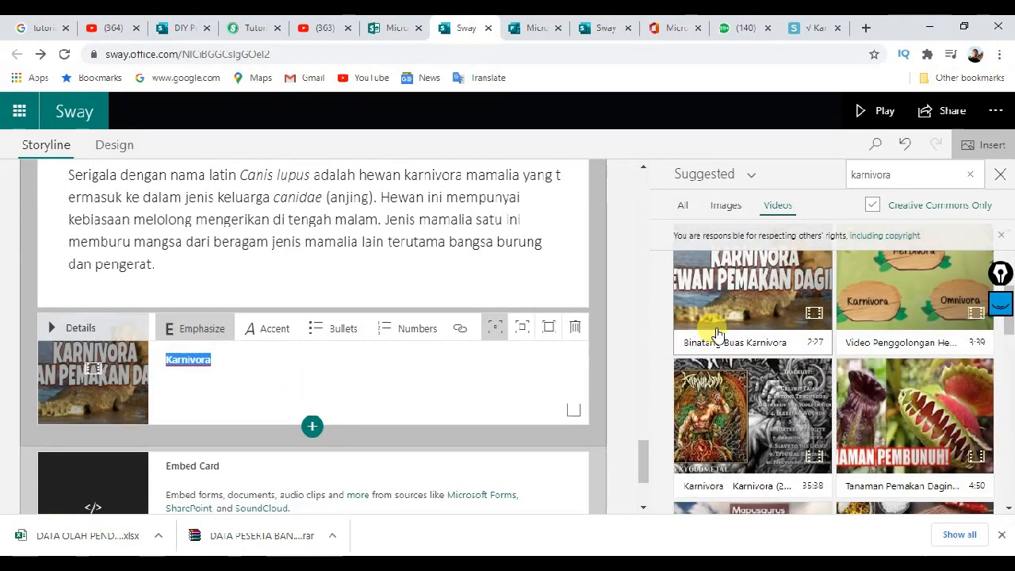
scroll(706, 349, down, 3)
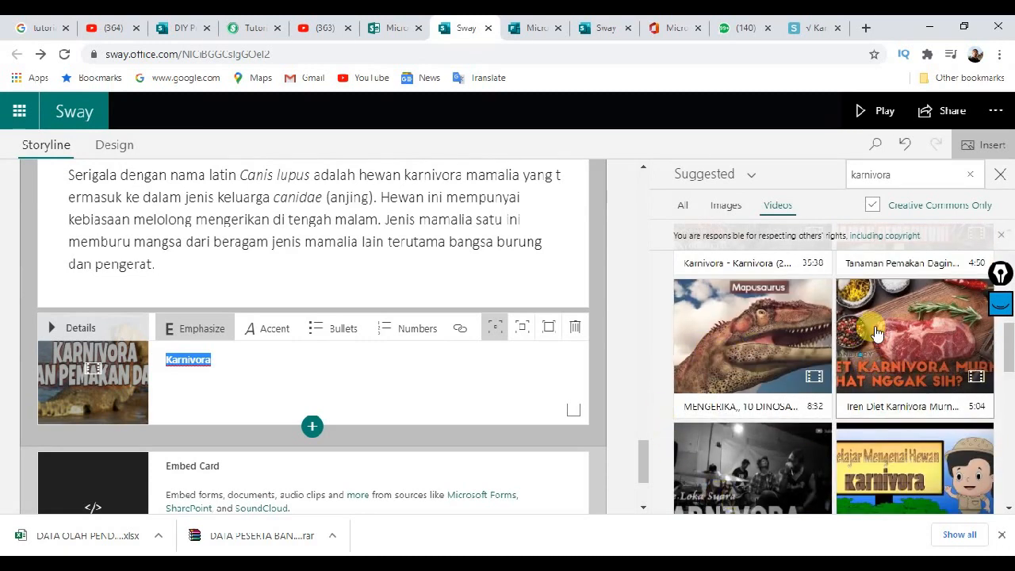
scroll(780, 352, down, 2)
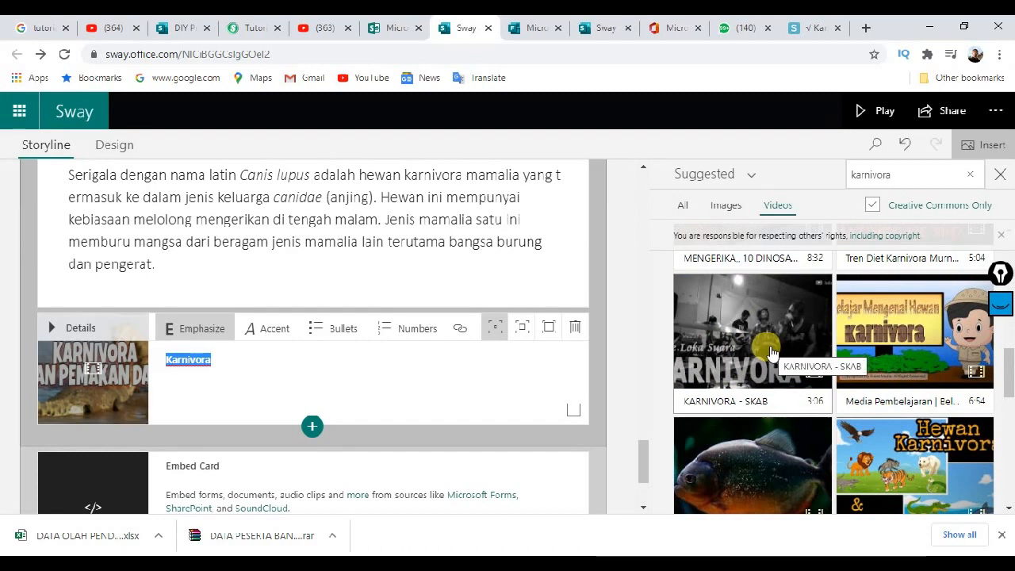
scroll(771, 351, down, 3)
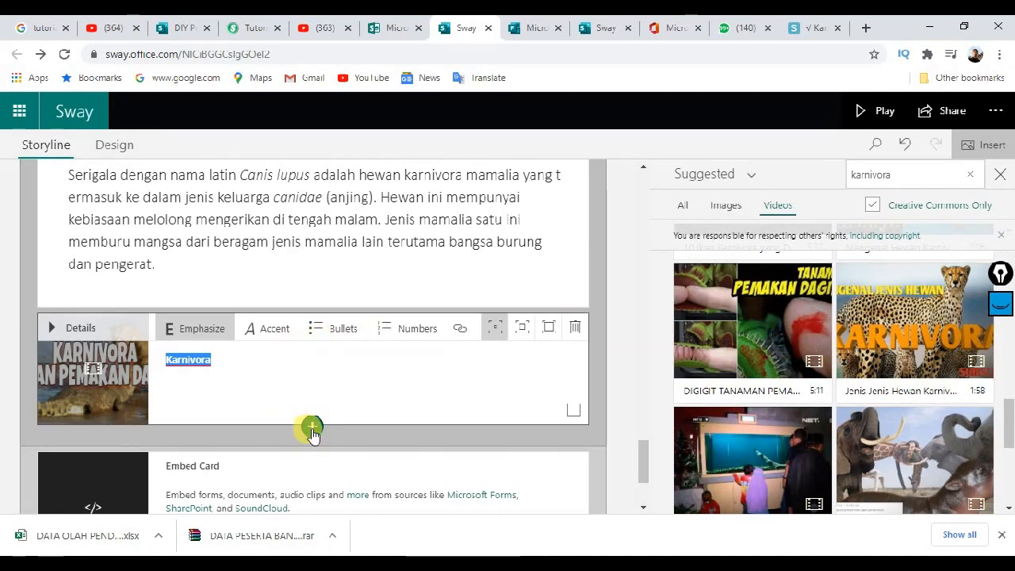
Step: Add a second Media > Video card holding the cheetah carnivore video
click(312, 426)
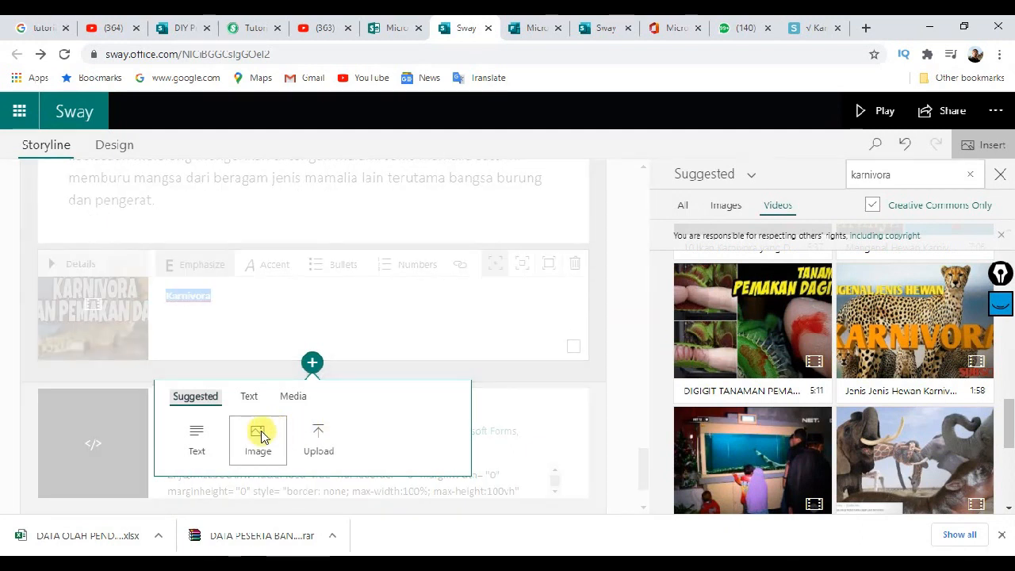
click(289, 398)
click(253, 436)
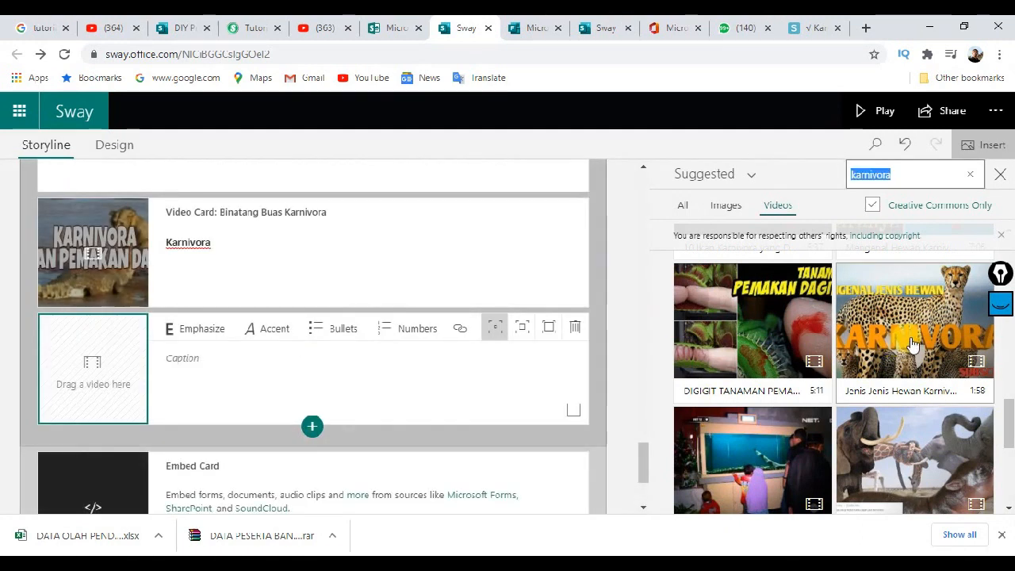
drag(856, 372, 110, 374)
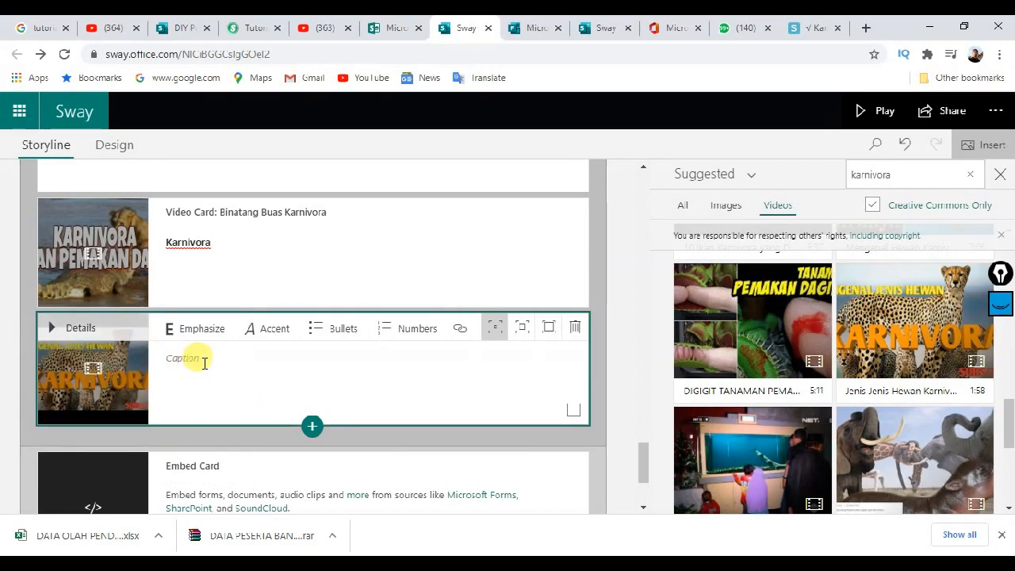
Step: Caption it 'Mengenal Jenis Hewan Karnivora', emphasize the caption, and play the Sway
click(199, 359)
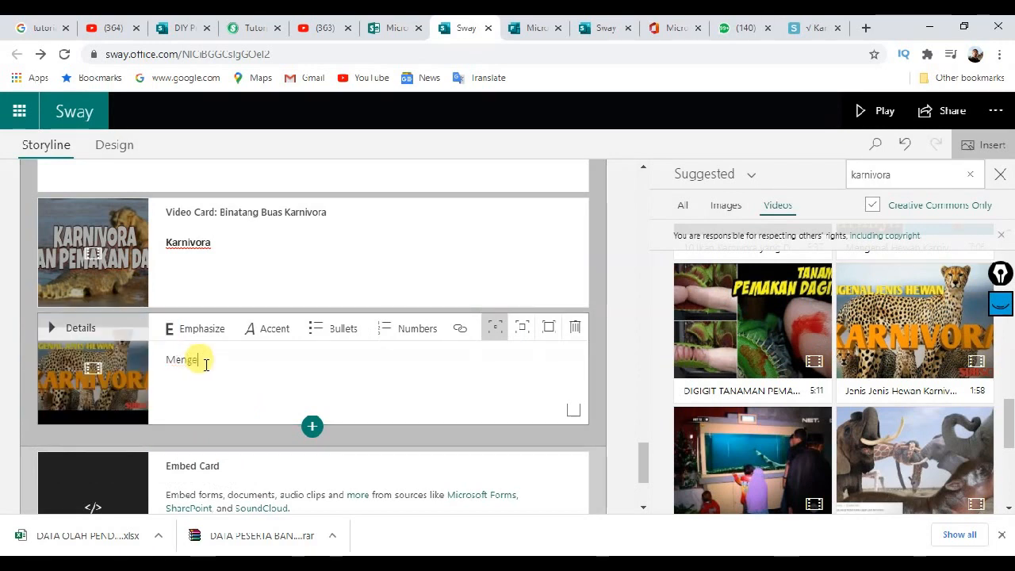
text(Mengenal Jenis)
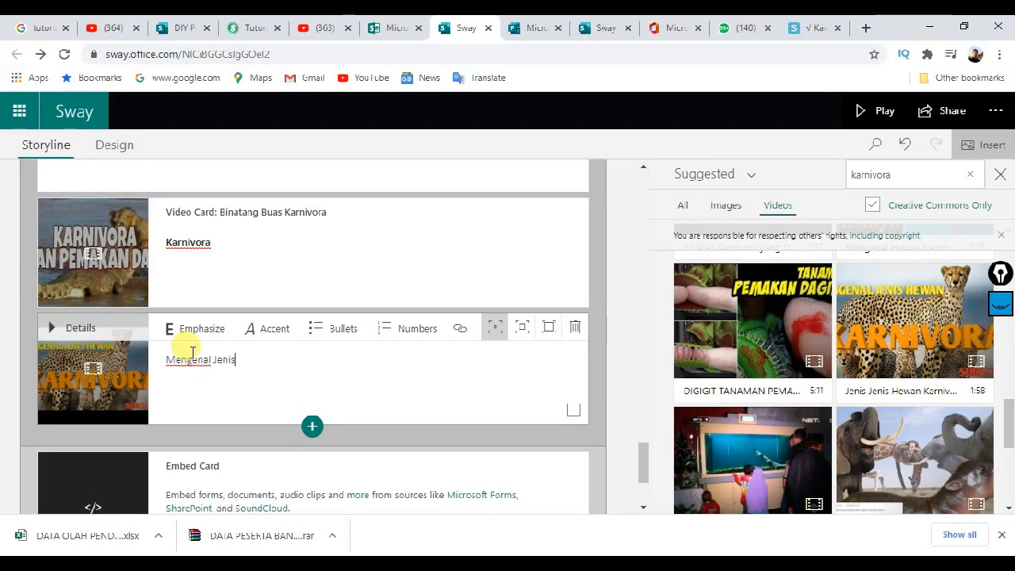
text( Karn)
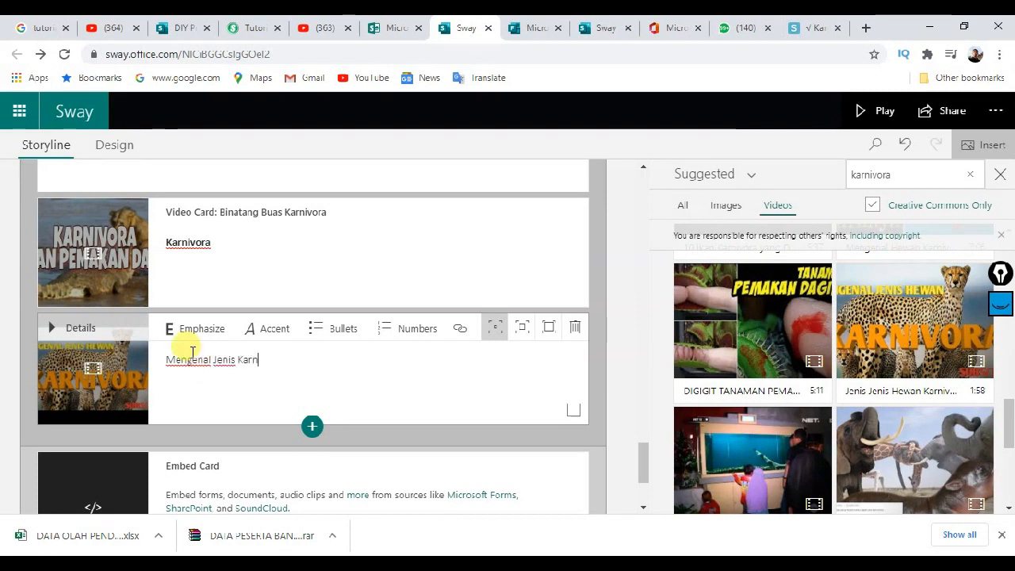
key(BackSpace)
key(BackSpace)
key(BackSpace)
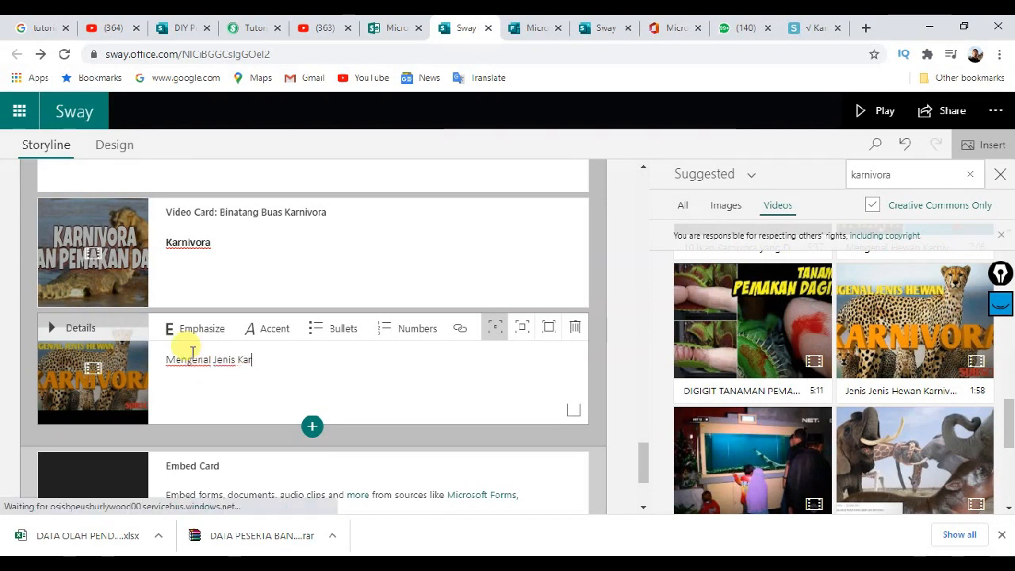
text(Hewan)
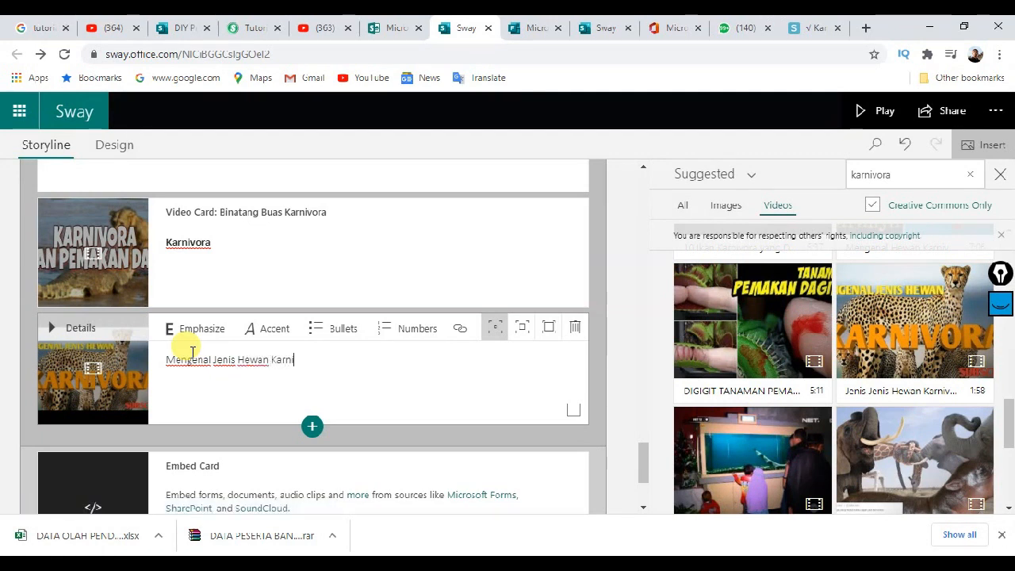
text( Karnivora)
drag(311, 356, 158, 354)
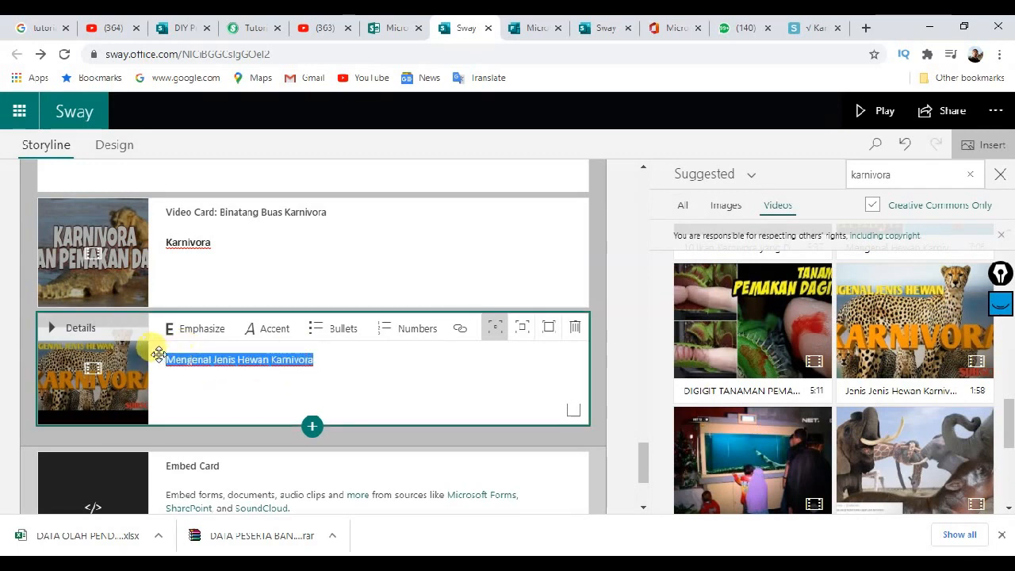
click(188, 327)
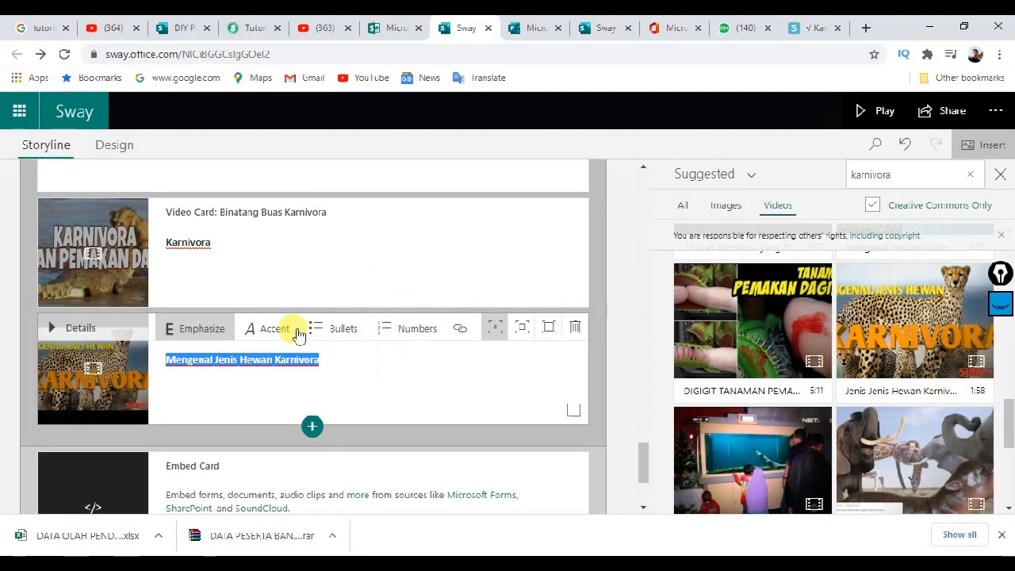
click(444, 256)
click(858, 117)
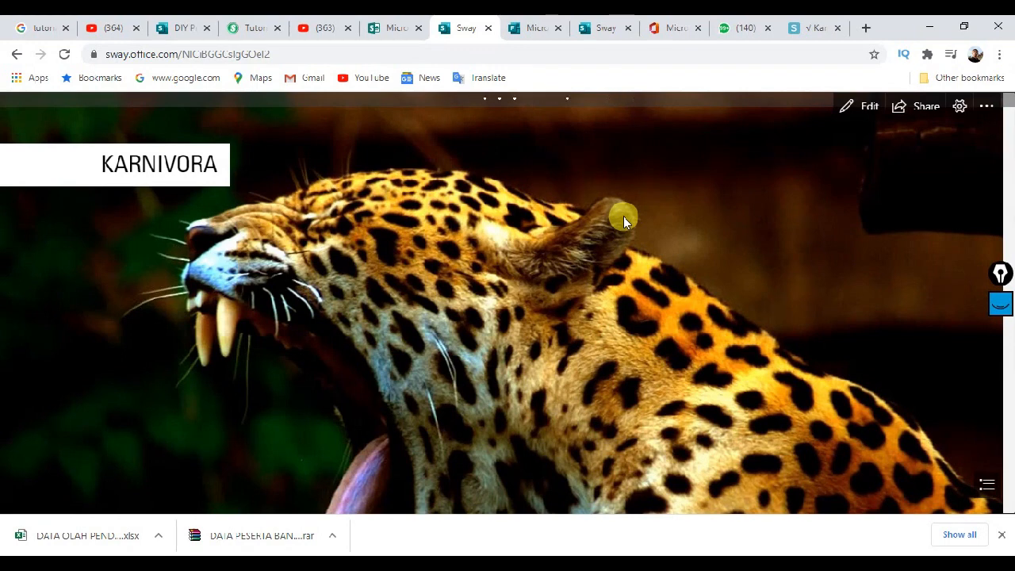
Step: Scroll to the Karnivora and Mengenal Jenis Hewan Karnivora videos, play each briefly, then pause
scroll(629, 223, down, 5)
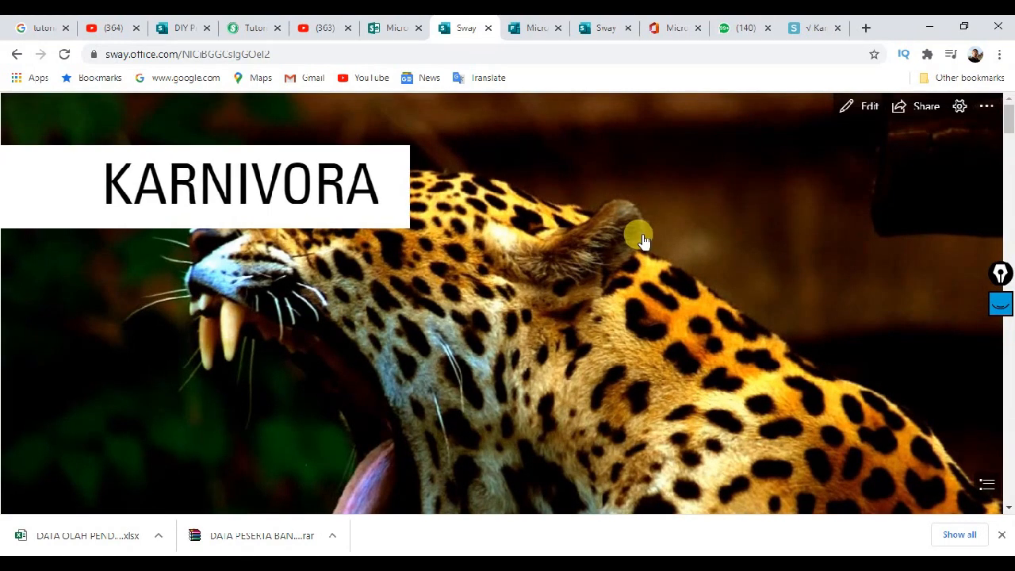
scroll(643, 252, down, 15)
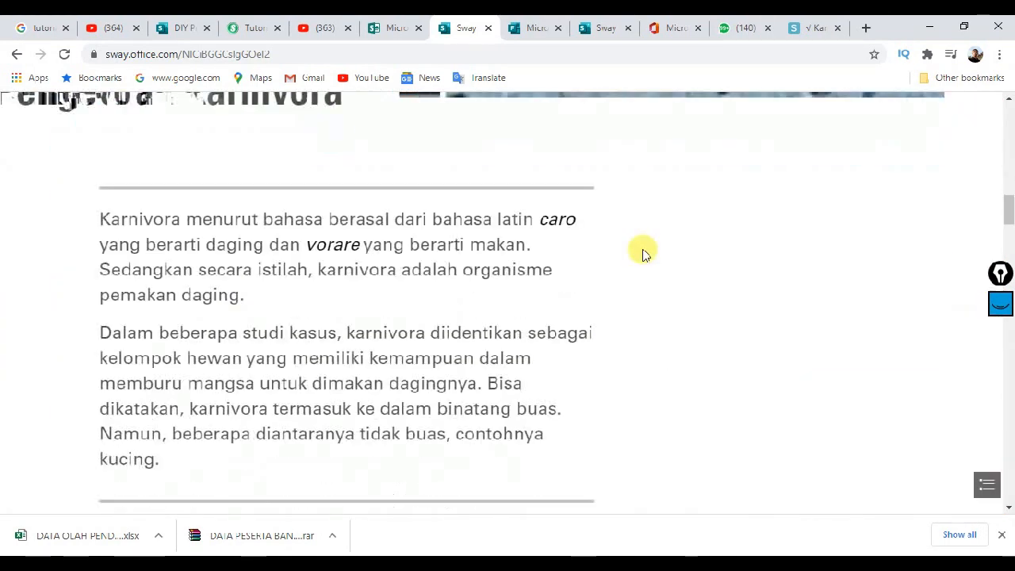
scroll(643, 254, down, 15)
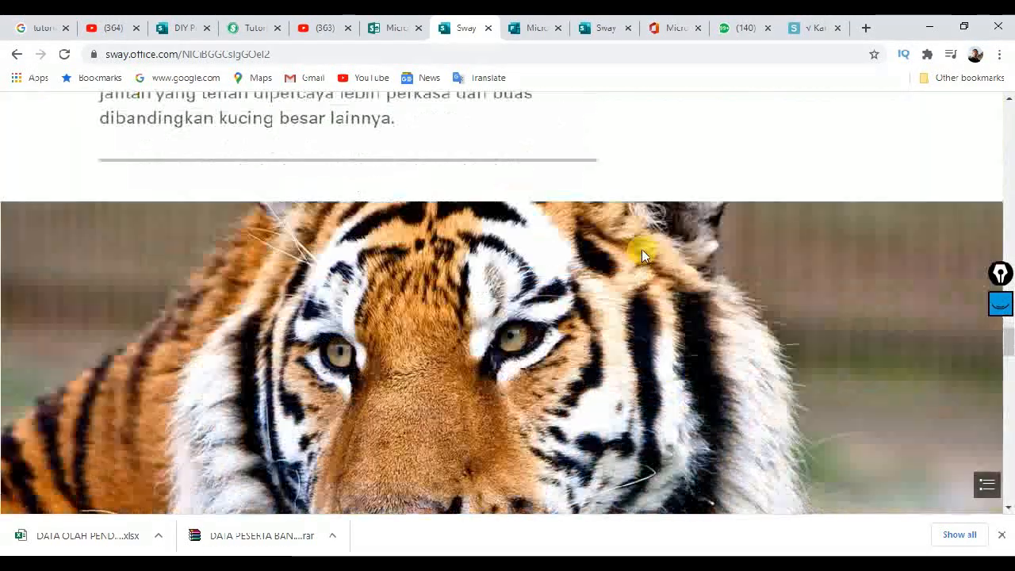
scroll(643, 256, down, 15)
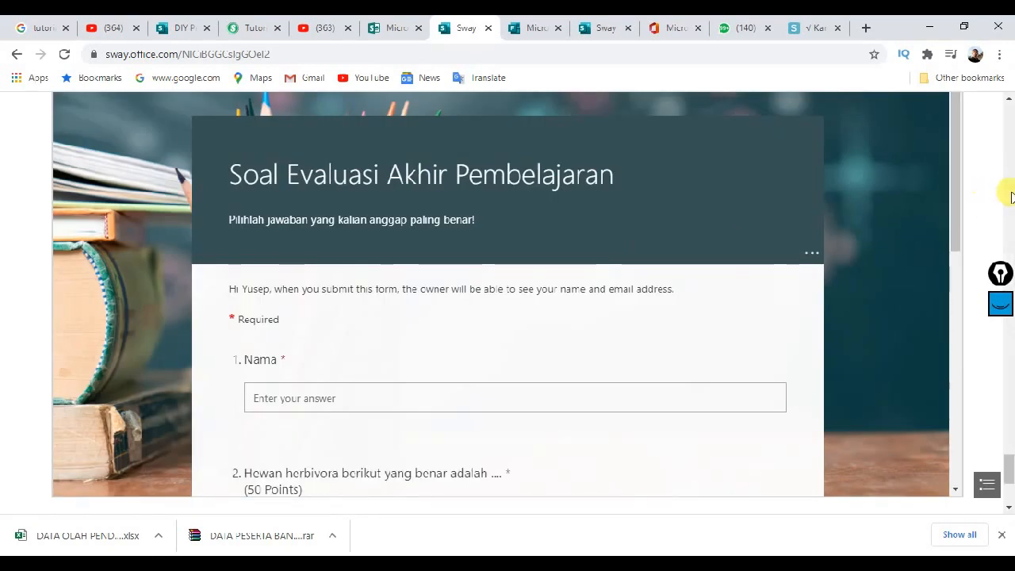
scroll(1008, 193, up, 5)
click(330, 292)
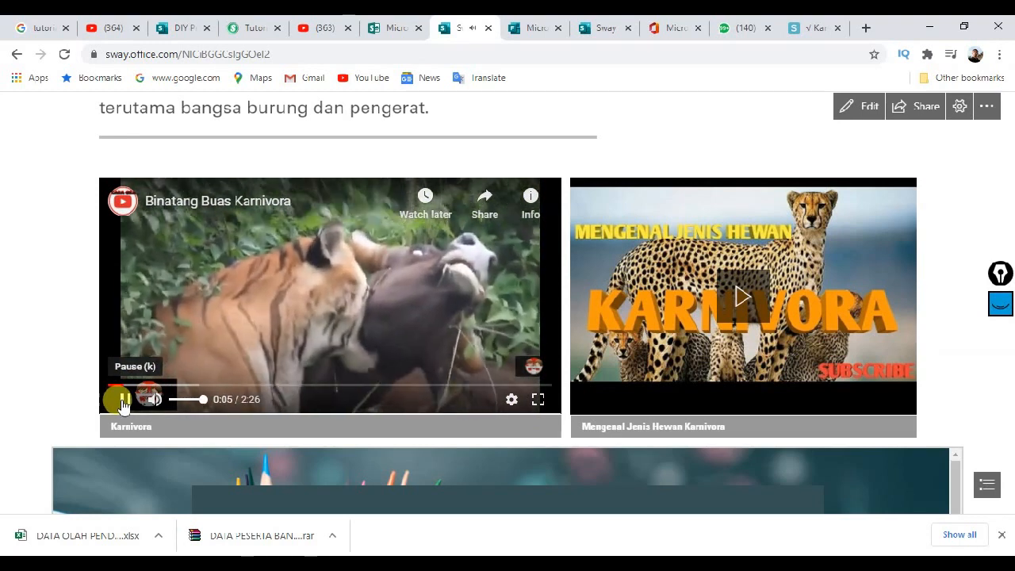
click(123, 400)
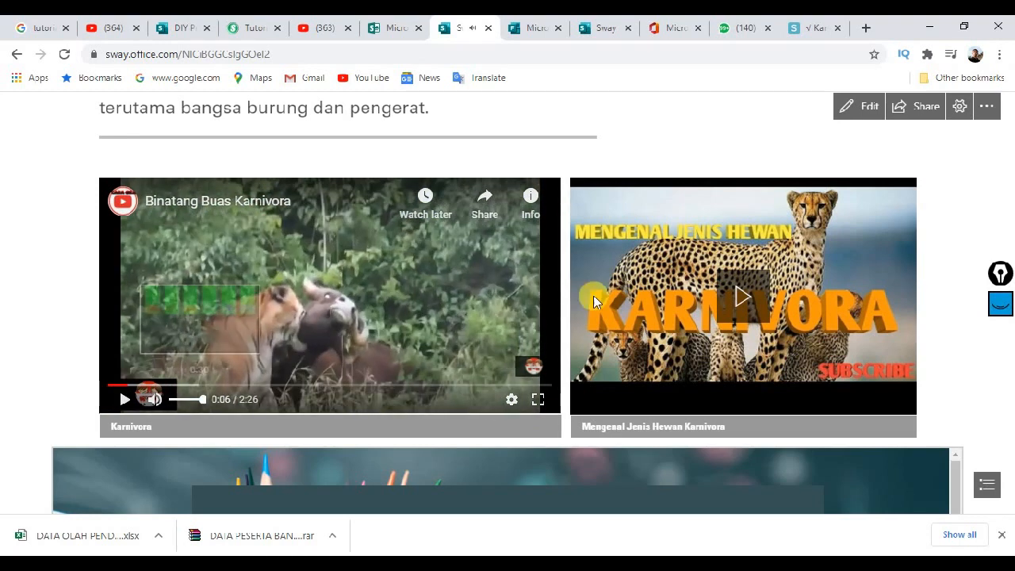
click(734, 297)
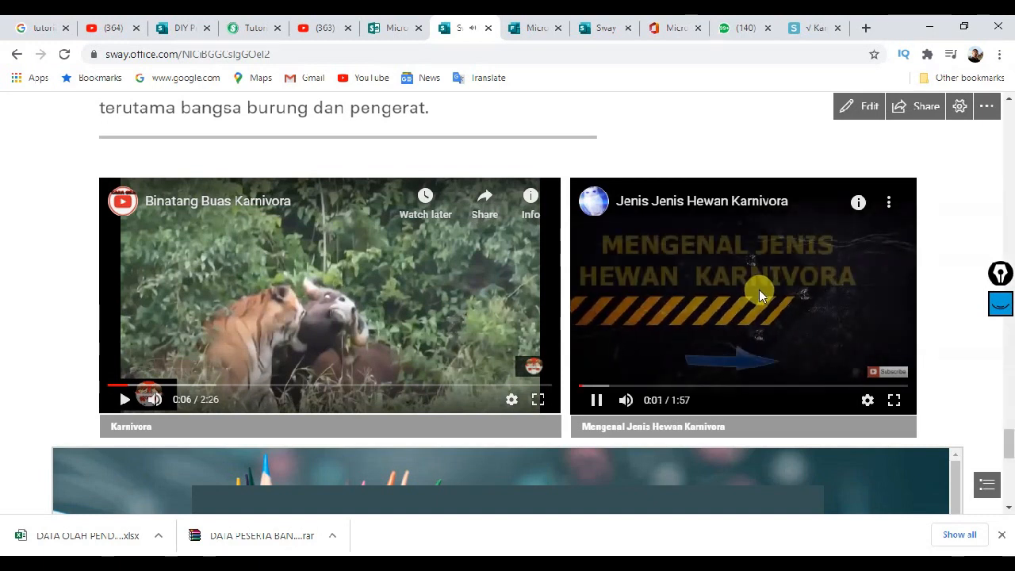
click(599, 399)
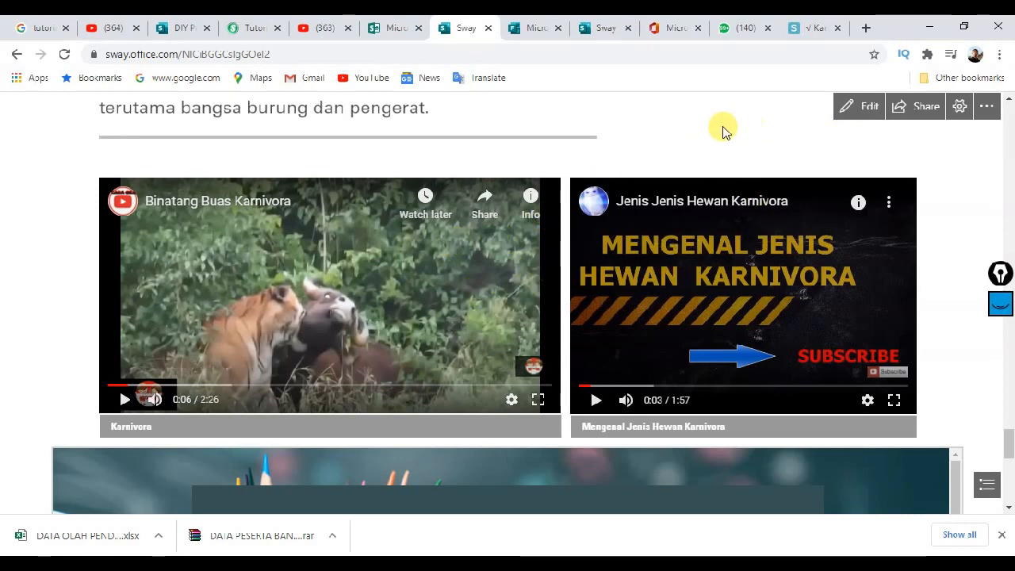
Step: Keep sharing as view-only for organization members with the link, and generate the visual link
scroll(723, 168, up, 5)
scroll(723, 168, up, 2)
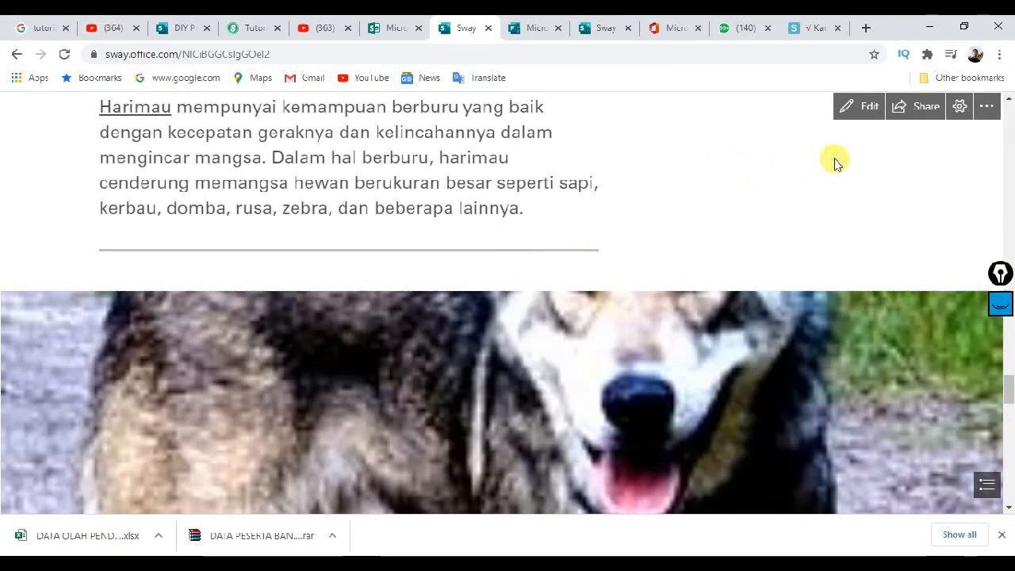
click(909, 111)
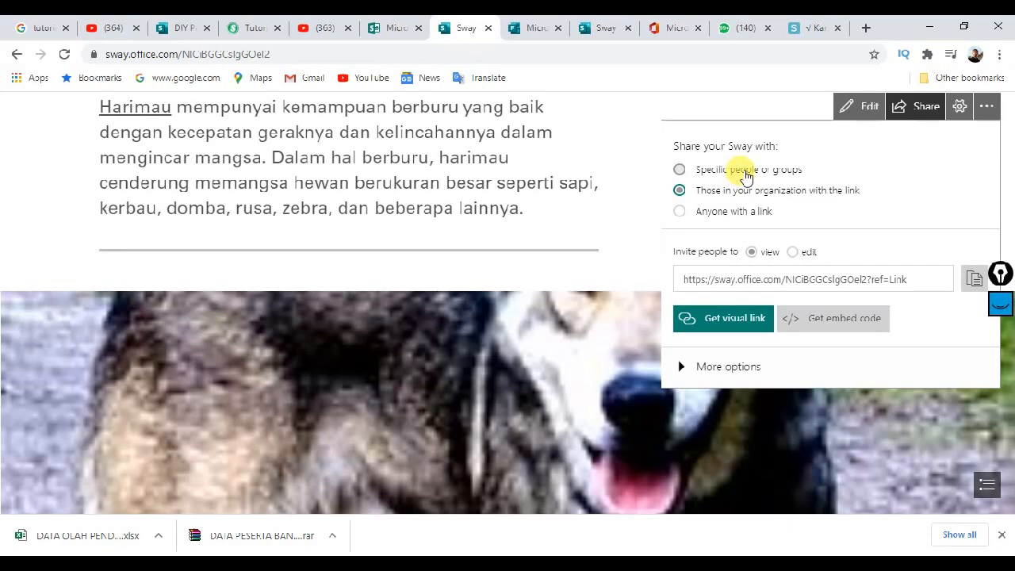
click(745, 176)
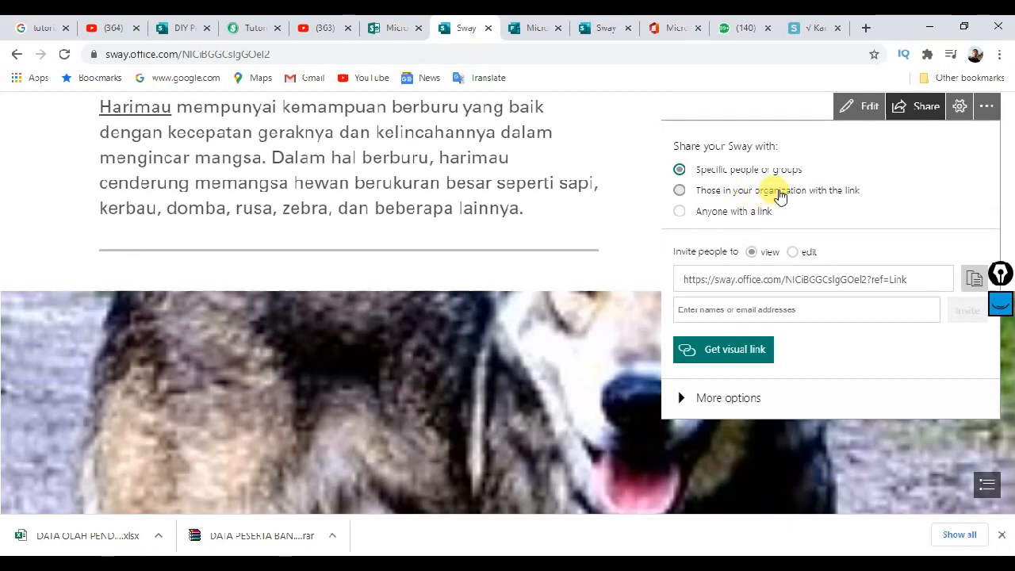
click(780, 196)
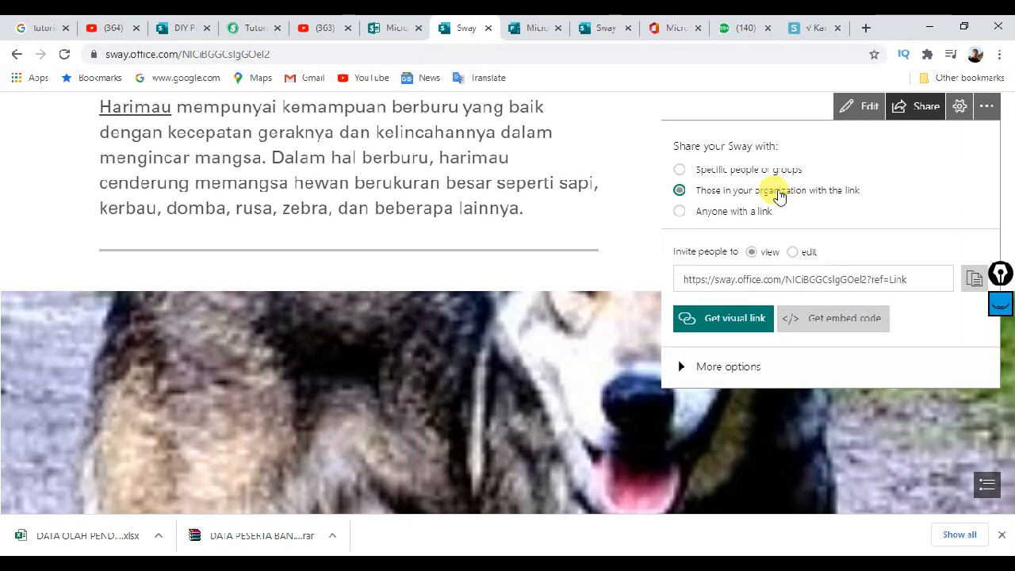
click(736, 170)
click(742, 196)
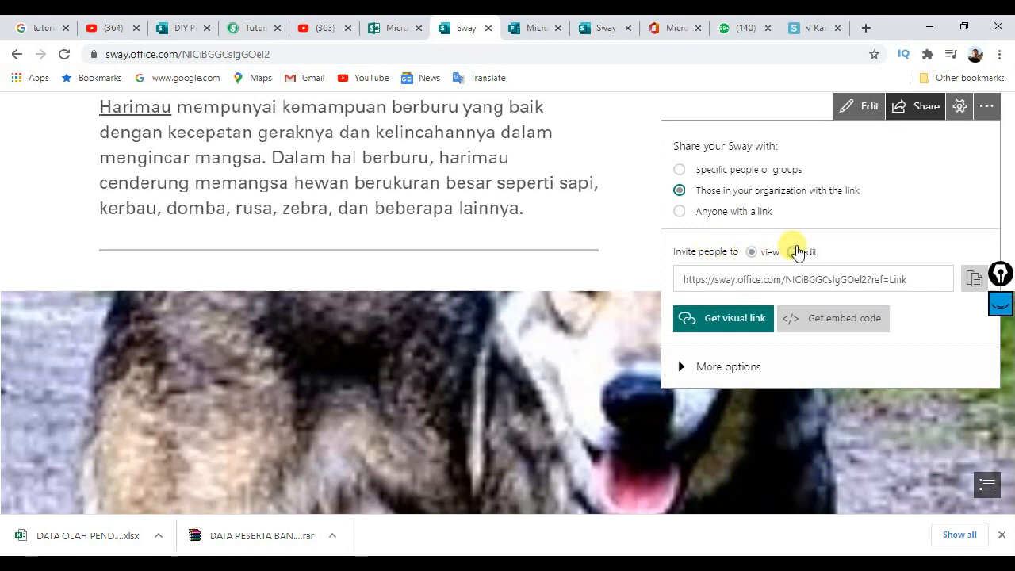
click(795, 251)
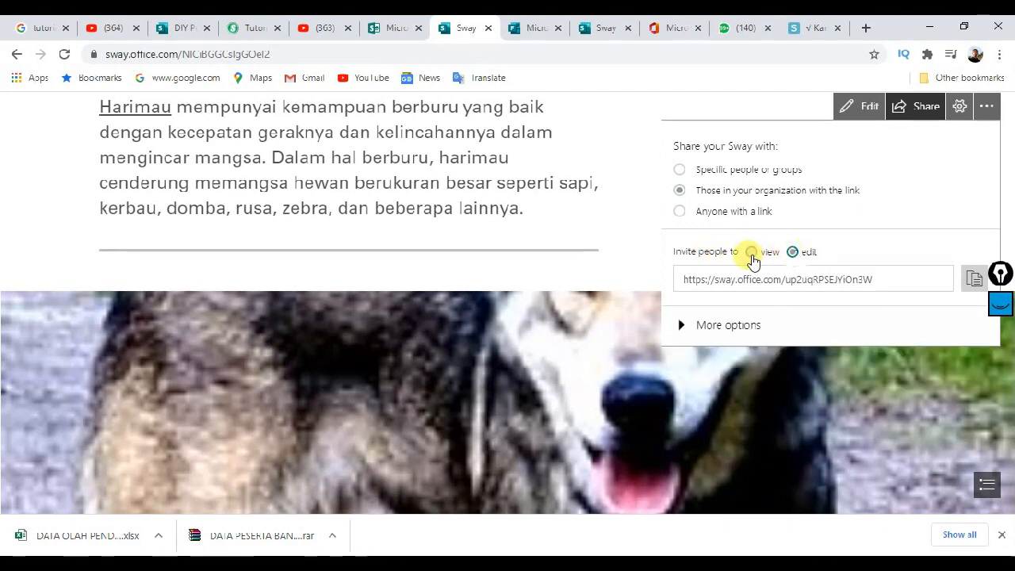
click(751, 254)
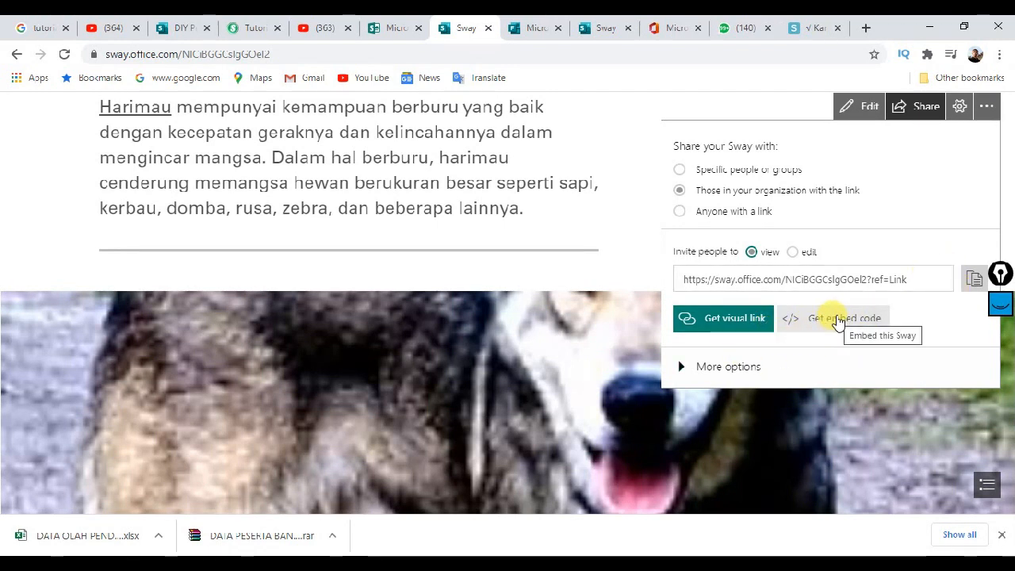
click(743, 329)
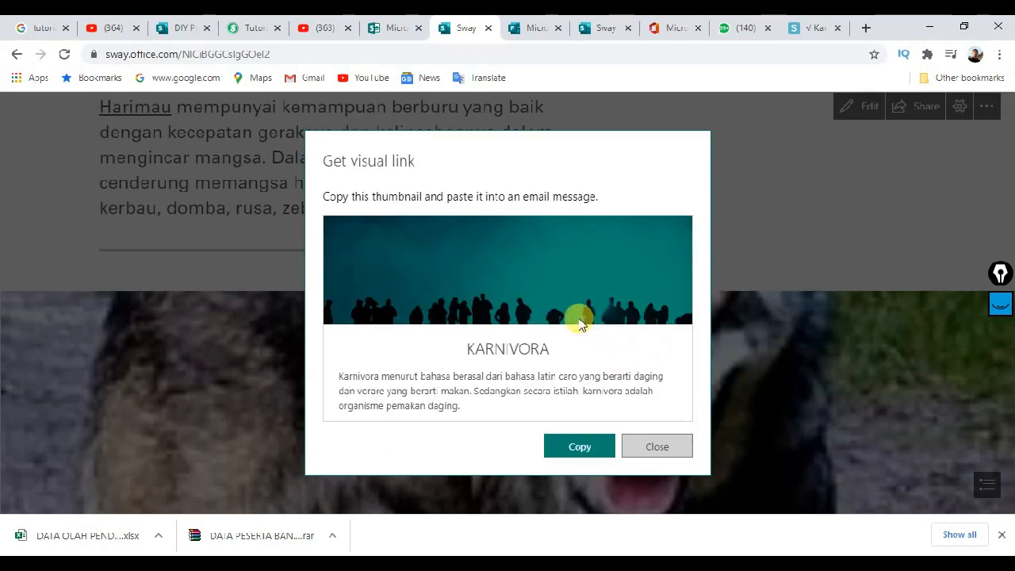
Step: Close the visual link, then view and select the 760×500 iframe embed code before closing it
click(658, 449)
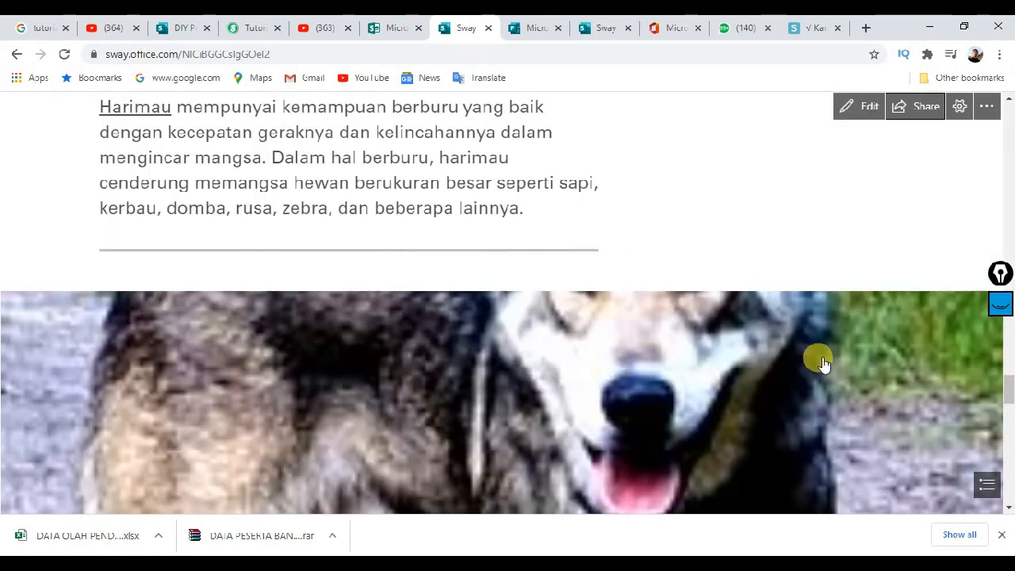
click(944, 116)
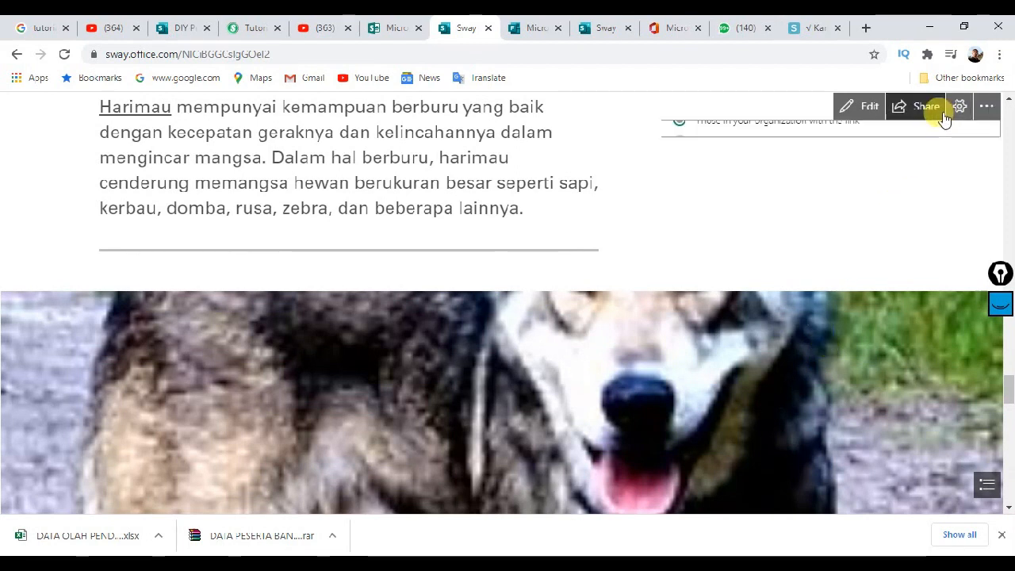
click(841, 325)
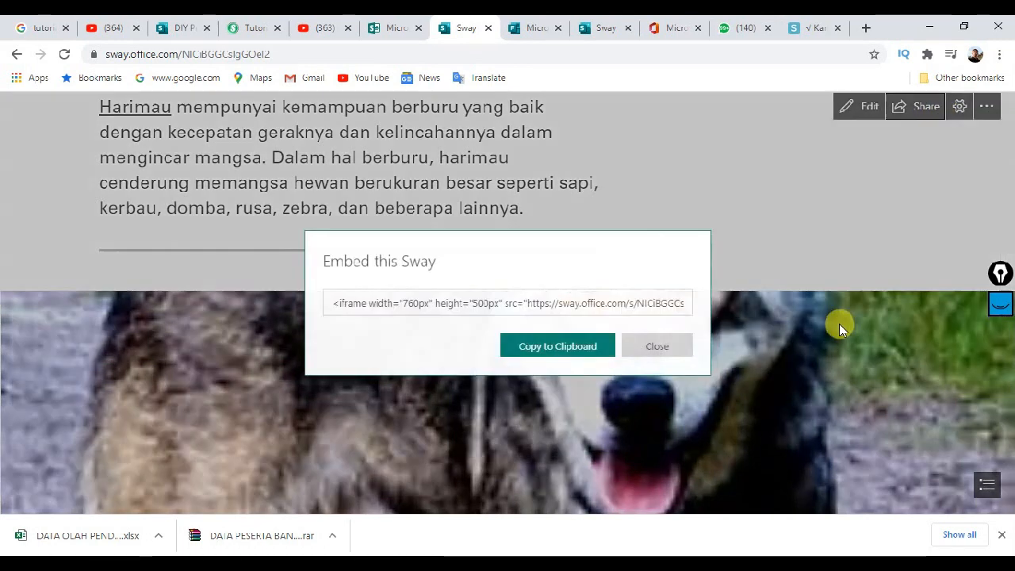
click(641, 303)
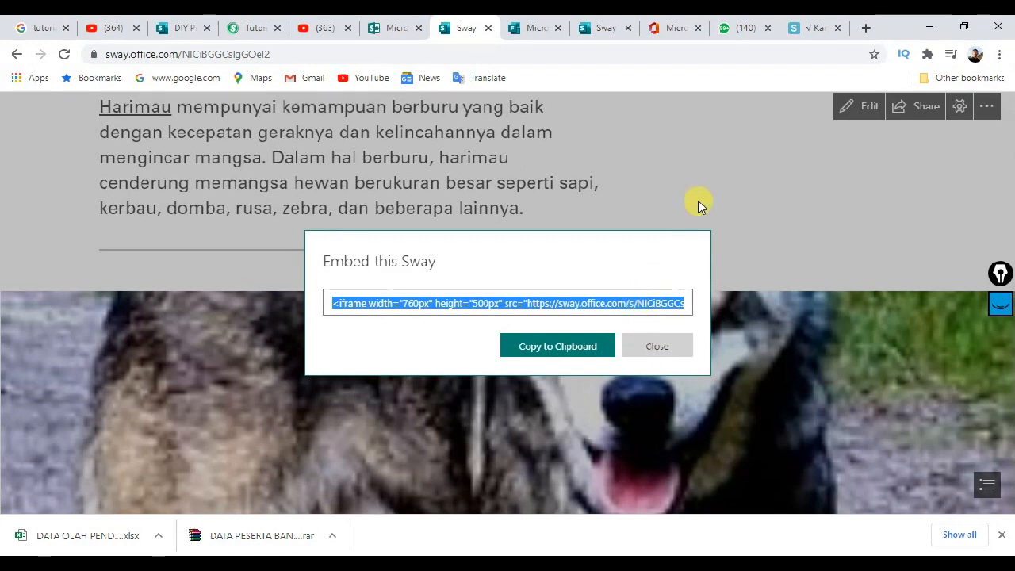
click(655, 347)
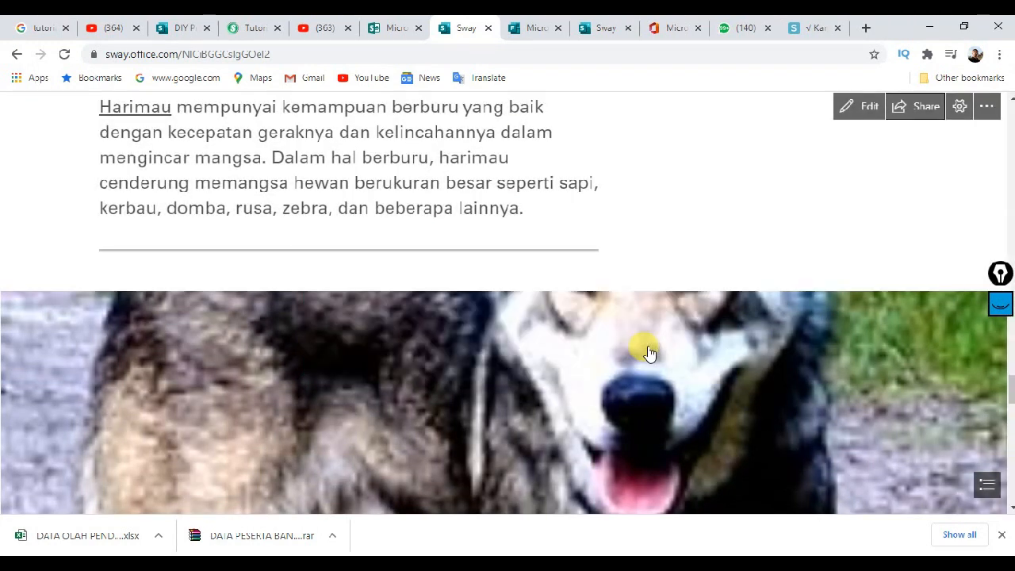
Step: Under More options, require a password from everyone and set the chosen password
click(910, 114)
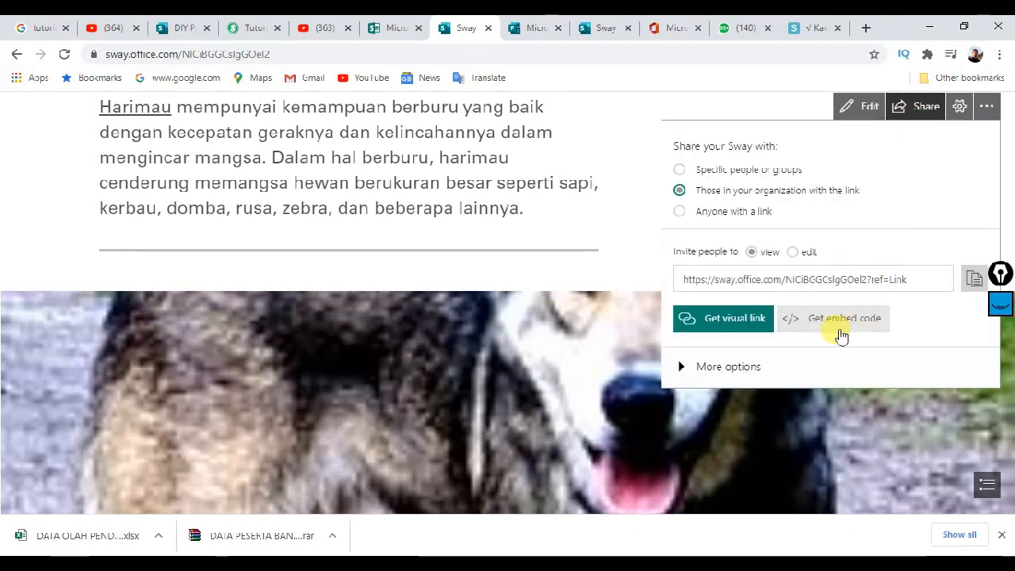
click(736, 368)
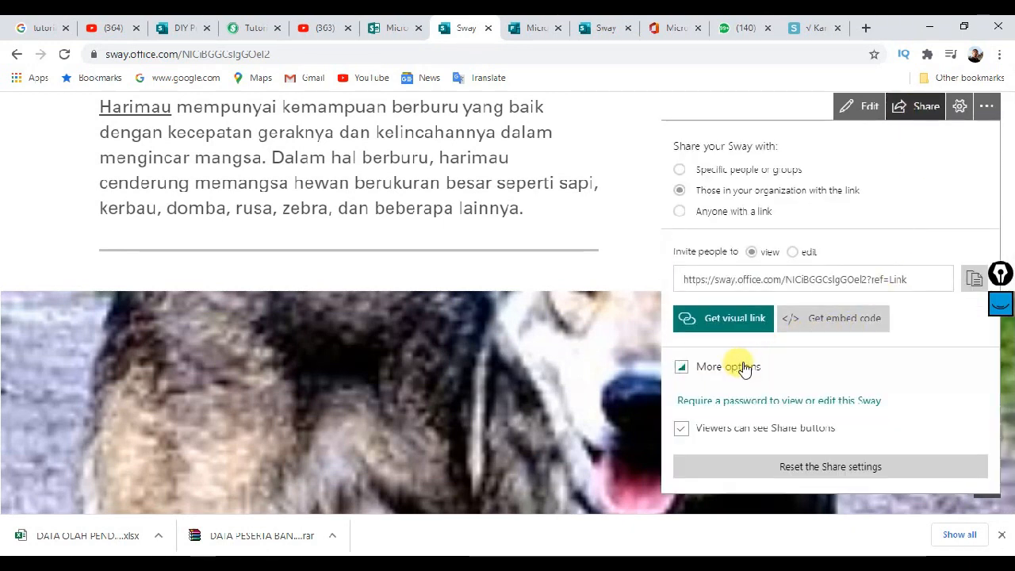
click(788, 402)
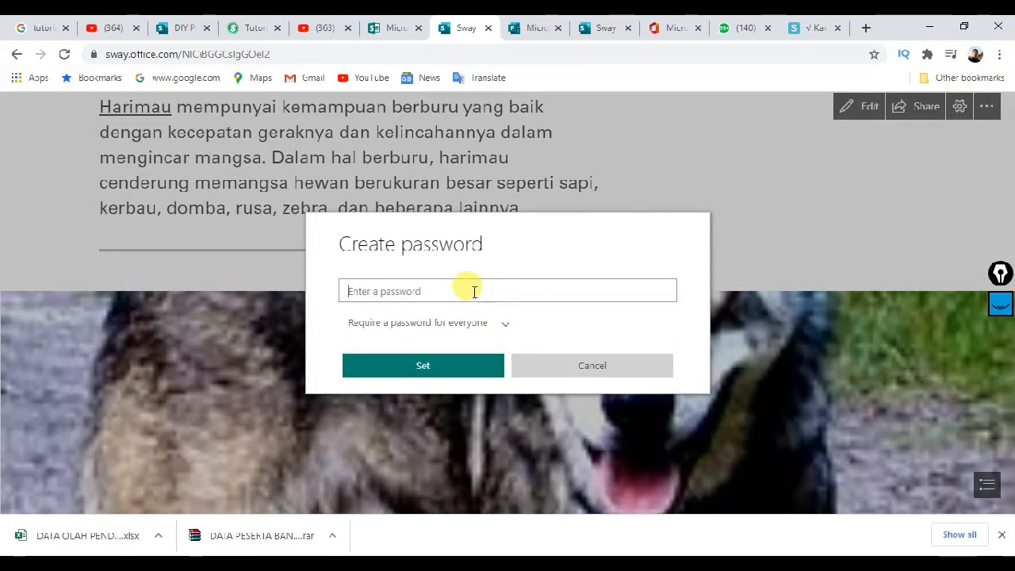
text(1)
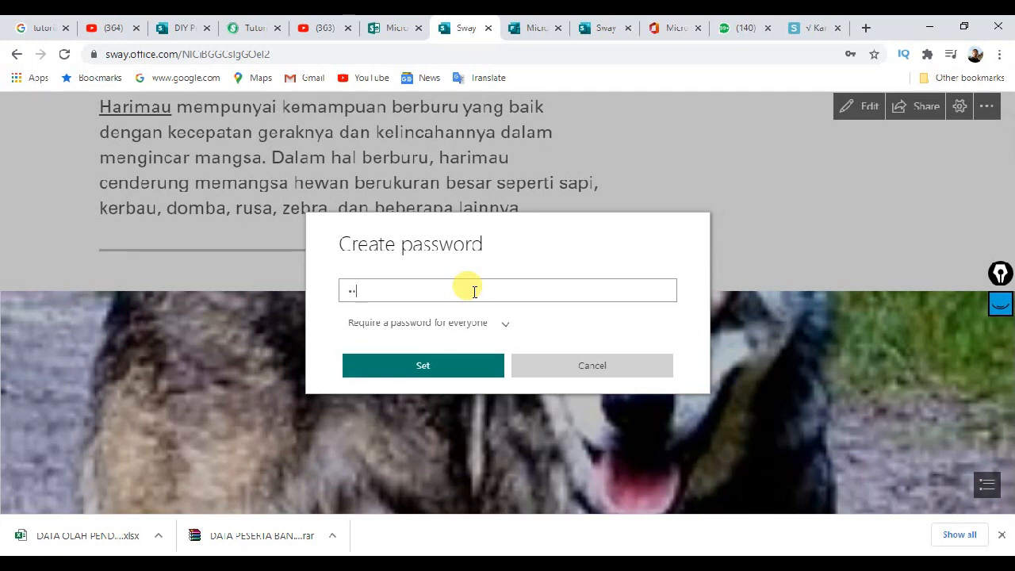
text(234567)
click(459, 366)
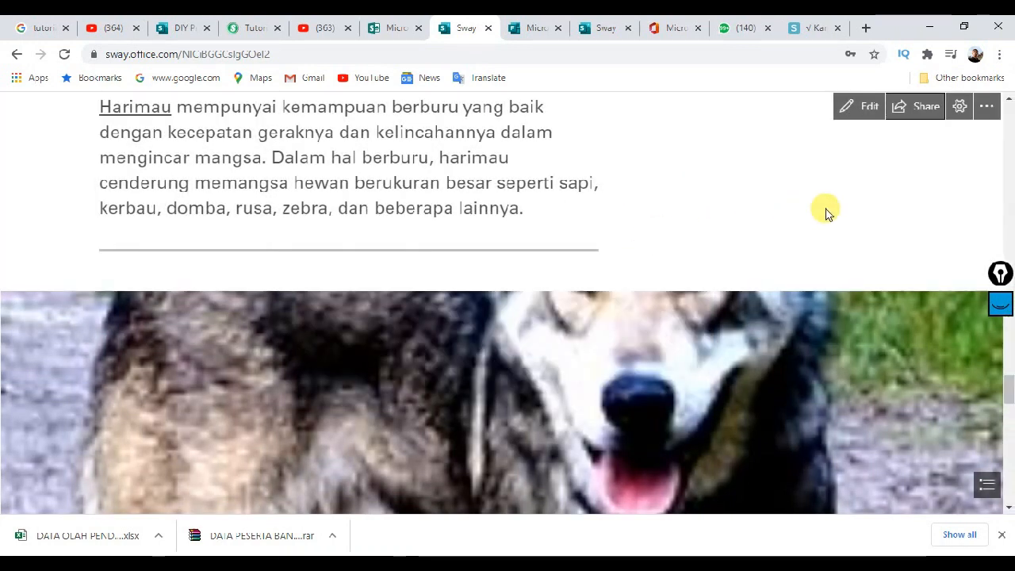
Step: Copy the Sway's share link from the Share pane
click(915, 112)
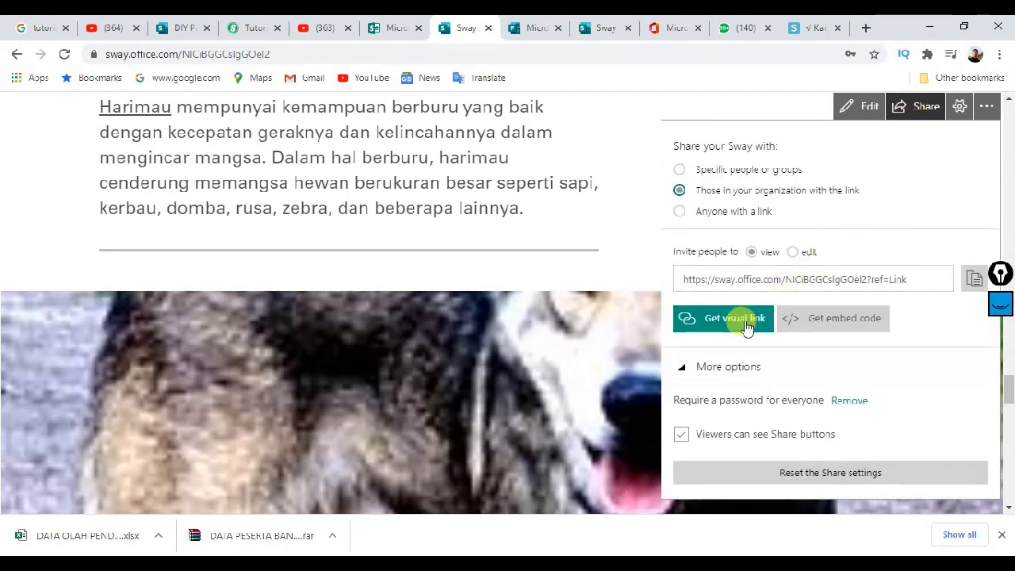
click(972, 279)
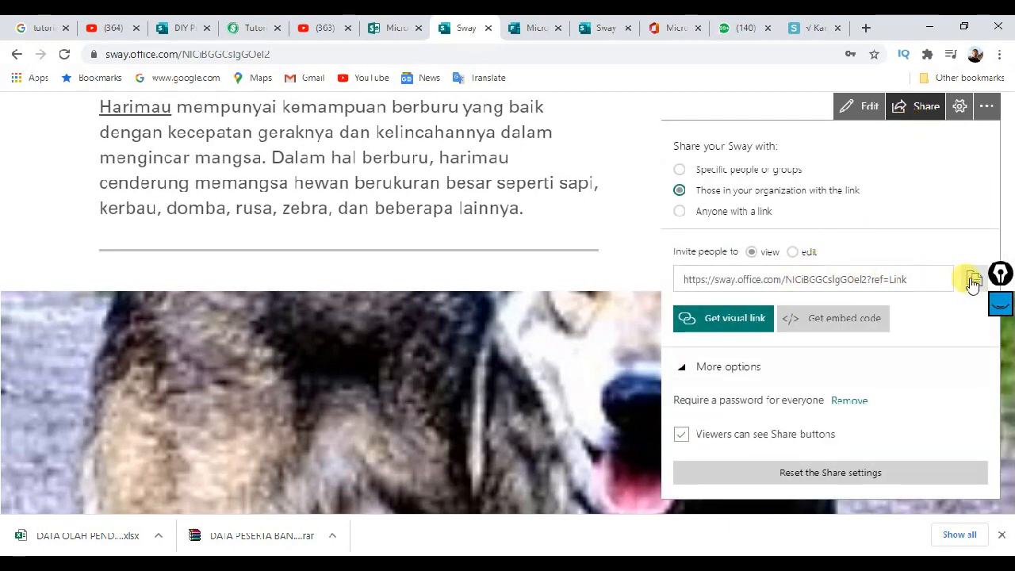
click(973, 279)
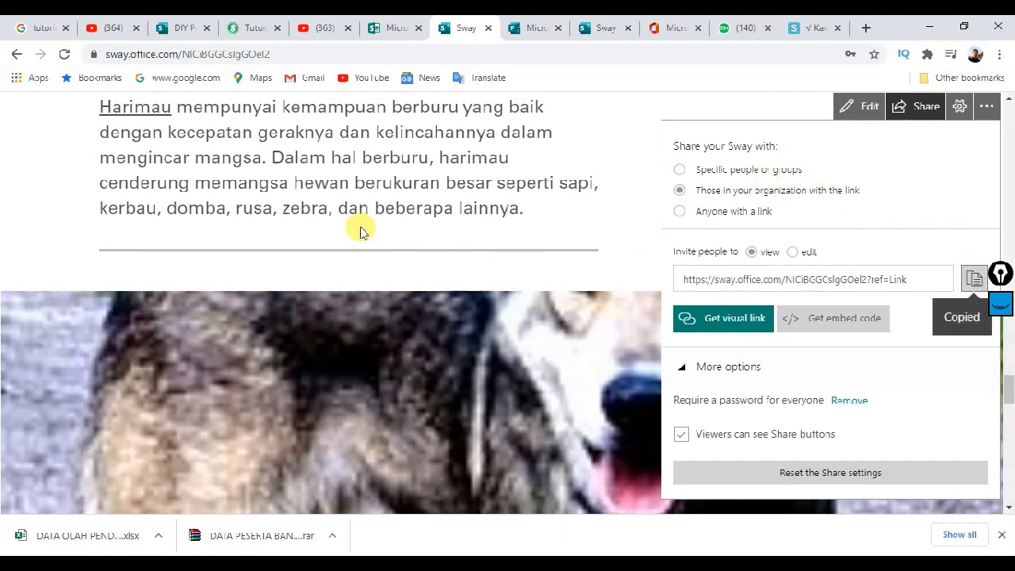
Step: Paste the copied Sway link into a fresh Chrome tab's address bar and load it
click(866, 30)
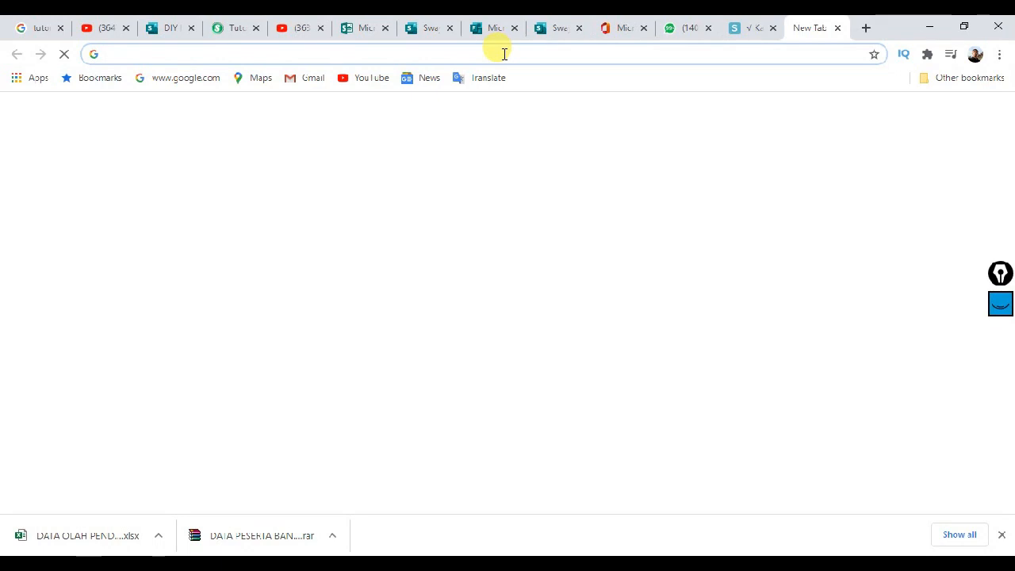
key(ctrl+v)
key(Return)
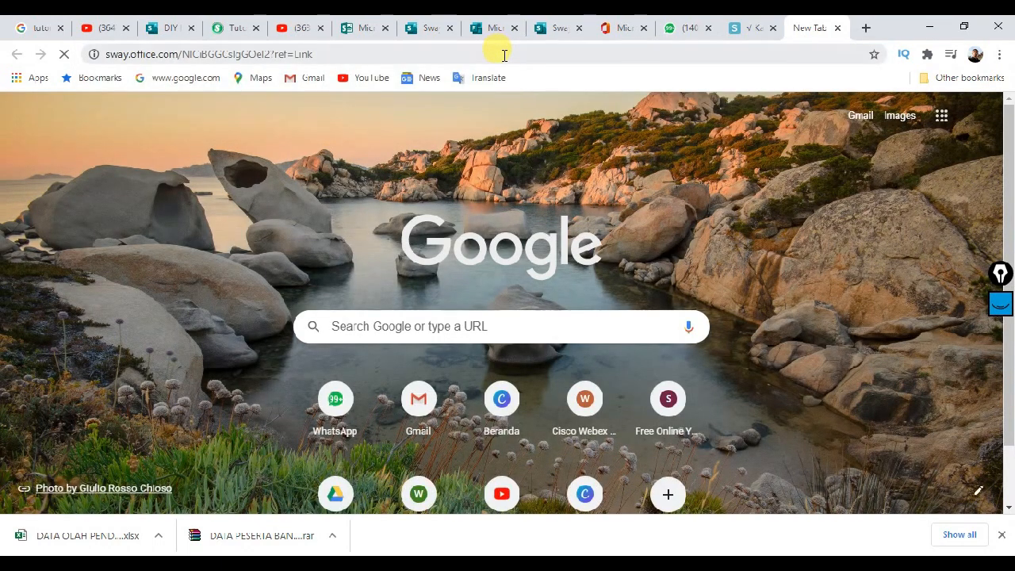